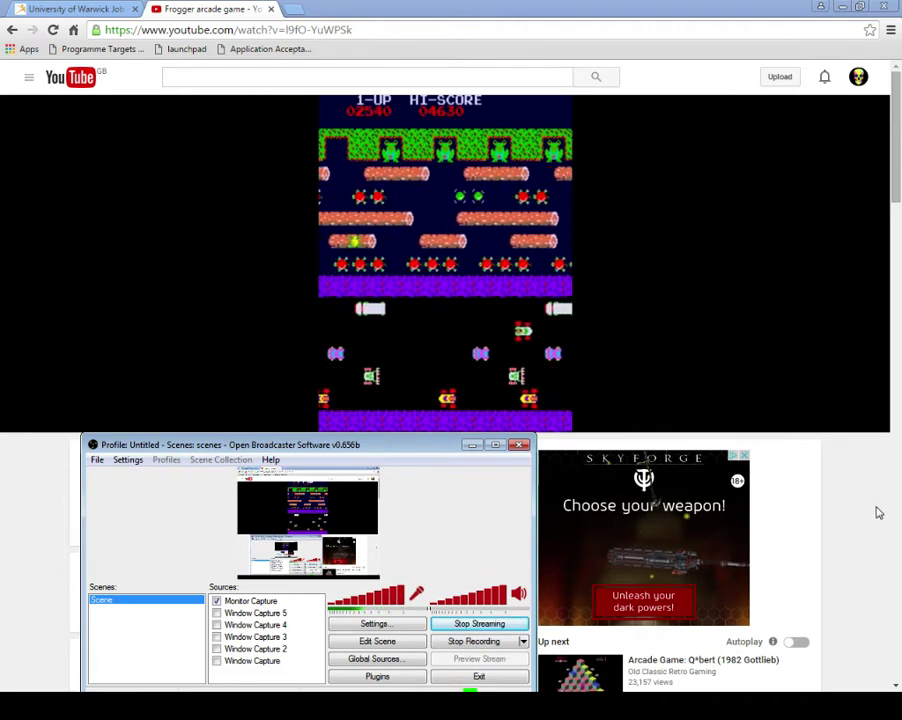
Step: Switch to the frogger project in GameMaker: Studio and inspect the truck sprite's properties and image, closing its editors when done
left_click(878, 513)
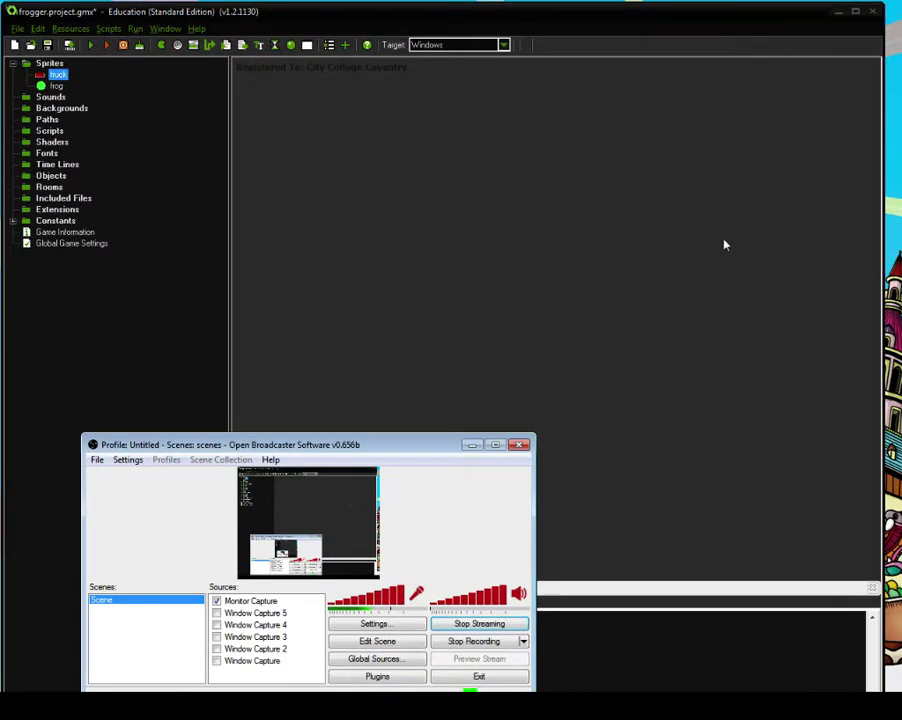
left_click(133, 80)
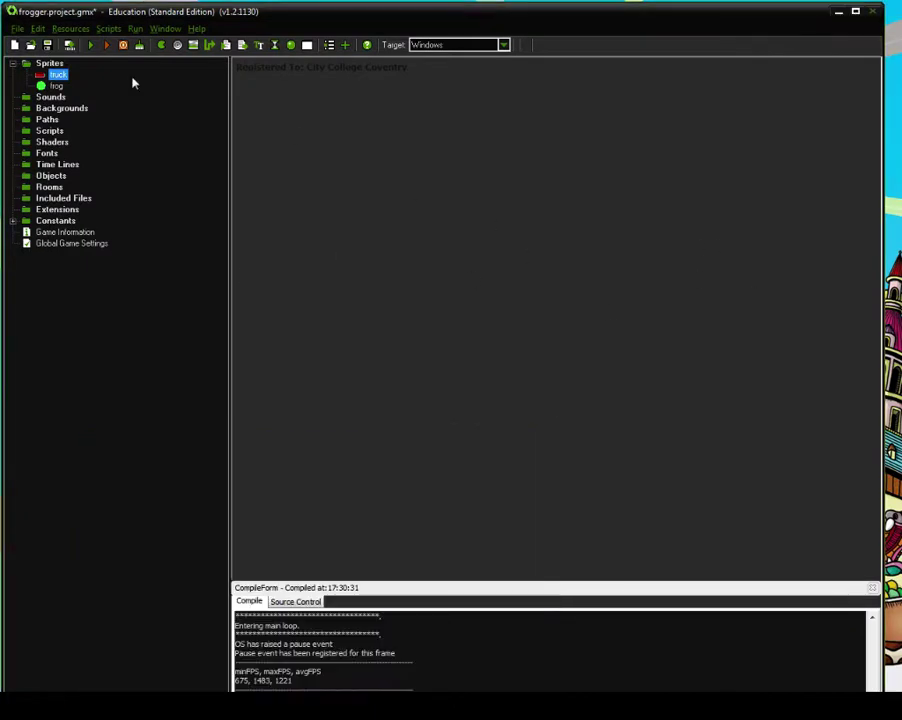
double_click(57, 76)
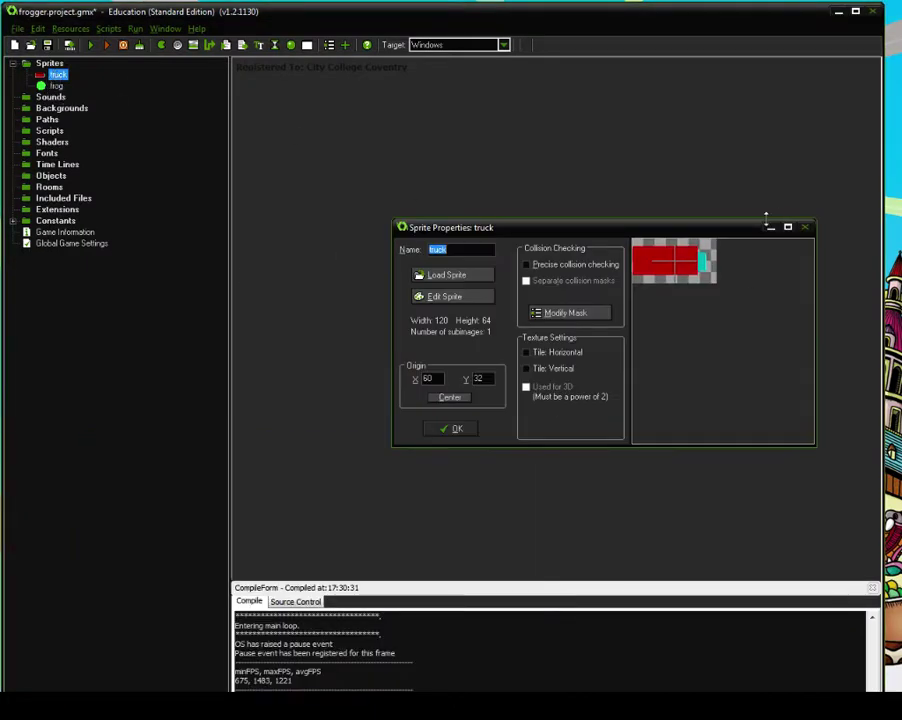
left_click_drag(760, 227, 757, 157)
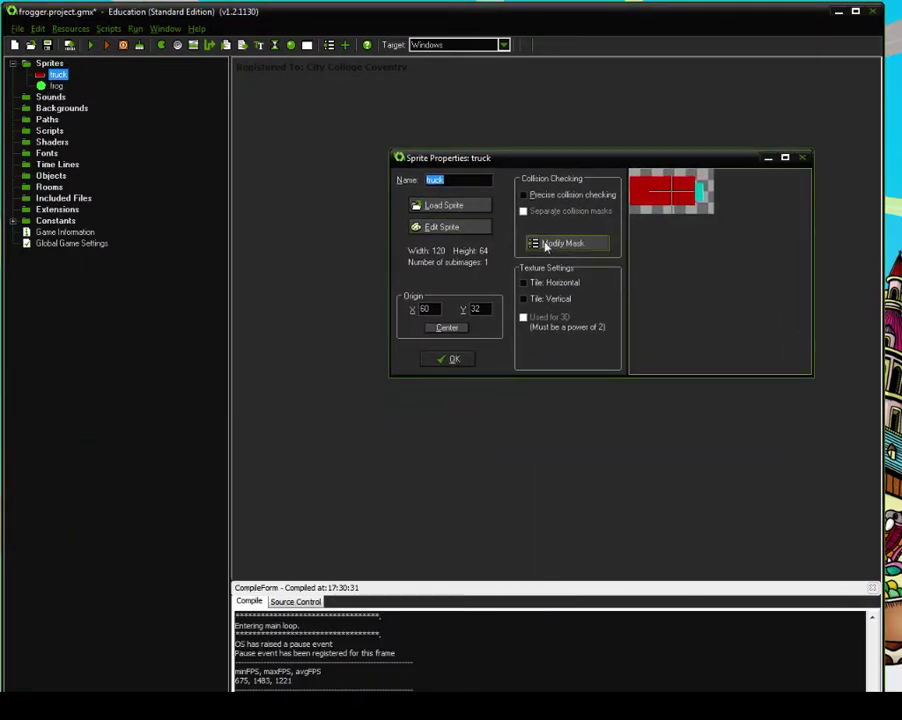
left_click(443, 226)
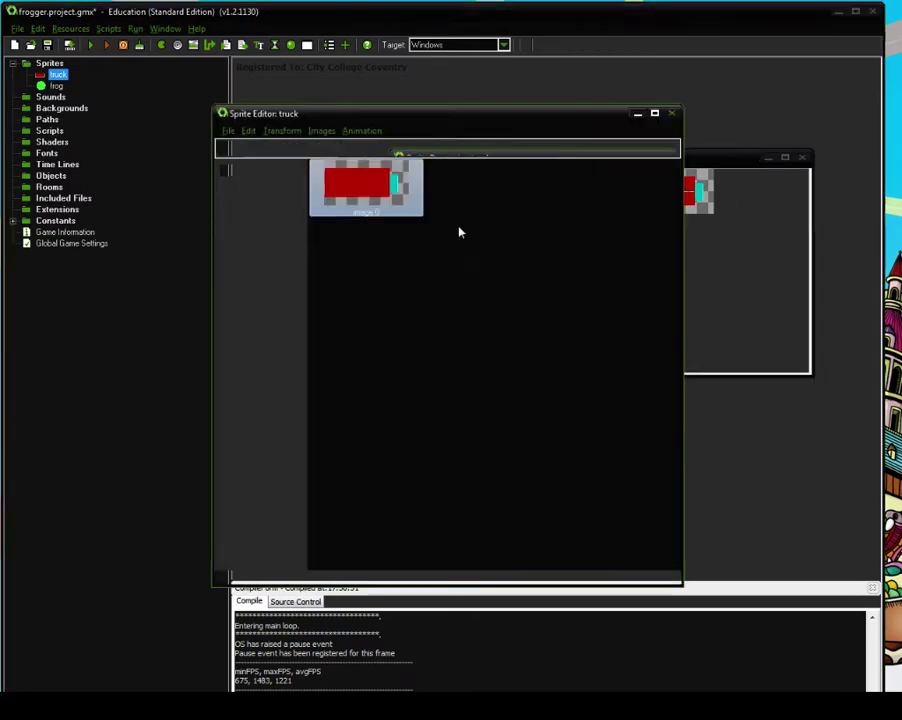
double_click(395, 200)
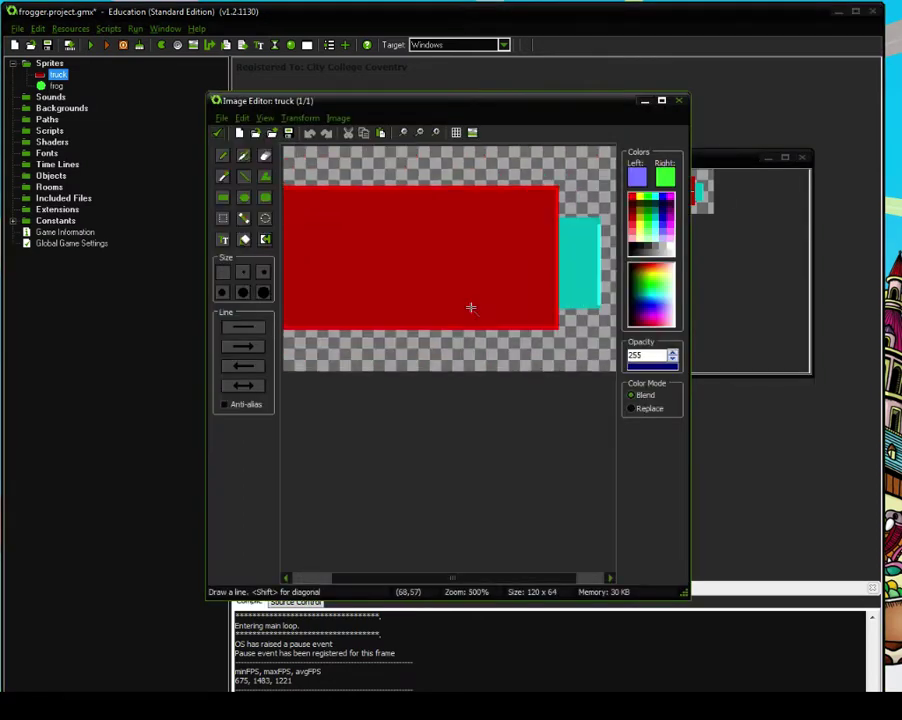
left_click(218, 134)
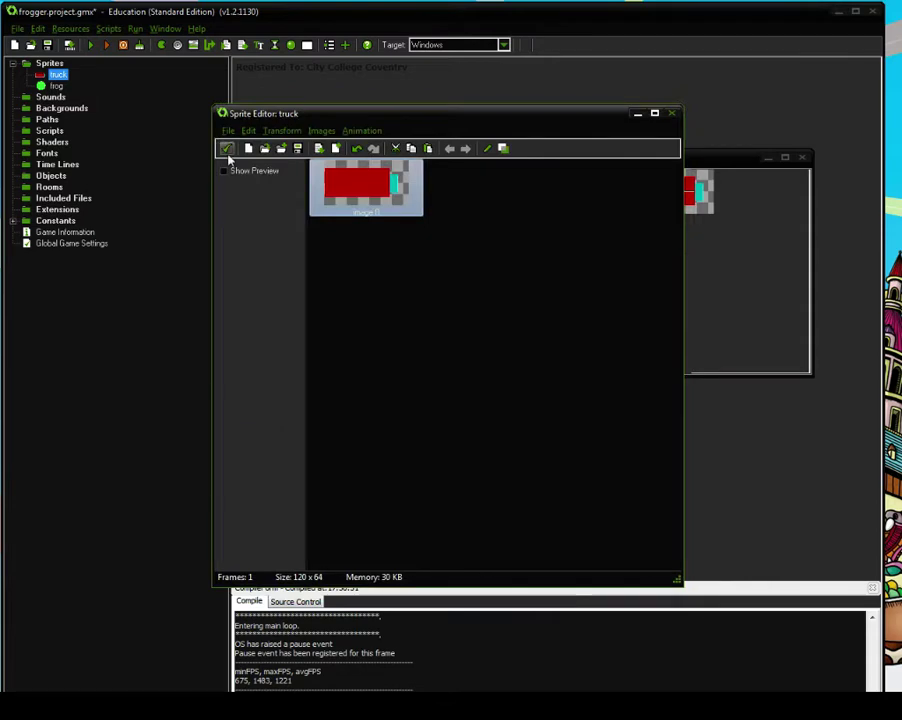
left_click(226, 148)
left_click(449, 357)
Step: Inspect the frog sprite's properties and enlarged image, closing its editors when done
double_click(56, 86)
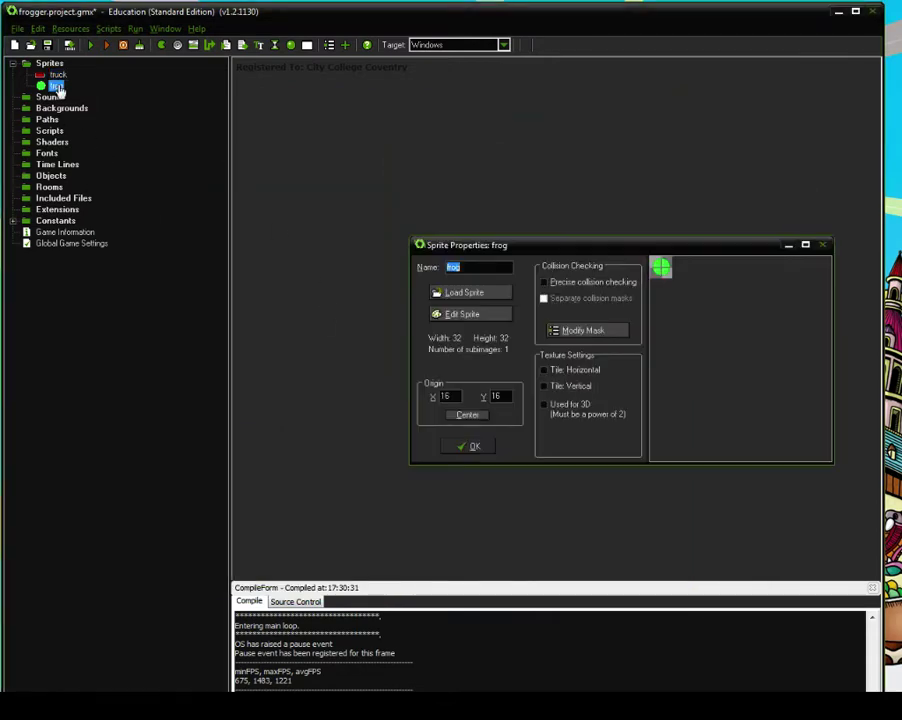
left_click(495, 315)
double_click(336, 172)
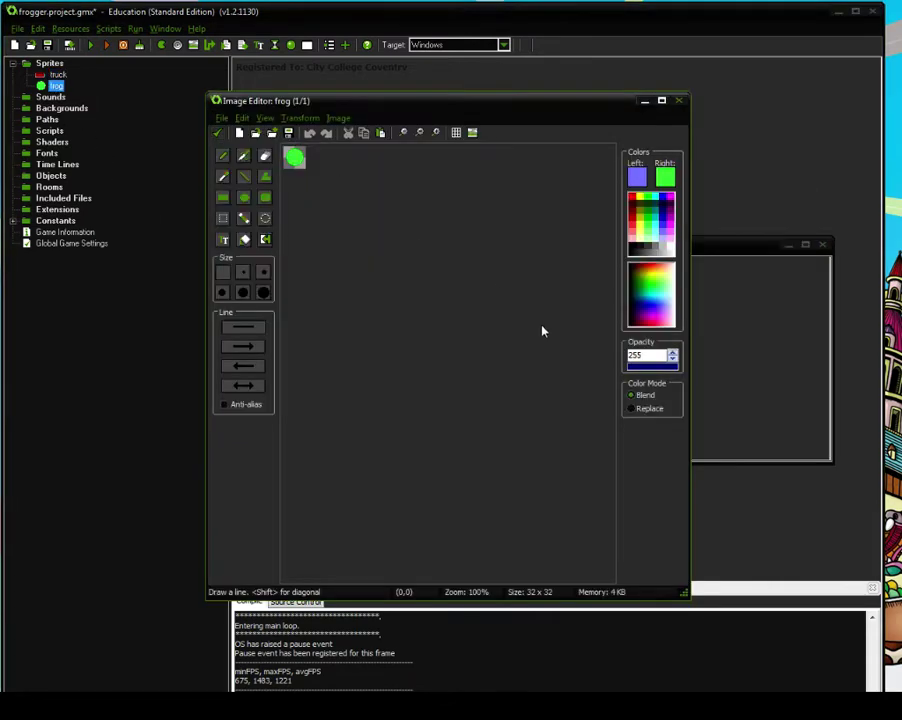
scroll(542, 331, "up", 7)
scroll(540, 330, "down", 1)
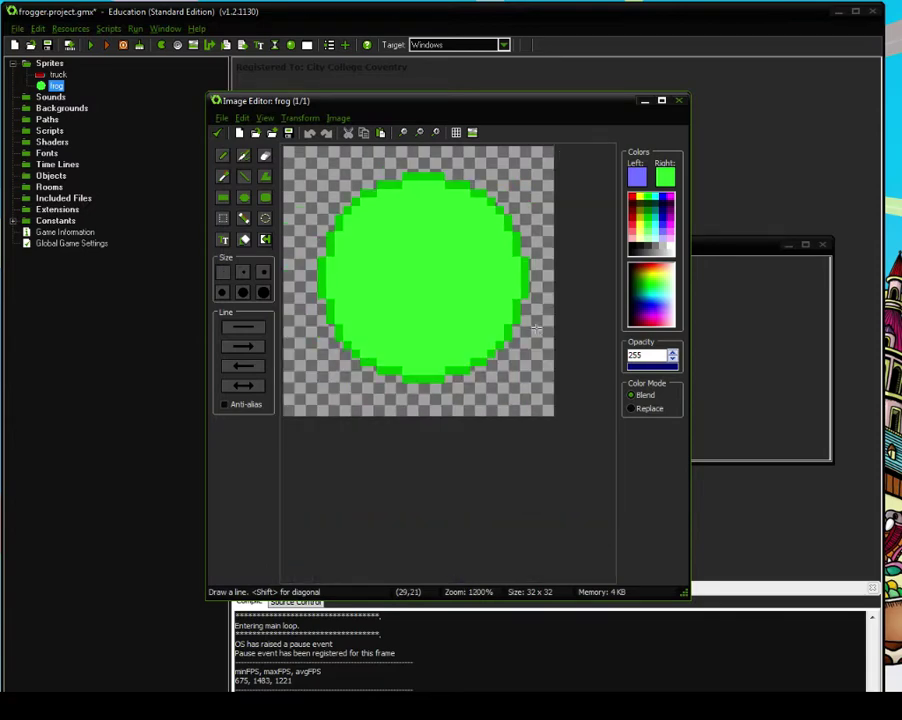
left_click(218, 132)
left_click(225, 148)
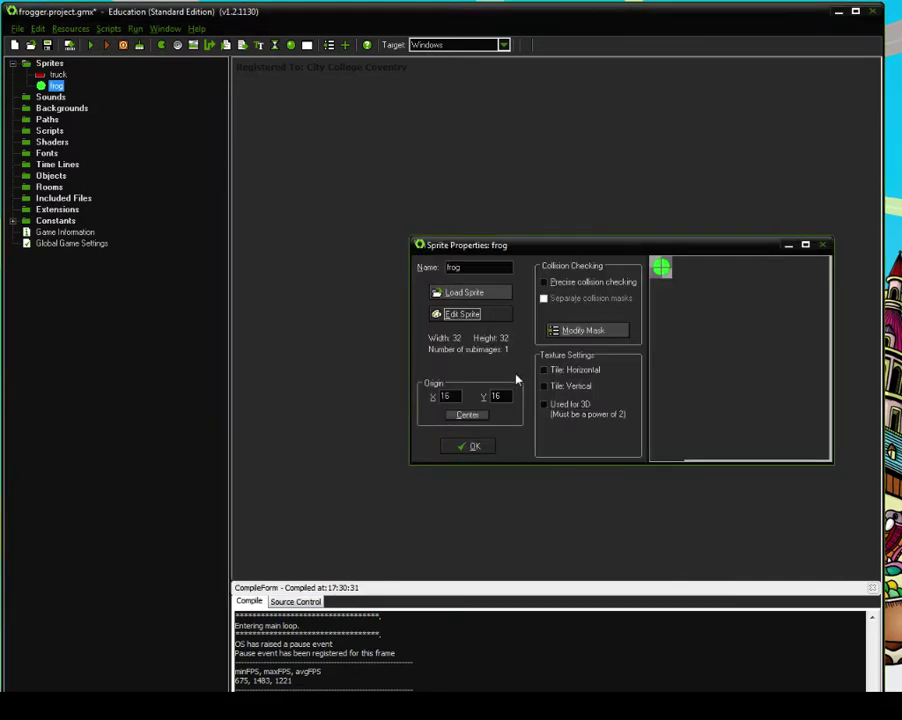
left_click(468, 447)
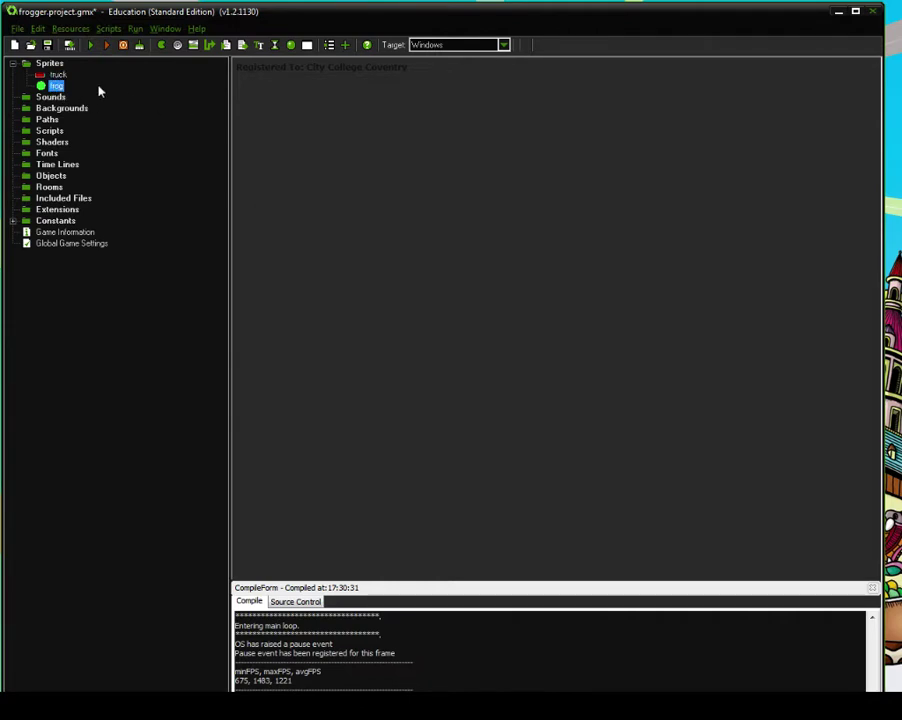
Step: Create a new object in the project and name it frog_obj
left_click(55, 177)
right_click(56, 181)
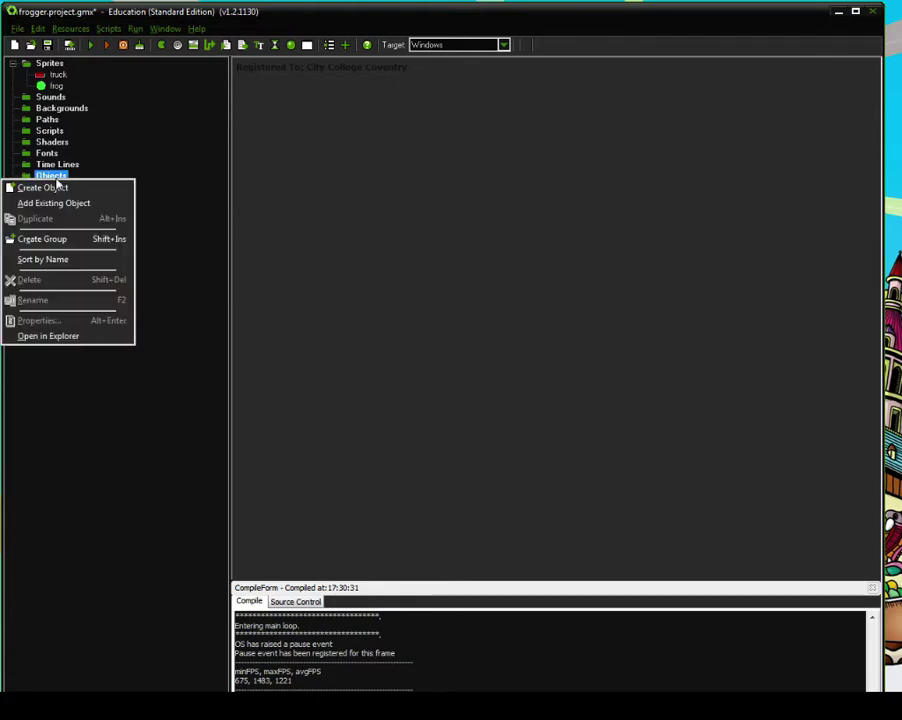
left_click(63, 190)
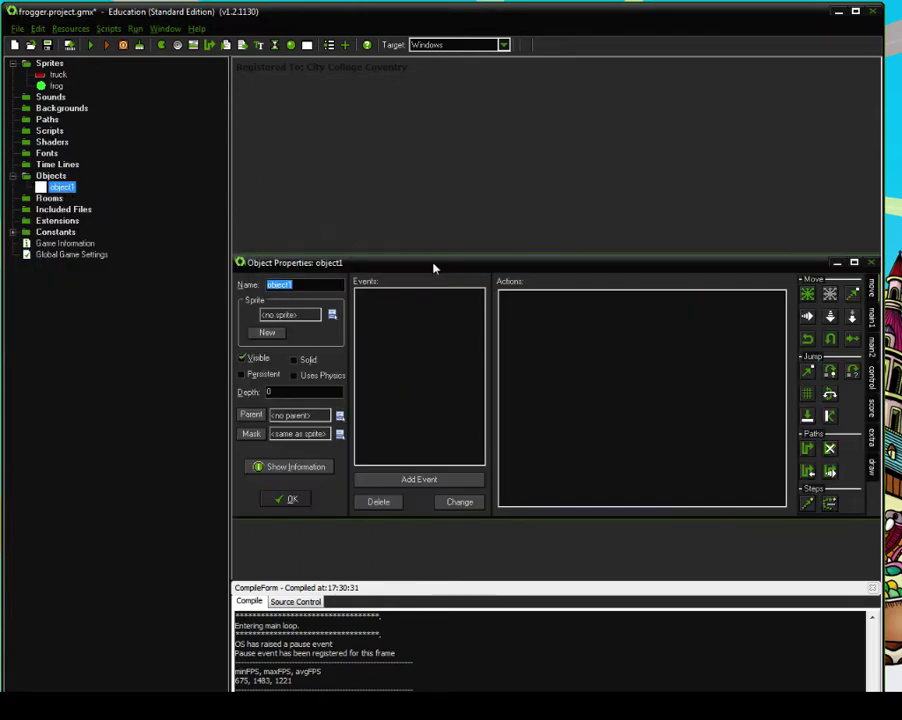
left_click_drag(435, 264, 446, 200)
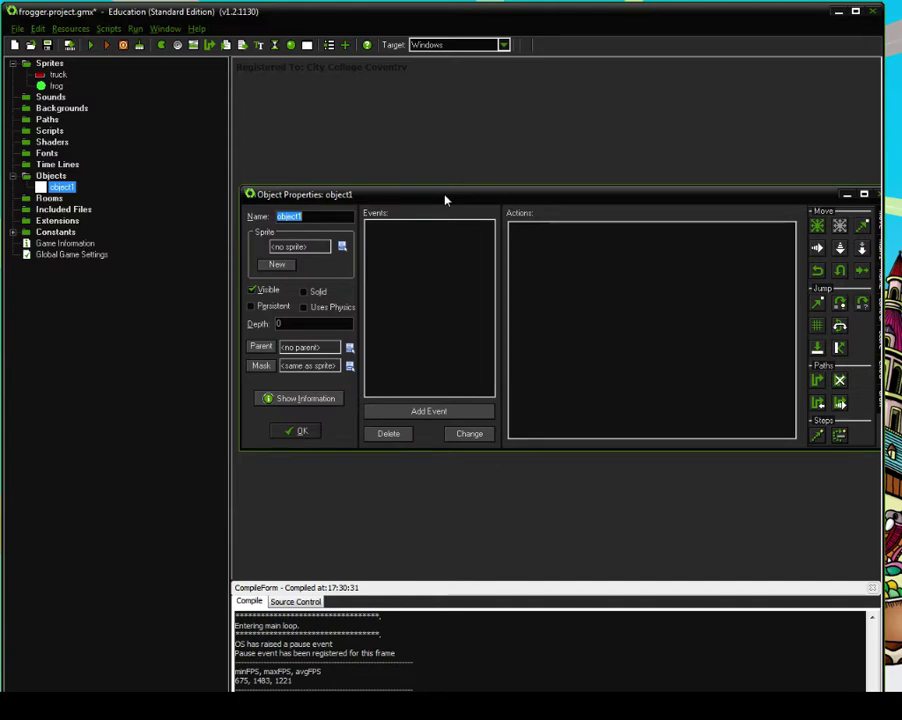
left_click(855, 13)
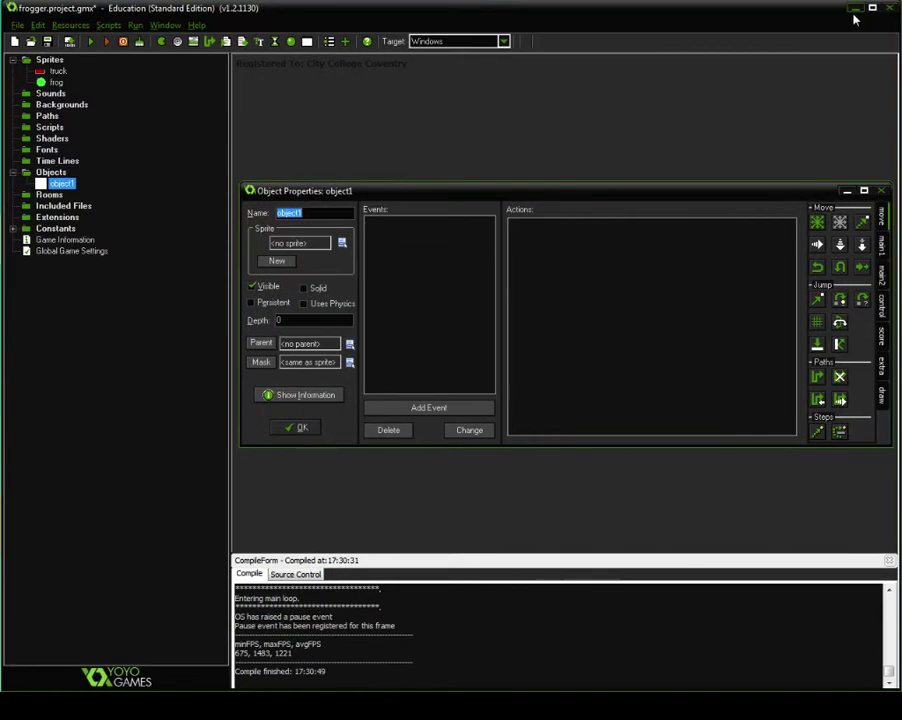
left_click_drag(732, 197, 735, 138)
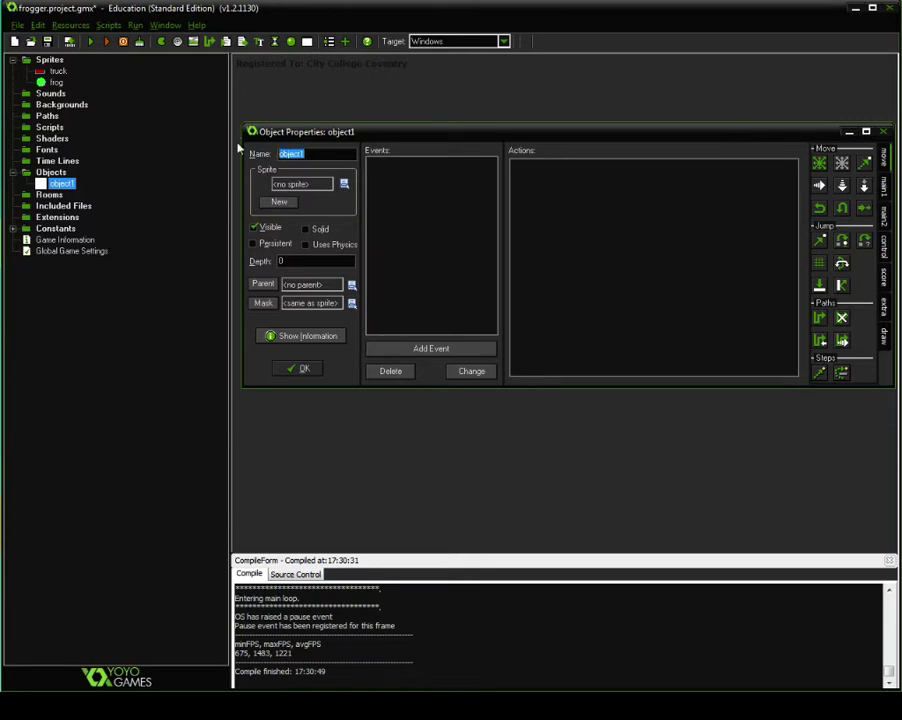
type("frog_obj")
Step: Assign the frog sprite to frog_obj
left_click(343, 183)
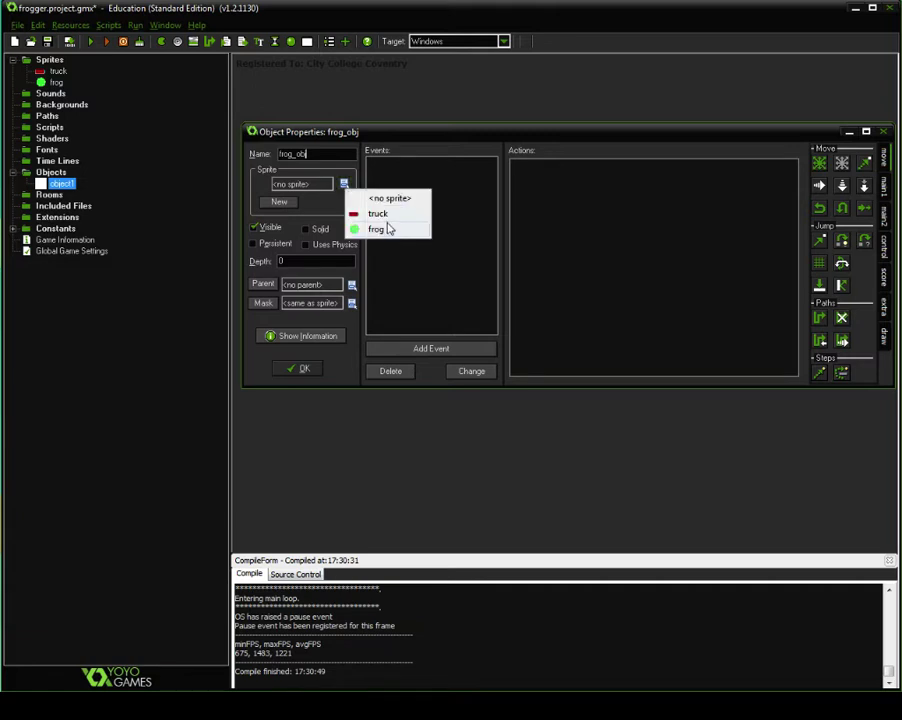
left_click(262, 168)
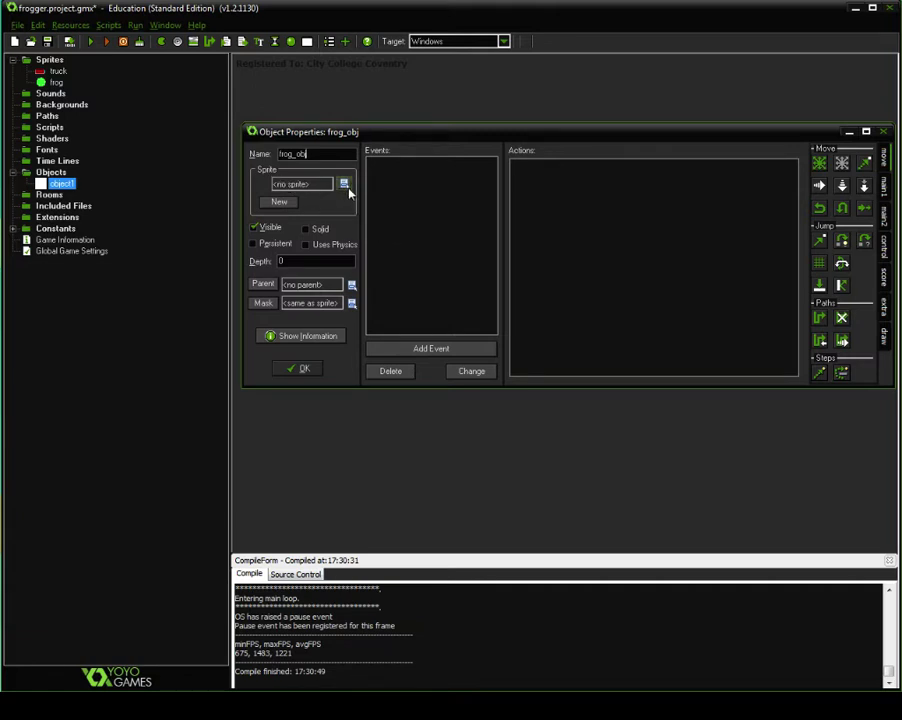
left_click(344, 184)
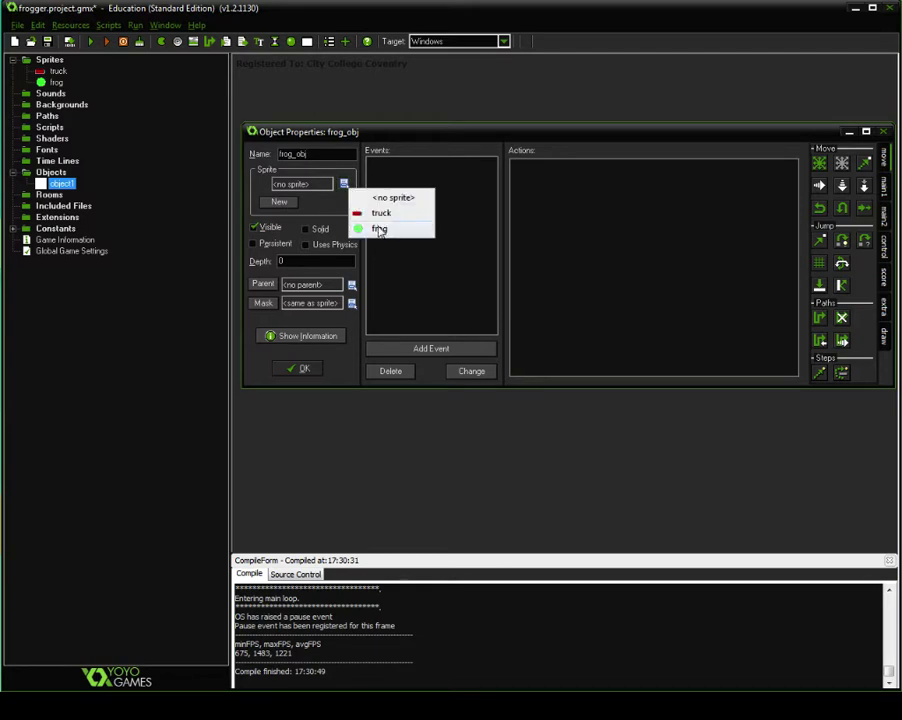
left_click(375, 225)
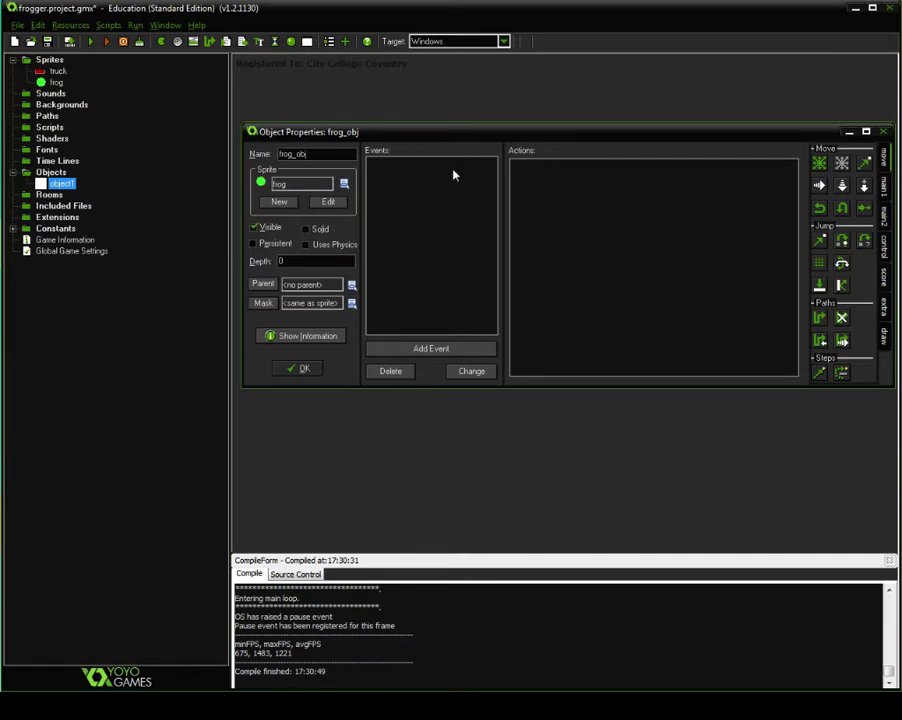
Step: Add key press events for the Left and Right arrows to frog_obj
left_click(475, 348)
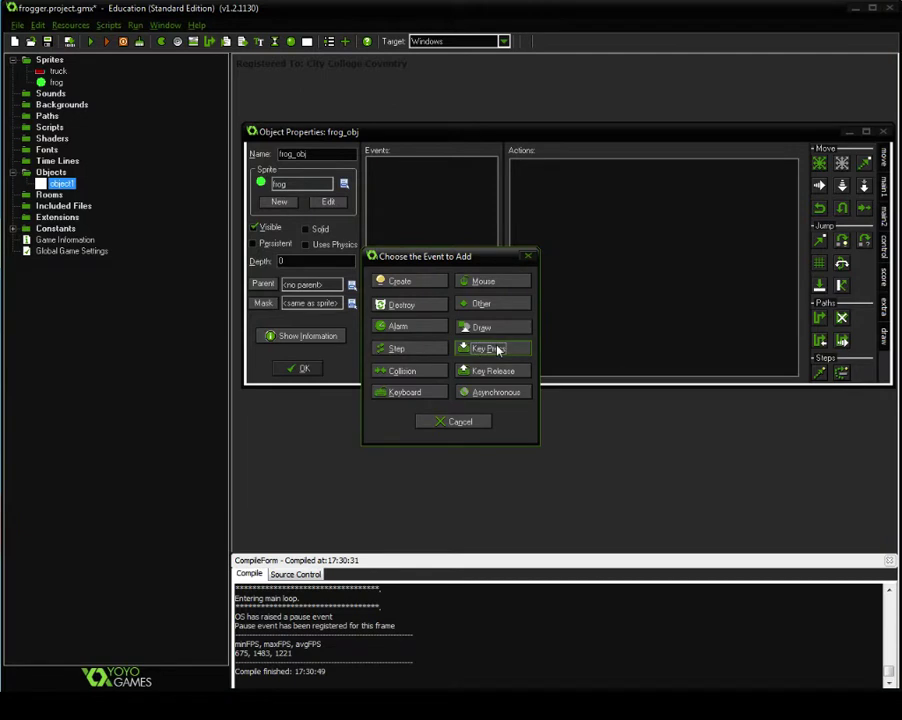
left_click(500, 350)
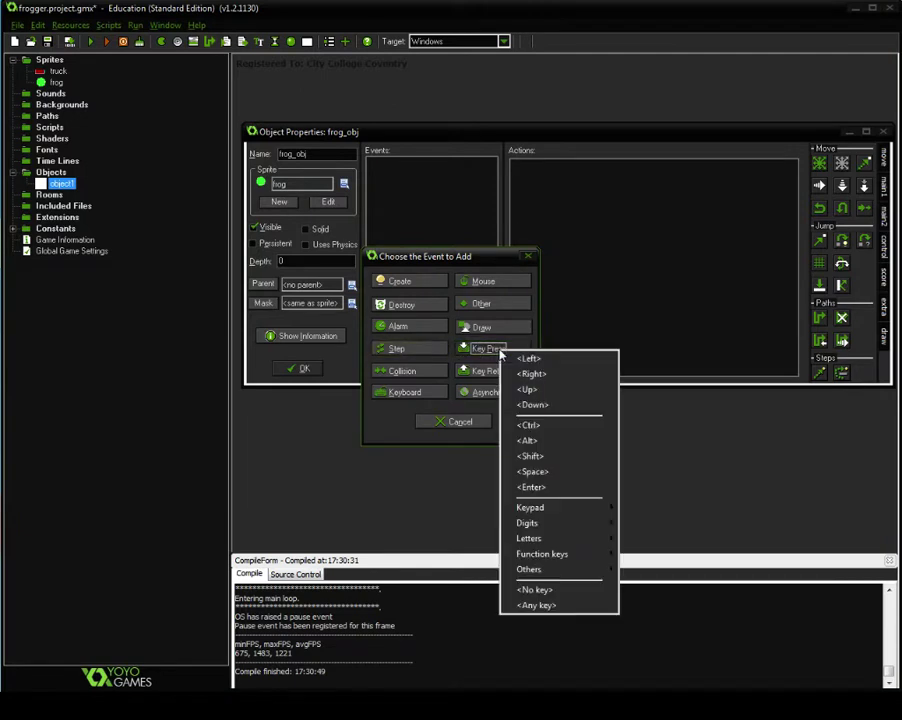
left_click(524, 359)
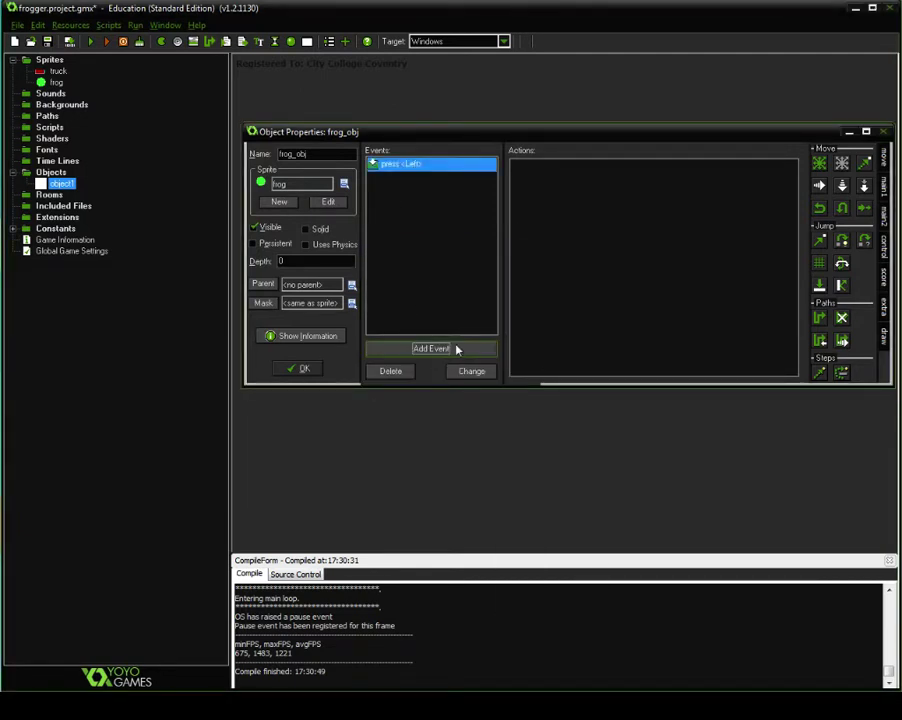
left_click(456, 348)
left_click(491, 346)
left_click(522, 369)
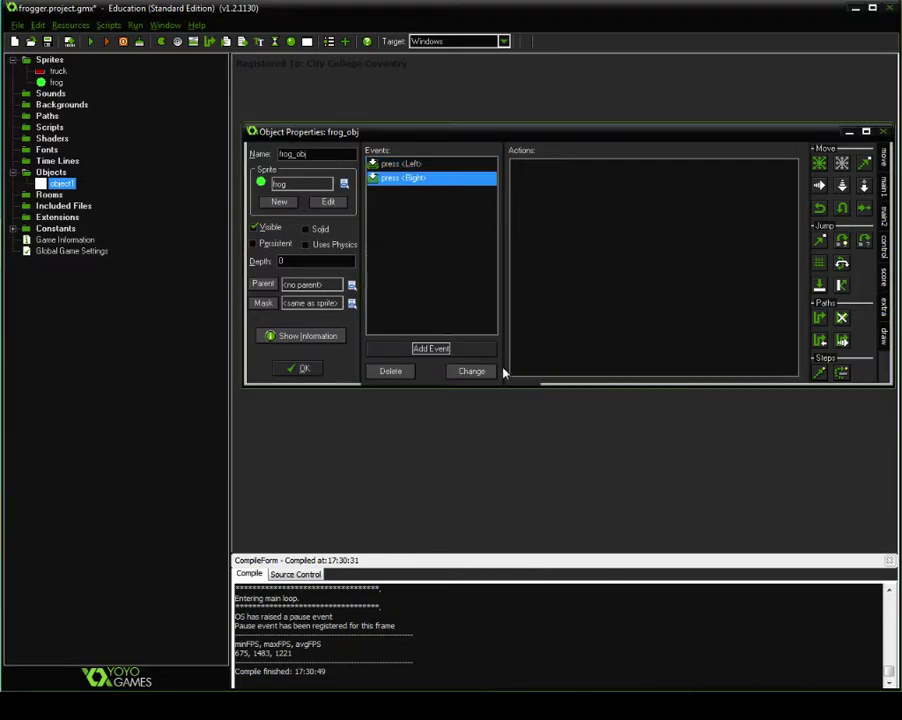
Step: Add key press events for the Up and Down arrows to frog_obj
left_click(431, 348)
left_click(500, 349)
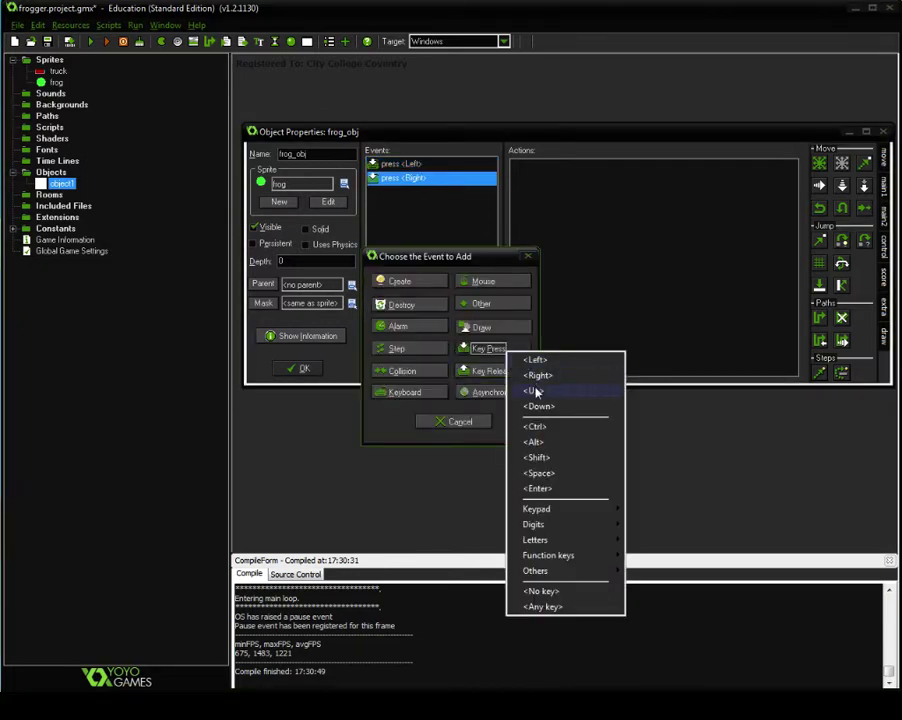
left_click(535, 391)
left_click(431, 348)
left_click(500, 350)
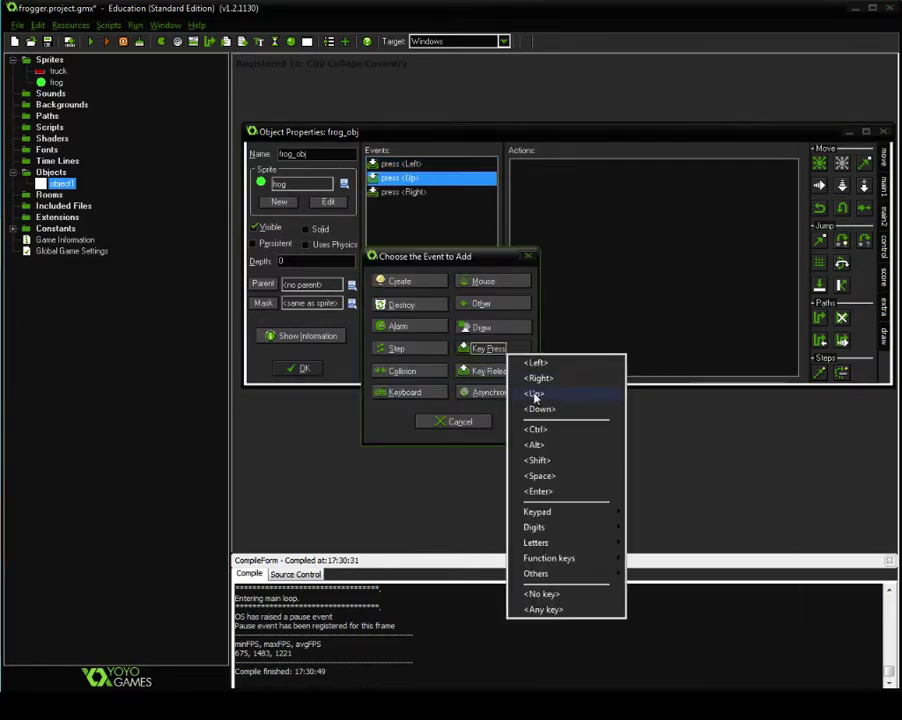
left_click(539, 408)
left_click(415, 165)
left_click(418, 178)
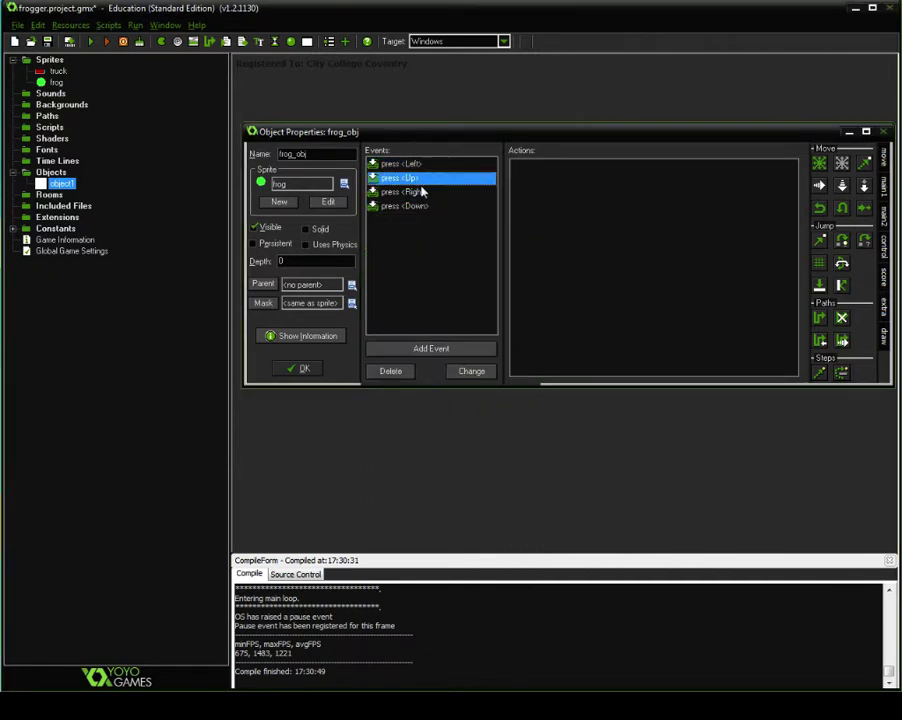
left_click(420, 205)
left_click(422, 164)
left_click(422, 178)
left_click(428, 206)
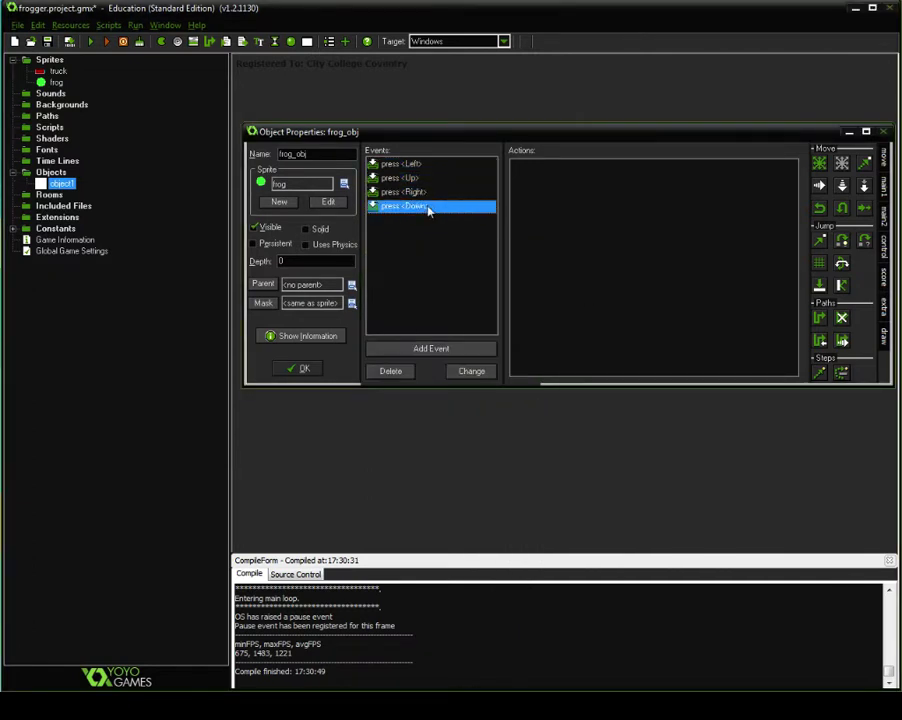
Step: Add a Jump to Position action to frog_obj's Left key press event
left_click(428, 164)
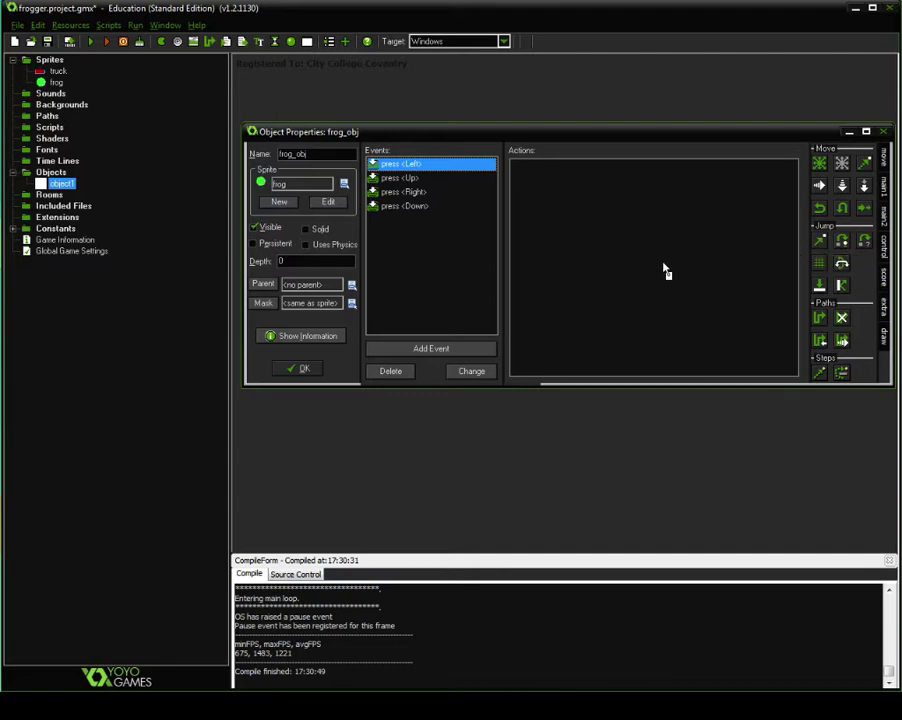
left_click_drag(550, 175, 532, 194)
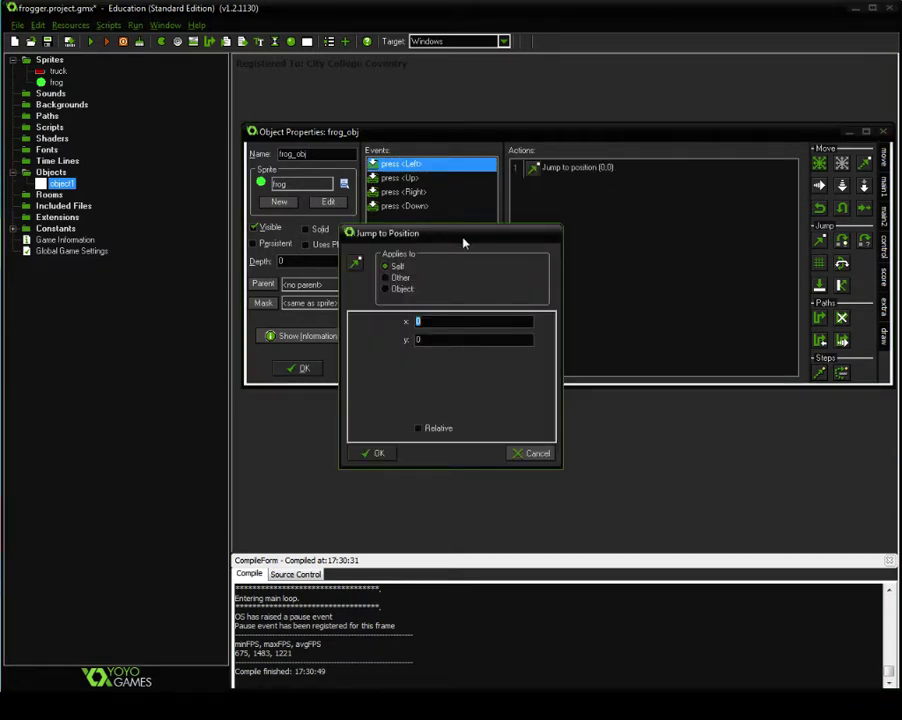
left_click_drag(463, 242, 659, 210)
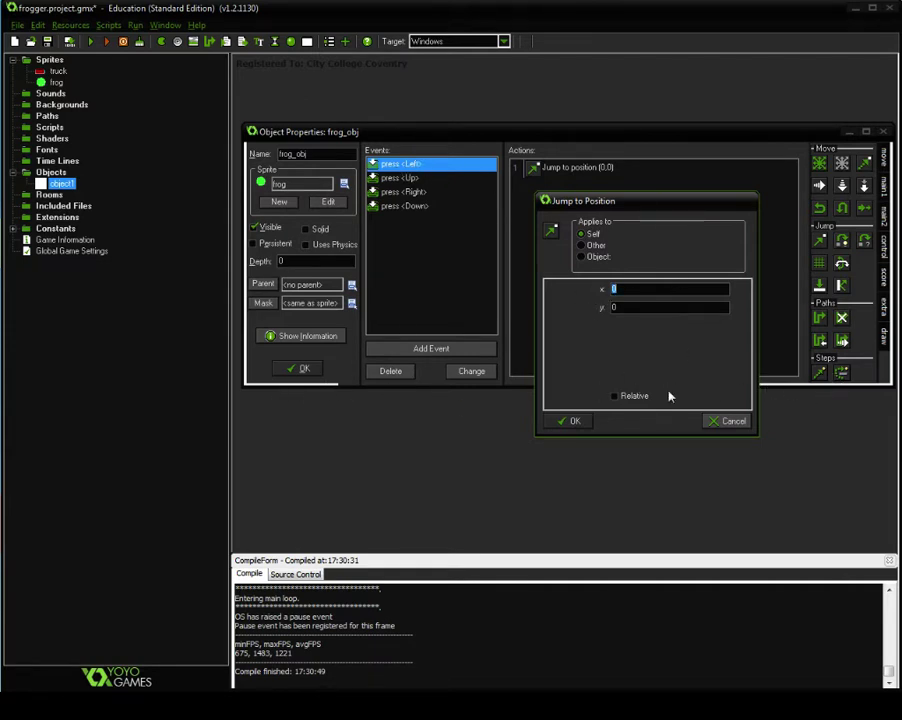
Step: Set the Left event's jump to x -32 with Relative enabled and accept the action
left_click(670, 289)
double_click(641, 289)
type("-32")
left_click(636, 289)
left_click(617, 396)
left_click(617, 397)
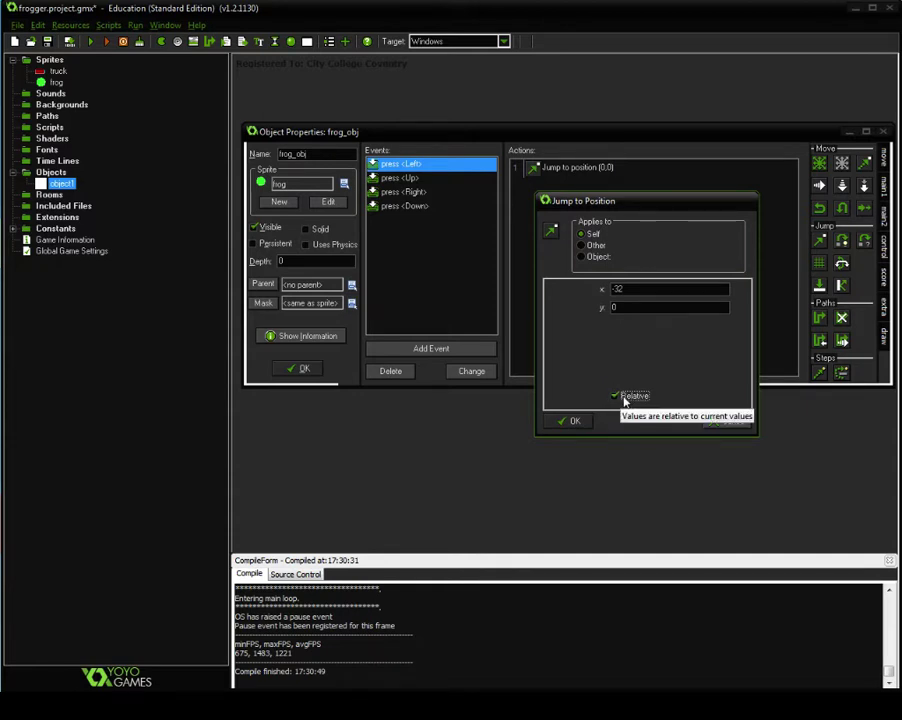
left_click(612, 289)
key("Delete")
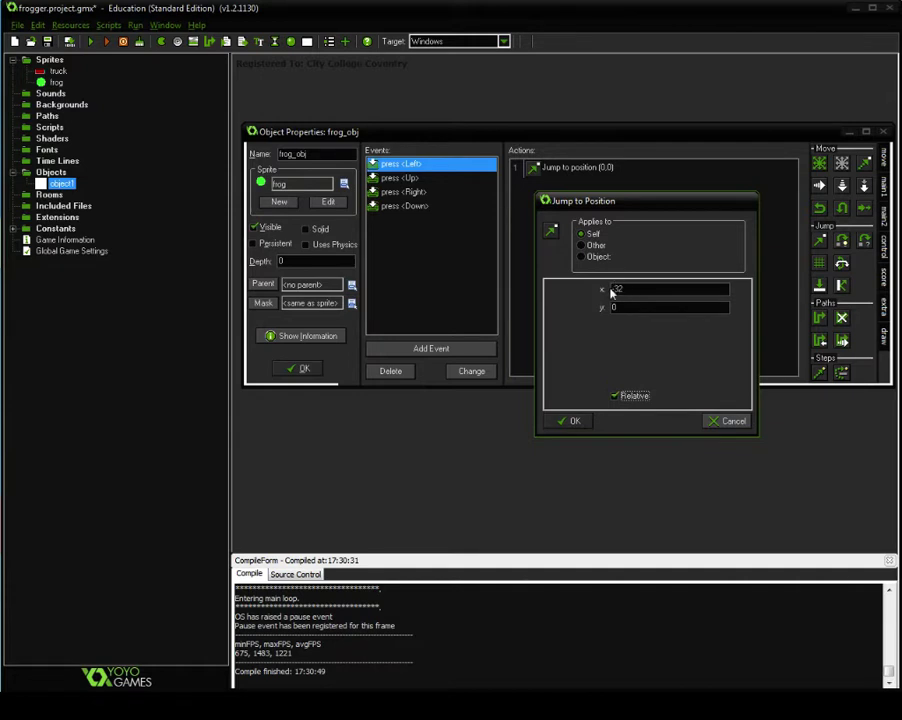
type("-")
left_click(571, 421)
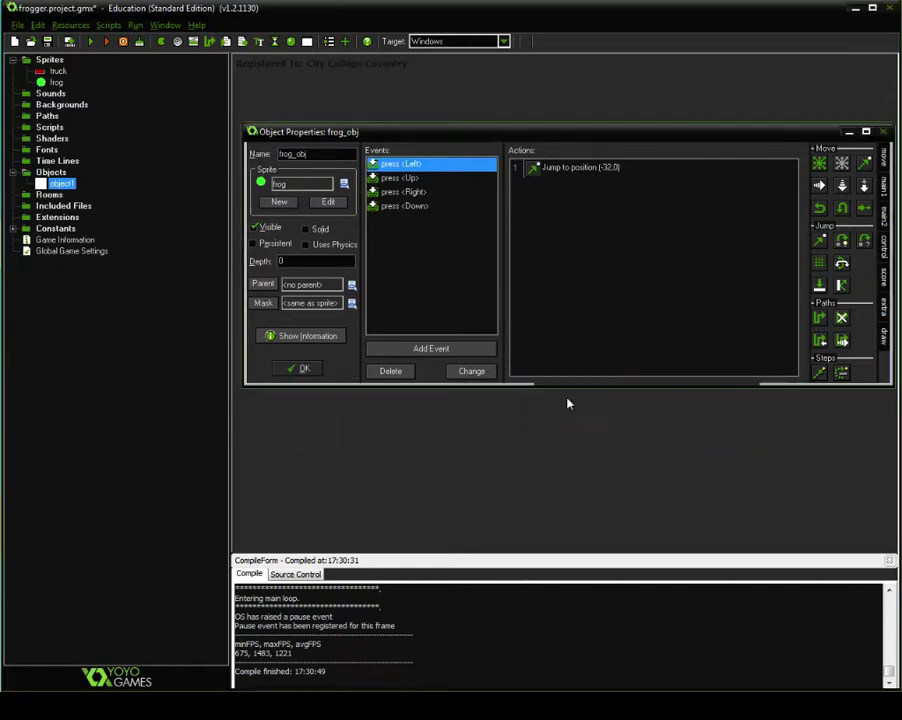
Step: Give frog_obj's Right key press event a Jump to Position action with x 32 and Relative enabled
left_click(395, 192)
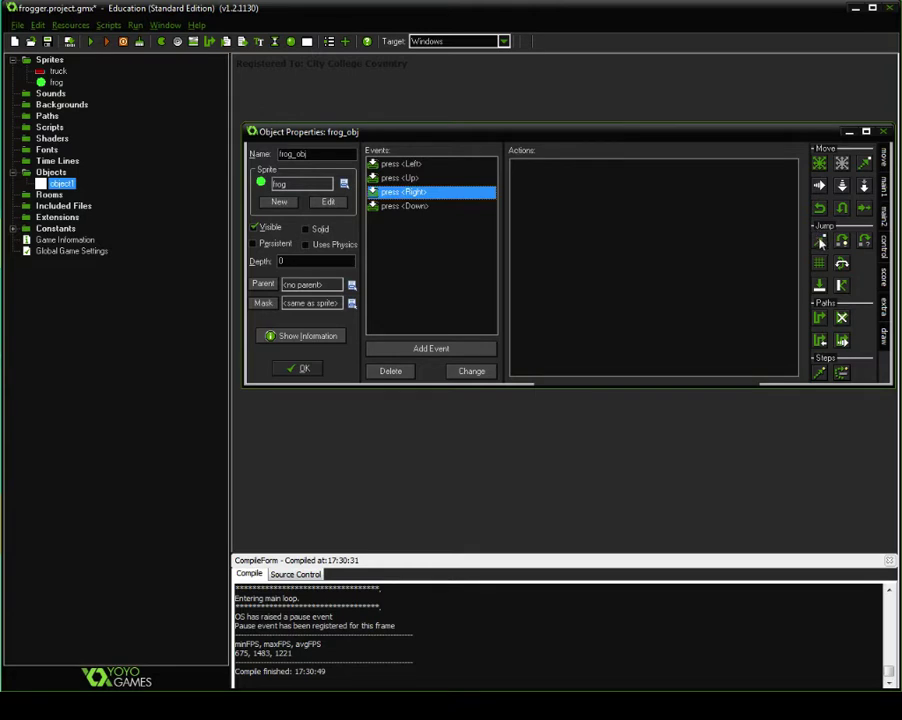
left_click_drag(821, 243, 670, 234)
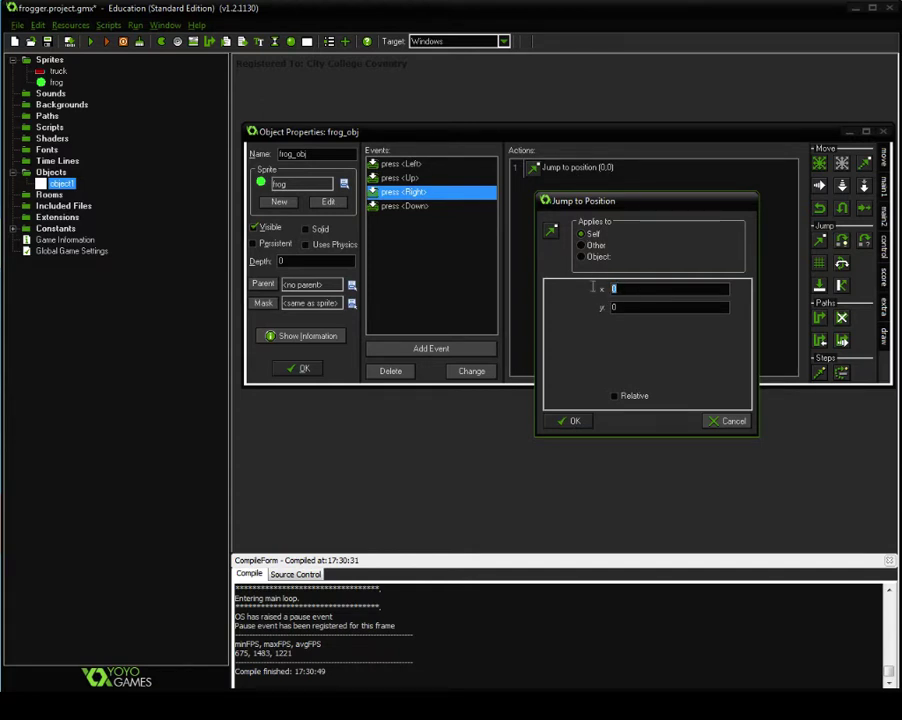
type("32")
left_click(615, 396)
left_click(586, 421)
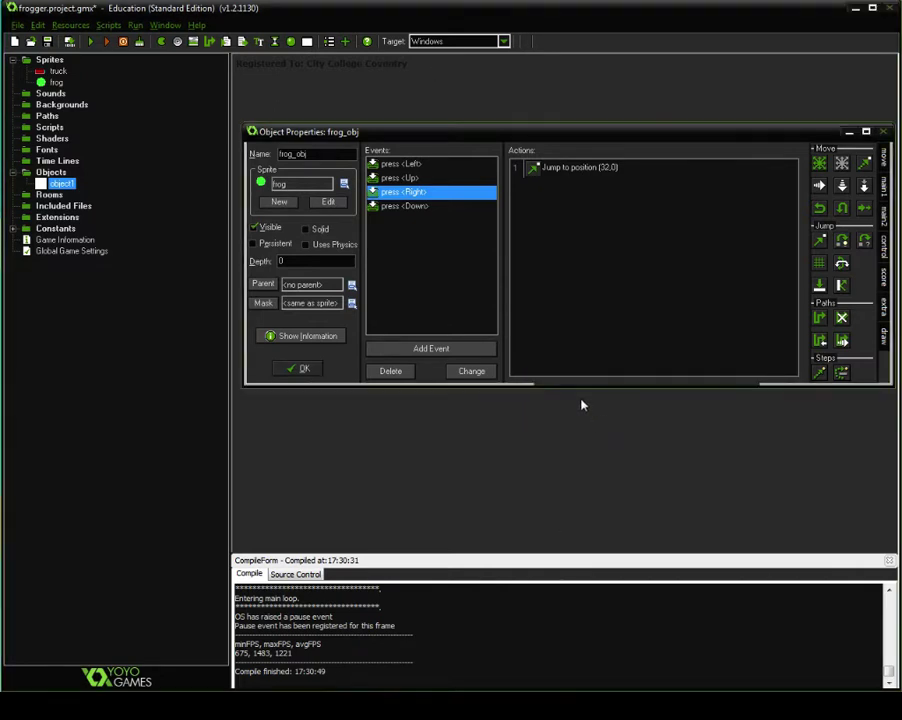
Step: Give frog_obj's Up key press event a Jump to Position action with y -32 and Relative enabled
left_click(432, 177)
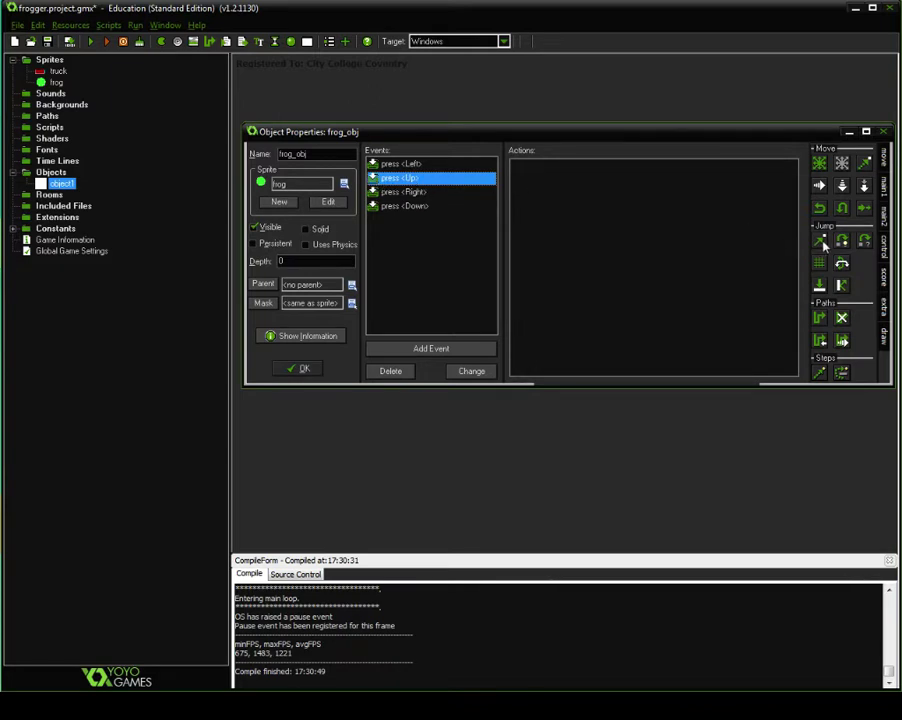
left_click_drag(820, 241, 640, 200)
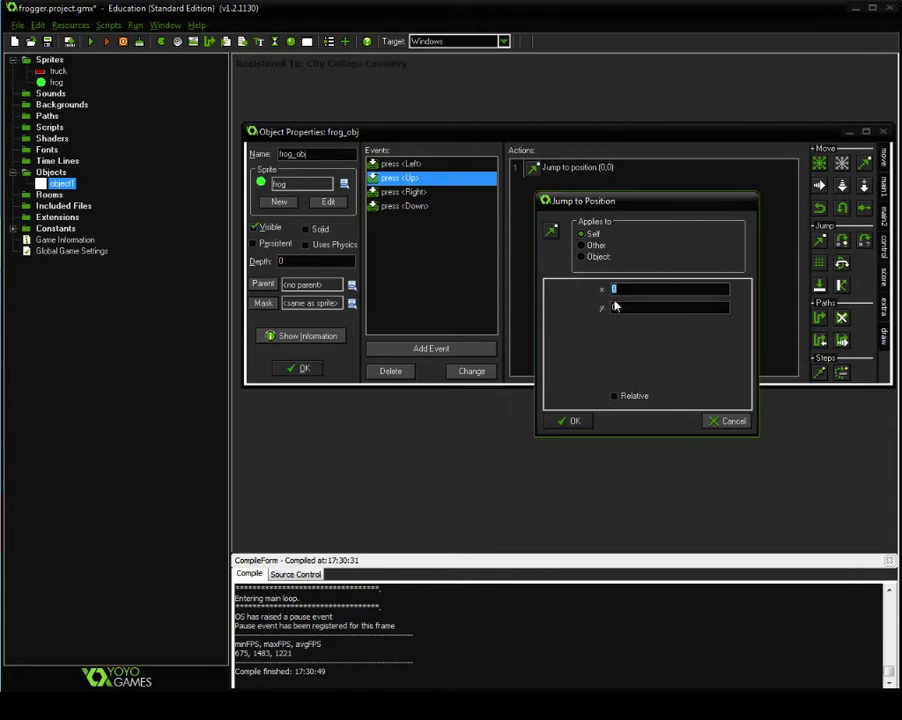
key("Tab")
type("-32")
left_click(521, 118)
left_click(624, 397)
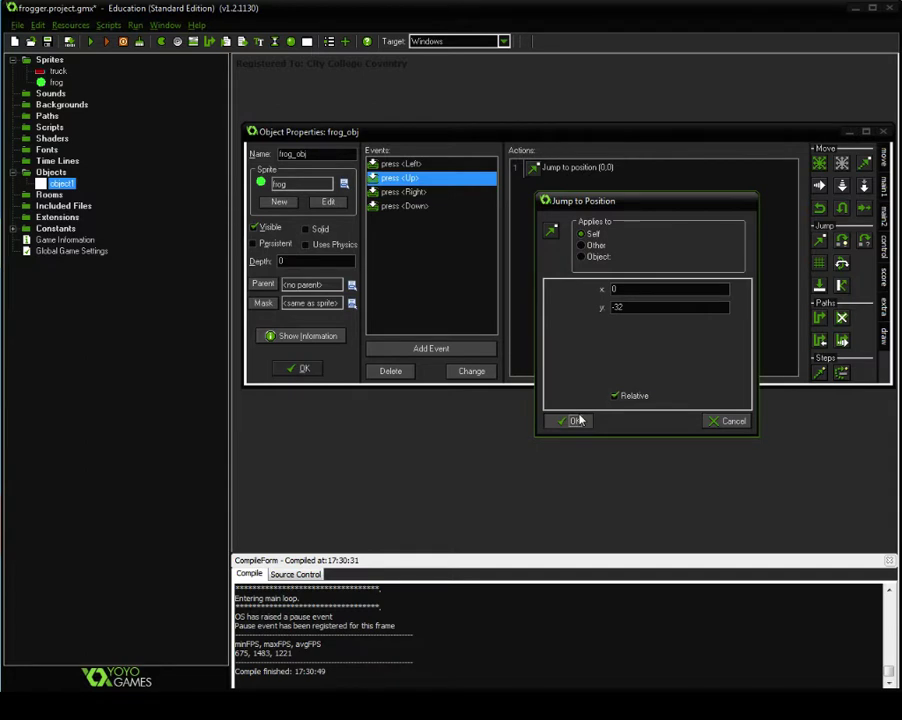
left_click(577, 421)
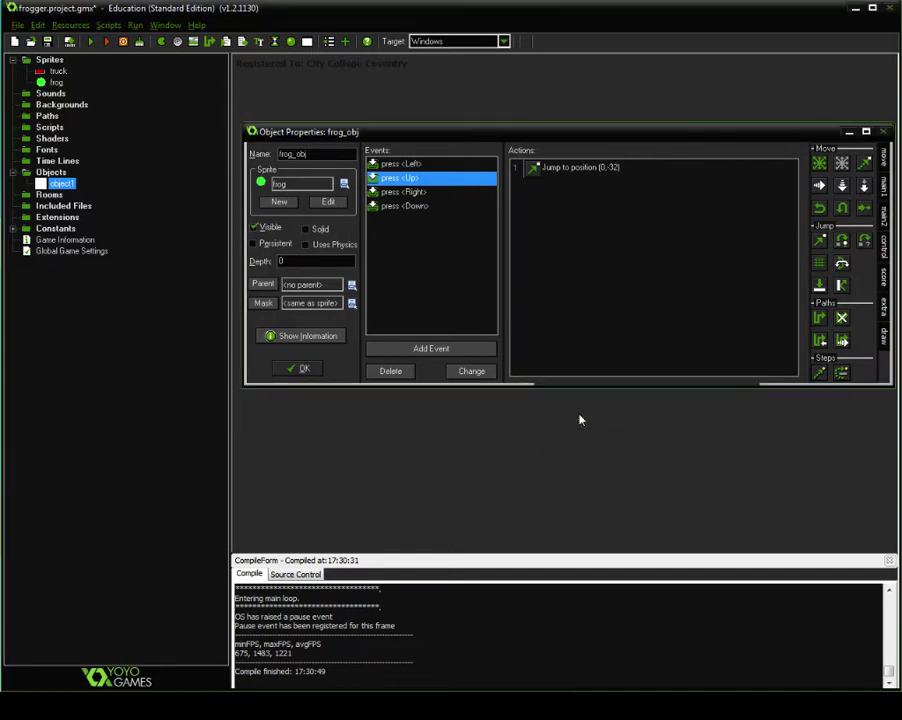
Step: Give frog_obj's Down key press event a relative Jump to Position action with y 32, and accept the object's properties
left_click(445, 206)
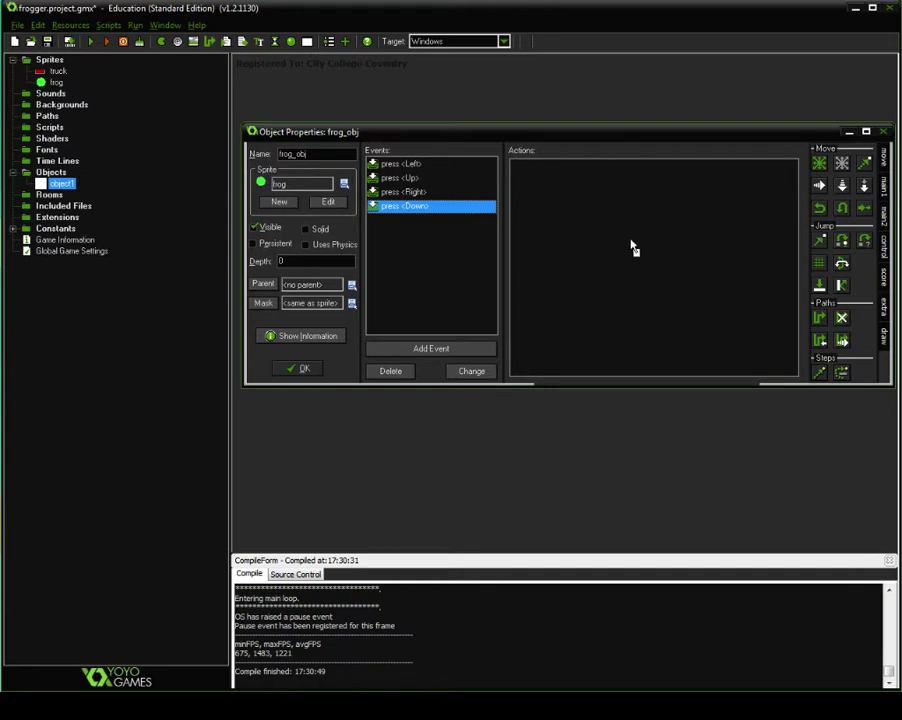
left_click_drag(631, 245, 626, 346)
double_click(618, 307)
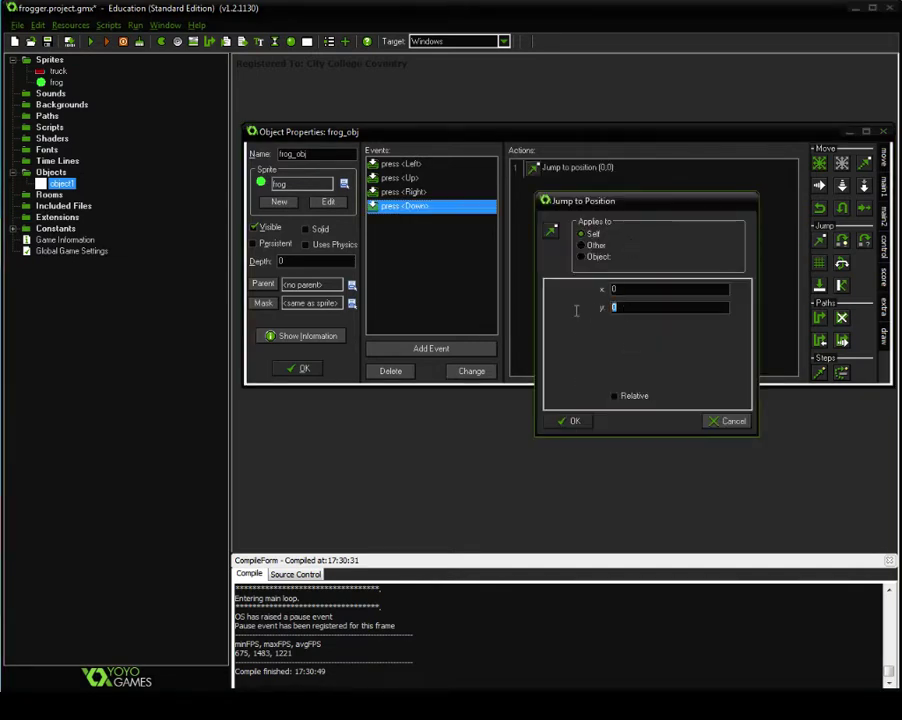
type("32")
left_click(615, 396)
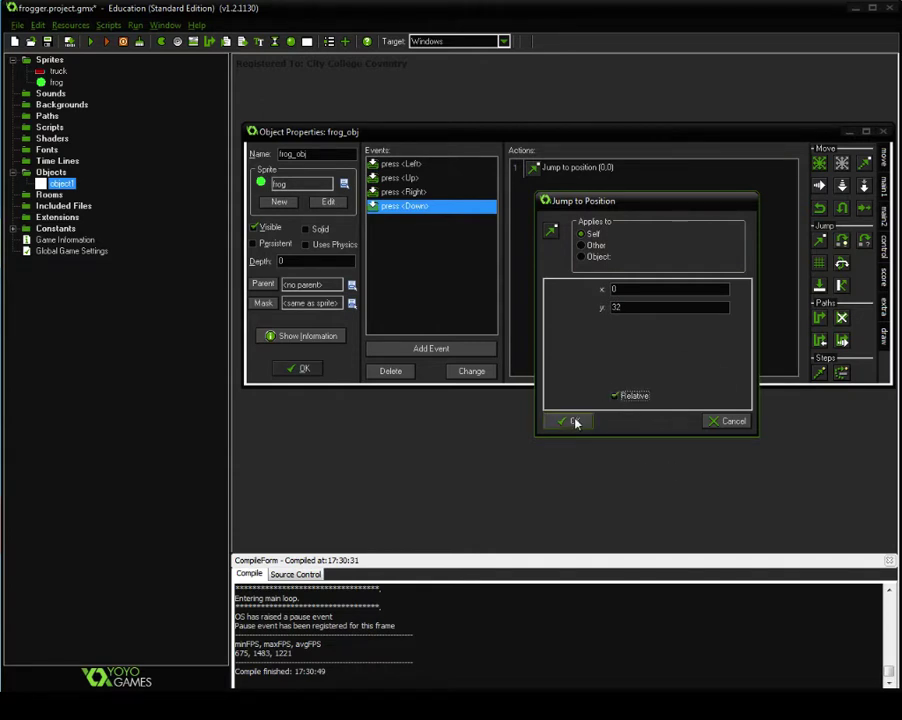
left_click(568, 420)
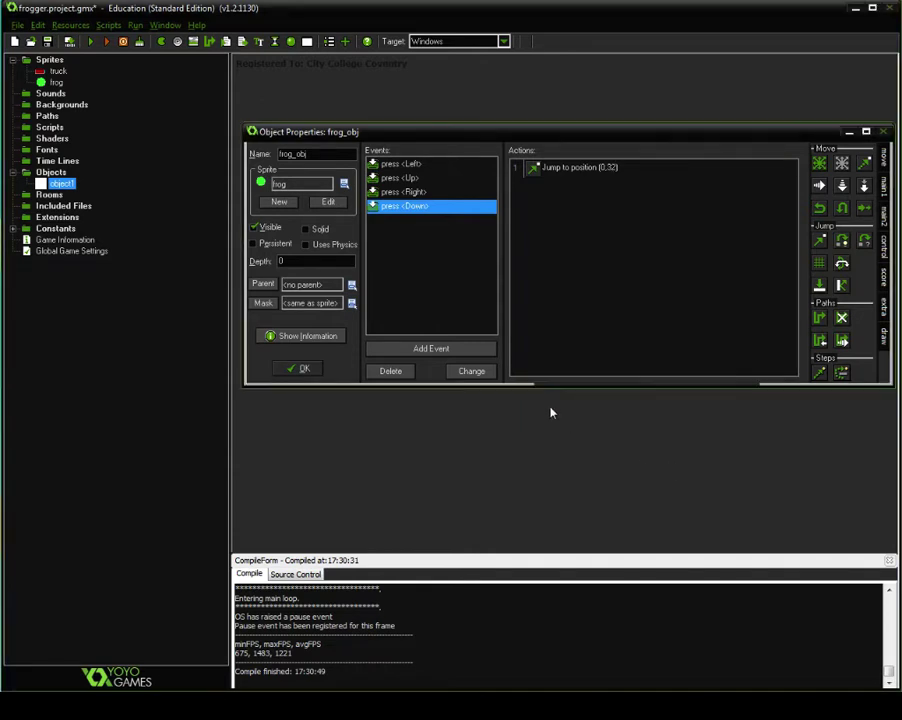
left_click(300, 369)
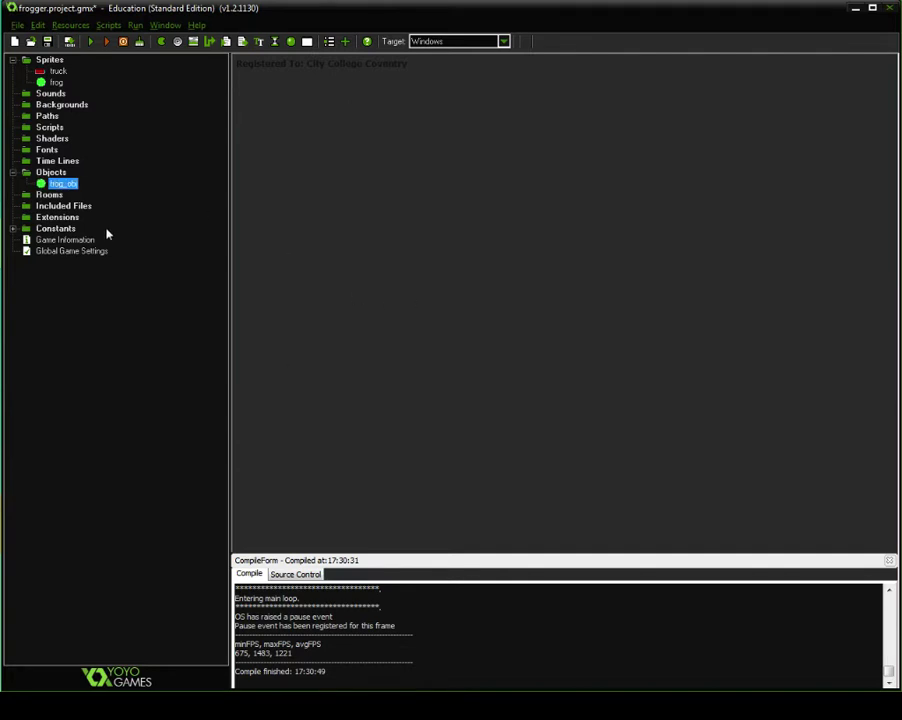
Step: Create a new room and maximize its properties window
right_click(48, 194)
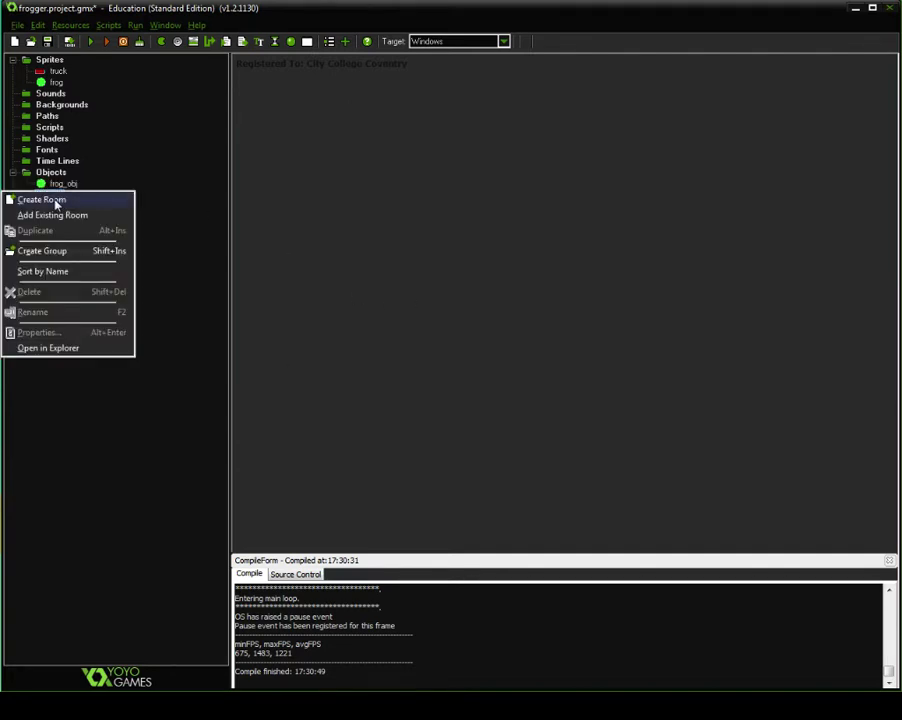
left_click(260, 217)
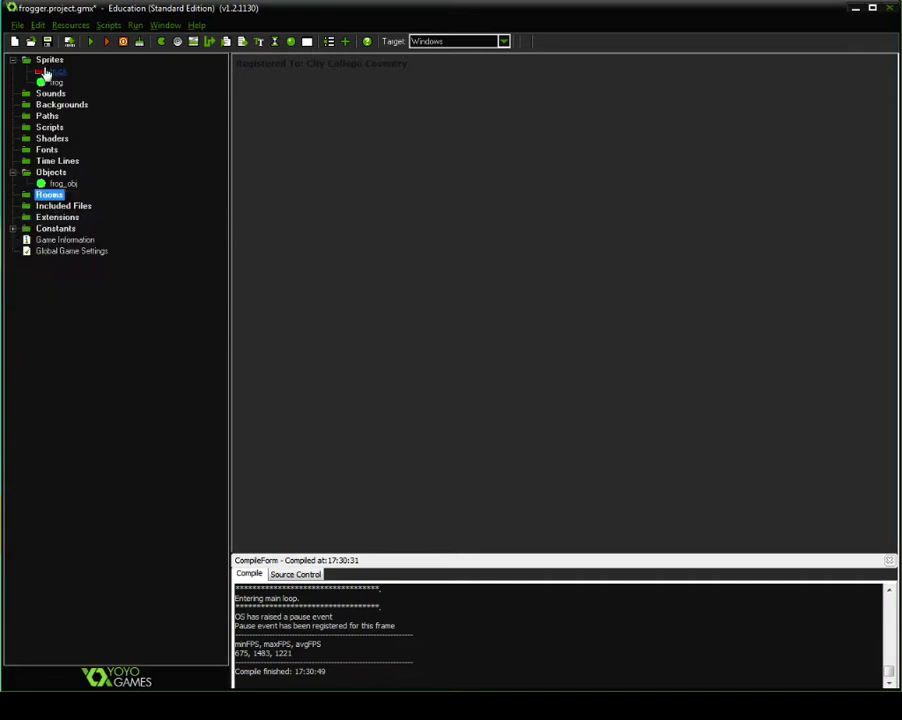
right_click(45, 197)
left_click(42, 207)
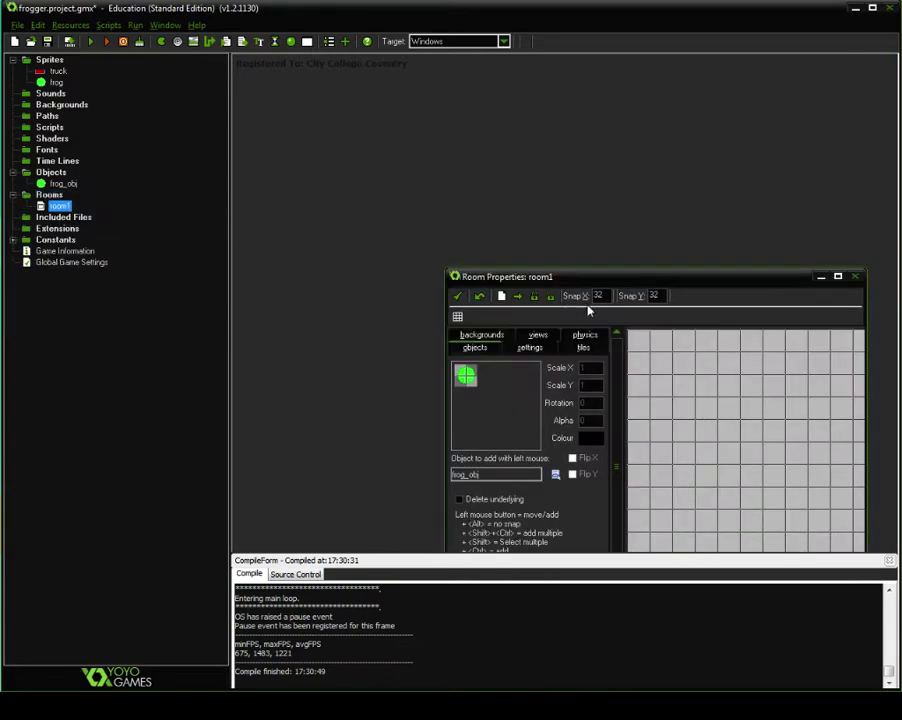
left_click_drag(692, 288, 643, 228)
left_click(790, 220)
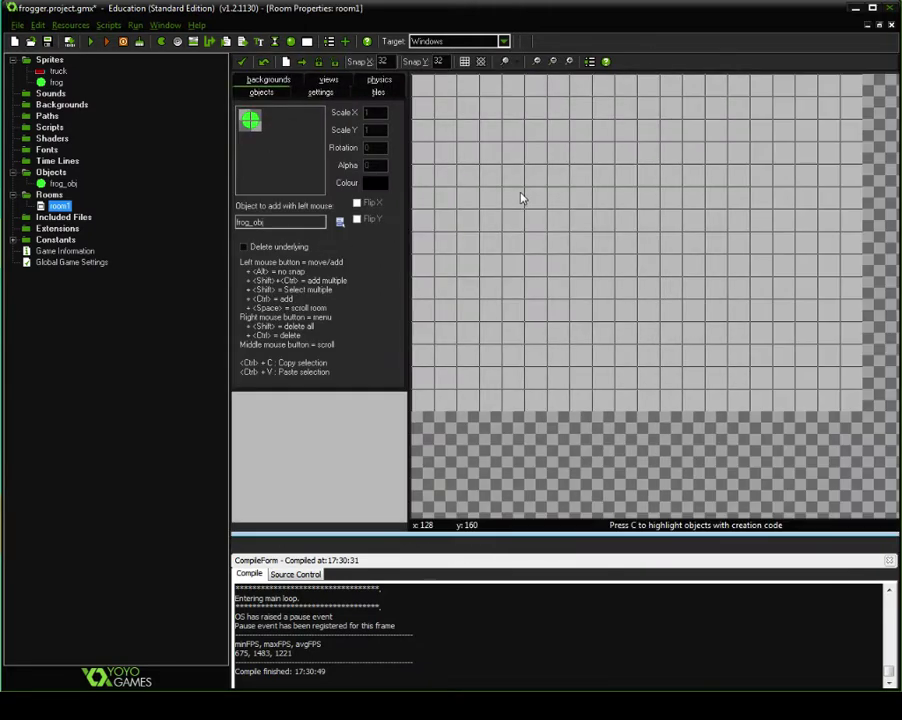
Step: Set the background colour of room1 to the dark green basic colour
scroll(573, 219, "down", 1, "ctrl")
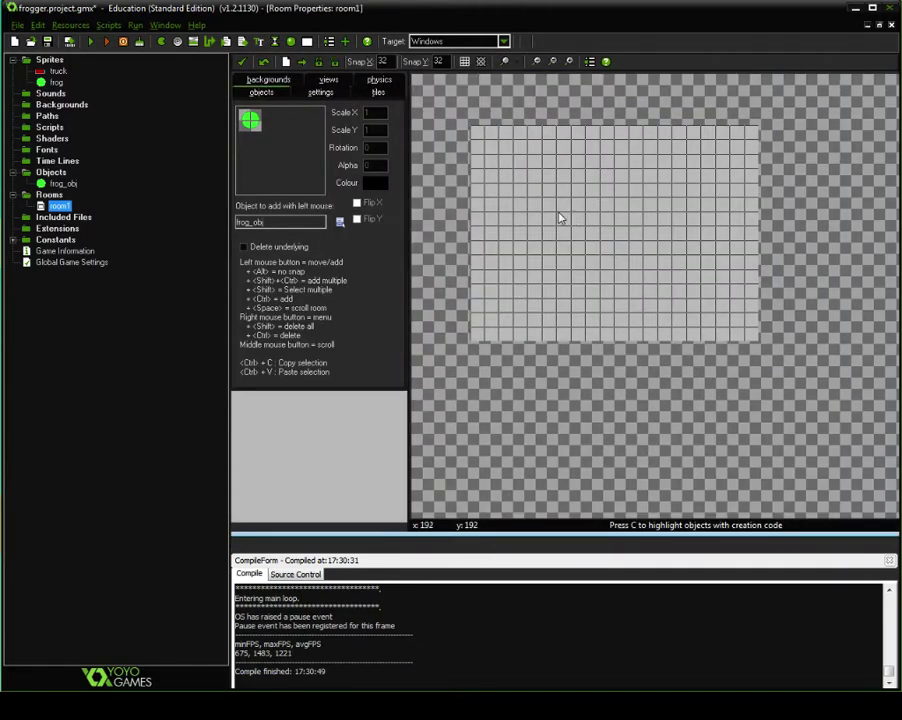
scroll(558, 217, "up", 2, "ctrl")
scroll(556, 216, "down", 2, "ctrl")
scroll(556, 216, "up", 2, "ctrl")
scroll(557, 220, "down", 1, "ctrl")
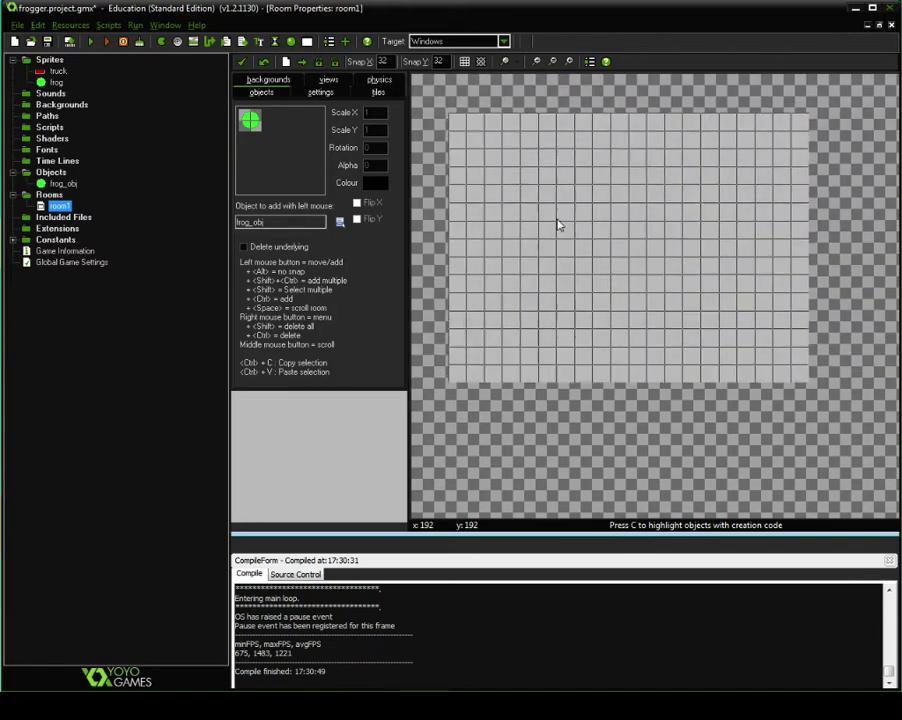
middle_click_drag(558, 225, 562, 268)
left_click(268, 81)
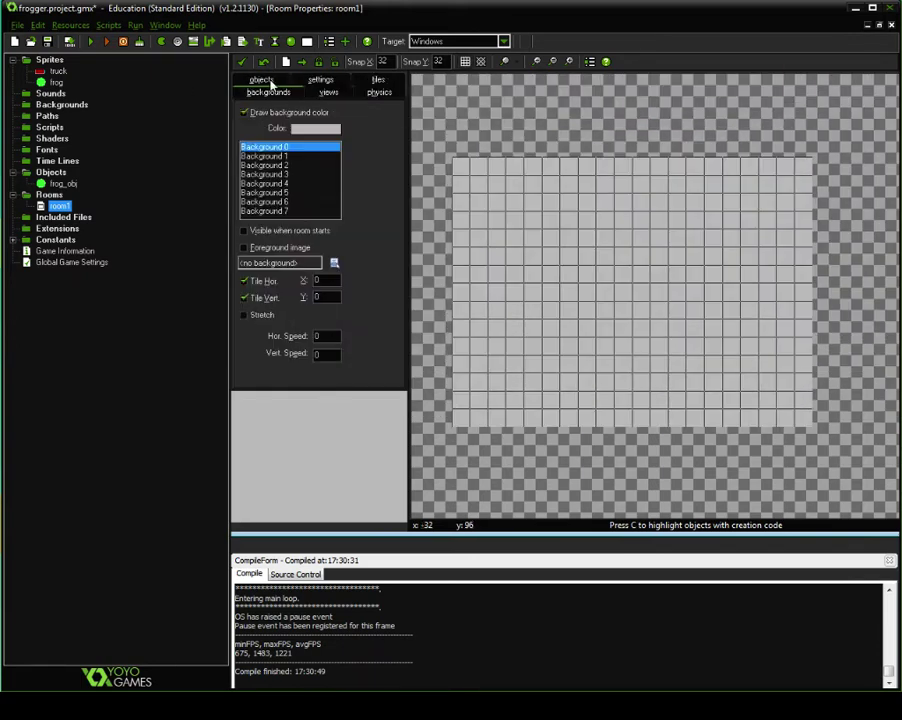
left_click(332, 129)
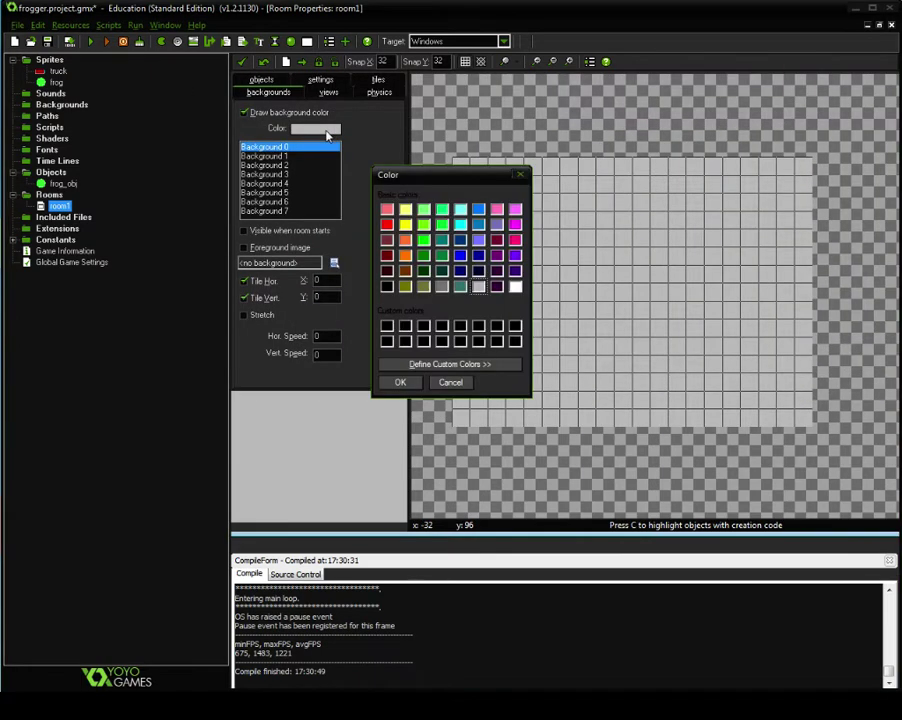
left_click(441, 256)
left_click(402, 386)
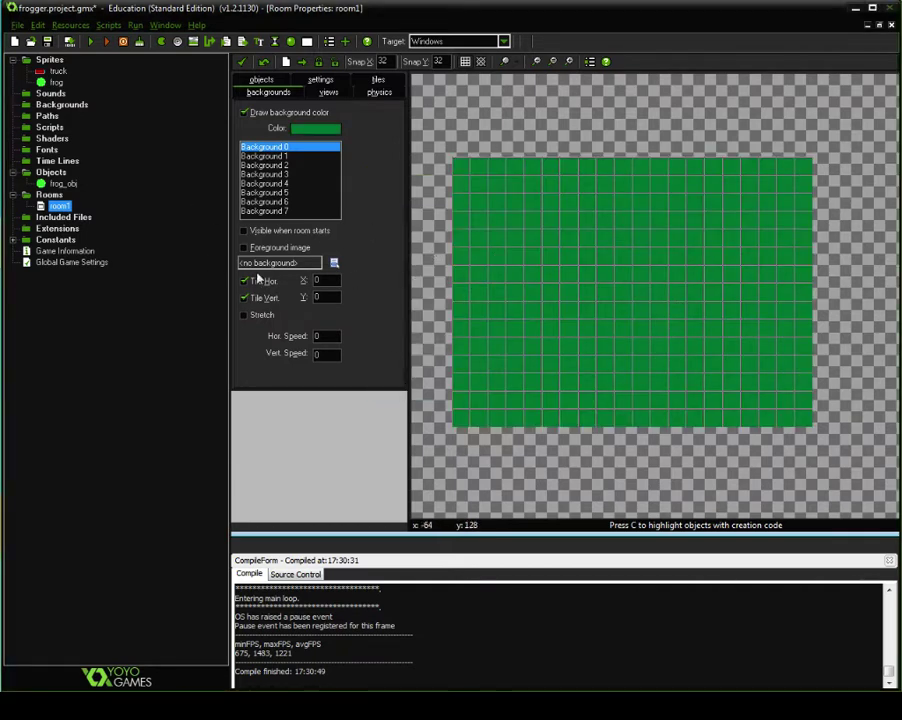
Step: Place one frog_obj instance near the lower edge of room1, left of centre, and accept the room
left_click(264, 81)
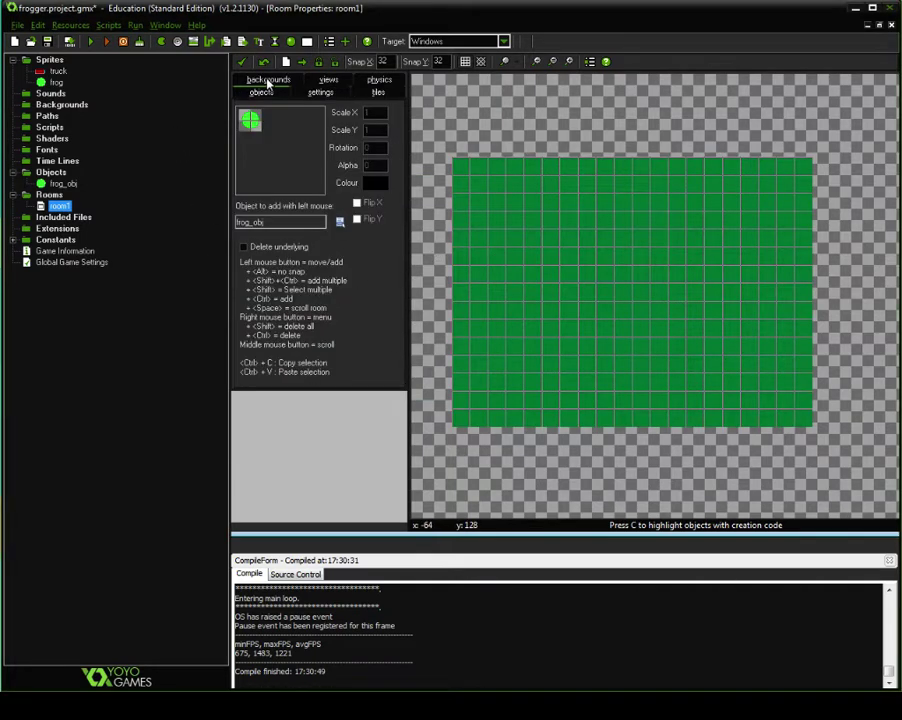
left_click(258, 144)
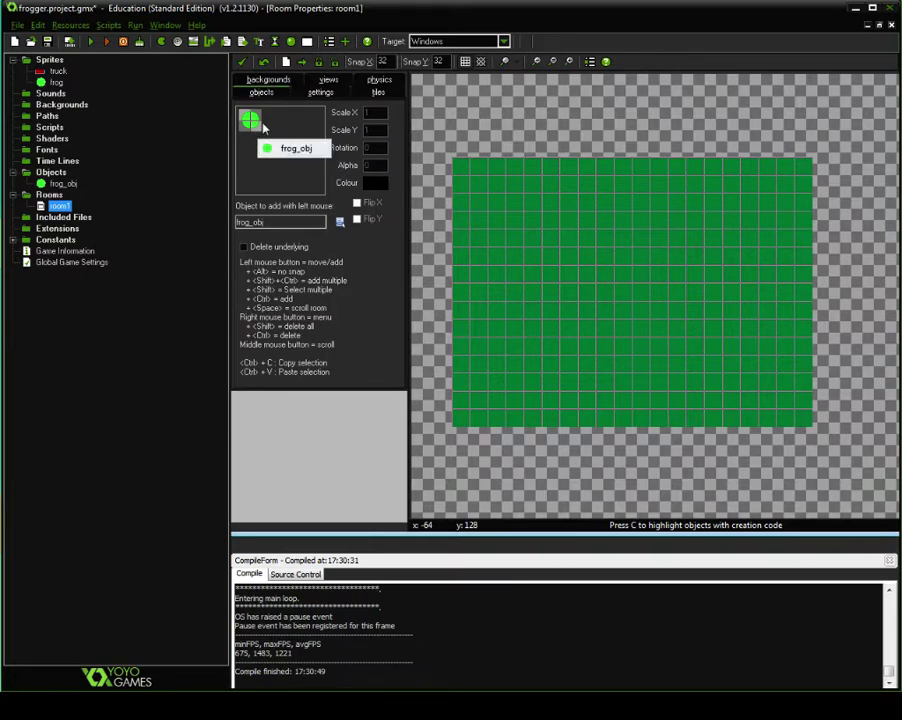
left_click(263, 148)
left_click_drag(591, 385, 590, 400)
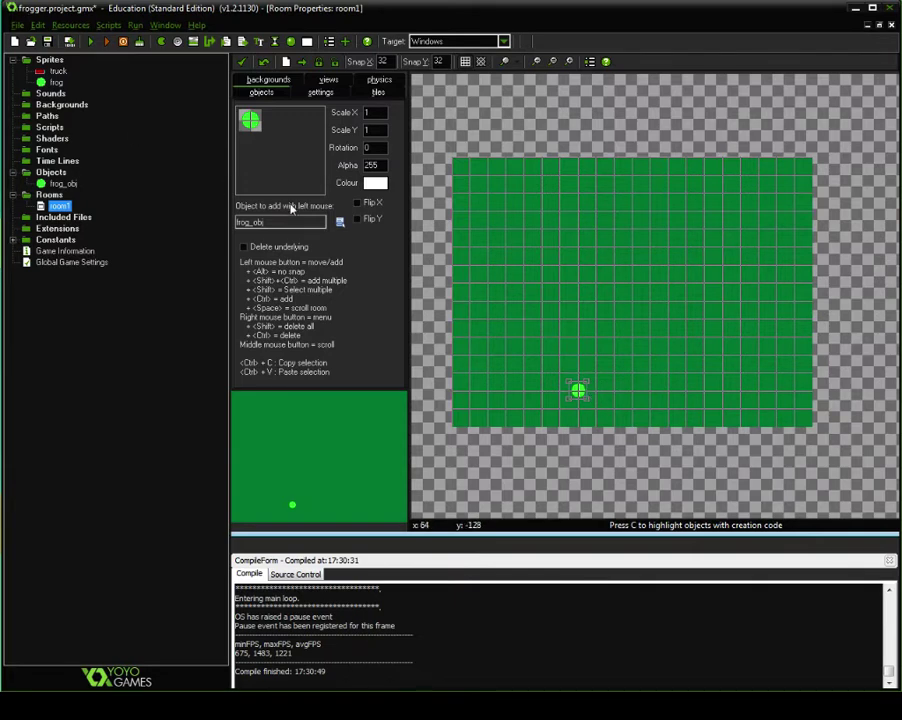
left_click(243, 62)
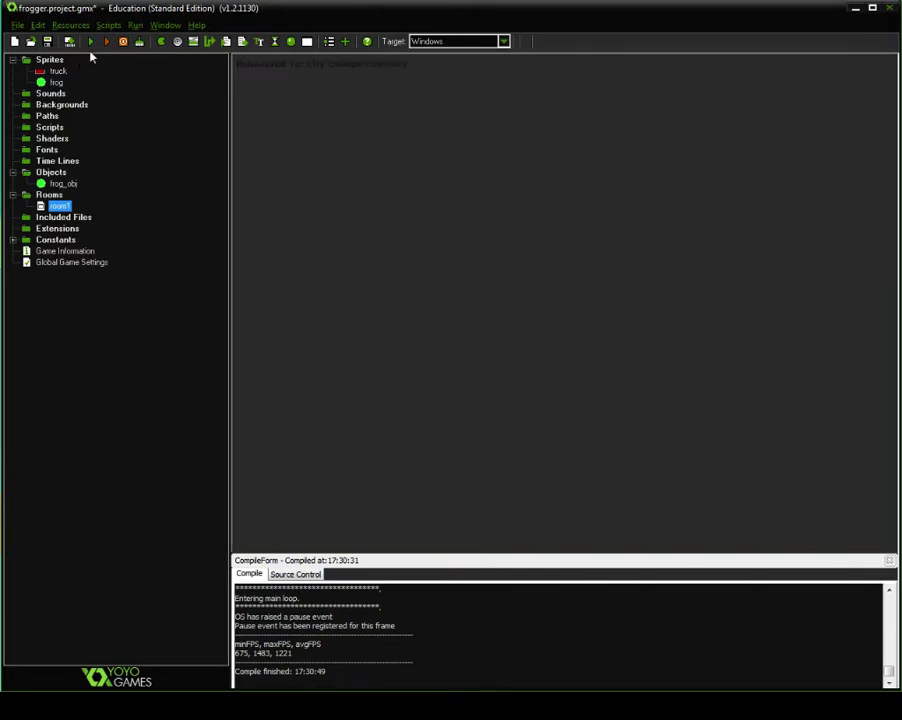
Step: Run the game, test the frog's jumps in all four directions, and close the game window
left_click(91, 42)
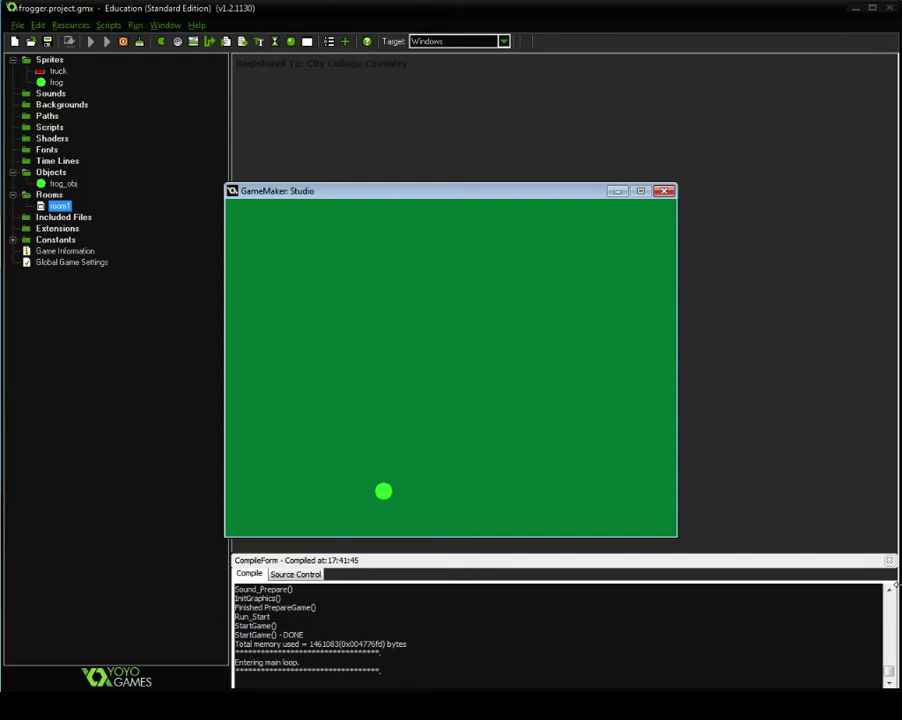
key("Up")
key("Right")
key("Down")
key("Left")
key("Up")
key("Up")
key("Right")
key("Right")
key("Right")
key("Right")
key("Left")
key("Left")
key("Left")
key("Left")
key("Left")
key("Down")
key("Down")
key("Right")
key("Down")
key("Right")
key("Right")
key("Up")
key("Right")
key("Up")
key("Right")
key("Down")
key("Left")
key("Left")
key("Left")
key("Up")
key("Up")
key("Up")
key("Up")
key("Right")
key("Right")
key("Right")
key("Up")
key("Up")
key("Up")
key("Left")
key("Left")
key("Left")
key("Down")
key("Down")
key("Left")
key("Down")
key("Right")
key("Up")
key("Left")
key("Down")
left_click(667, 192)
Step: Create a new object named truck_obj and assign it the truck sprite
left_click(56, 174)
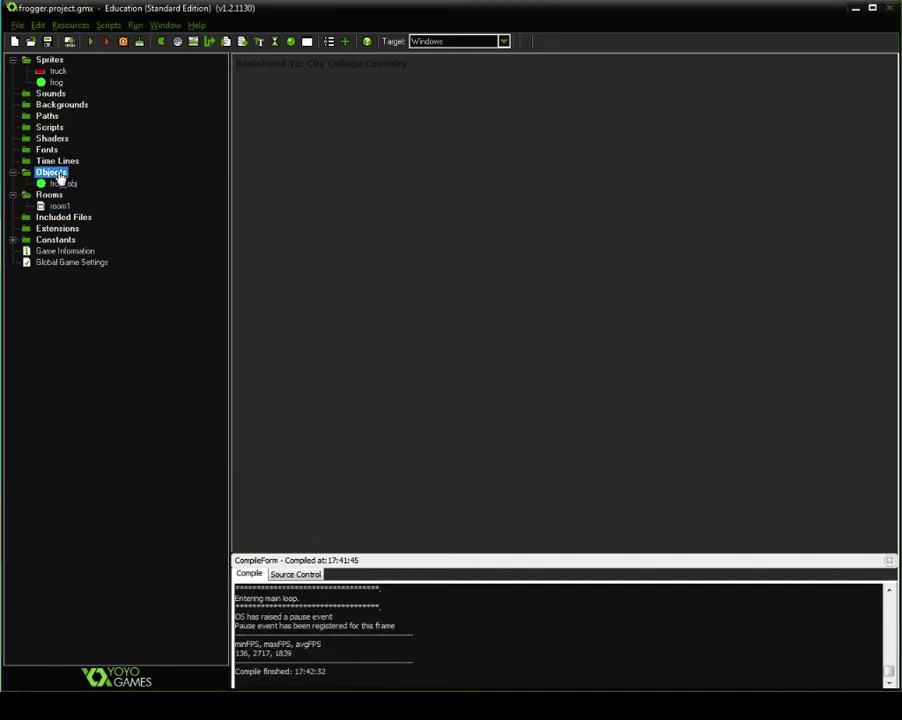
right_click(59, 178)
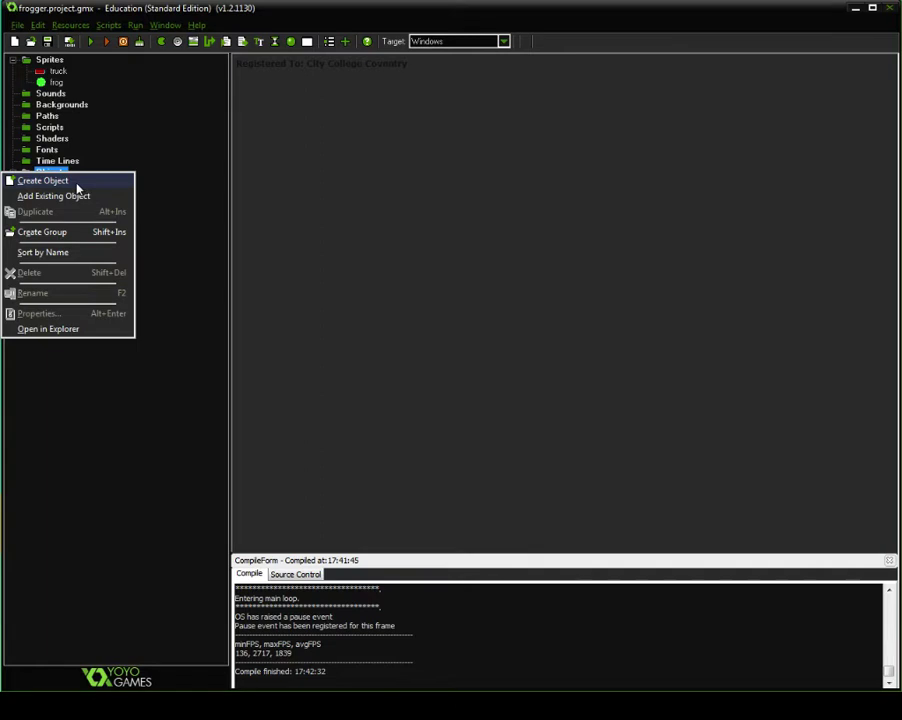
left_click(74, 182)
type("truck_obj")
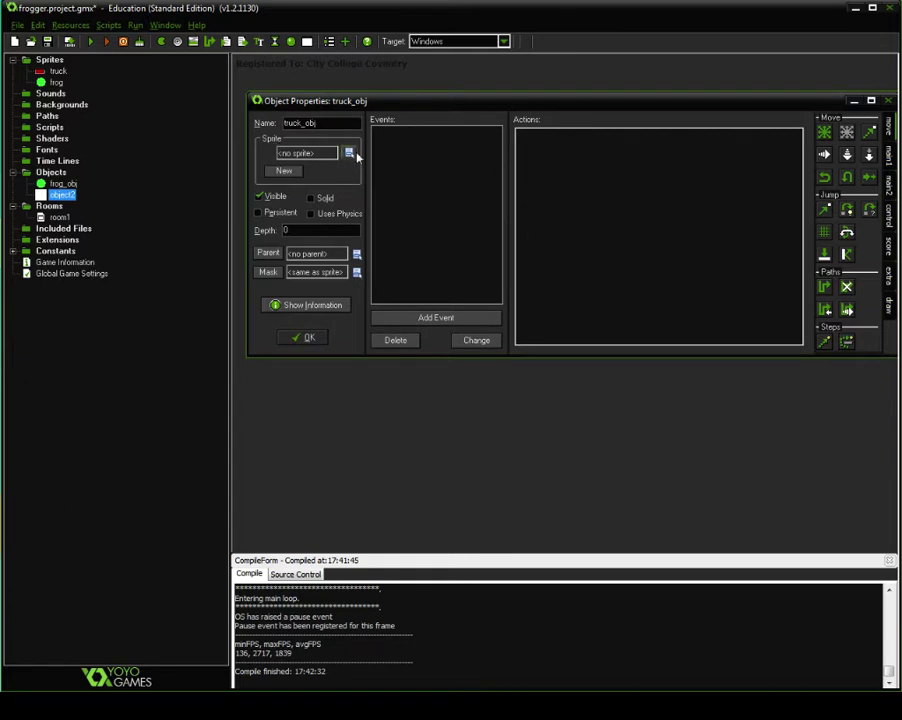
left_click(350, 154)
left_click(376, 179)
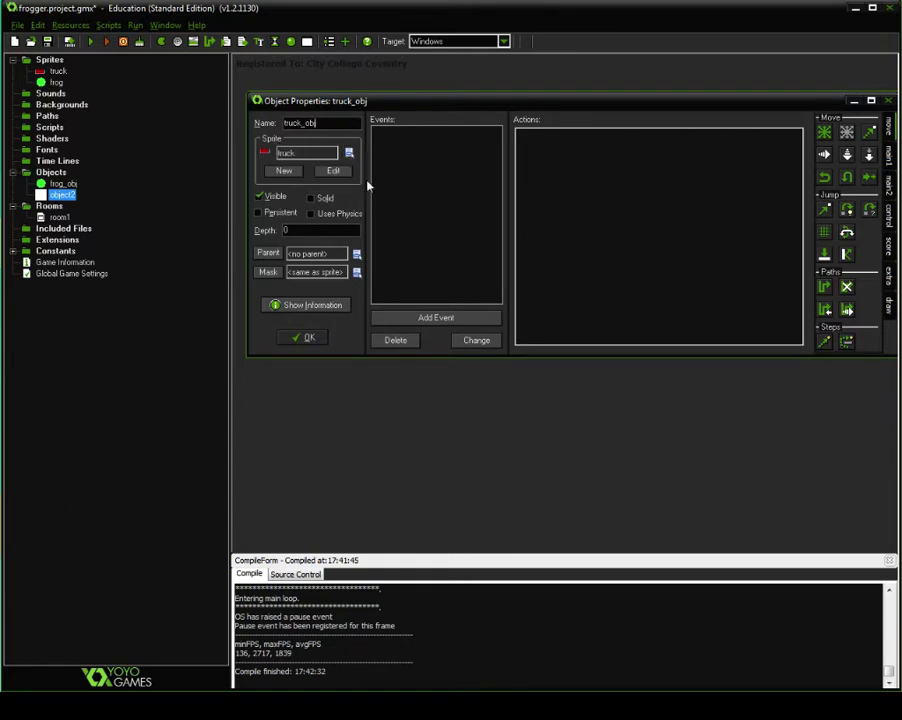
Step: Add a Create event to truck_obj
left_click(441, 324)
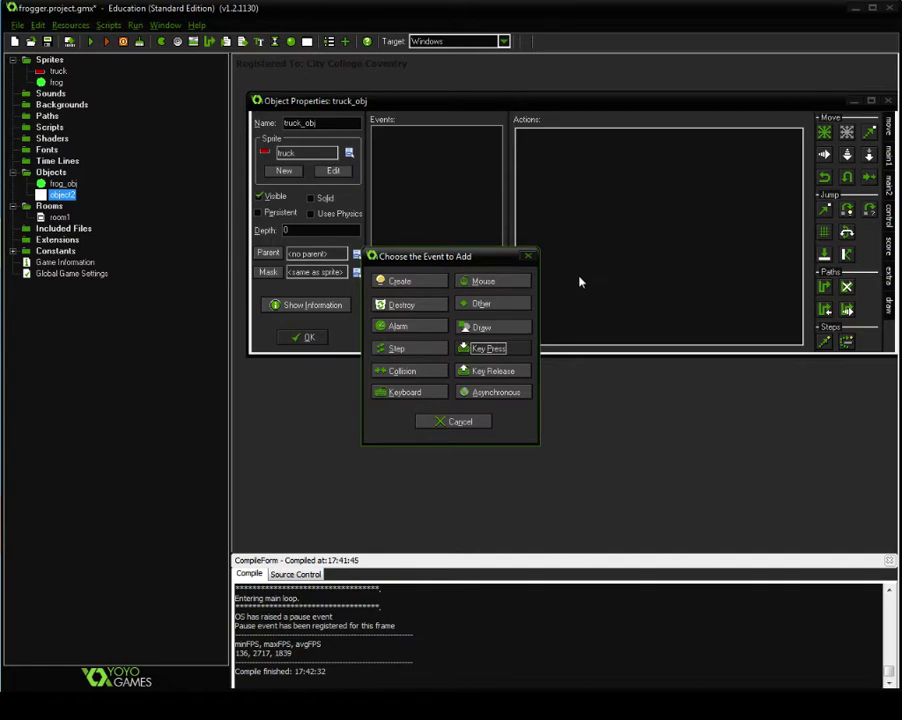
left_click_drag(465, 260, 615, 210)
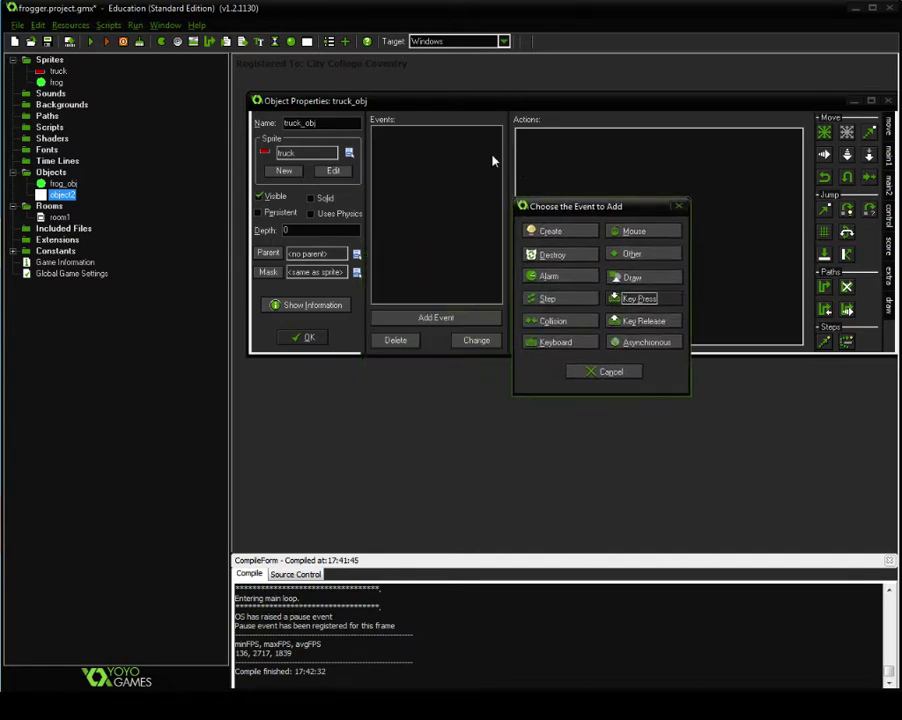
left_click(558, 233)
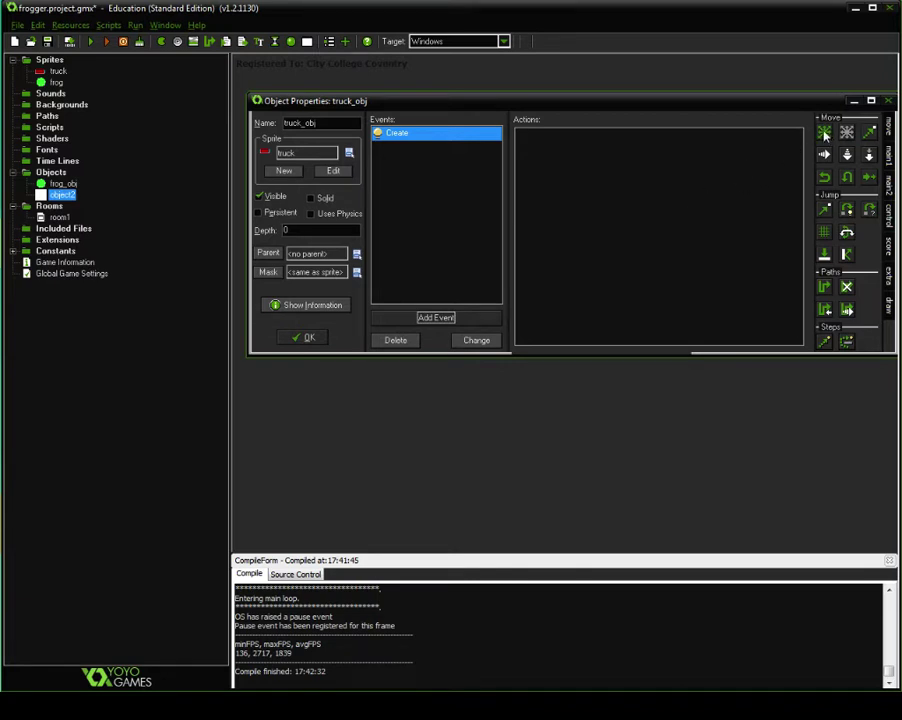
Step: Add a Move Fixed action to truck_obj's Create event with the left direction and speed 5
left_click_drag(826, 134, 648, 218)
left_click(619, 318)
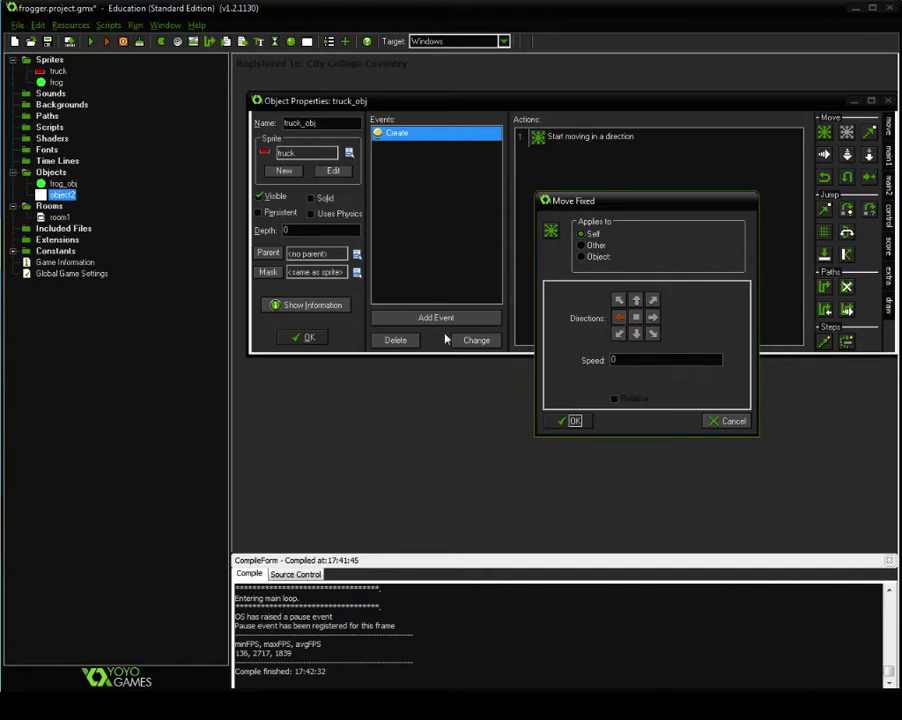
double_click(622, 359)
type("5")
key("Return")
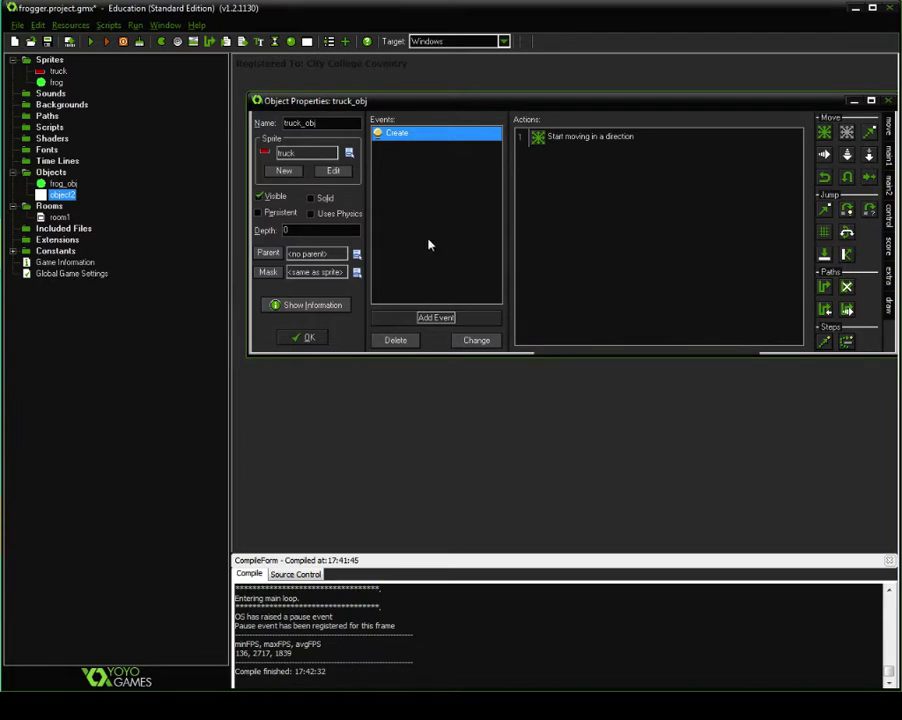
Step: Rename the truck object truck_obj_move_left
left_click(336, 124)
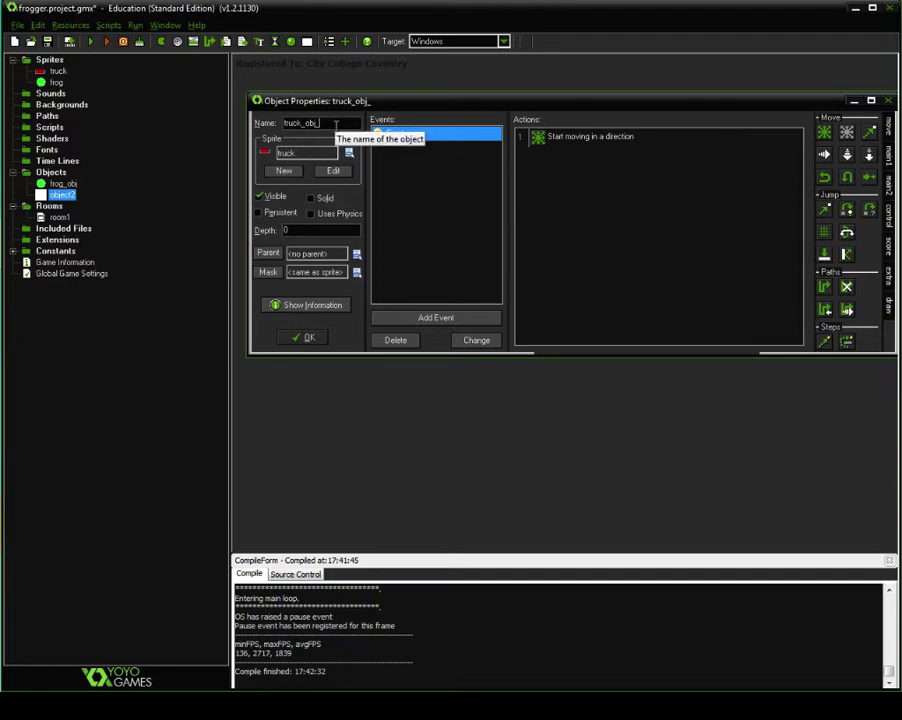
type("_move")
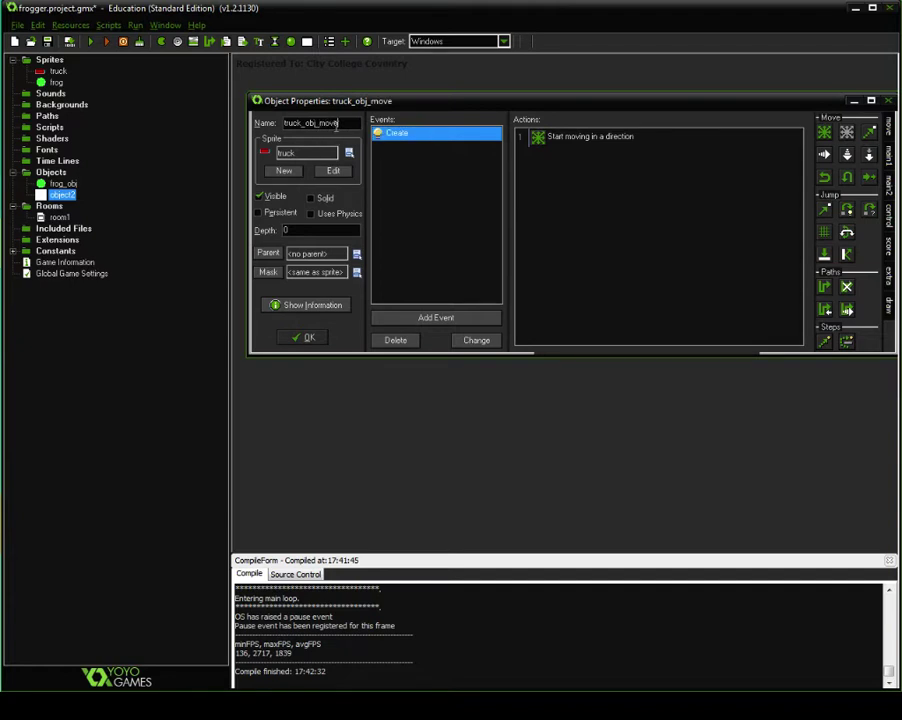
type("_left")
left_click(307, 337)
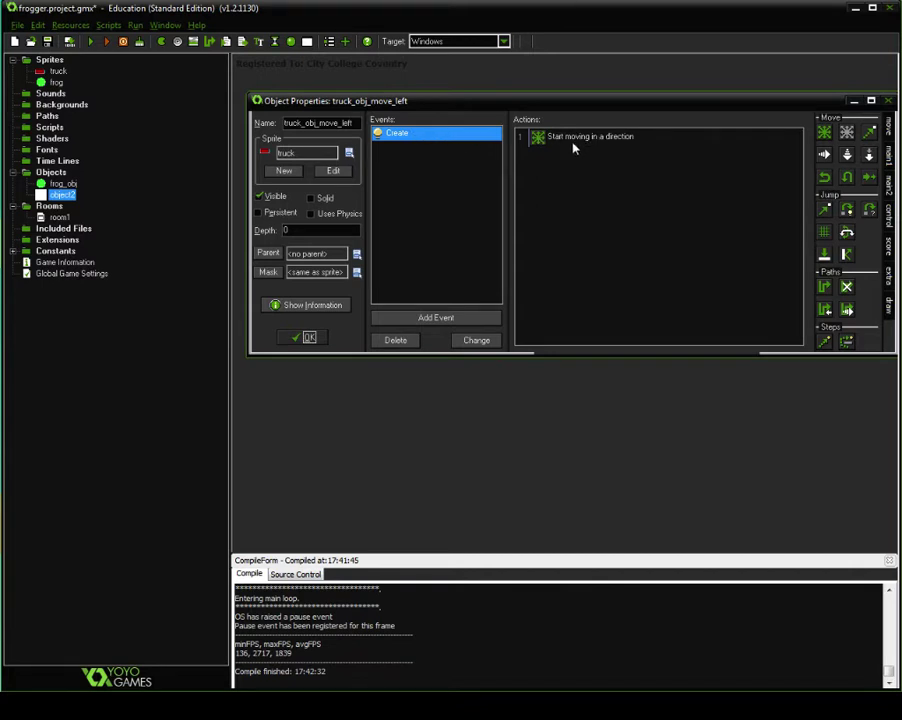
Step: Add an Outside Room event to truck_obj_move_left
left_click(432, 318)
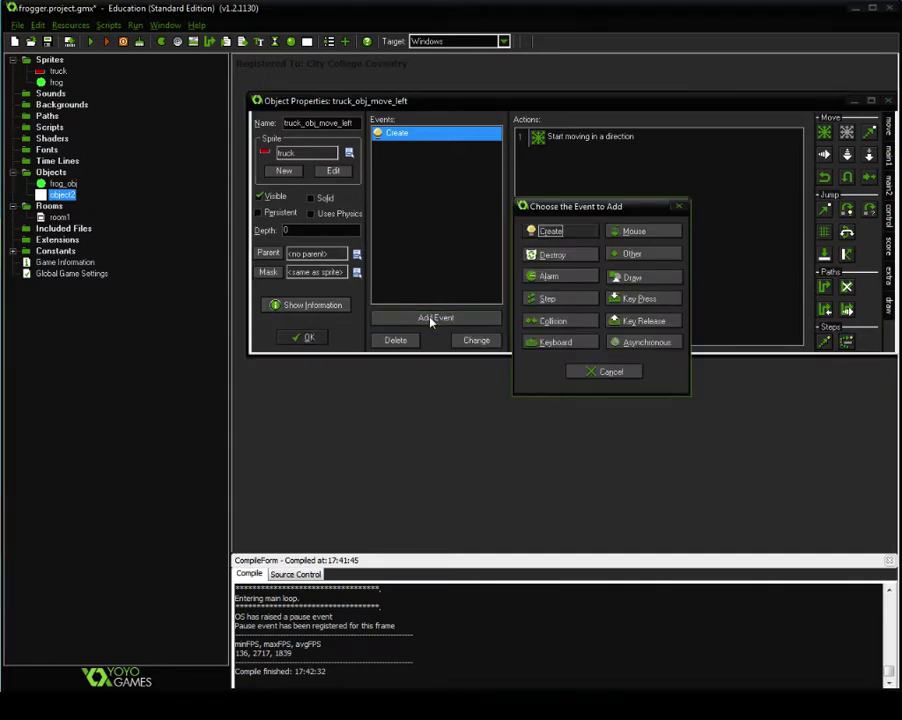
left_click(650, 257)
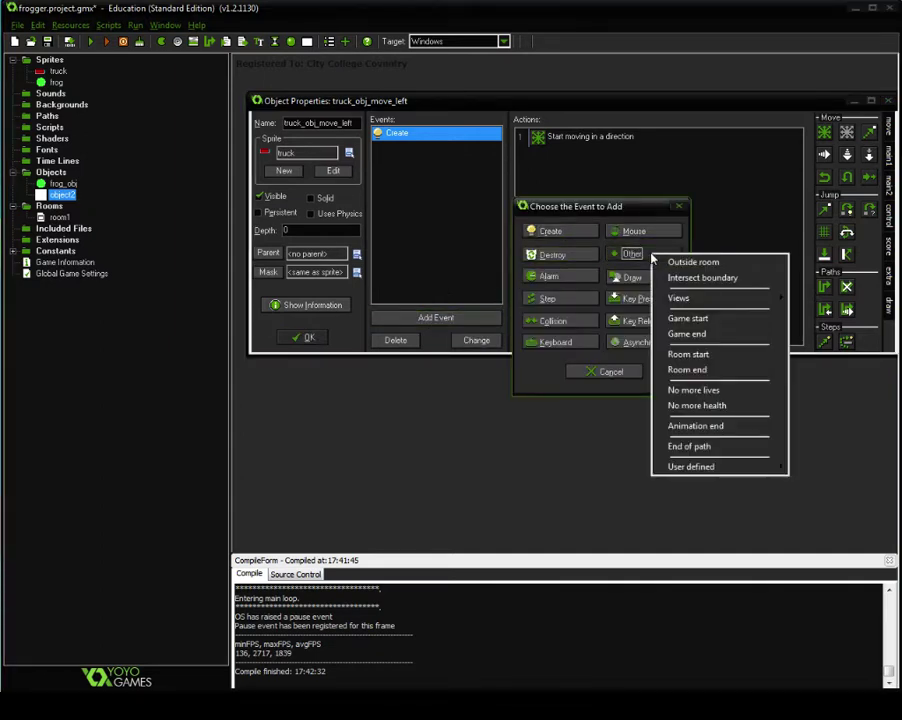
left_click(743, 264)
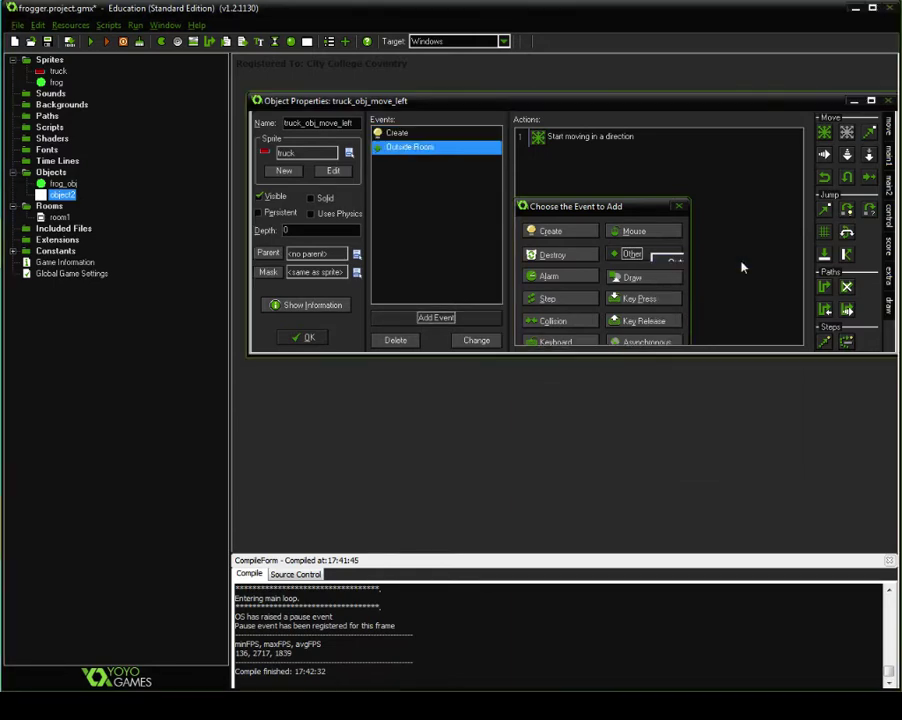
Step: Add a Jump to Start action applied to Self in the truck's Outside Room event, and close the object's properties
left_click(888, 158)
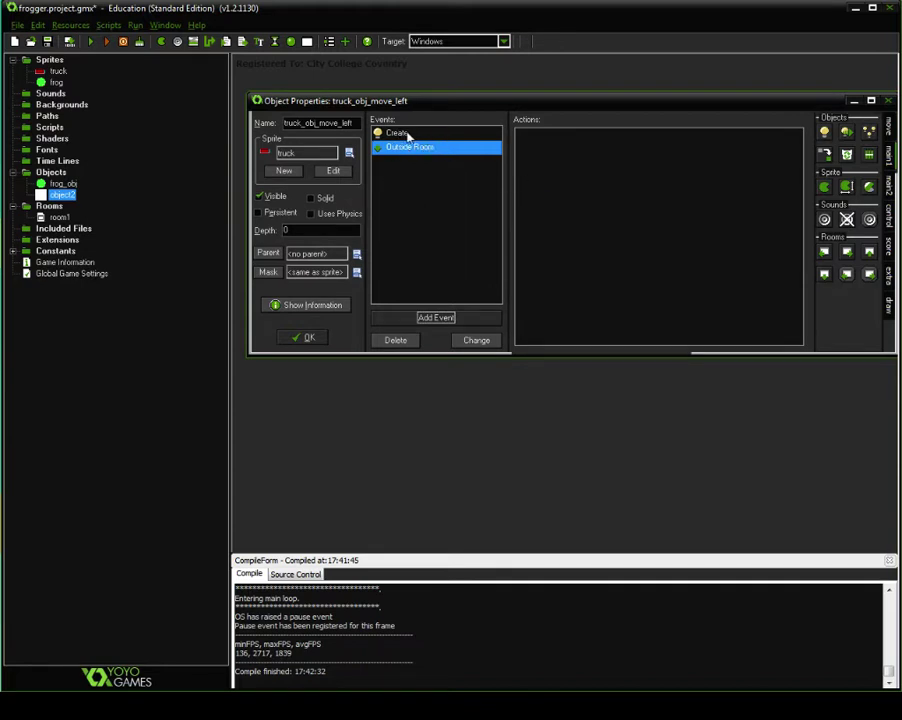
left_click(887, 126)
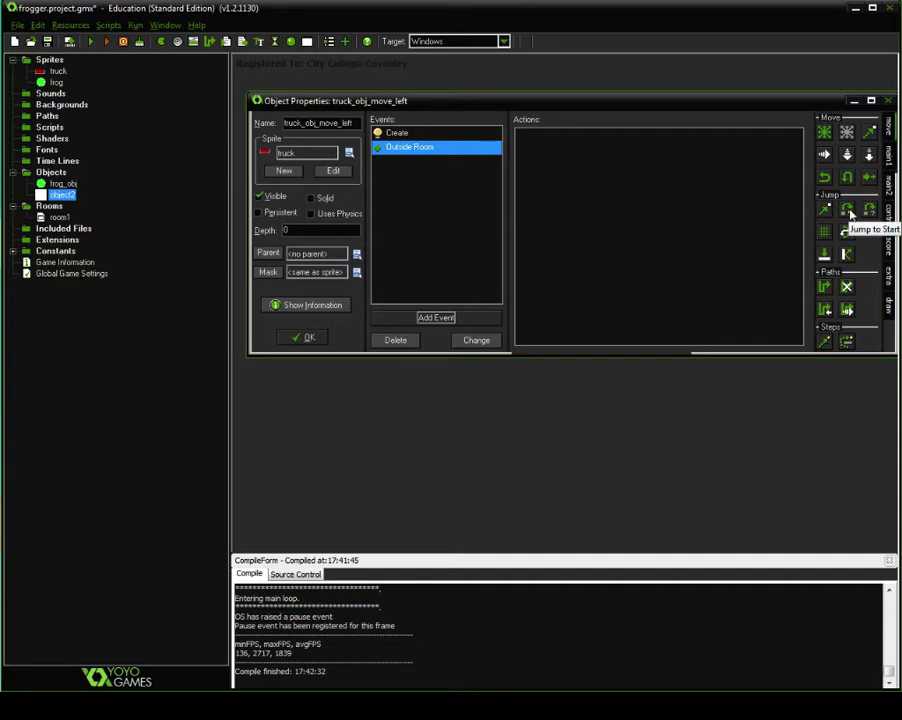
left_click_drag(850, 214, 531, 247)
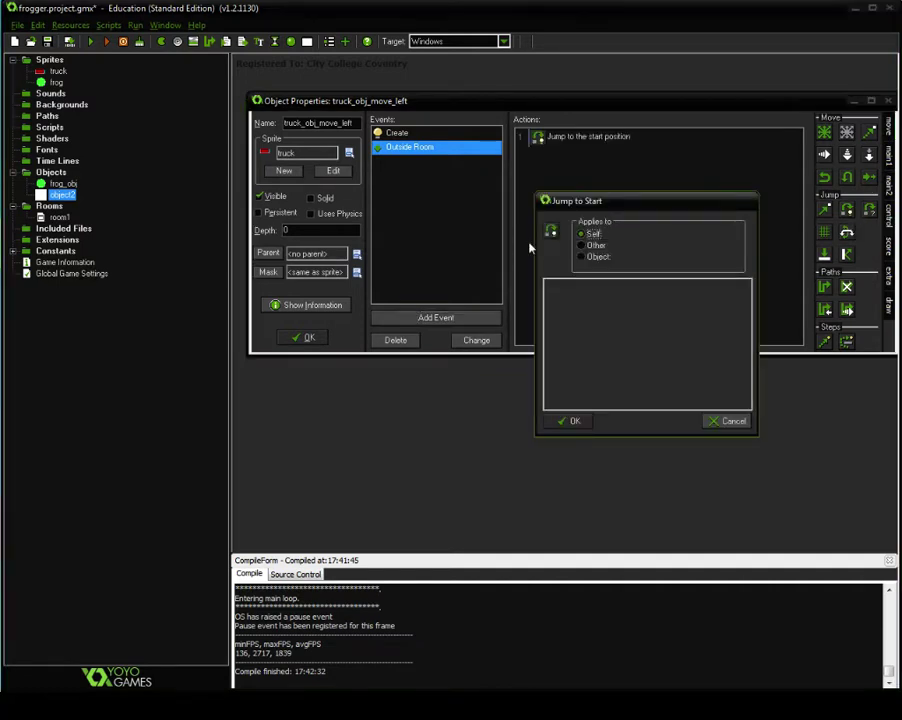
left_click(576, 421)
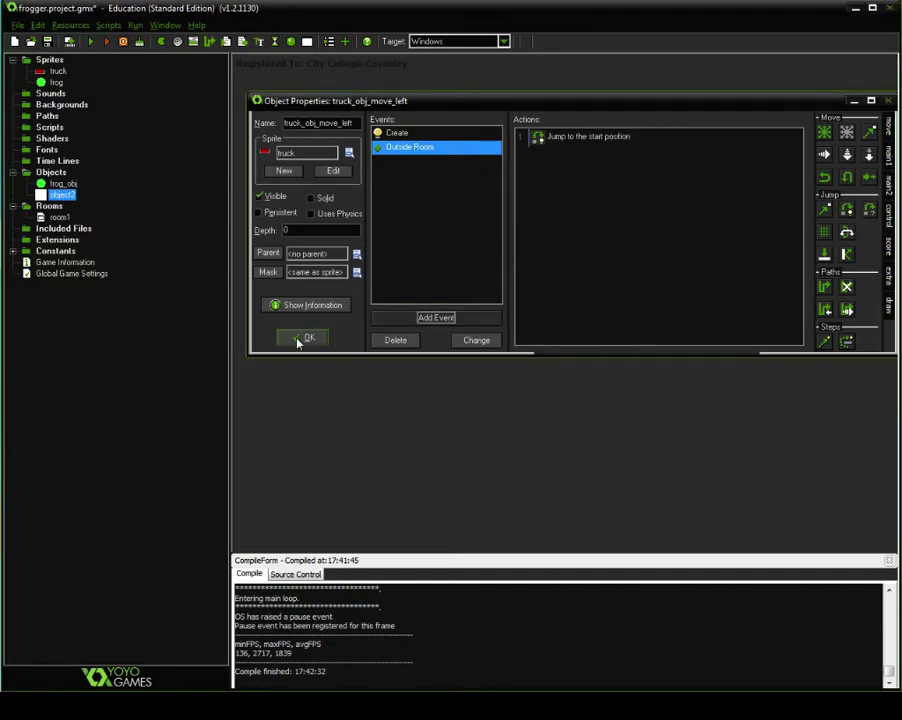
left_click(297, 342)
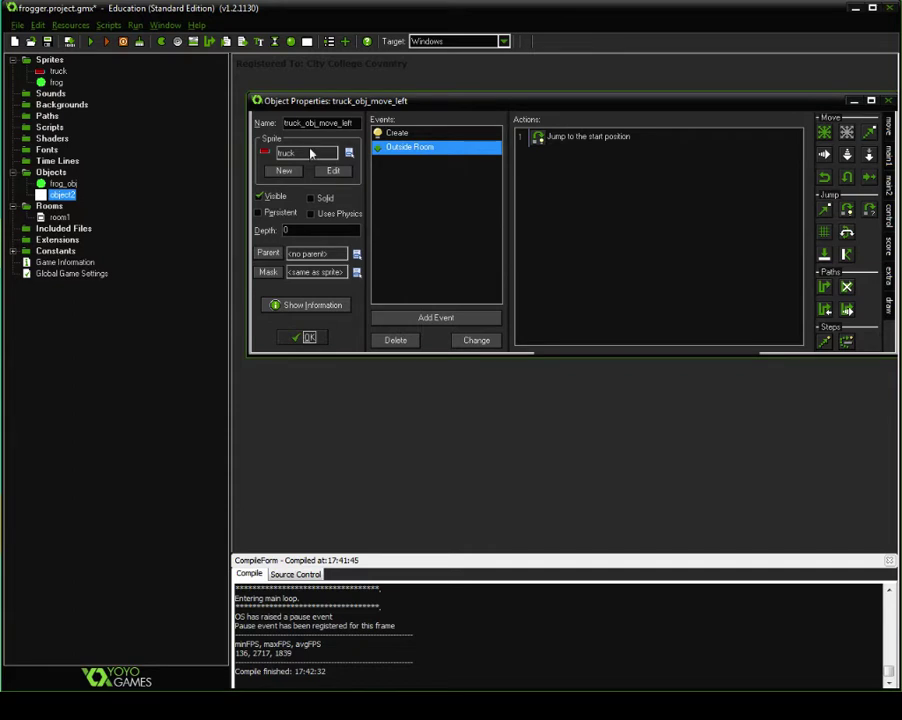
left_click(412, 134)
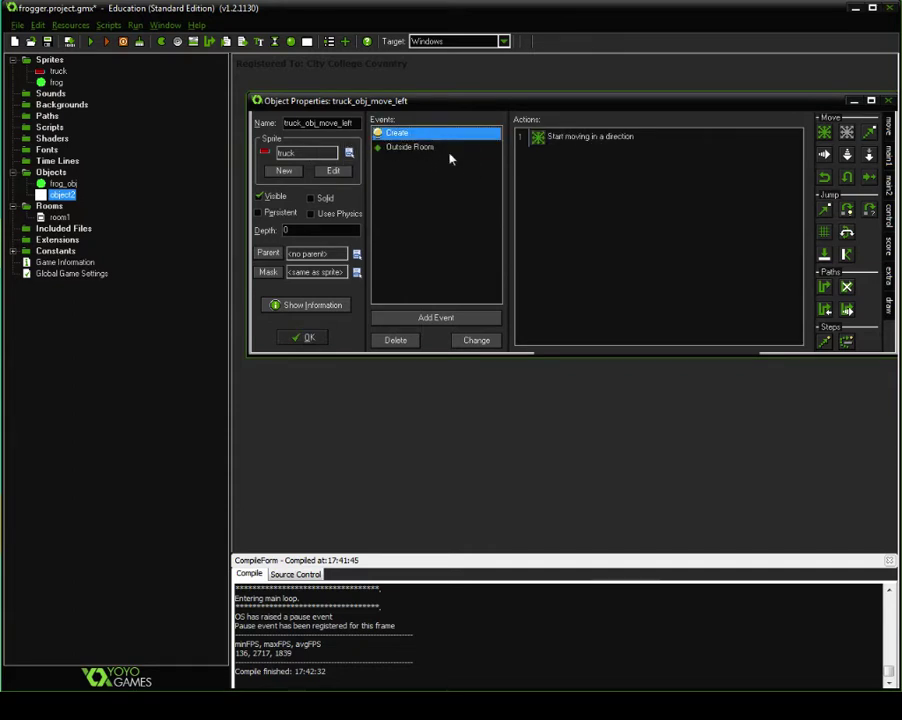
left_click(432, 150)
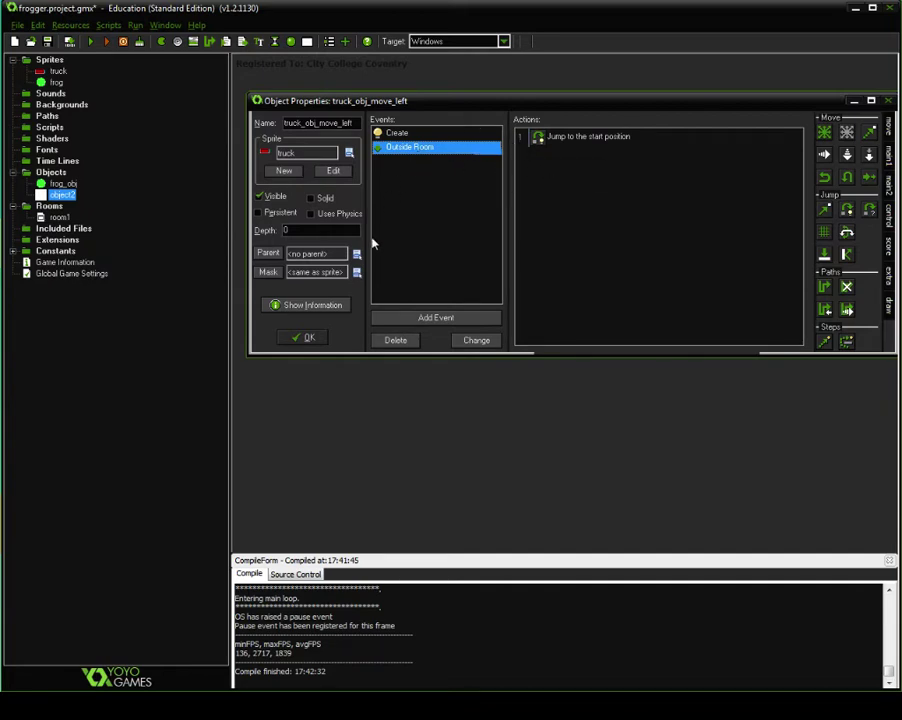
left_click(303, 338)
Step: Place three truck_obj_move_left instances in separate rows near the right edge of room1 and accept the room
double_click(60, 217)
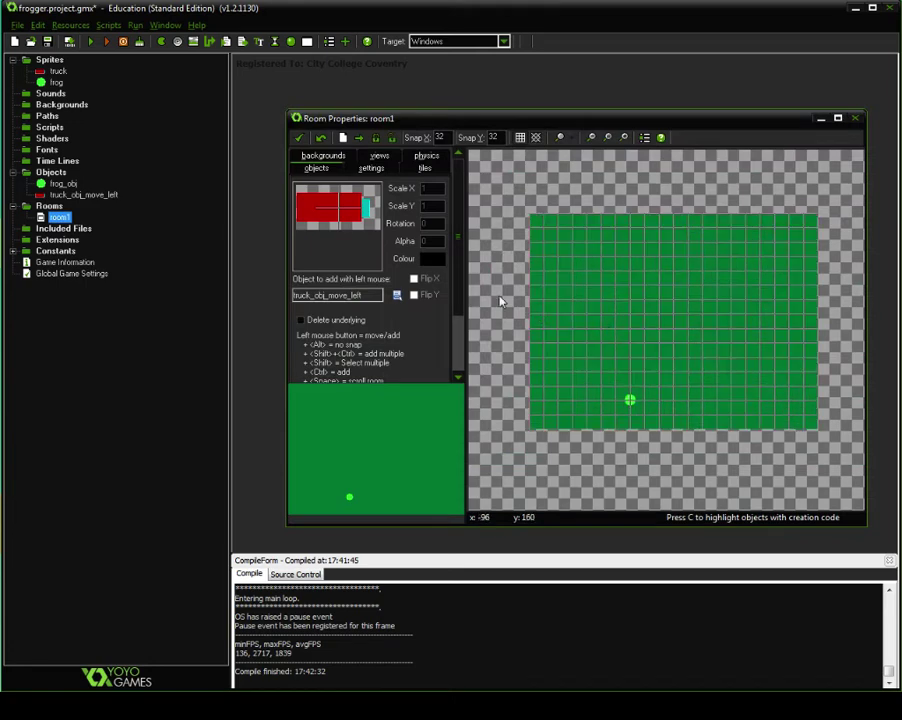
scroll(342, 177, "down", 1)
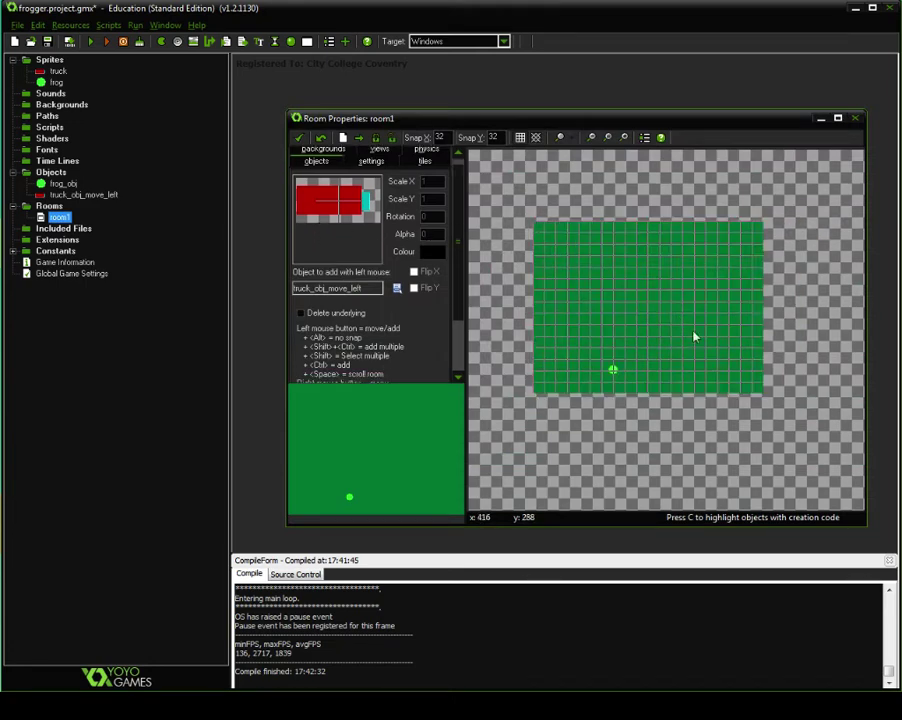
left_click(712, 348)
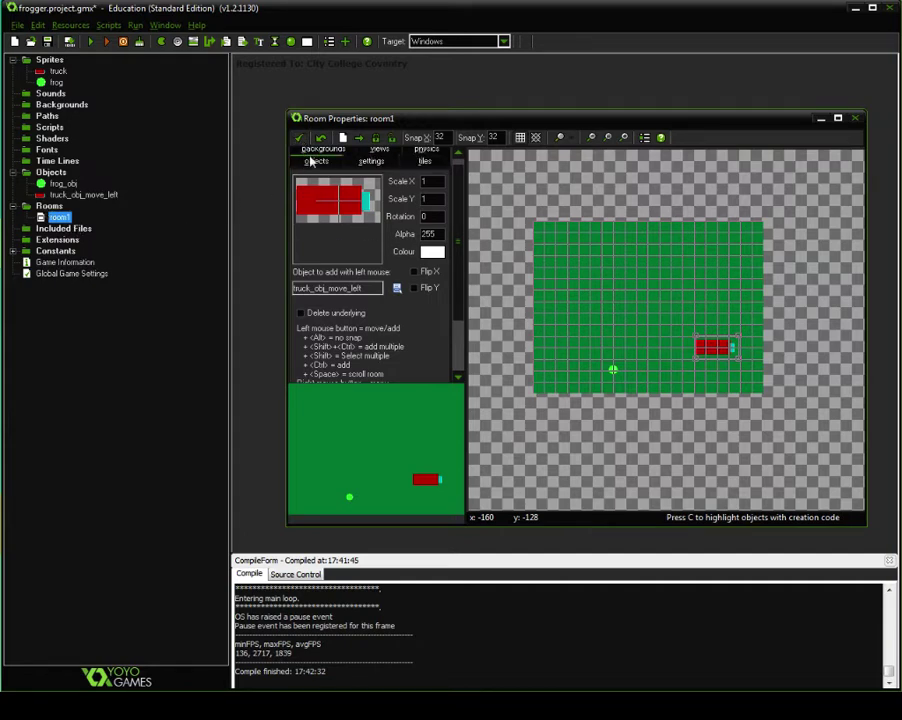
scroll(322, 219, "up", 1)
left_click(331, 215)
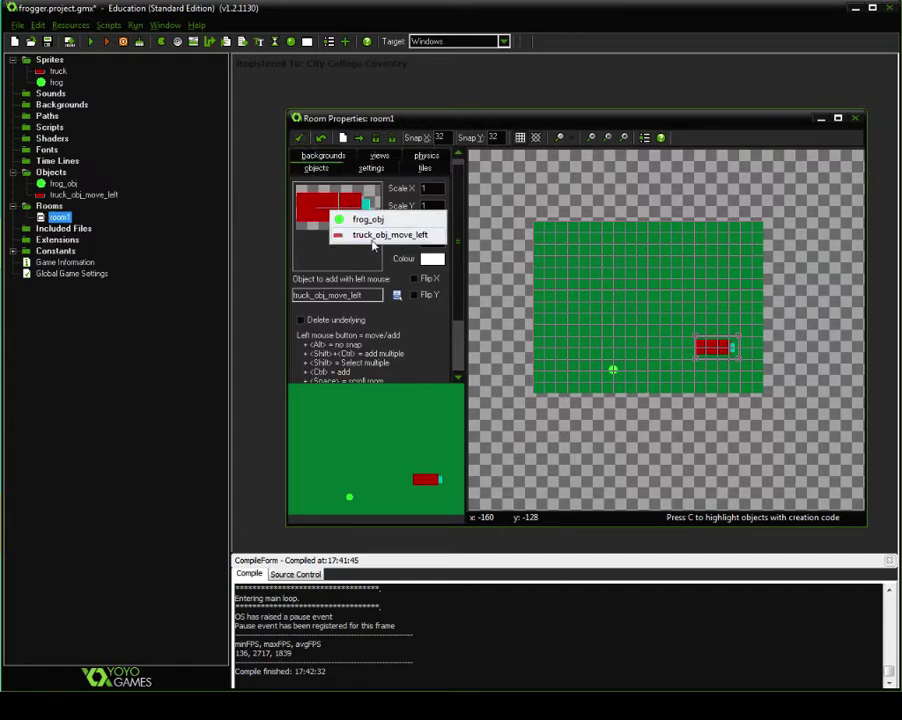
left_click(385, 235)
left_click(709, 277)
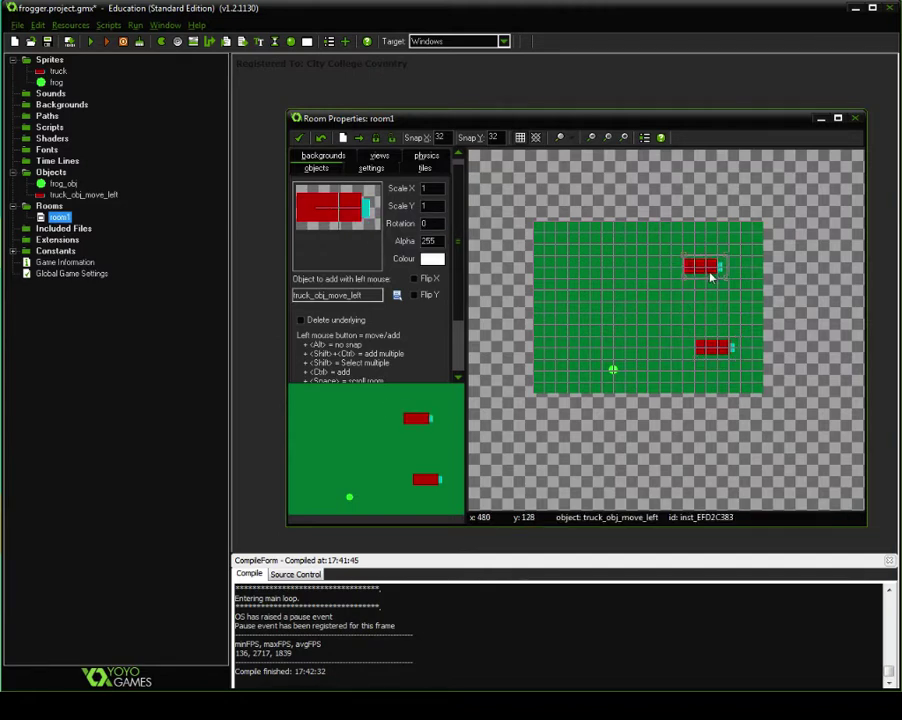
left_click_drag(718, 289, 717, 301)
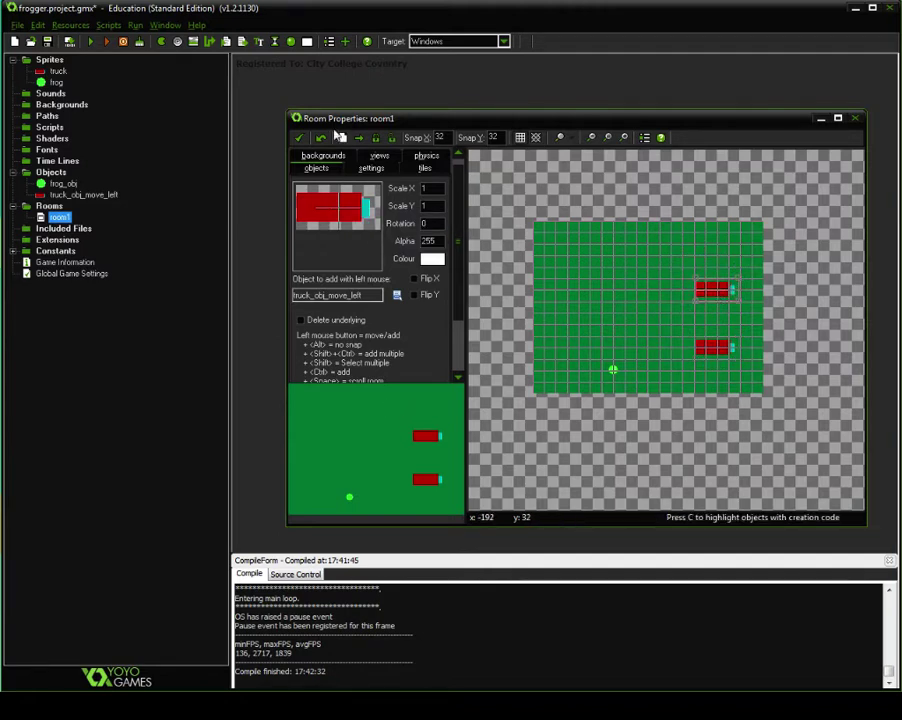
left_click_drag(705, 233, 716, 233)
left_click(298, 139)
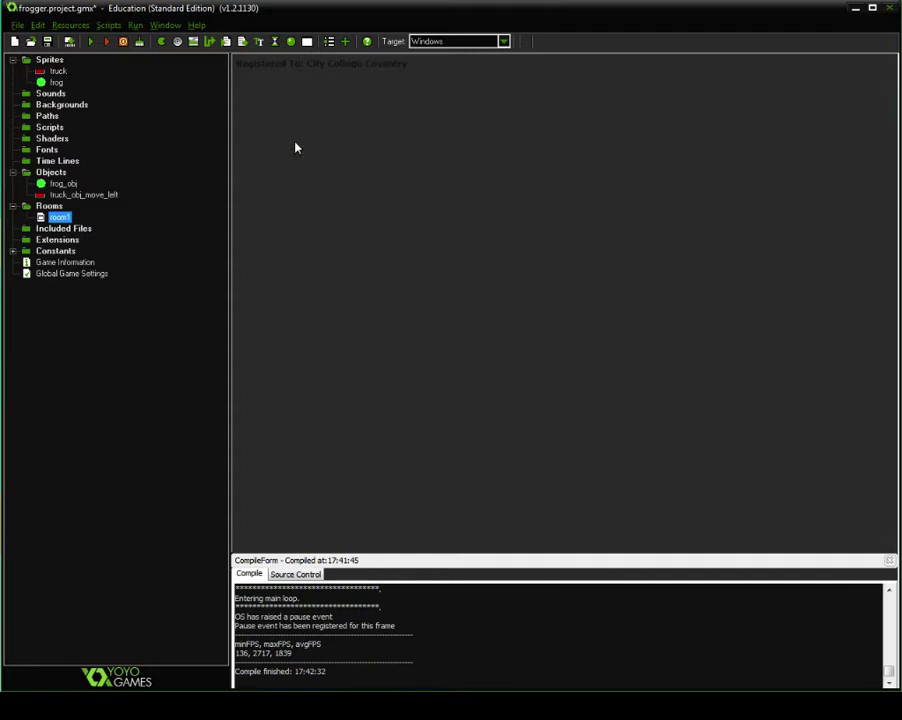
Step: Run the game, move the frog among and onto the moving trucks to test them, and close the game window
left_click(90, 42)
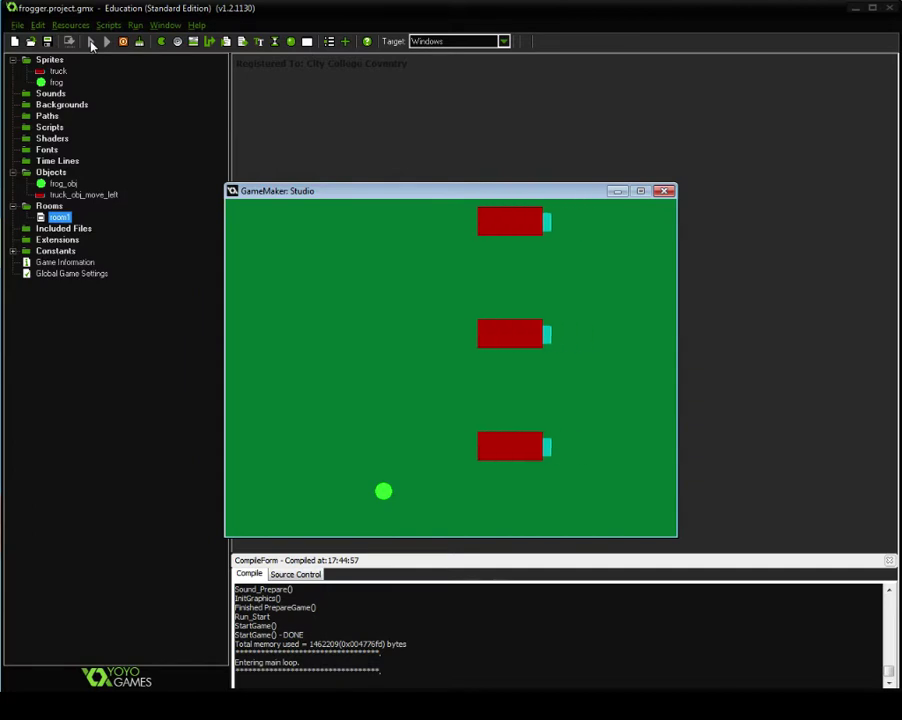
key("Right")
key("Right")
key("Right")
key("Up")
key("Up")
key("Left")
key("Left")
key("Up")
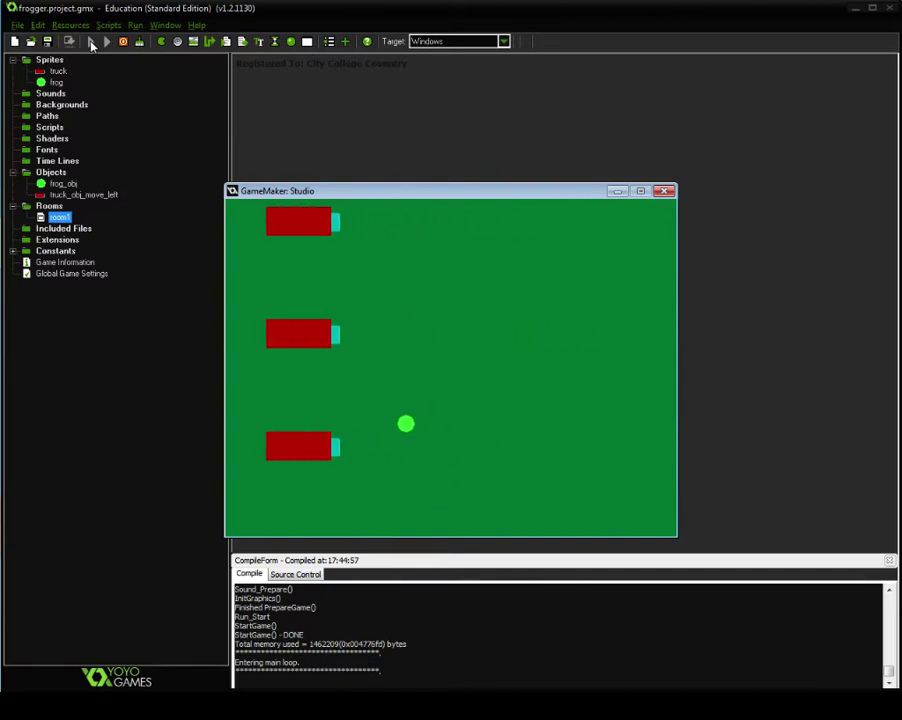
key("Right")
key("Up")
key("Up")
key("Up")
key("Up")
key("Up")
key("Up")
key("Up")
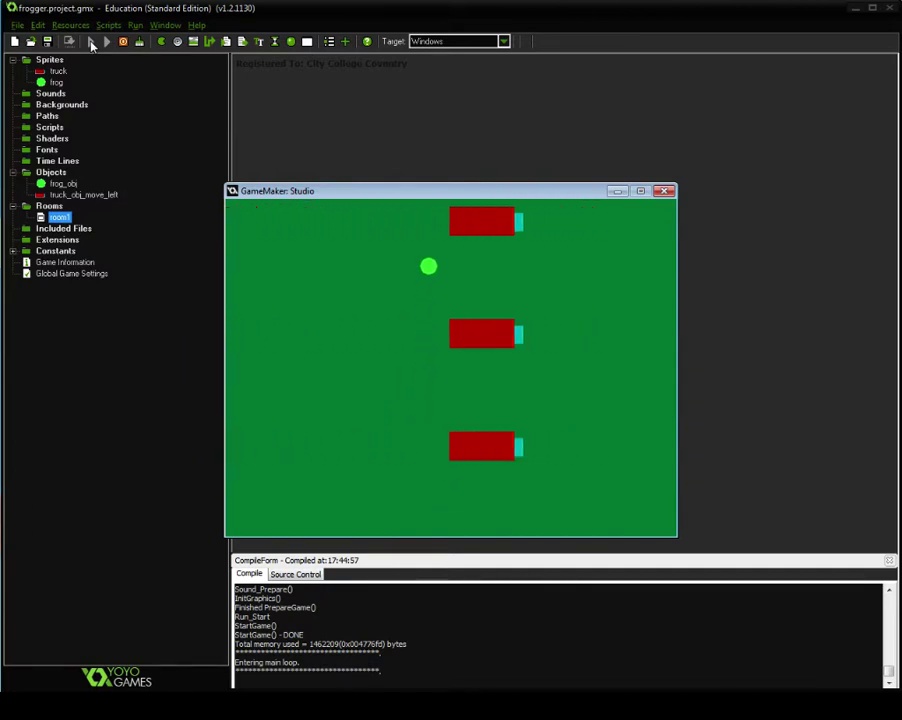
key("Down")
key("Down")
key("Down")
key("Down")
key("Down")
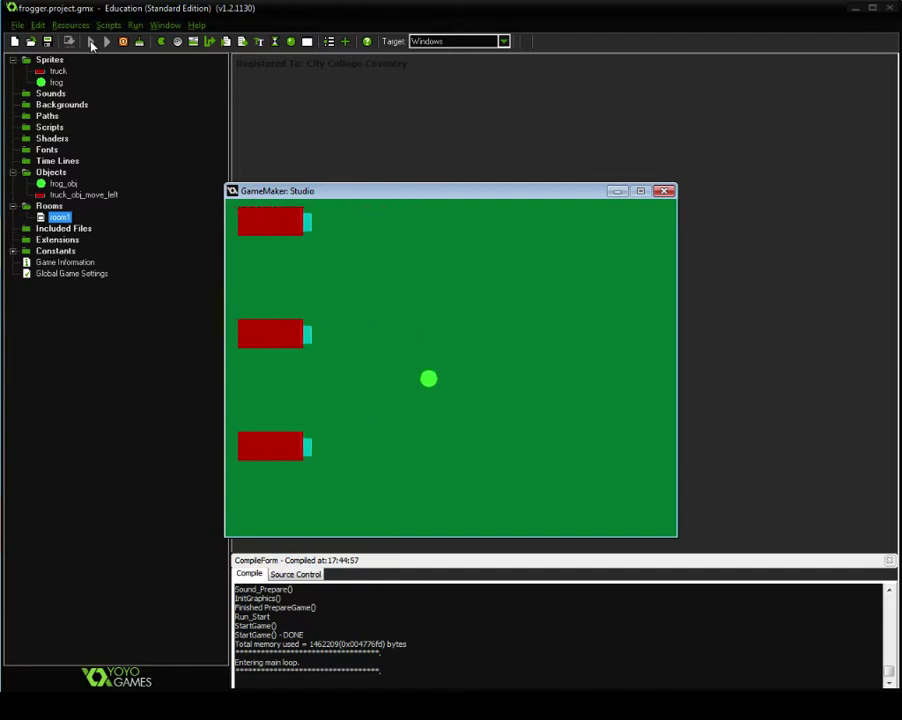
key("Up")
key("Up")
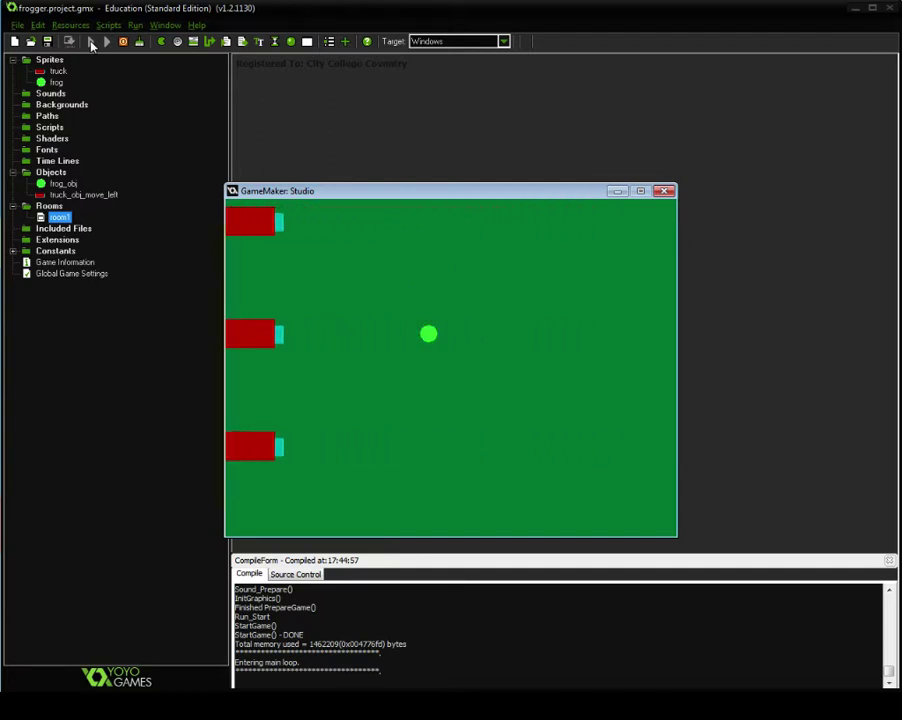
key("Left")
key("Right")
key("Right")
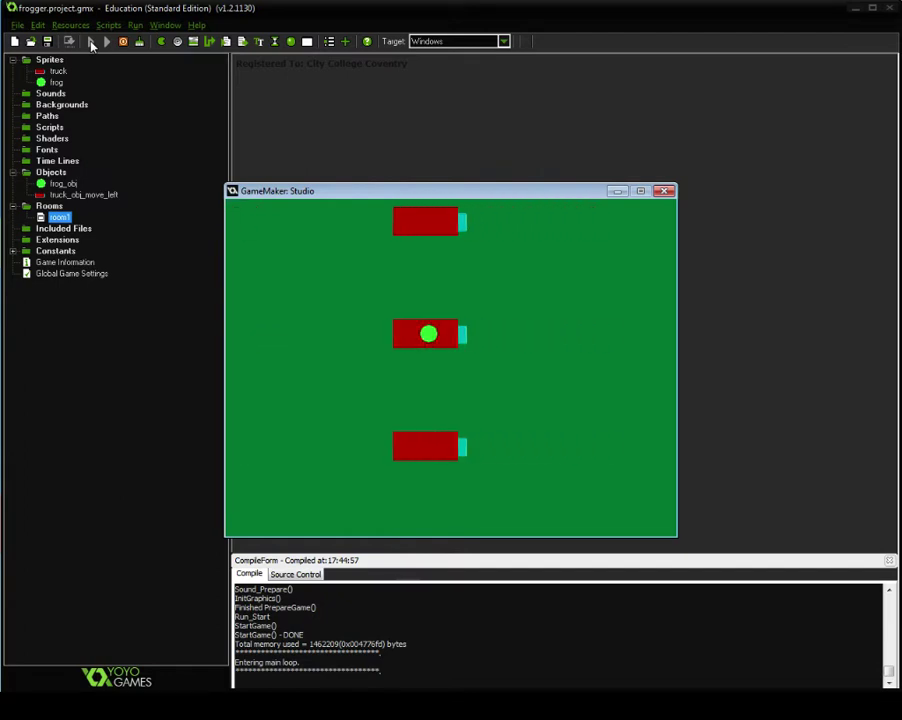
key("Left")
key("Right")
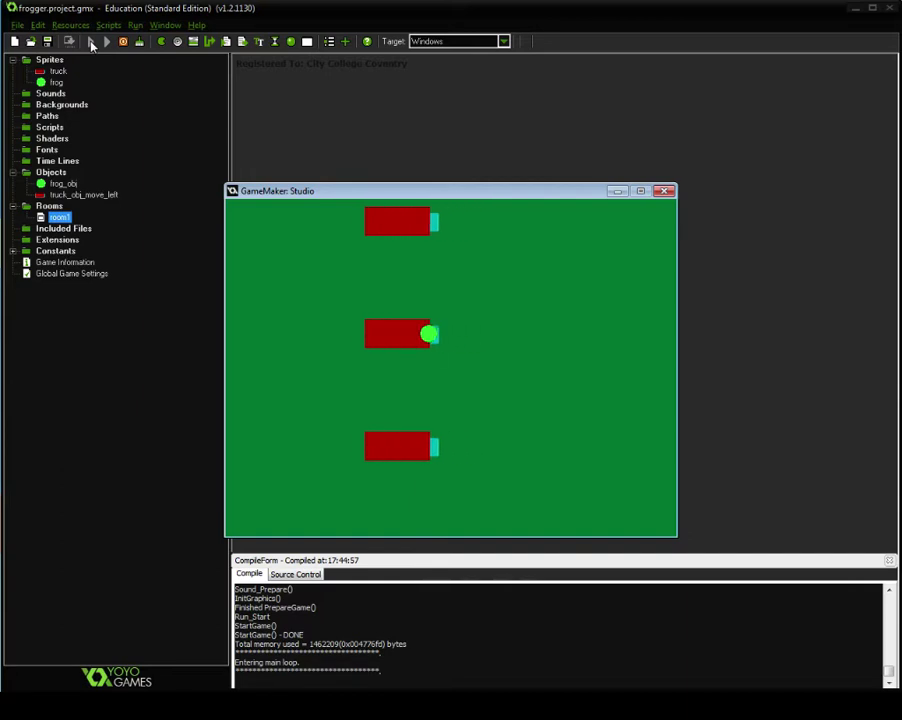
key("Left")
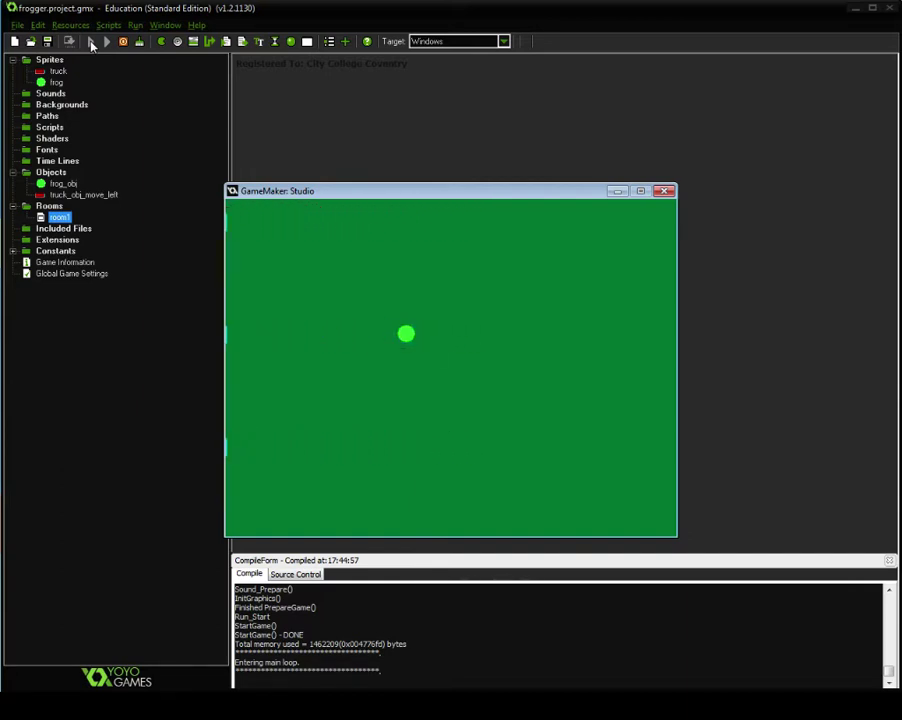
key("Left")
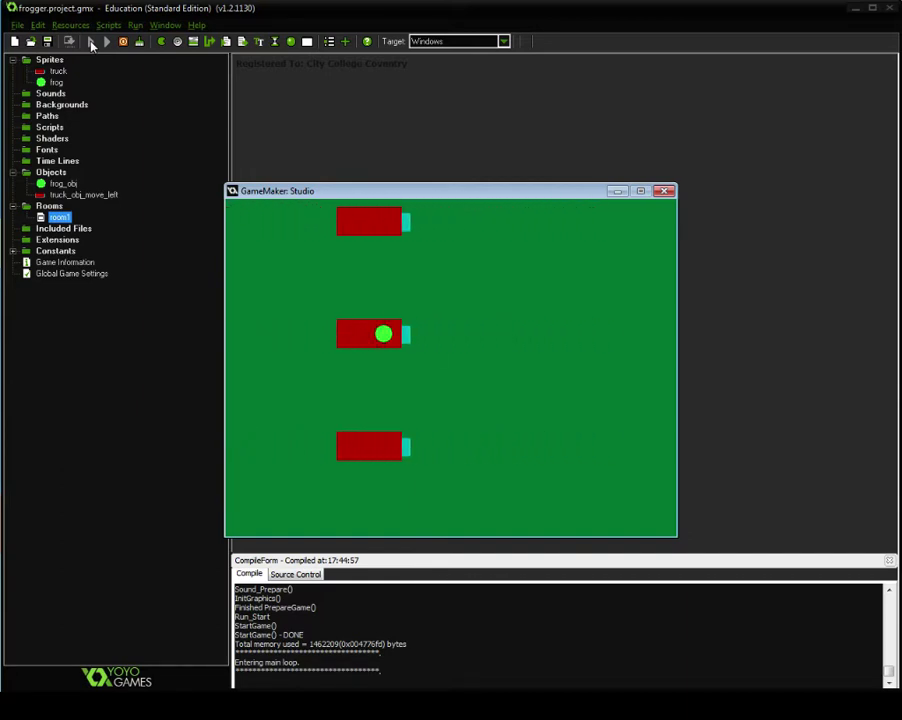
left_click(665, 191)
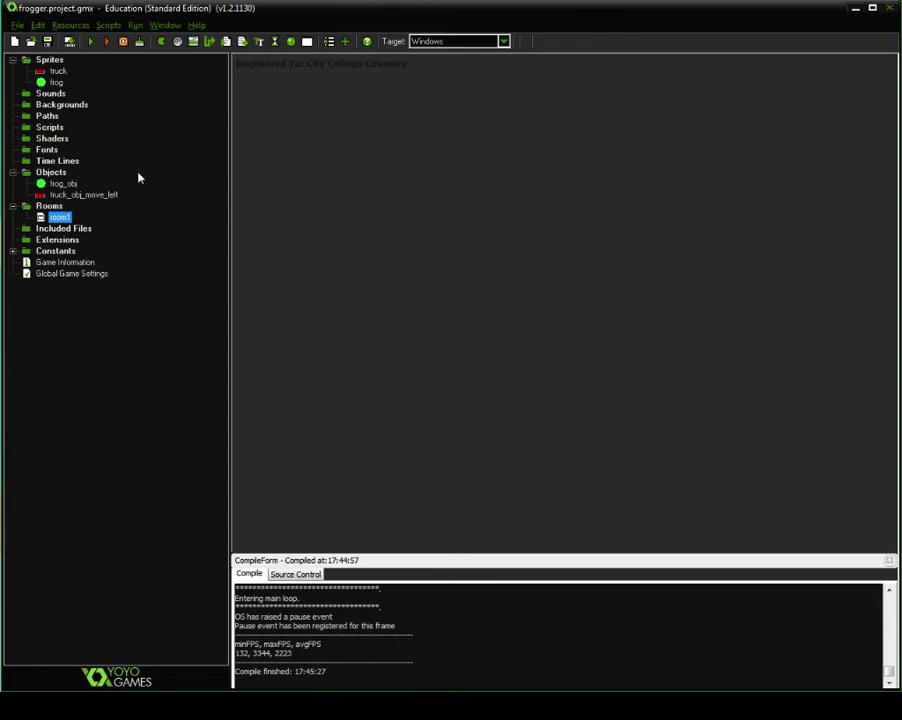
Step: Add a Collision event with truck_obj_move_left to frog_obj
left_click(74, 187)
double_click(74, 187)
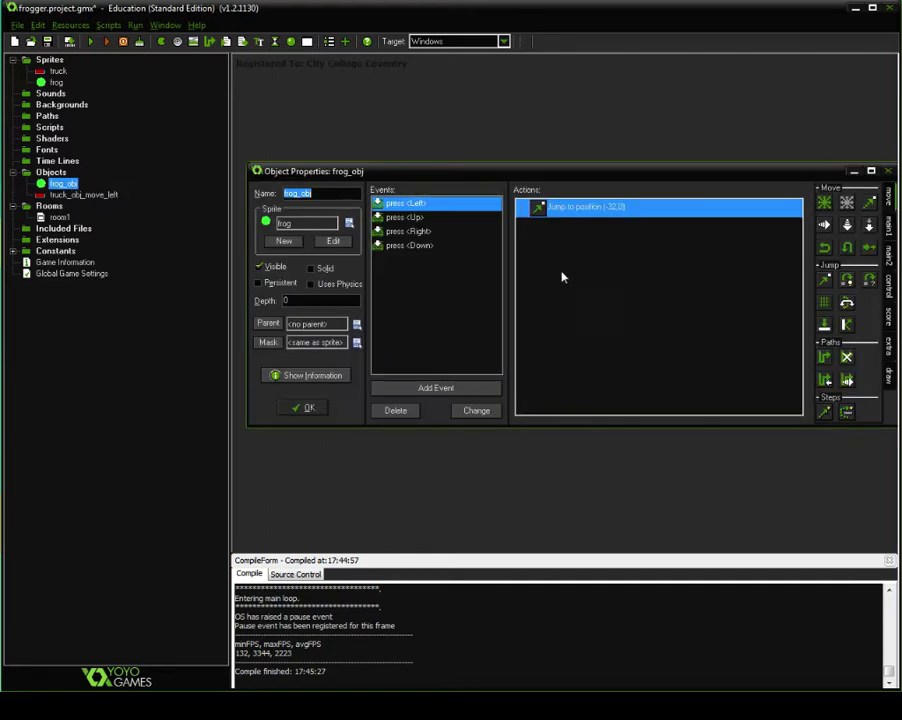
left_click(474, 388)
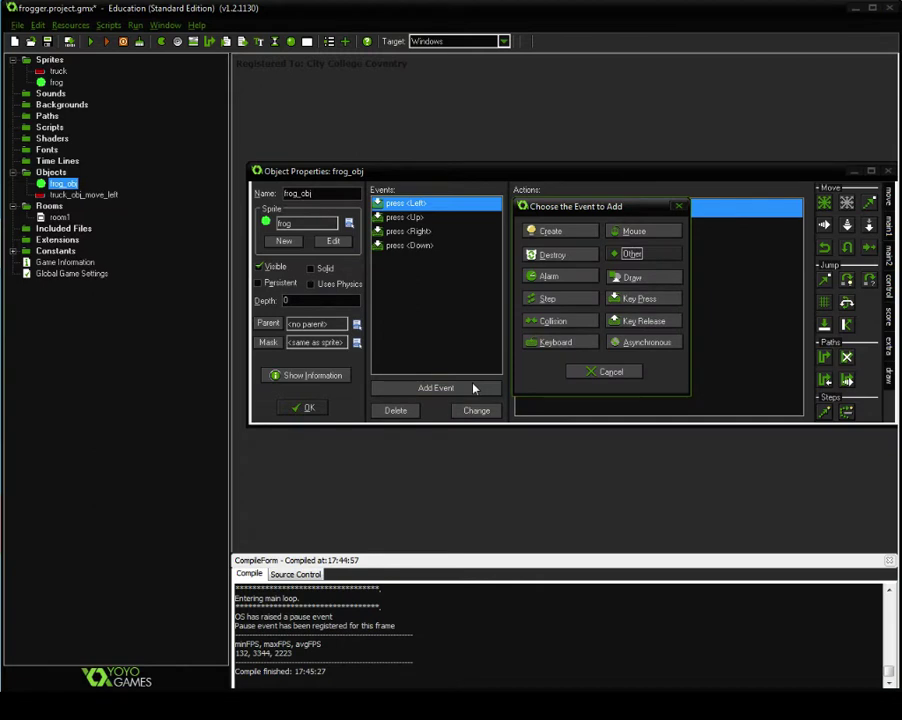
left_click(578, 332)
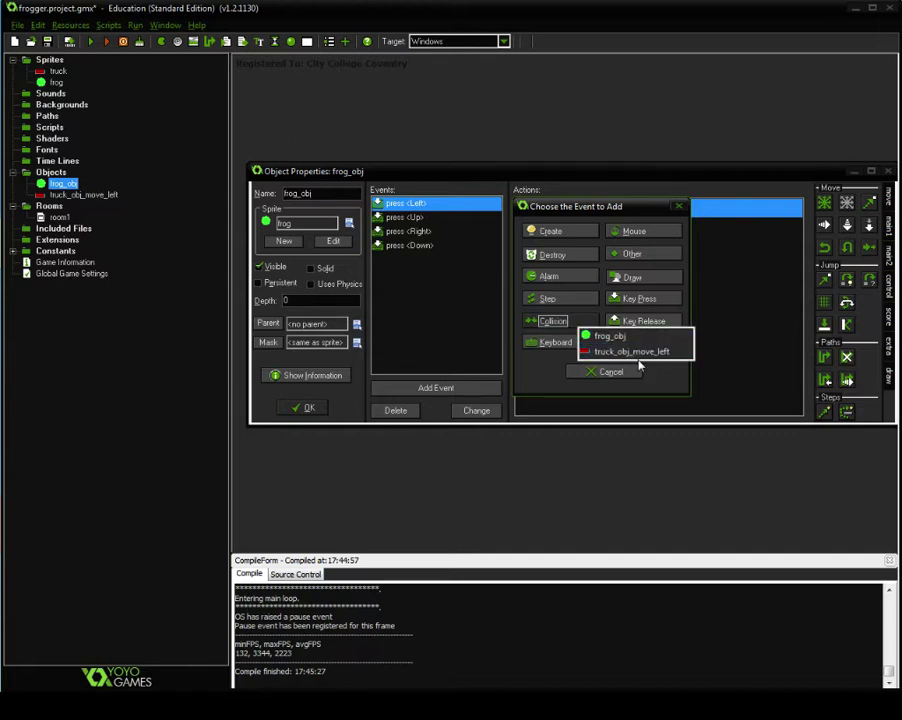
left_click(619, 352)
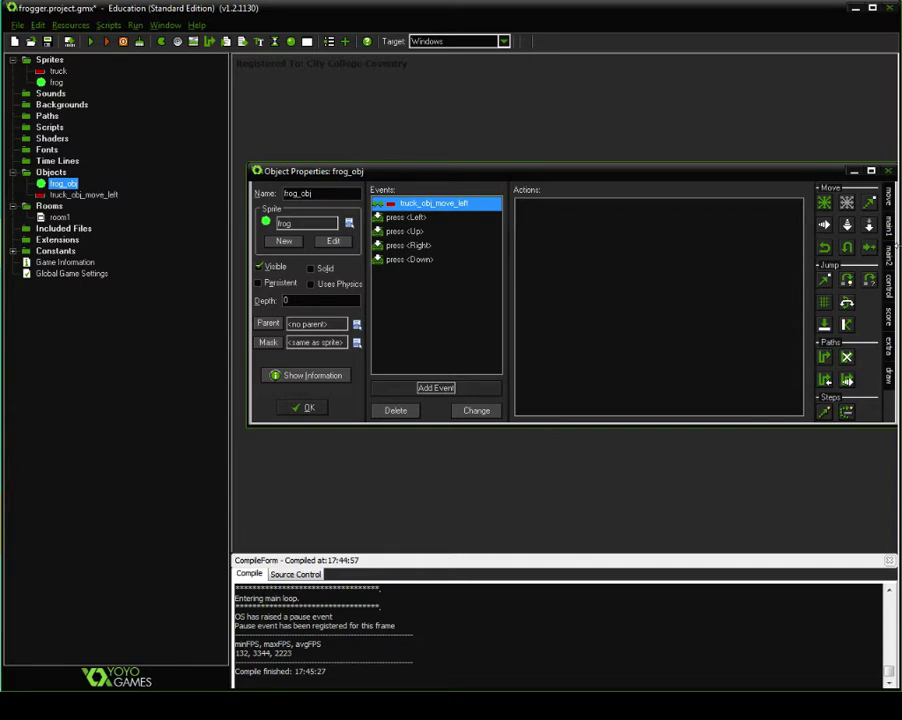
Step: Add a Restart Room action to frog_obj's collision event with truck_obj_move_left, and accept the object's properties
left_click(889, 222)
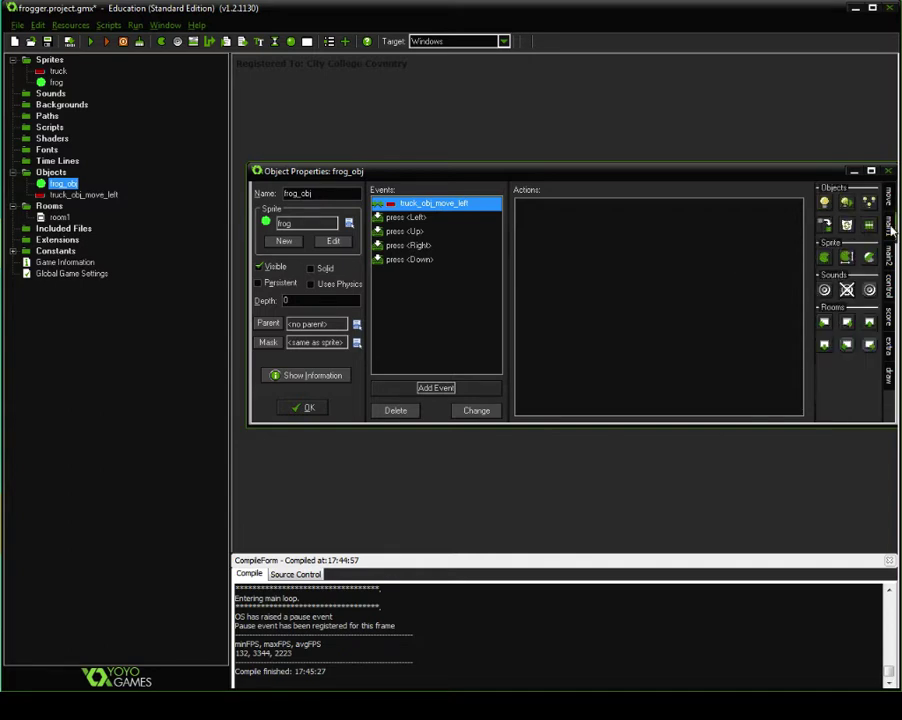
left_click_drag(770, 174, 760, 148)
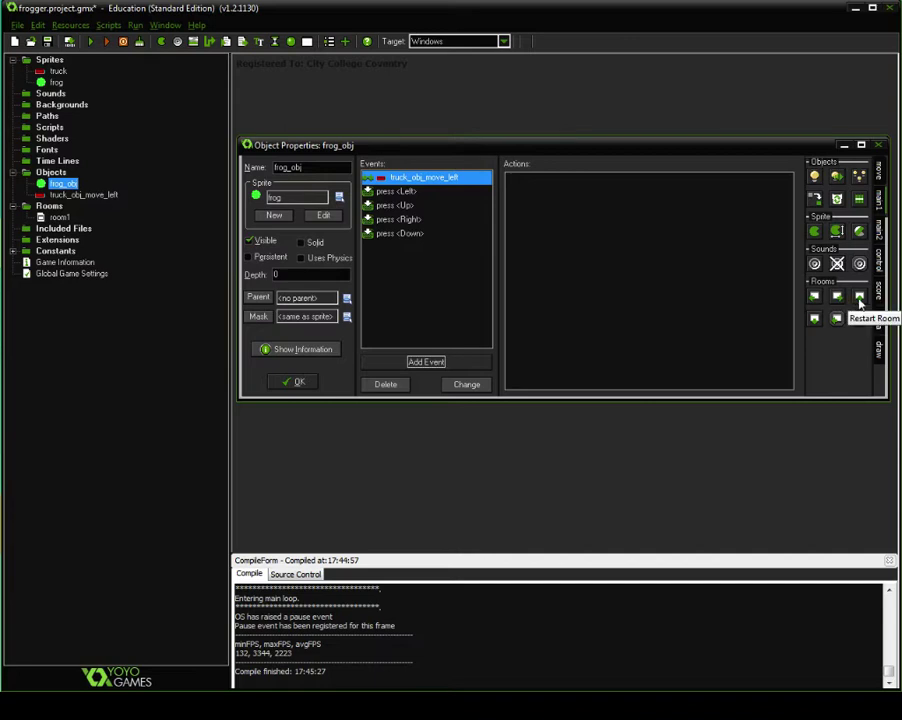
left_click_drag(859, 301, 568, 215)
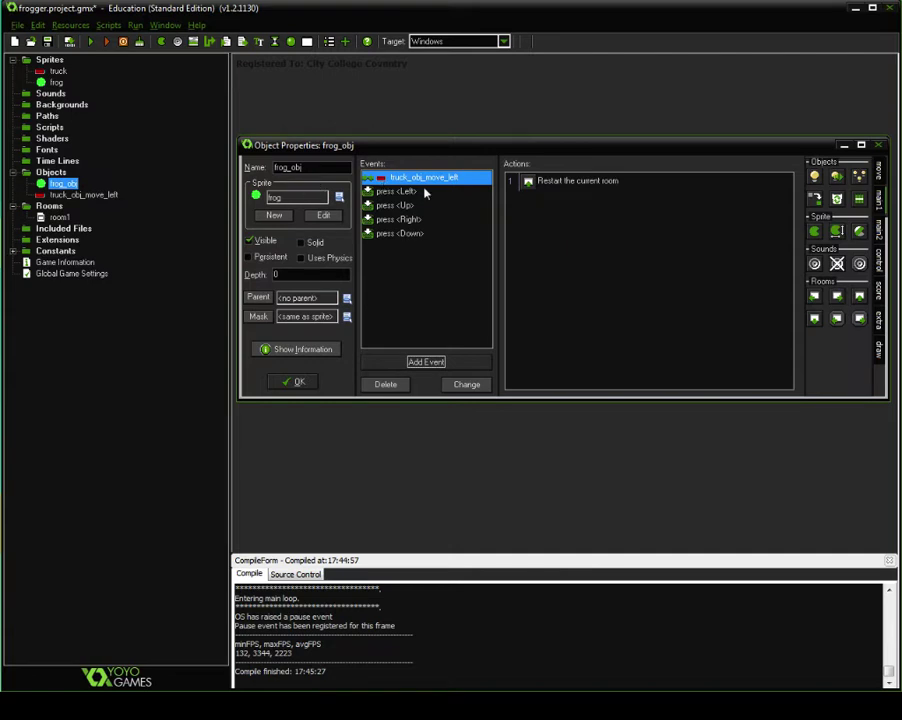
left_click(299, 382)
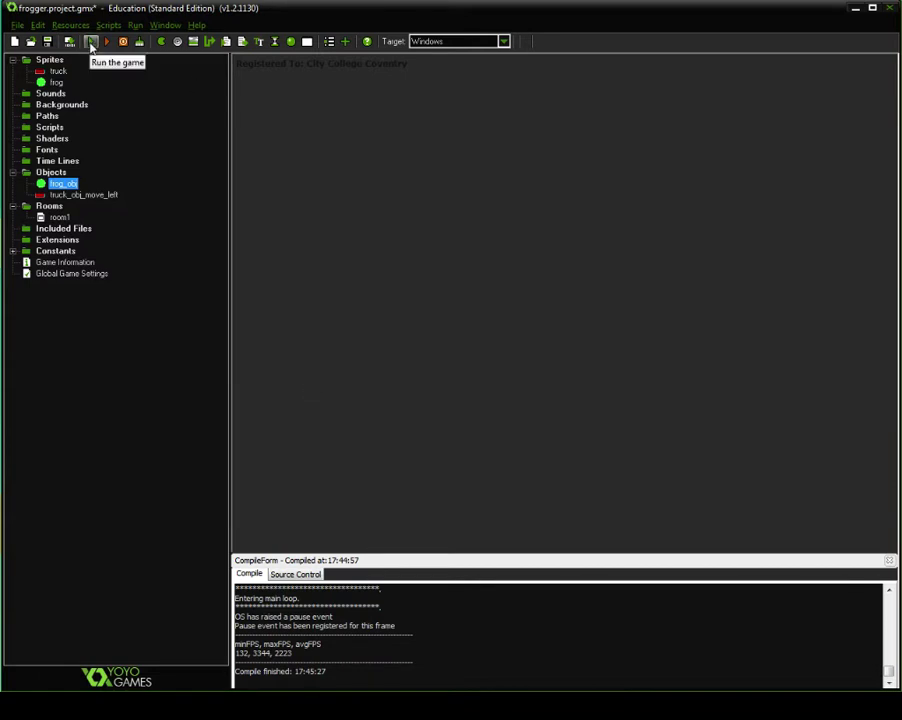
Step: Run the game, move the frog between and into the trucks to test the collision restart, and close the game window
left_click(91, 42)
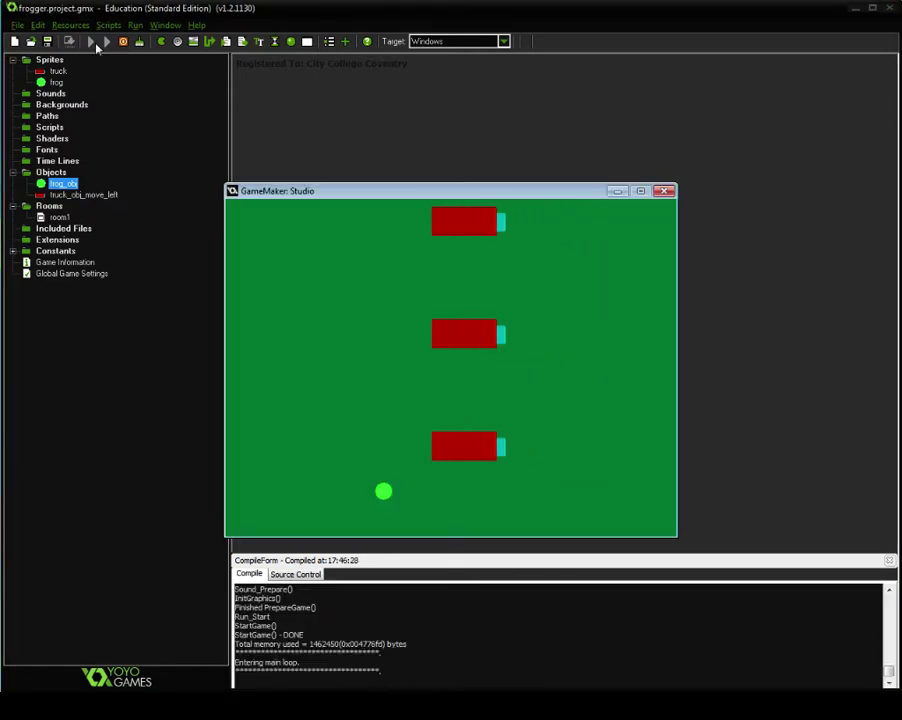
key("Right")
key("Up")
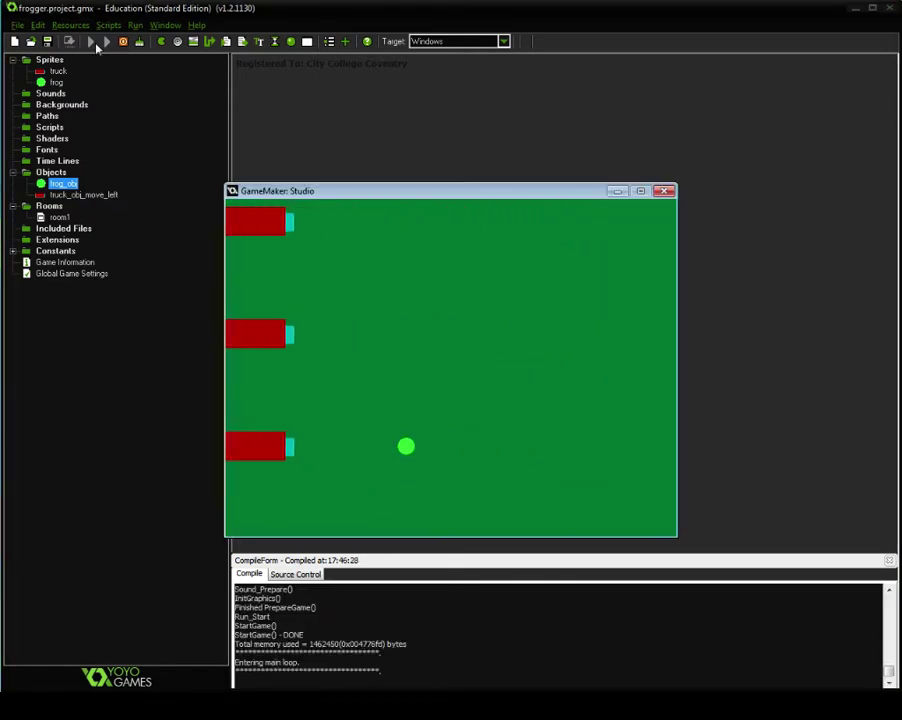
key("Right")
key("Up")
key("Up")
key("Left")
key("Right")
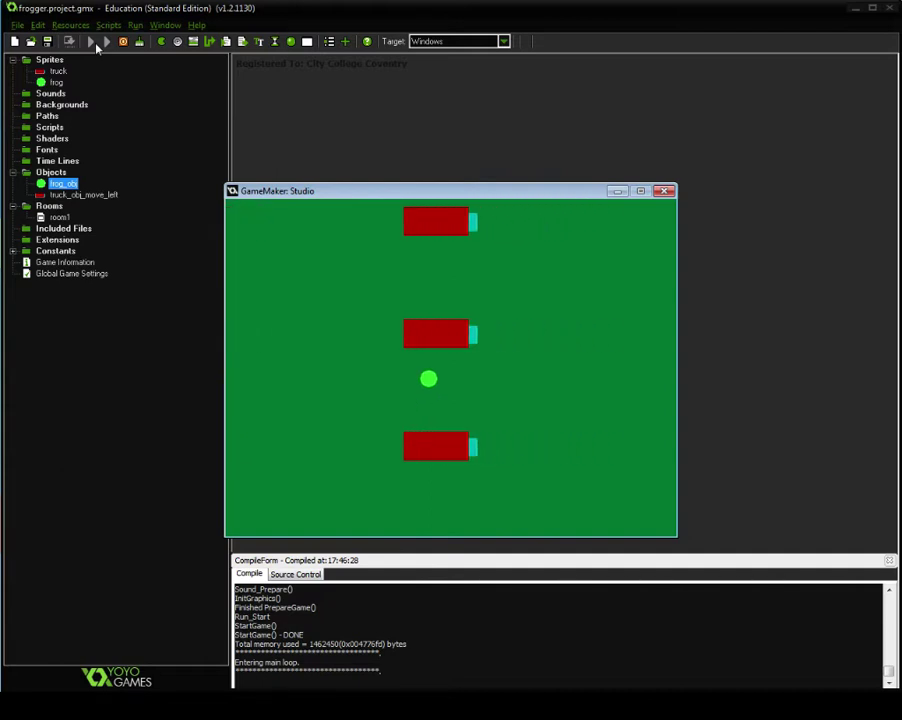
key("Up")
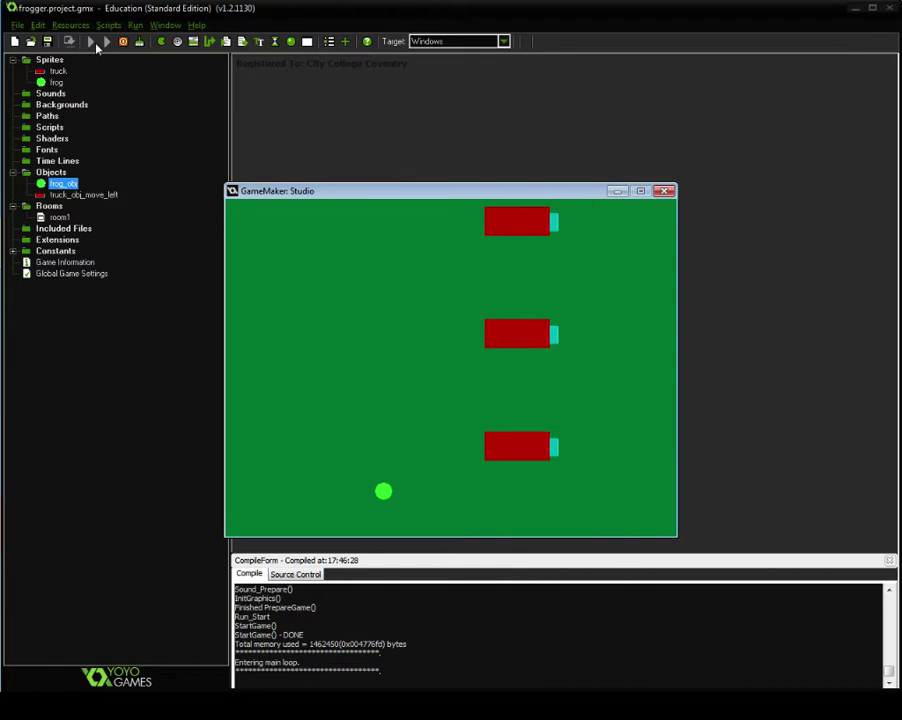
key("Right")
key("Right")
key("Up")
key("Up")
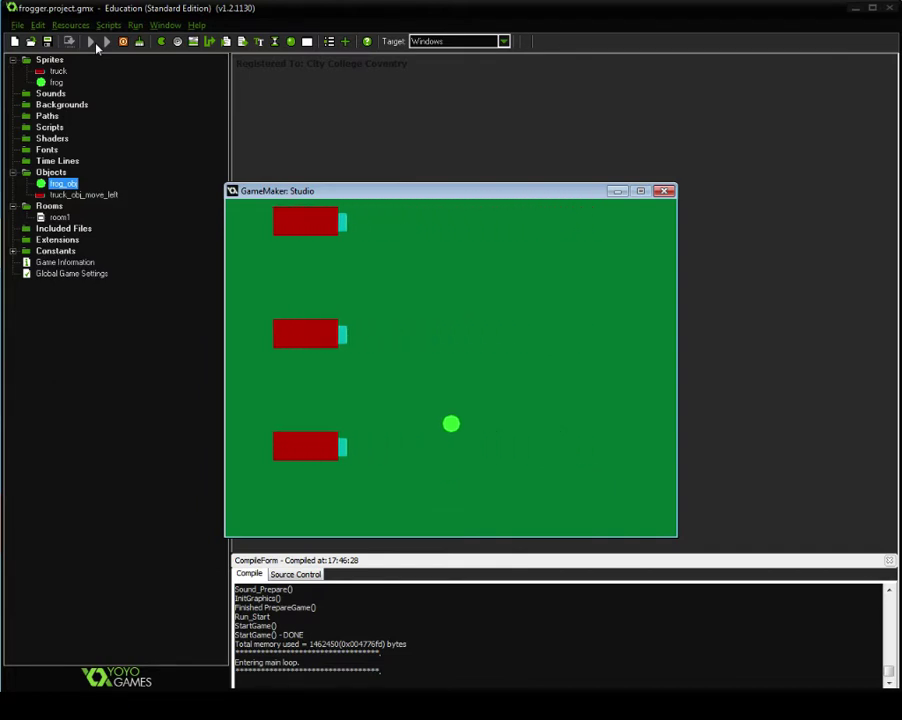
key("Up")
key("Left")
key("Up")
key("Up")
key("Up")
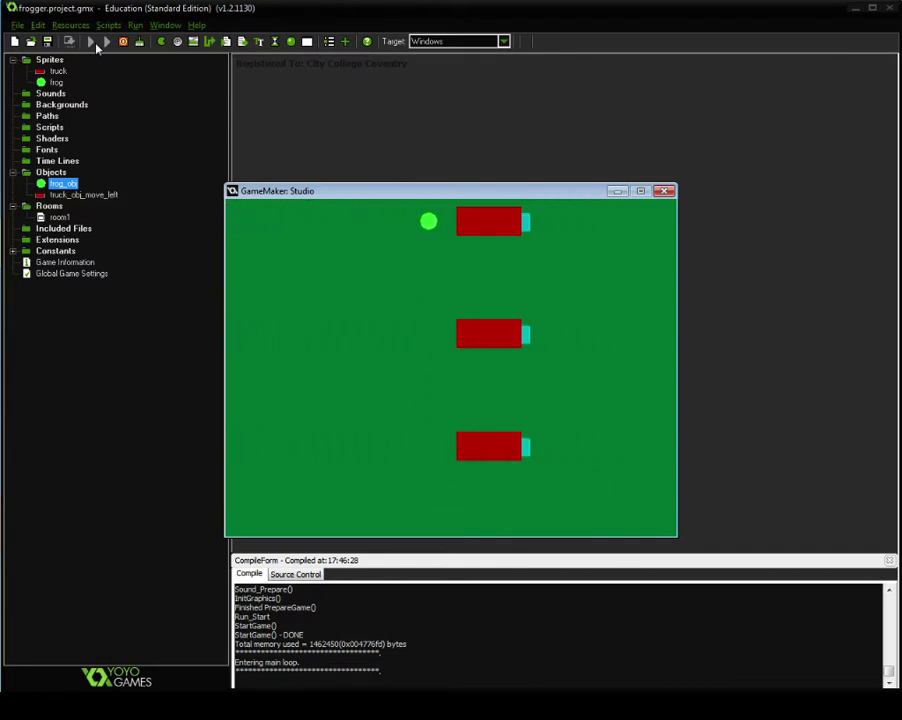
key("Up")
key("Up")
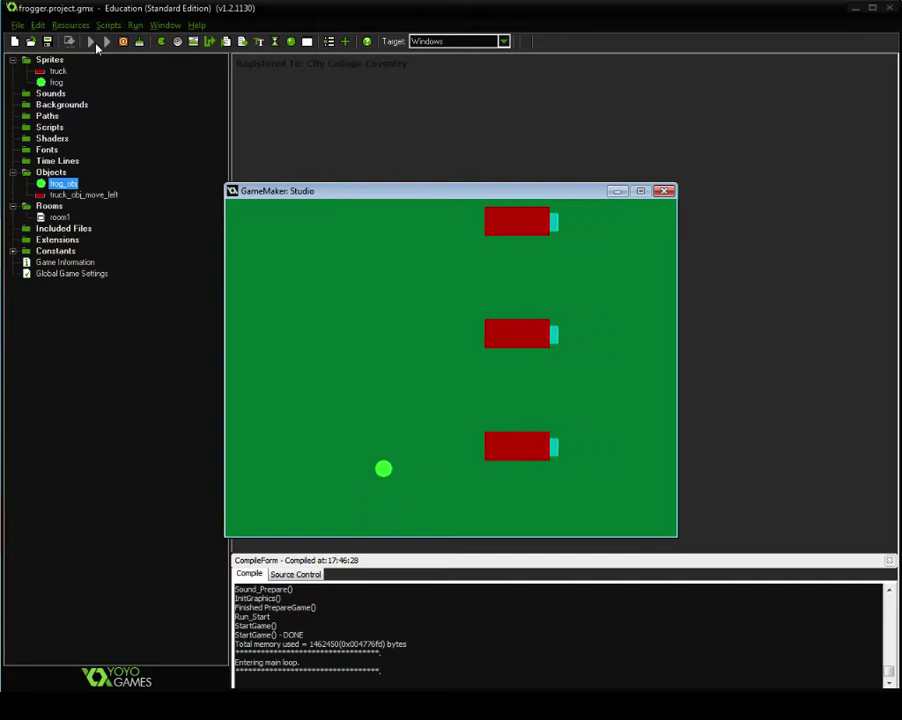
key("Right")
key("Up")
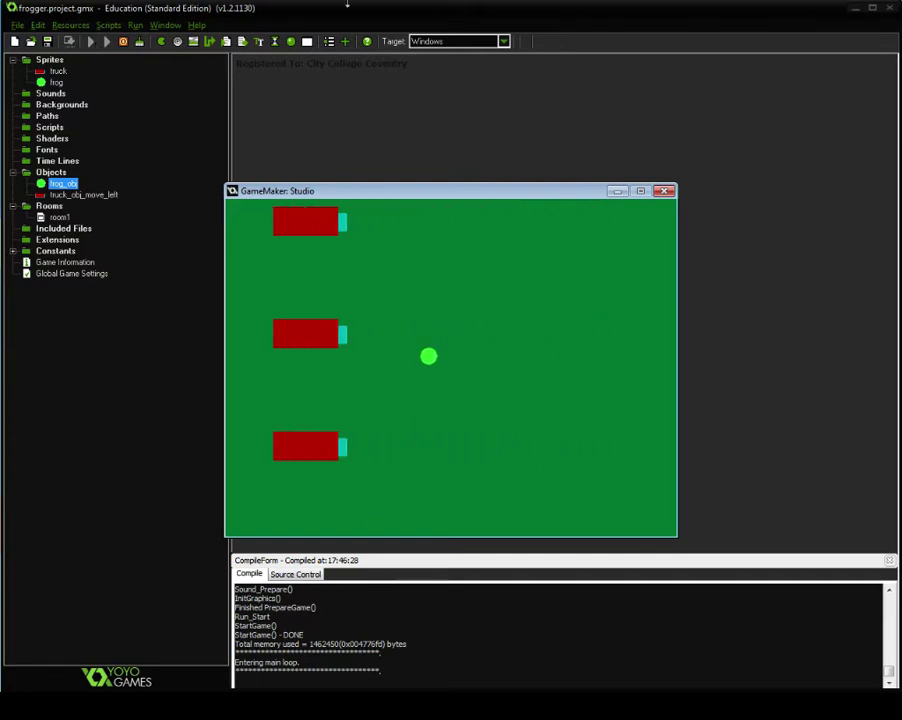
left_click(665, 191)
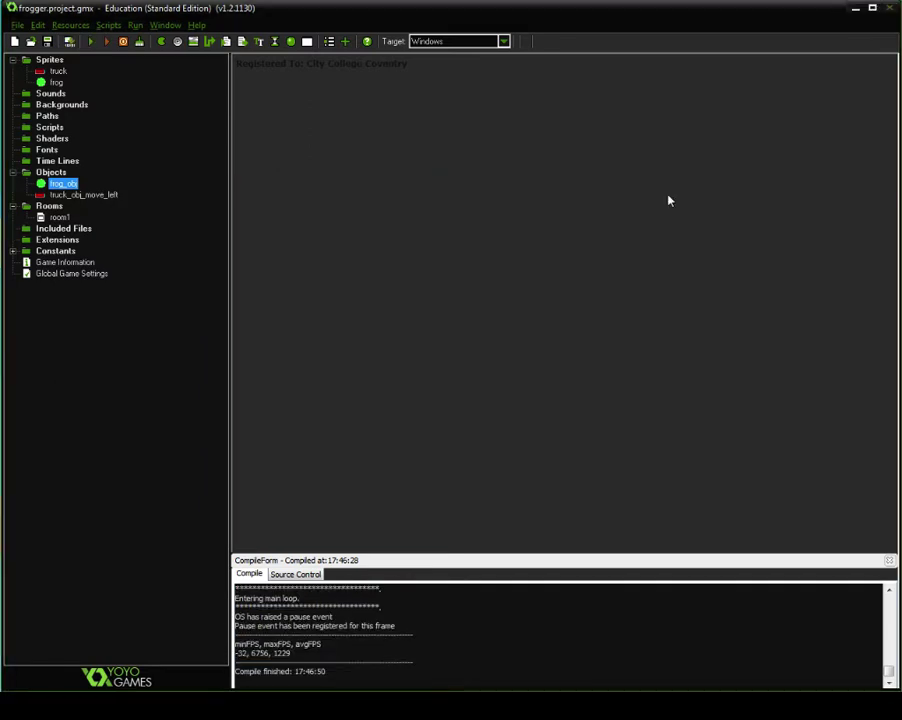
Step: Add a Step event to truck_obj_move_left
double_click(87, 197)
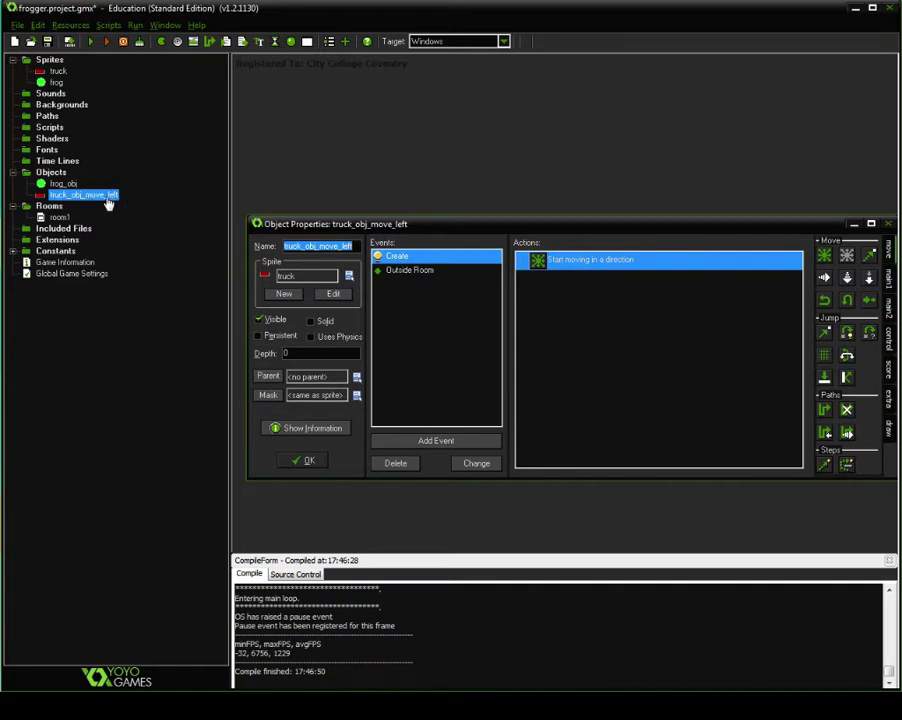
left_click_drag(488, 226, 503, 144)
left_click(485, 361)
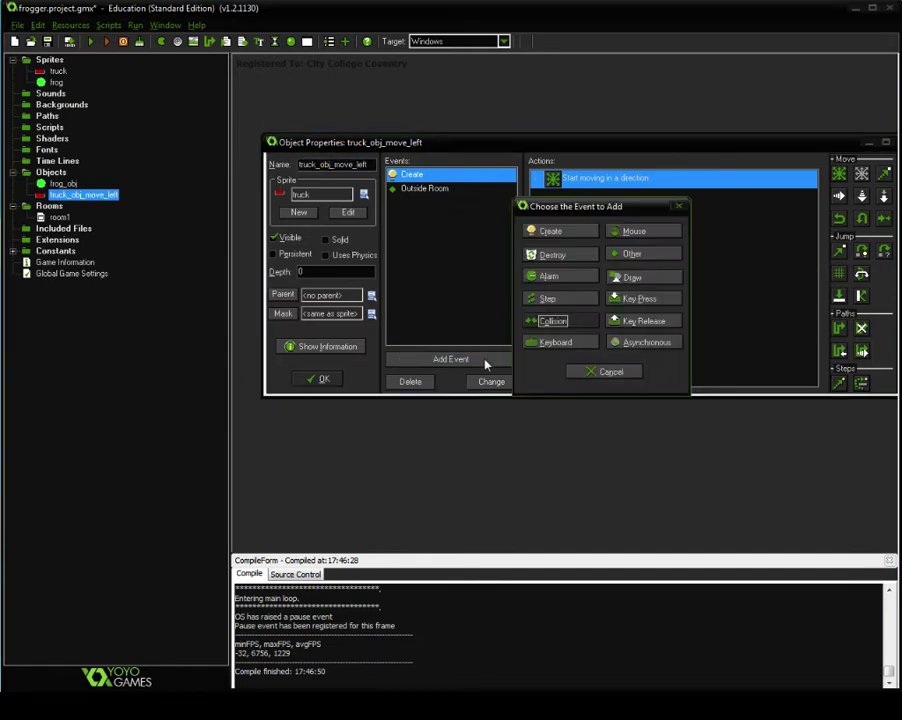
left_click(537, 300)
left_click(535, 306)
left_click(560, 312)
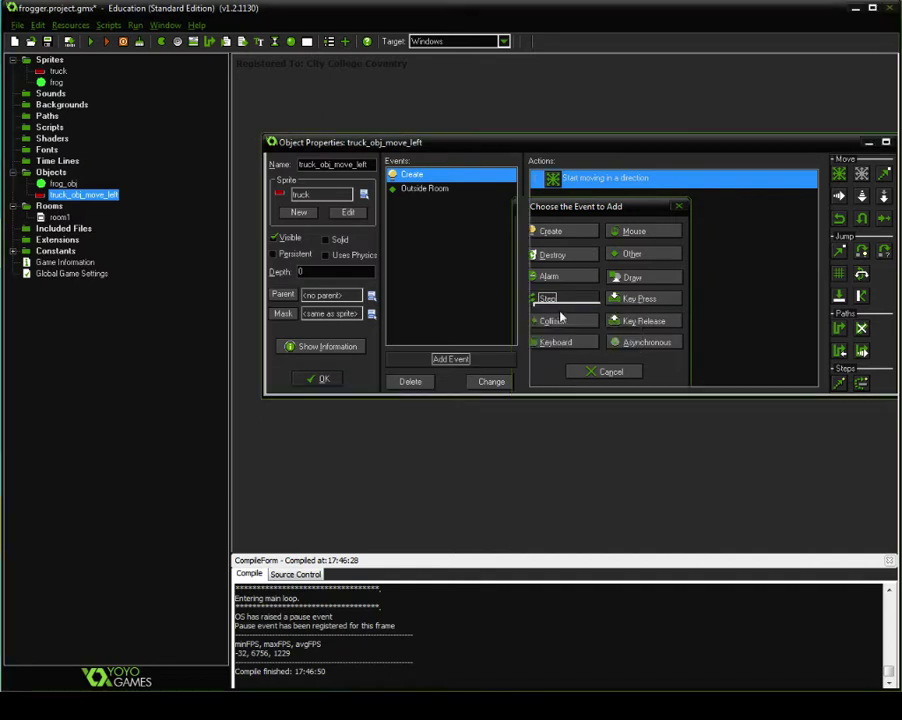
left_click_drag(657, 135, 611, 113)
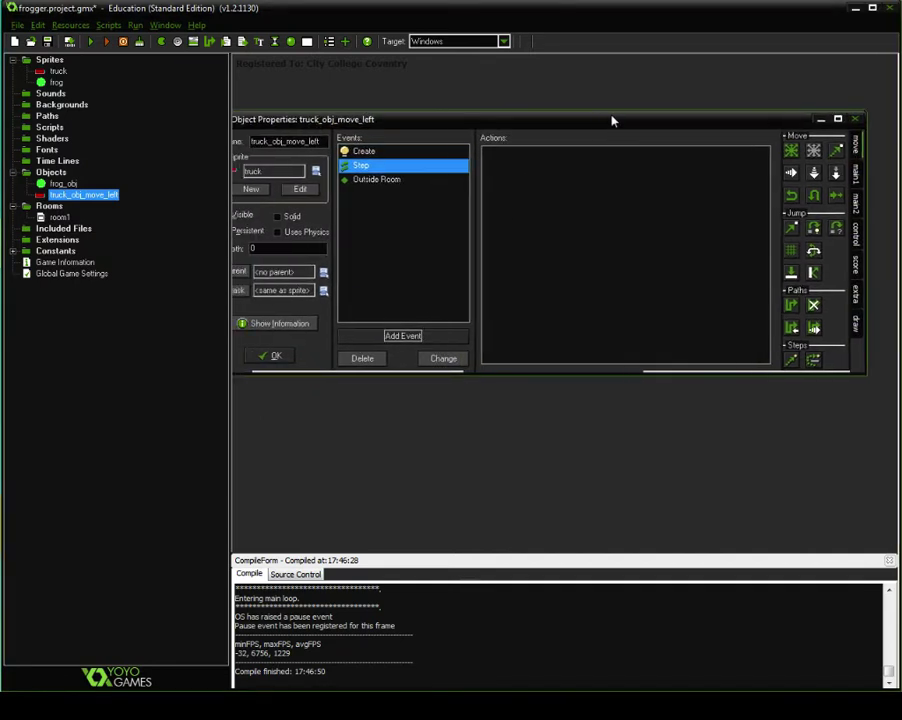
Step: Add an Execute Code action to the truck's Step event with the code image_angle=direction; and accept the code
left_click(859, 176)
left_click(857, 204)
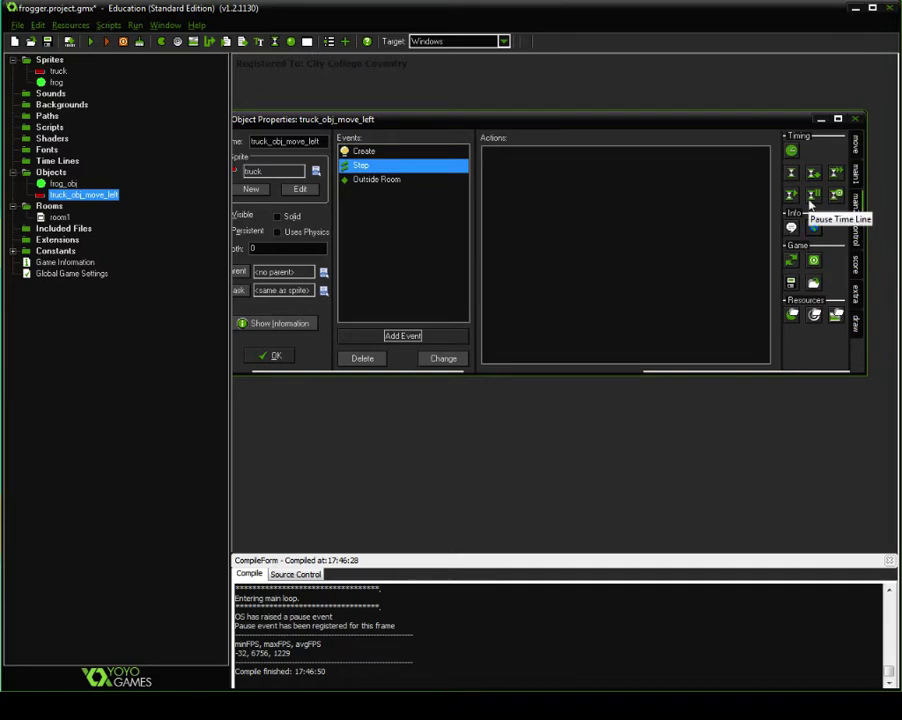
left_click(856, 240)
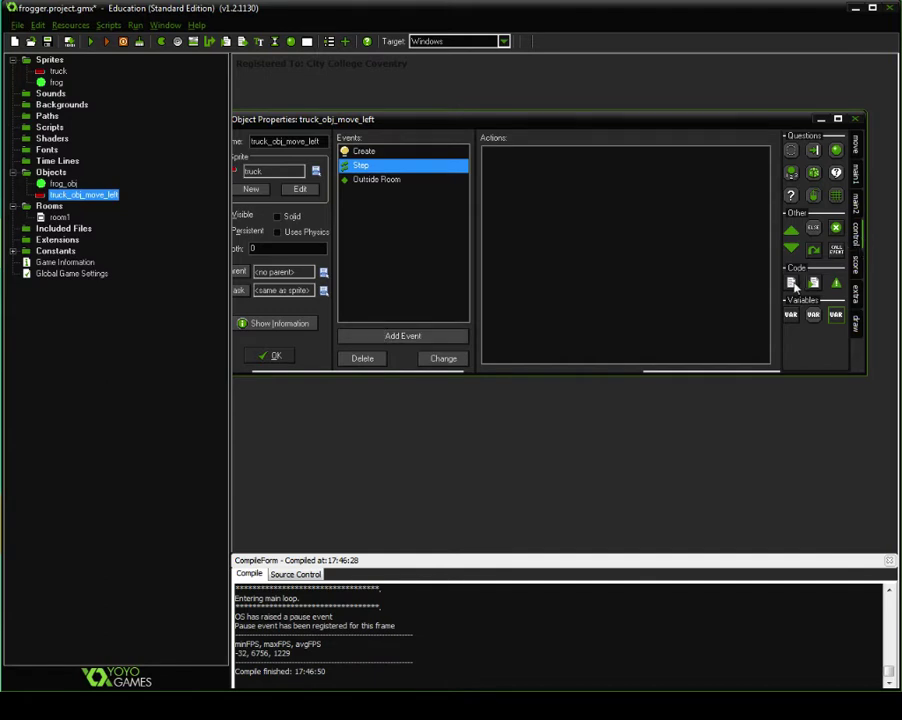
left_click_drag(791, 284, 655, 259)
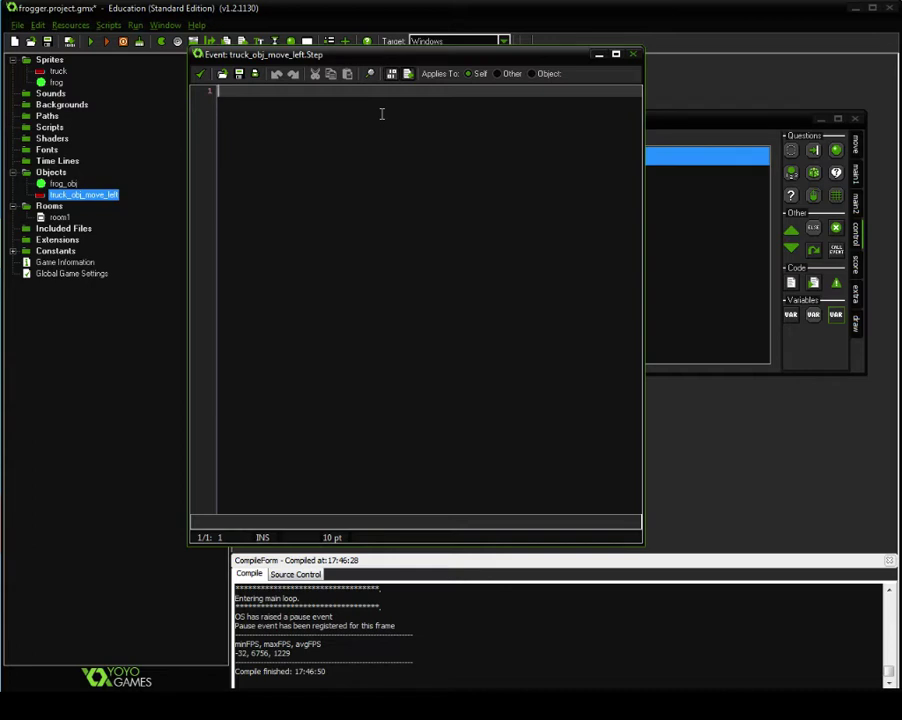
type("xmage_ang")
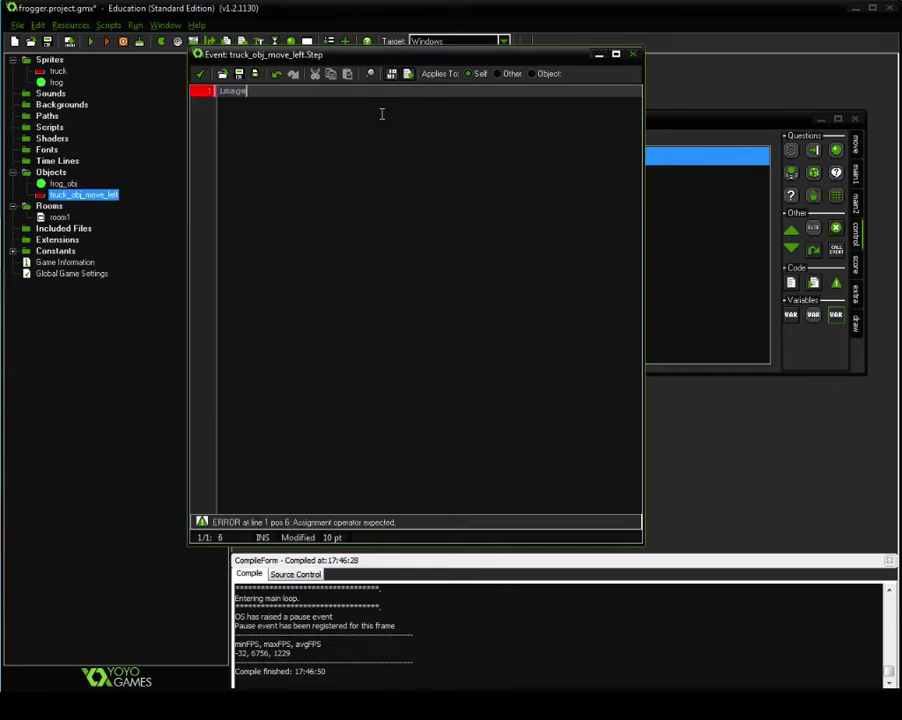
type("le")
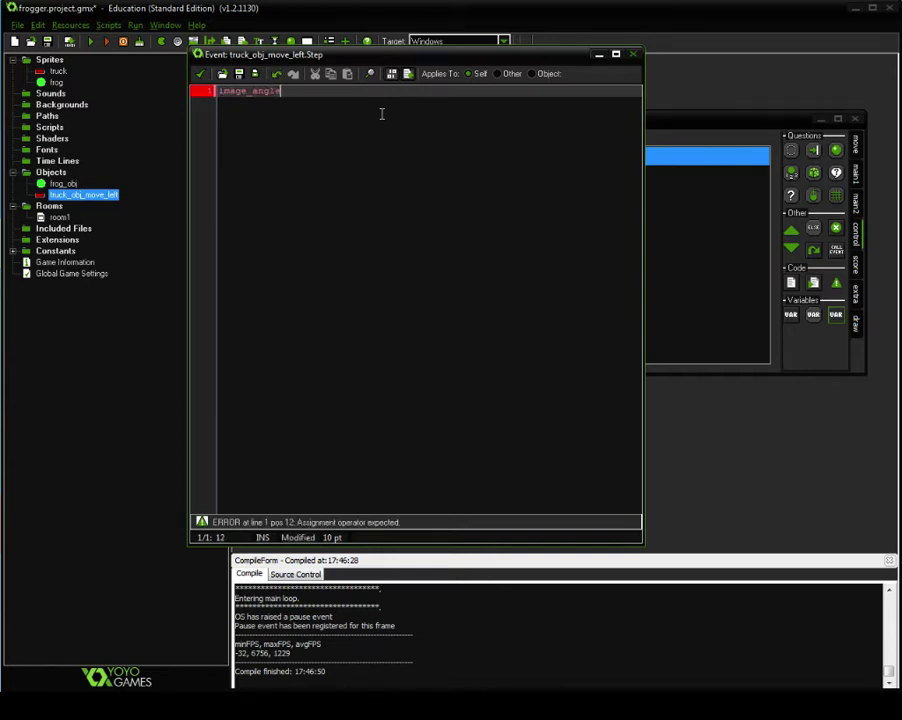
type("=dire")
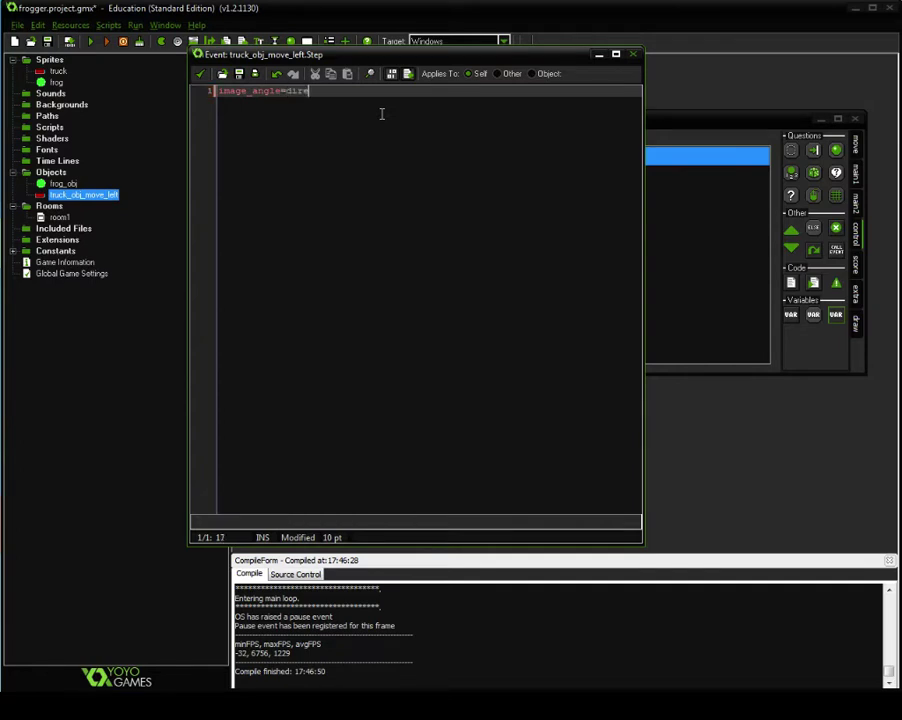
type("ction;")
left_click(200, 73)
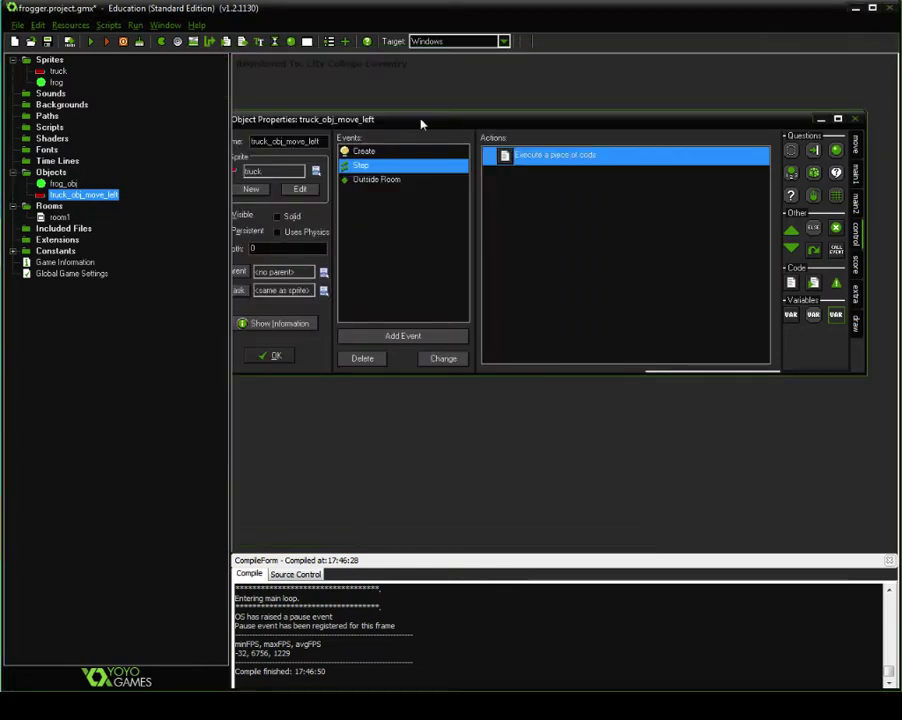
Step: Review the code in the truck's Step event, and accept the truck_obj_move_left properties
left_click_drag(435, 123, 447, 100)
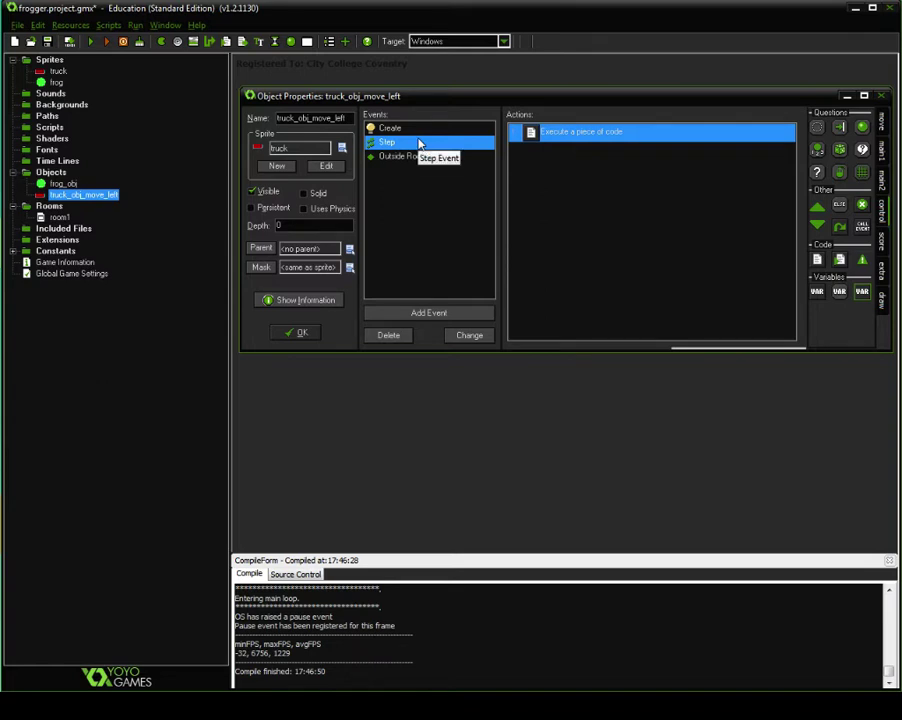
double_click(576, 137)
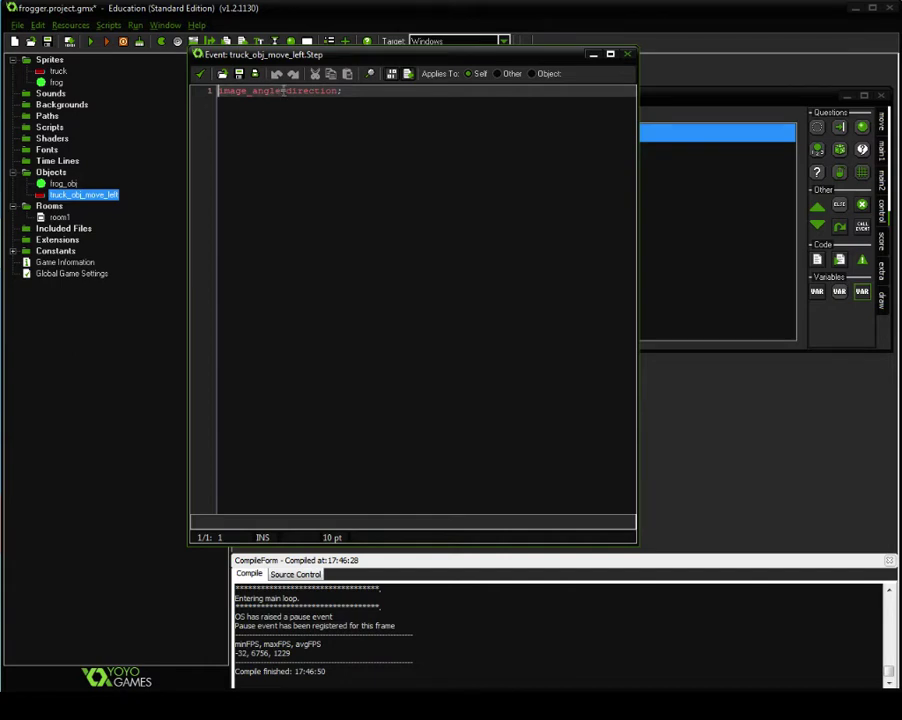
left_click(199, 73)
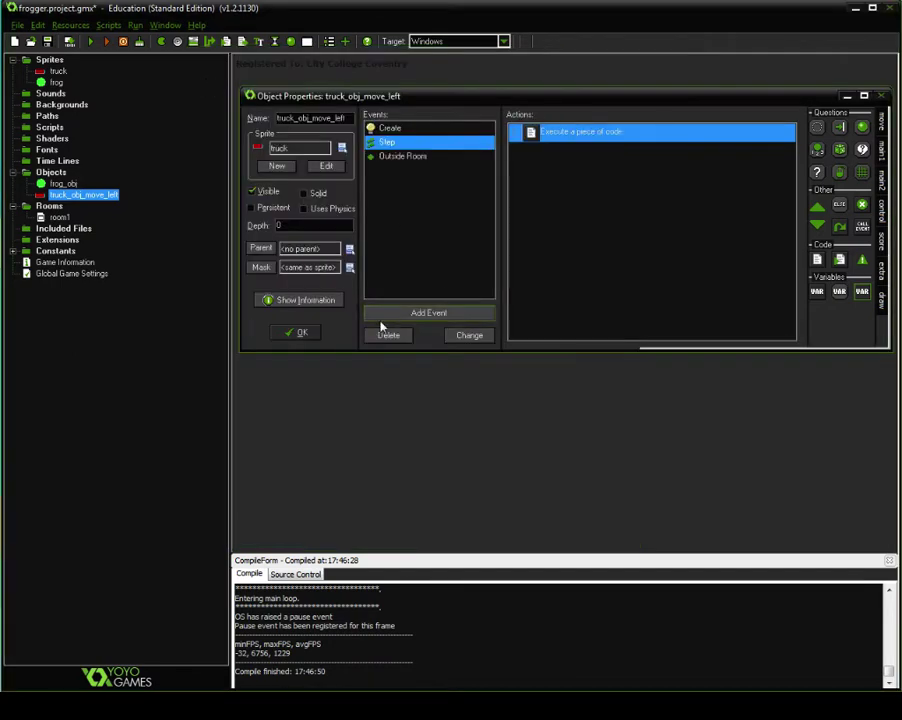
left_click(290, 334)
Step: Run the game to check which way the trucks face, move the frog up past them, and close the game window
left_click(91, 42)
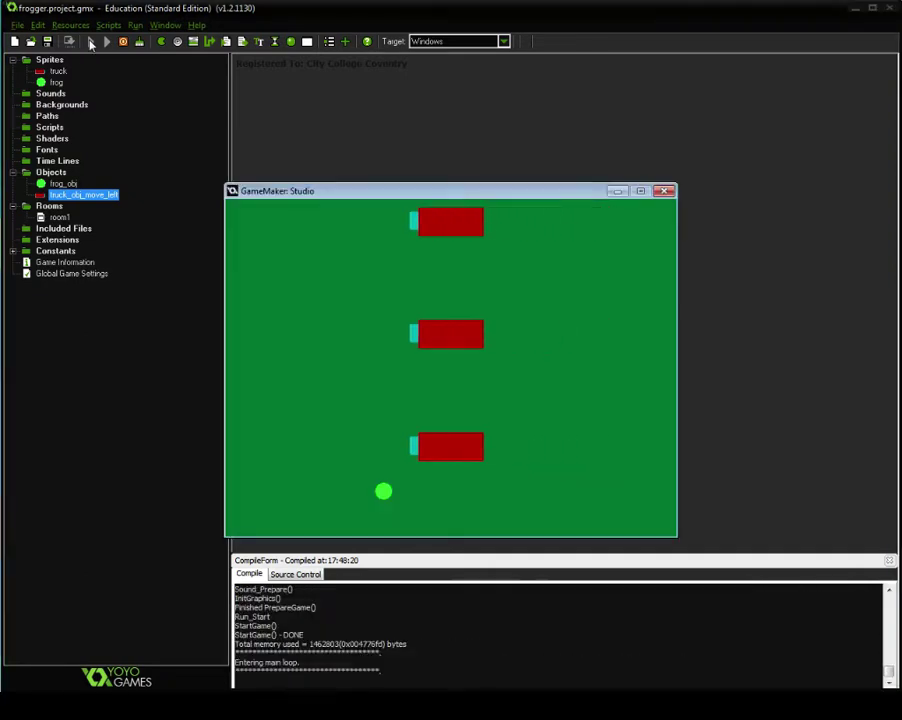
key("Up")
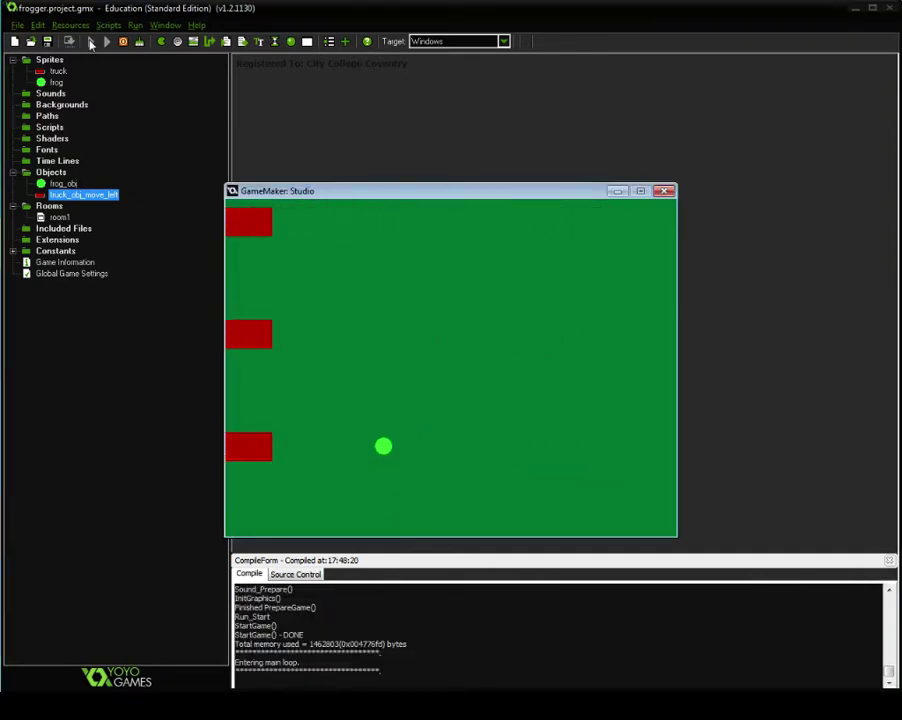
key("Up")
key("Right")
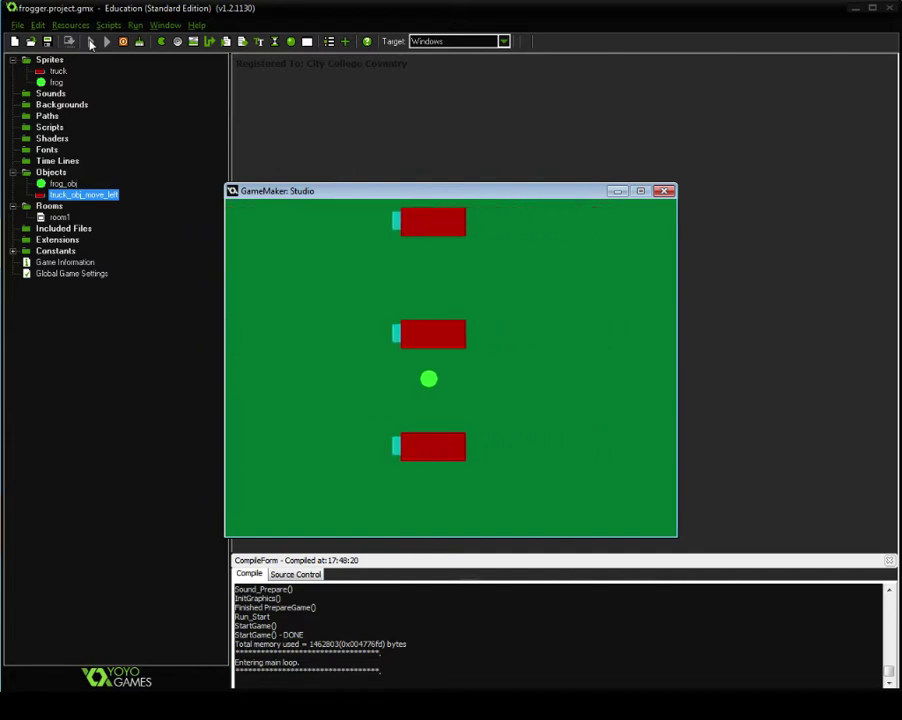
key("Up")
key("Down")
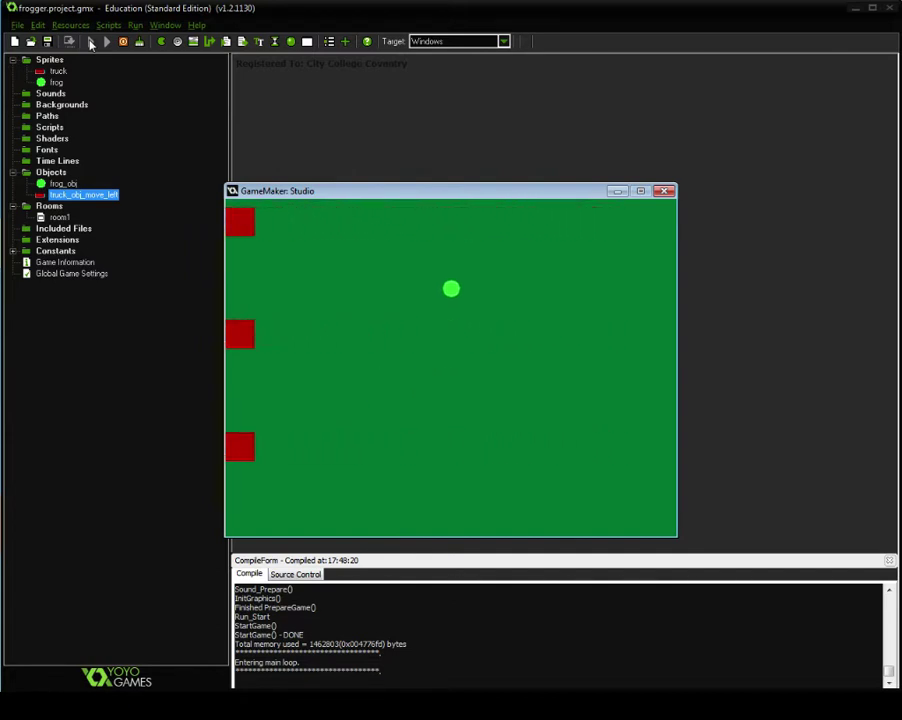
left_click(665, 192)
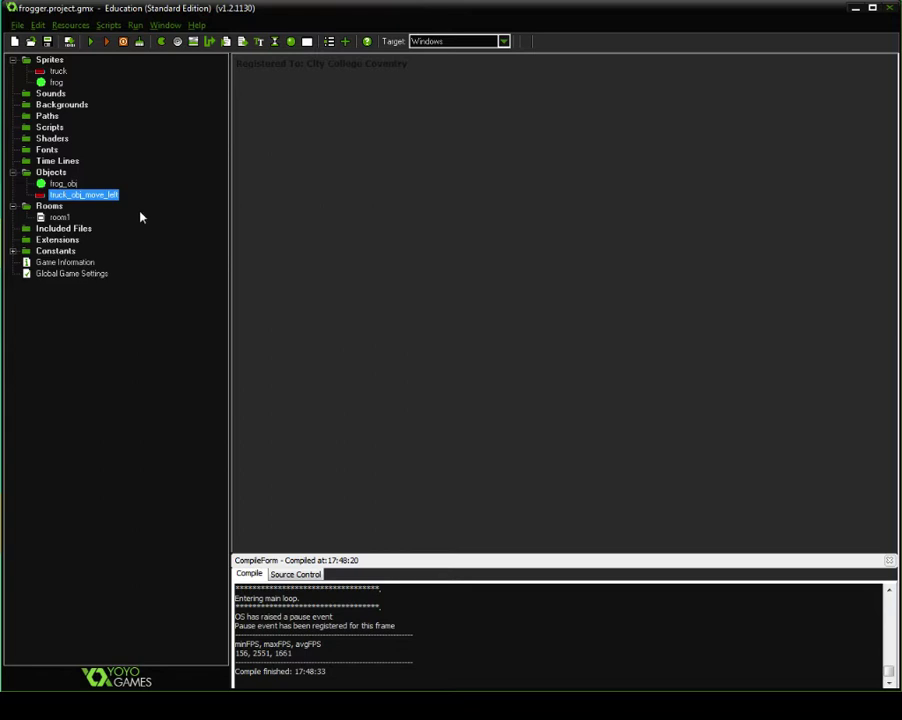
Step: Duplicate the truck_obj_move_left object and name the copy truck_obj_move_right
right_click(70, 204)
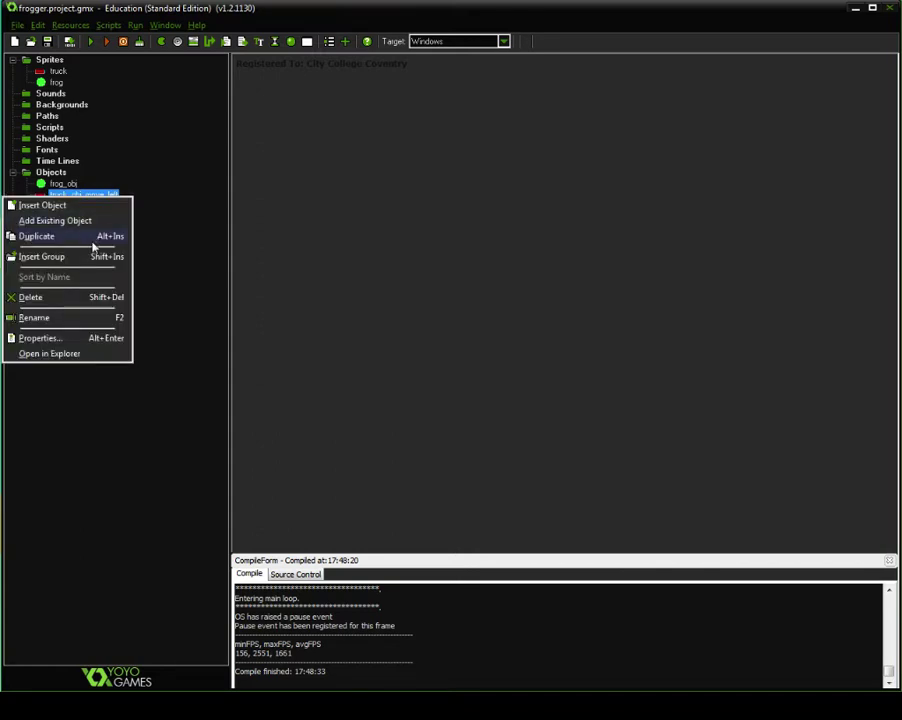
left_click(93, 240)
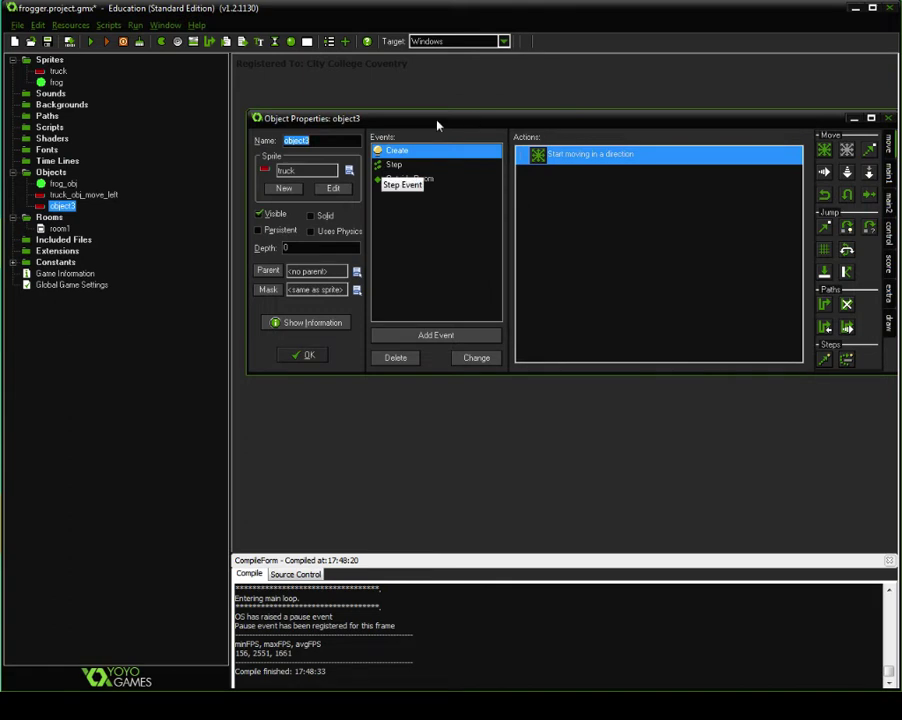
type("truck_obj_move")
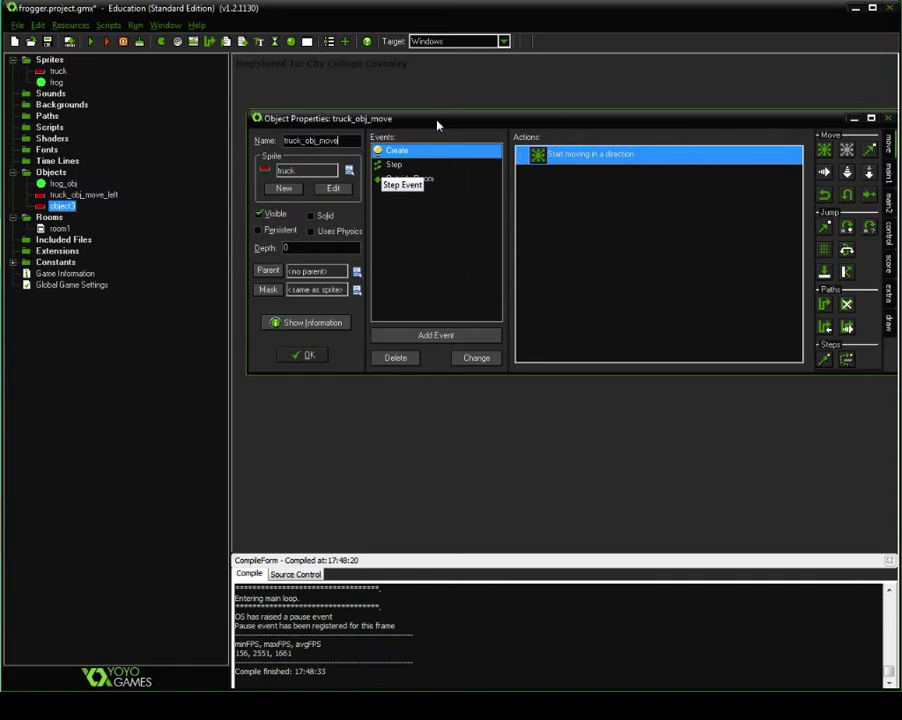
type("_right")
Step: Set the move action in truck_obj_move_right's Create event to the rightward direction instead of leftward, and accept the object properties
left_click(436, 165)
left_click(440, 180)
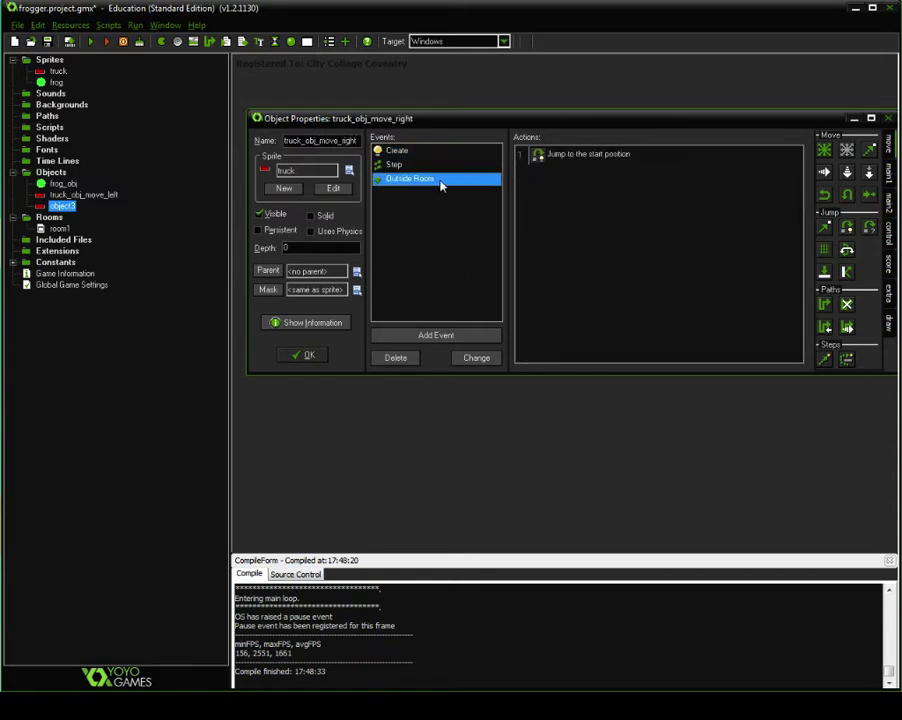
left_click(447, 152)
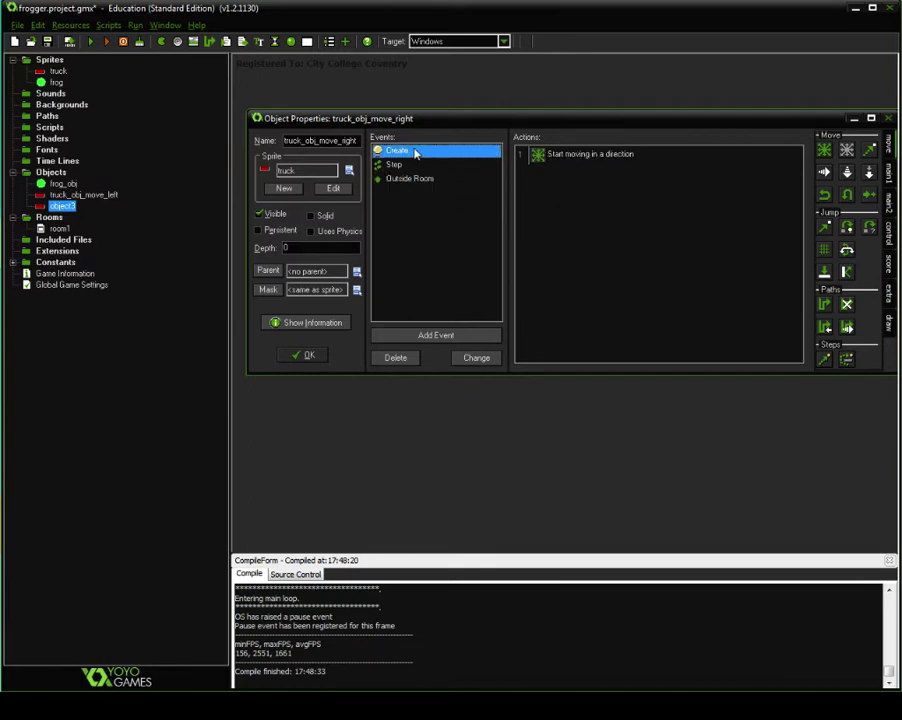
double_click(616, 155)
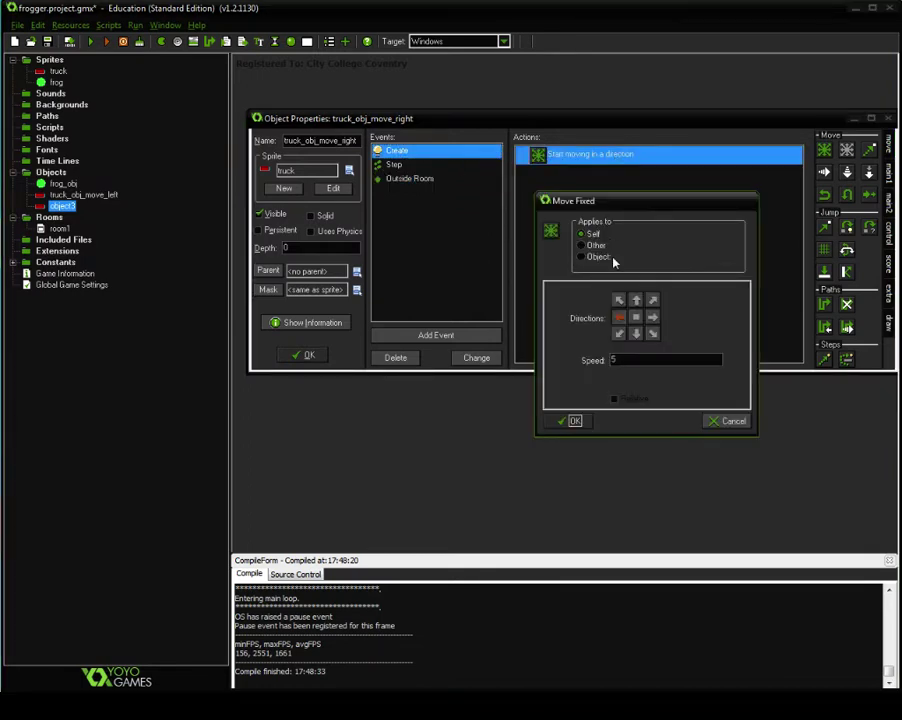
left_click(620, 319)
left_click(652, 318)
left_click(579, 421)
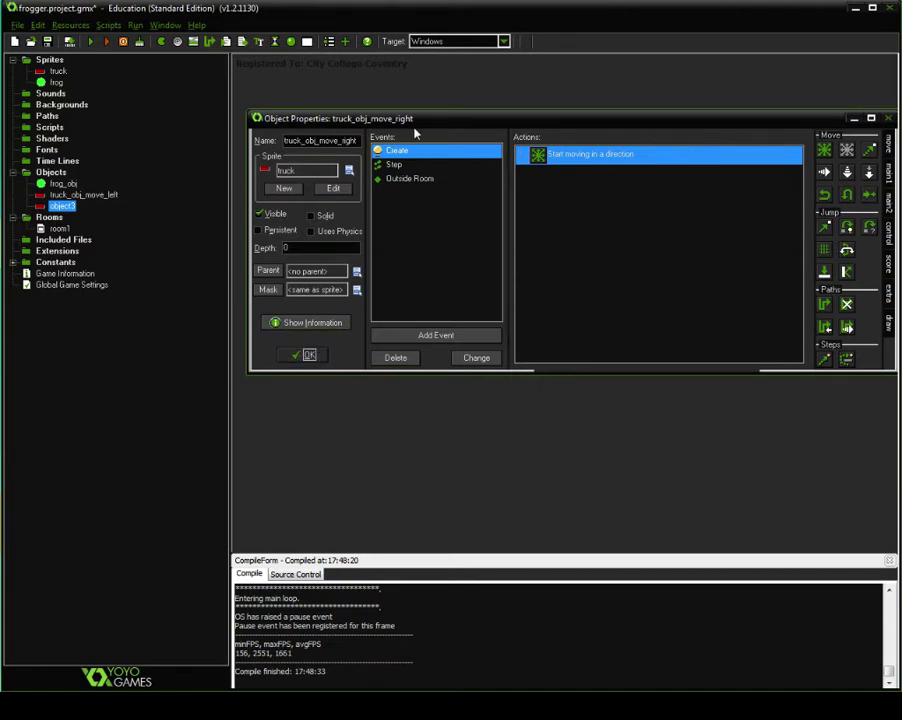
left_click(316, 361)
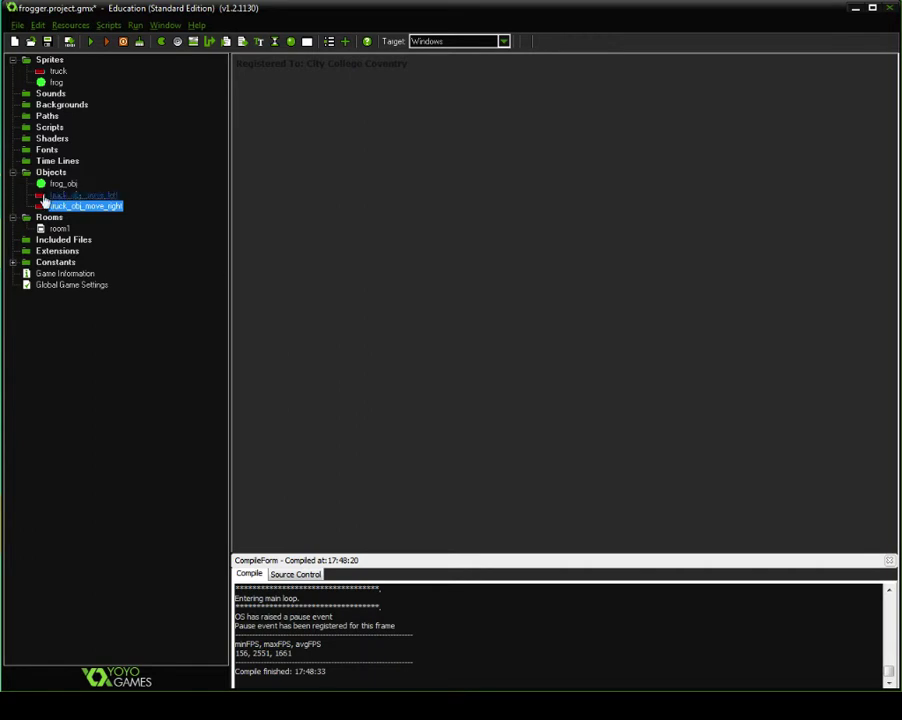
Step: Place three truck_obj_move_right instances along the left edge of room1, in rows offset from the existing trucks
left_click(57, 231)
double_click(57, 231)
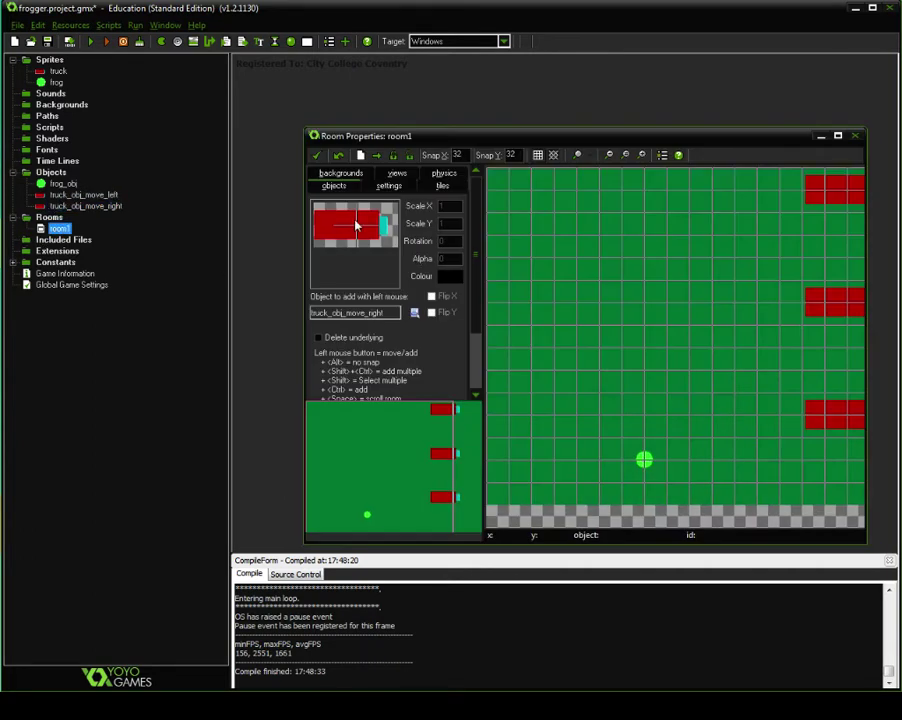
left_click(355, 225)
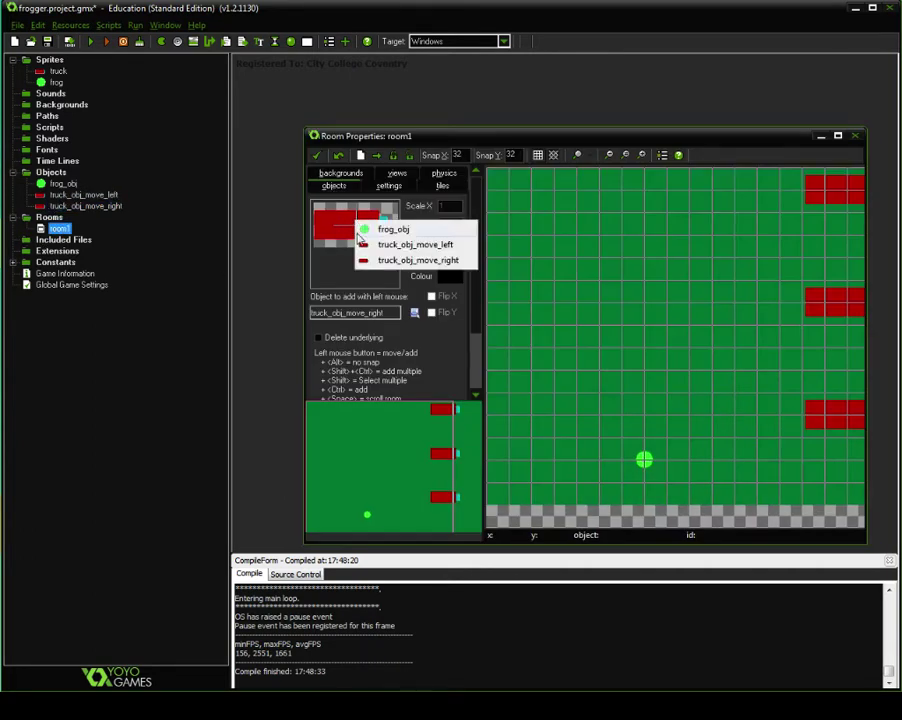
left_click(397, 261)
scroll(570, 298, "down", 2)
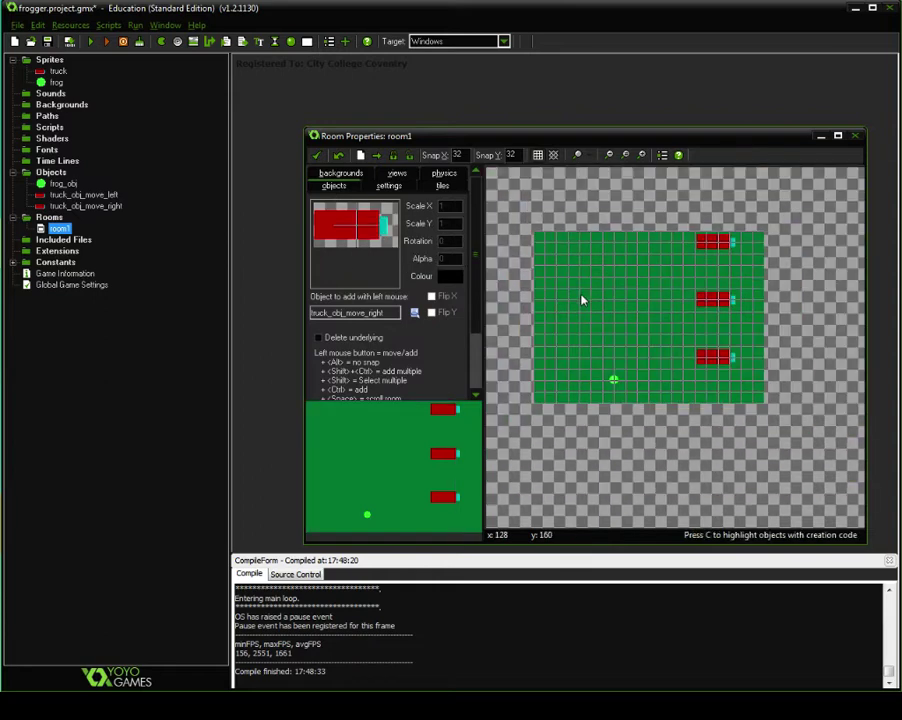
scroll(580, 298, "up", 1)
scroll(583, 299, "down", 1)
mouse_move(568, 344)
left_mouse_down()
mouse_move(558, 354)
mouse_move(558, 336)
left_mouse_up()
left_click(563, 272)
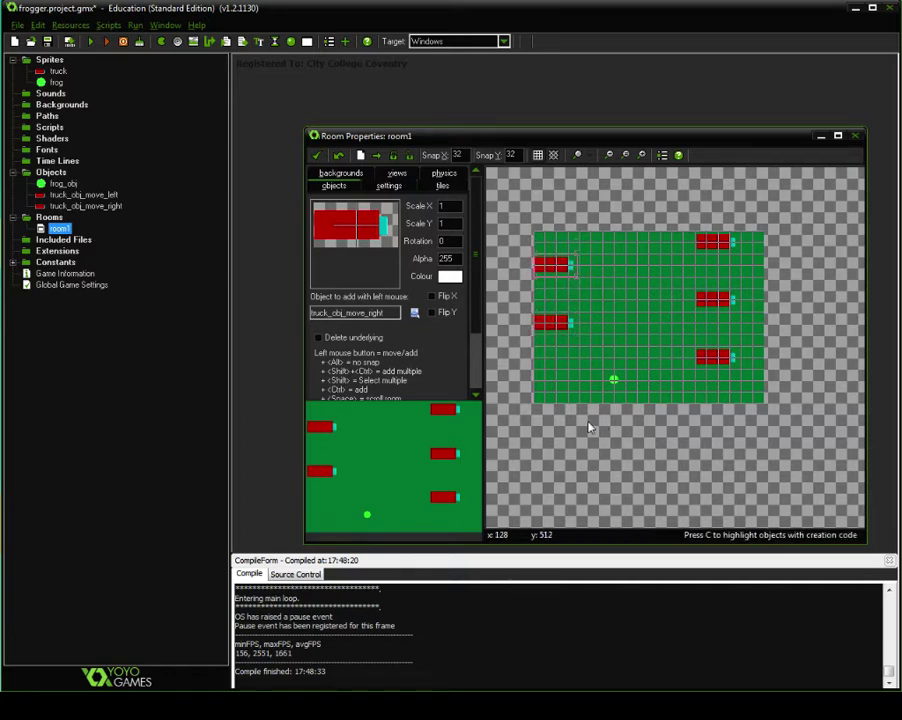
left_click(557, 389)
left_click_drag(557, 389, 565, 385)
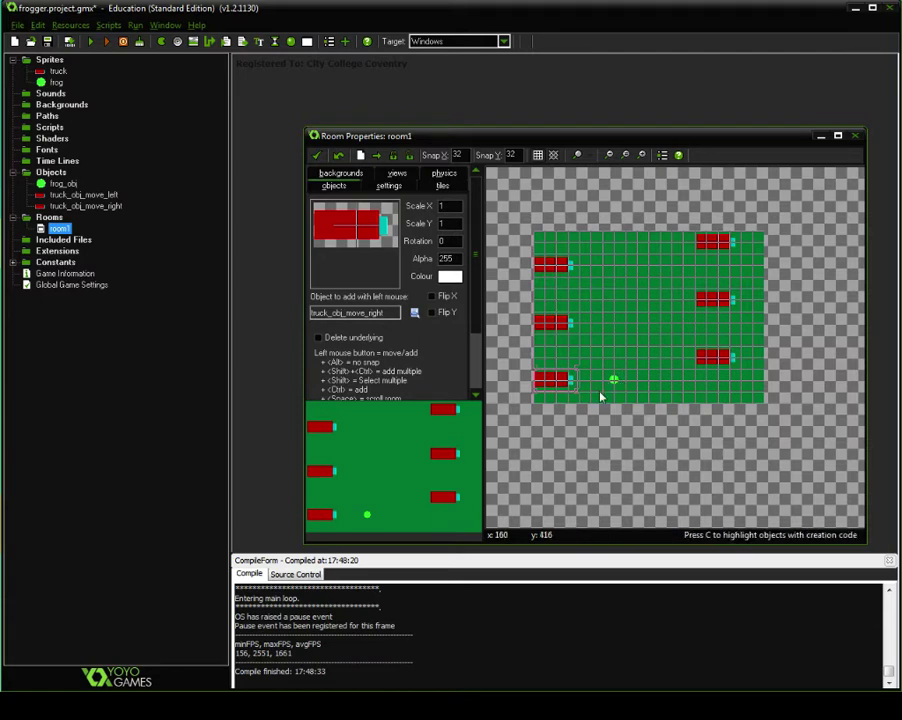
Step: Move the frog_obj instance to the bottom row of room1 near its centre, and accept the room changes
left_click(383, 247)
left_click(403, 251)
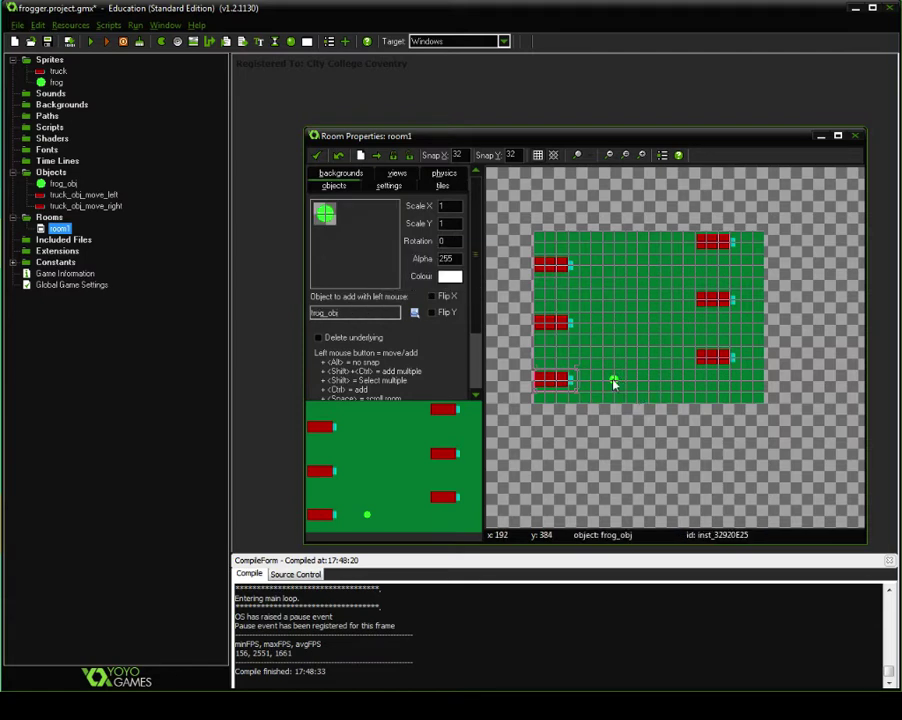
left_click_drag(614, 381, 647, 391)
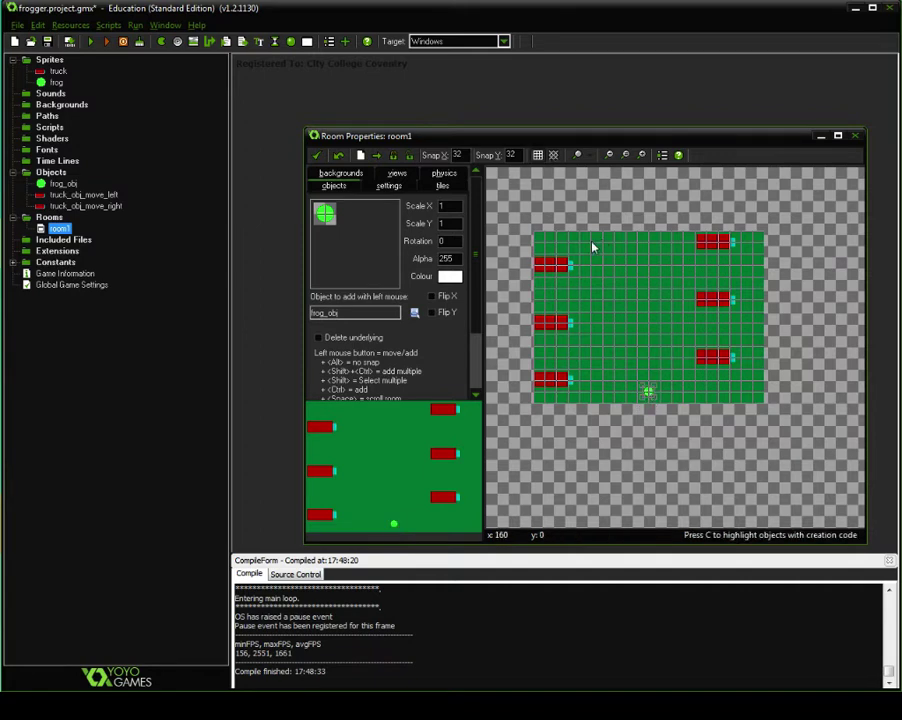
left_click(317, 158)
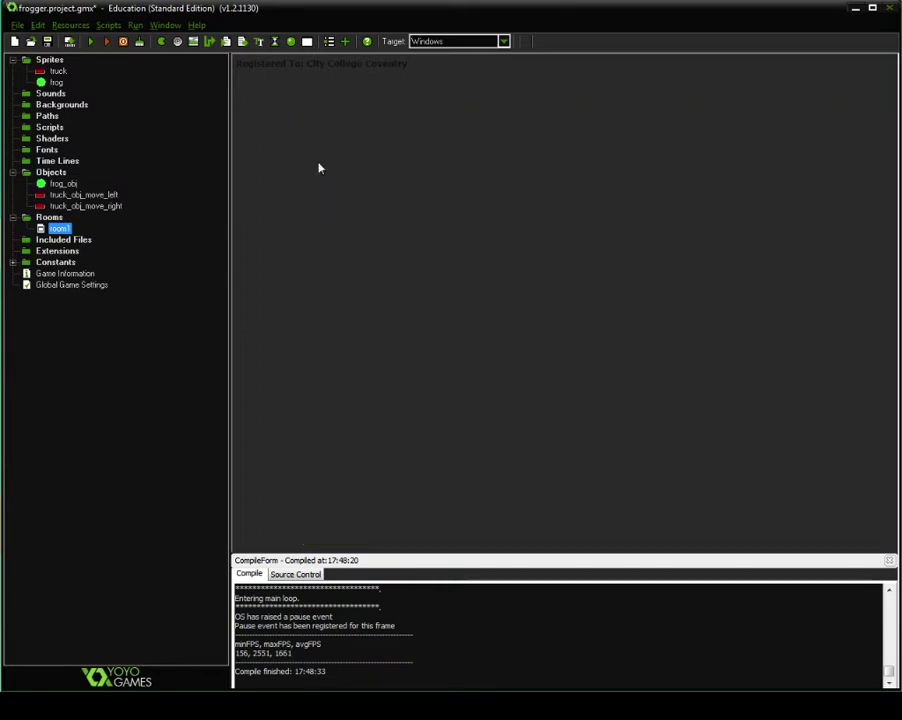
Step: Run the game to check both truck directions, move the frog around the lower lanes, and close the game window
left_click(90, 42)
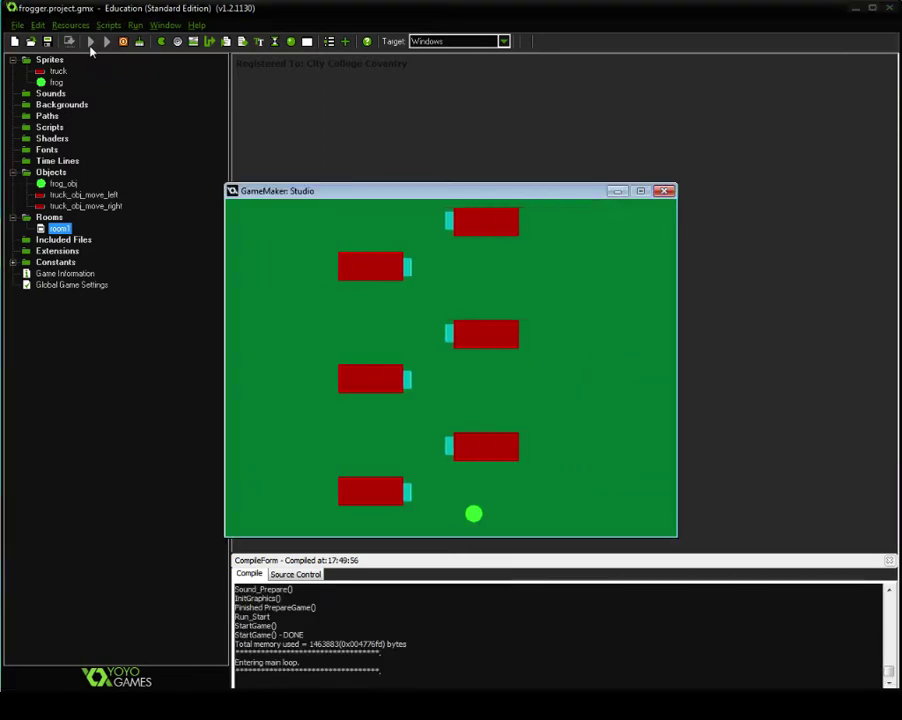
key("Up")
key("Right")
key("Left")
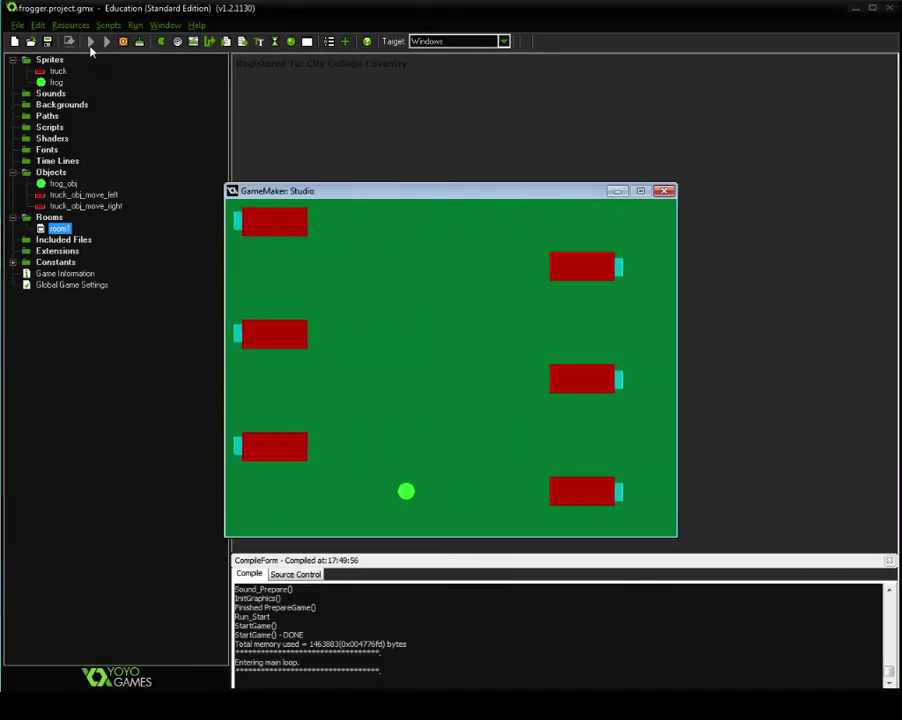
key("Right")
key("Up")
key("Down")
key("Down")
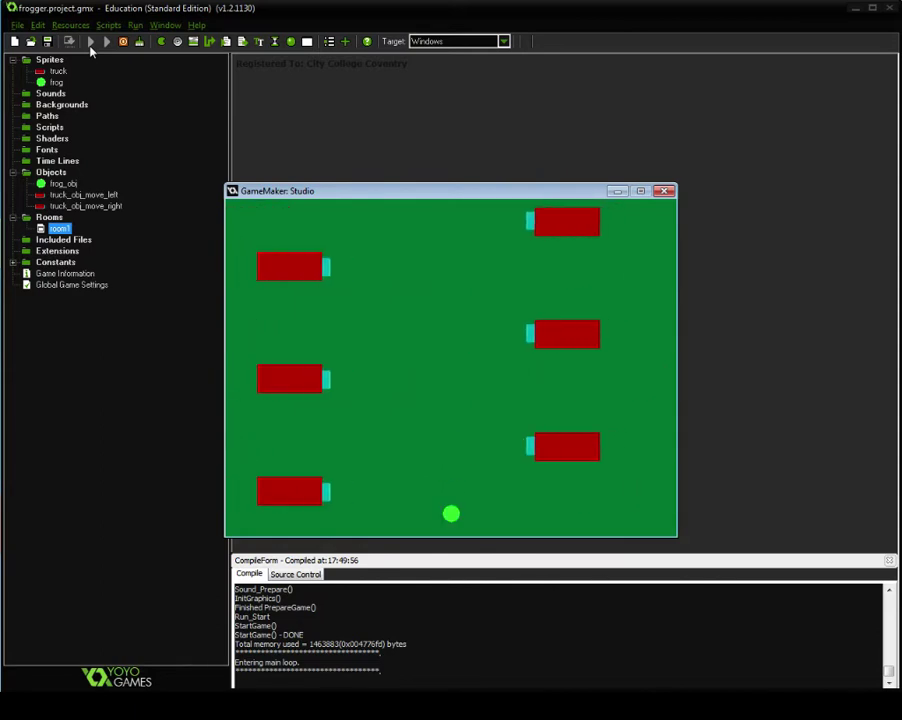
key("Up")
key("Up")
key("Up")
key("Down")
key("Down")
key("Down")
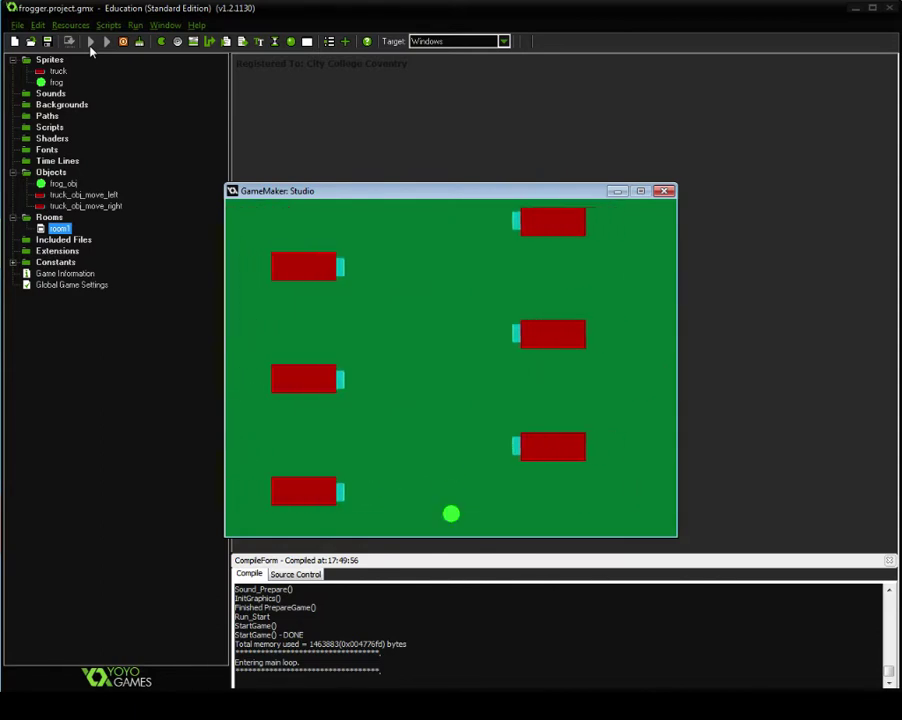
key("Right")
key("Up")
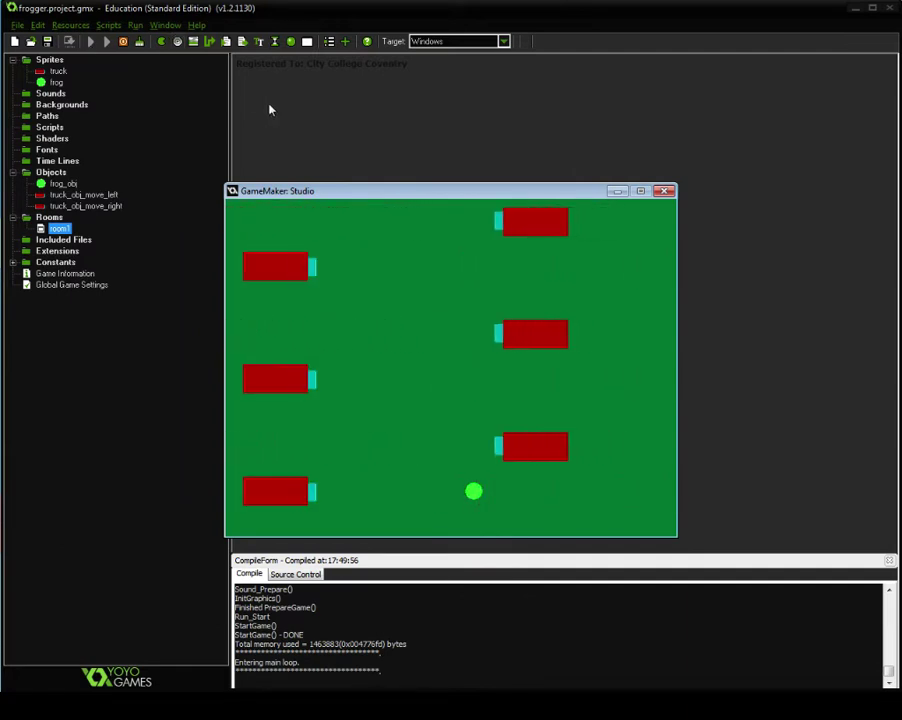
left_click(668, 192)
Step: Duplicate frog_obj's collision event with truck_obj_move_left as a collision event with truck_obj_move_right
double_click(56, 186)
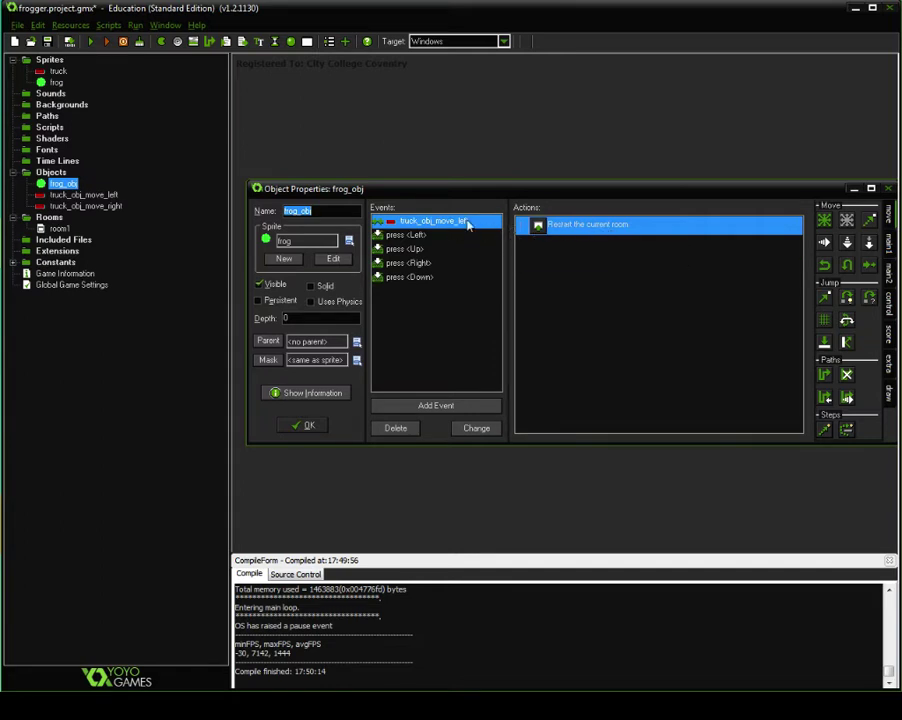
right_click(418, 223)
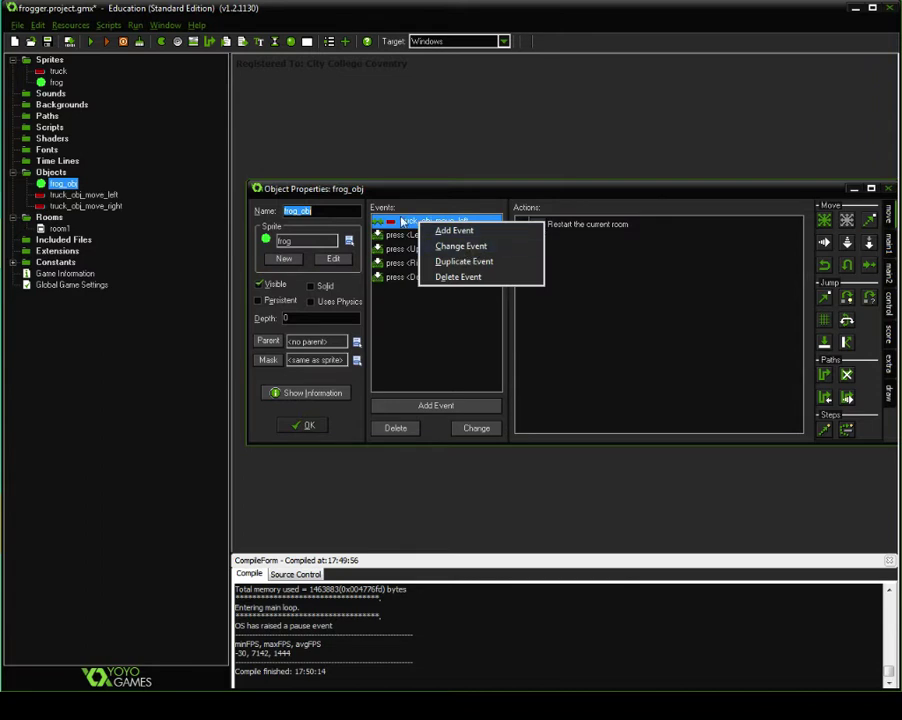
left_click(436, 233)
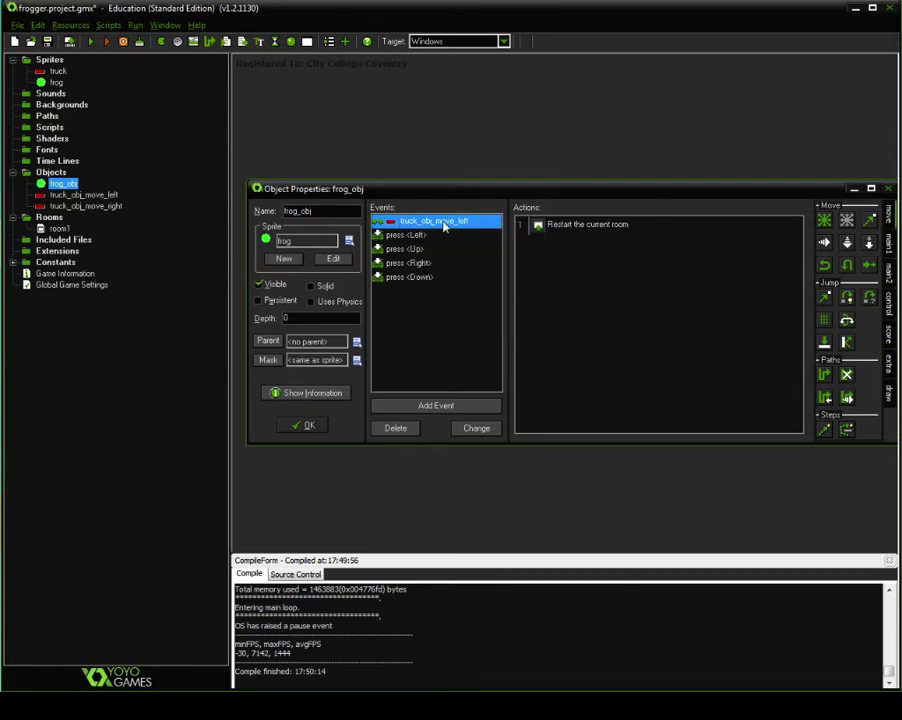
right_click(443, 227)
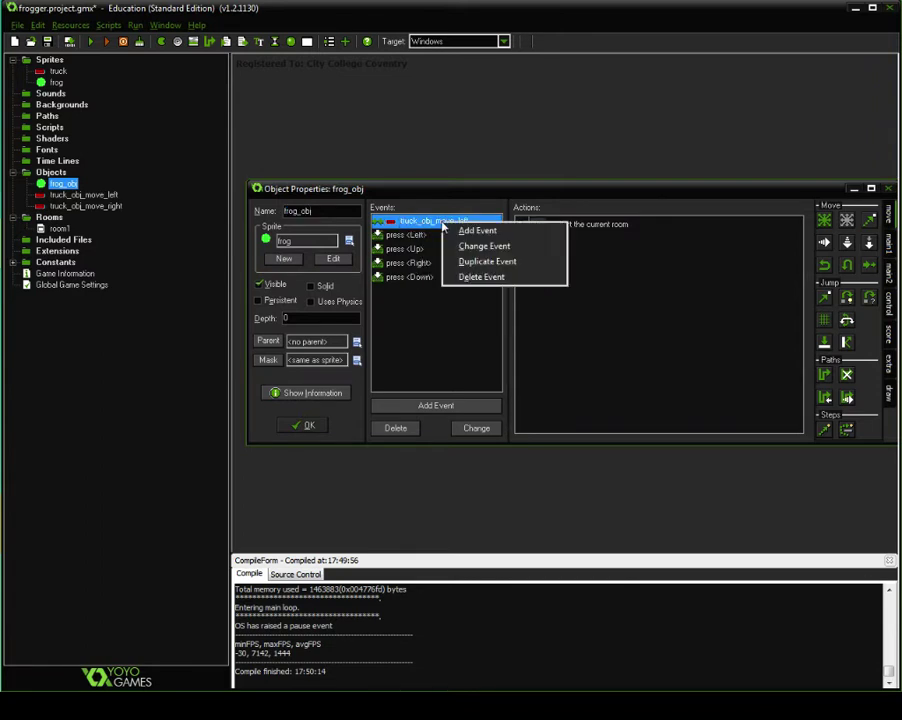
left_click(482, 261)
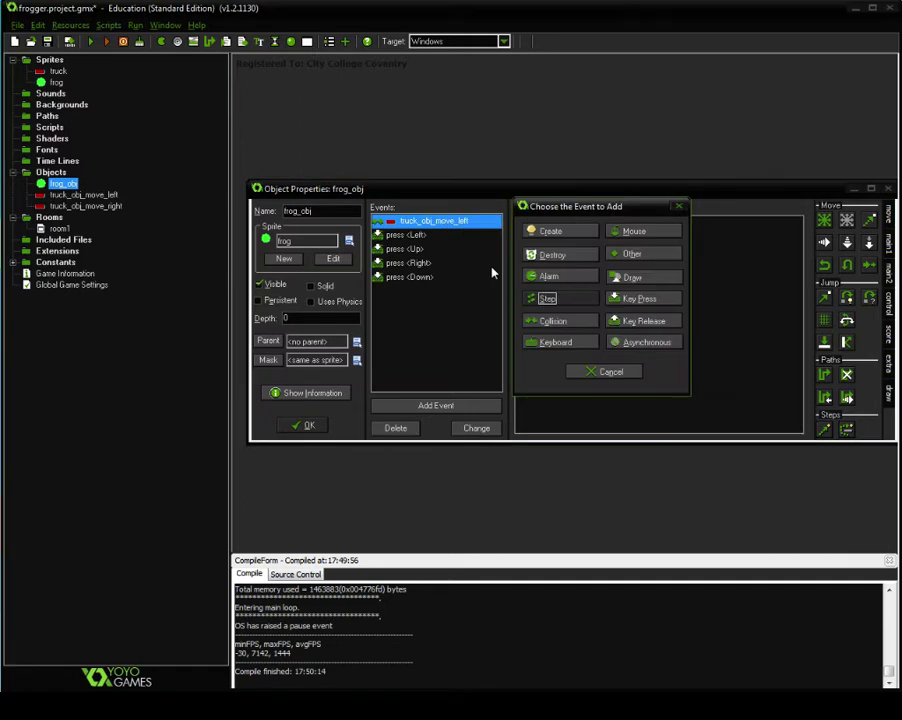
left_click(575, 321)
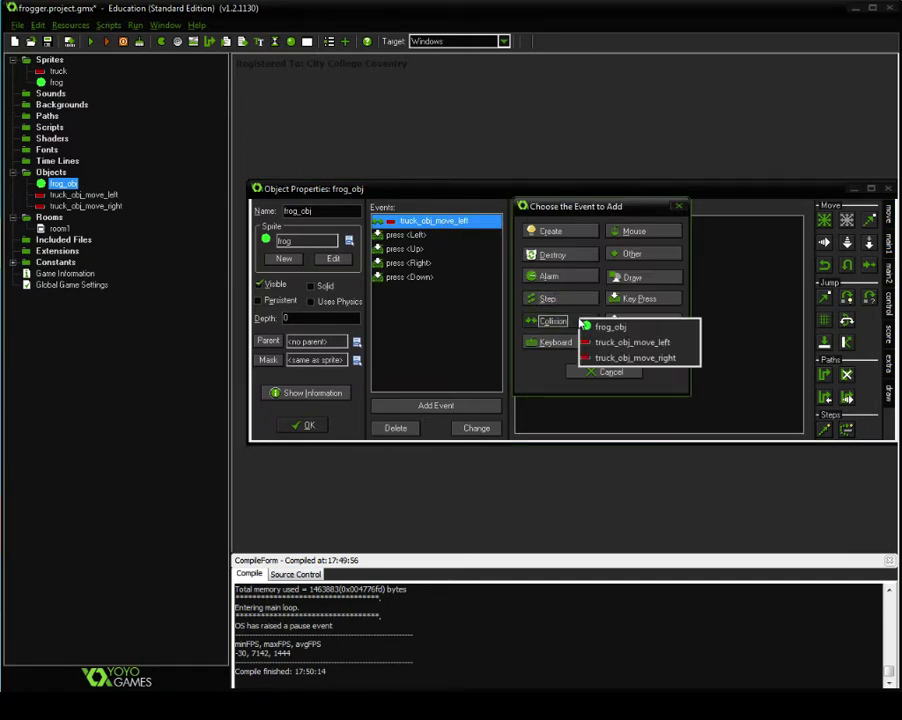
left_click(631, 360)
Step: Compare the actions of the two truck collision events, and accept the frog_obj properties
left_click(466, 221)
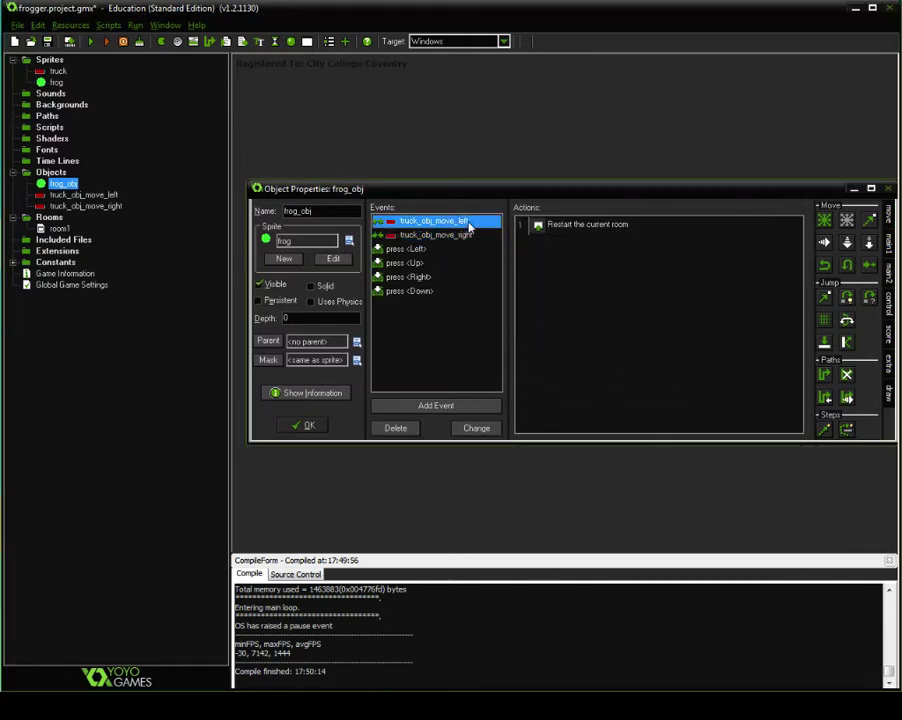
left_click(464, 234)
left_click(440, 221)
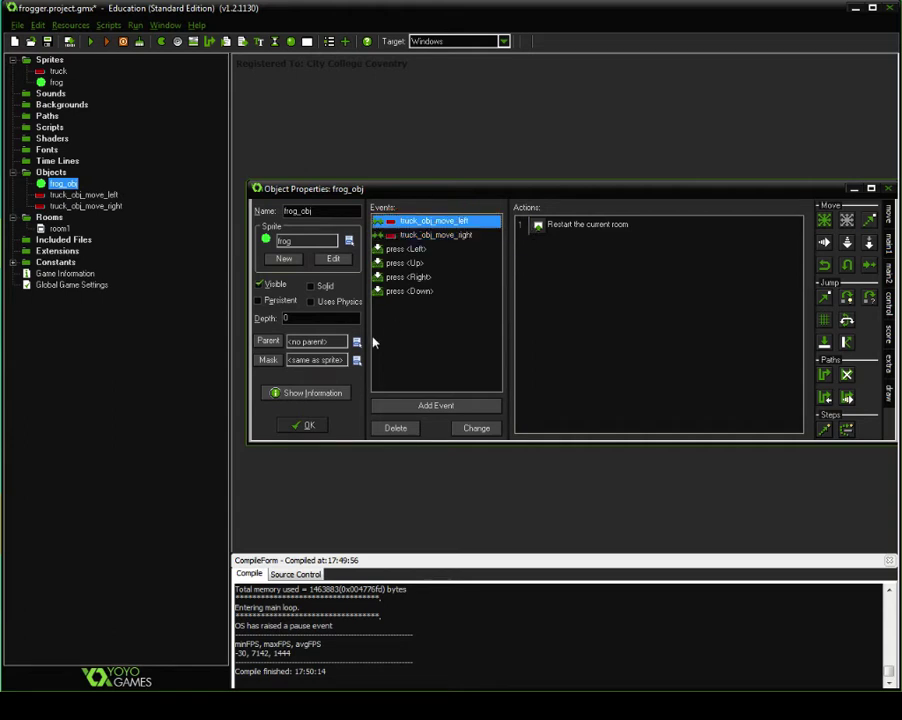
left_click(306, 428)
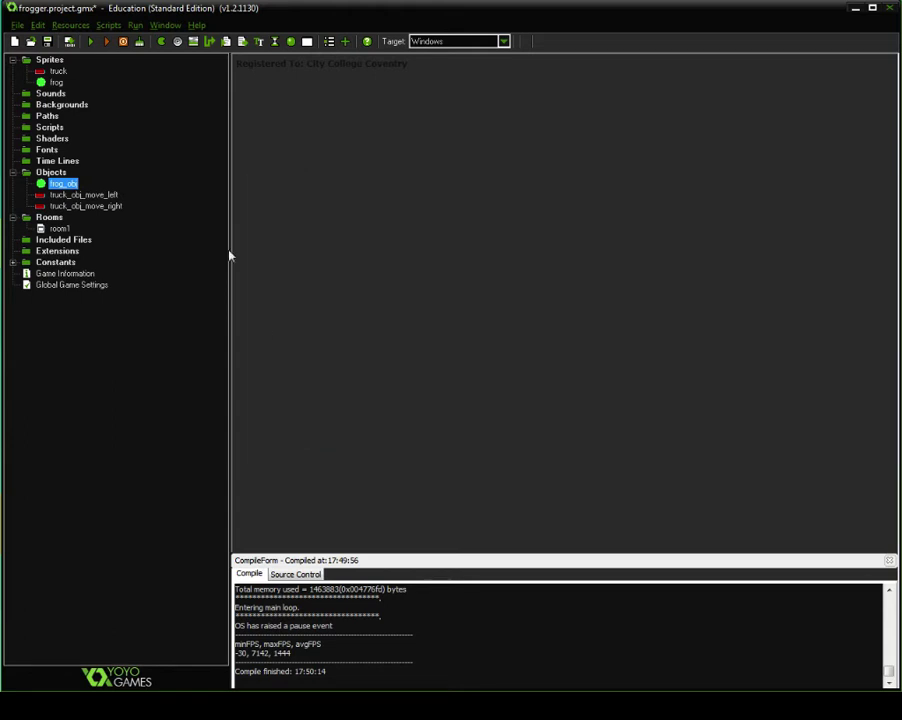
Step: Run the game, move the frog up through all the truck lanes and back down to test collisions, and close the game window
left_click(90, 42)
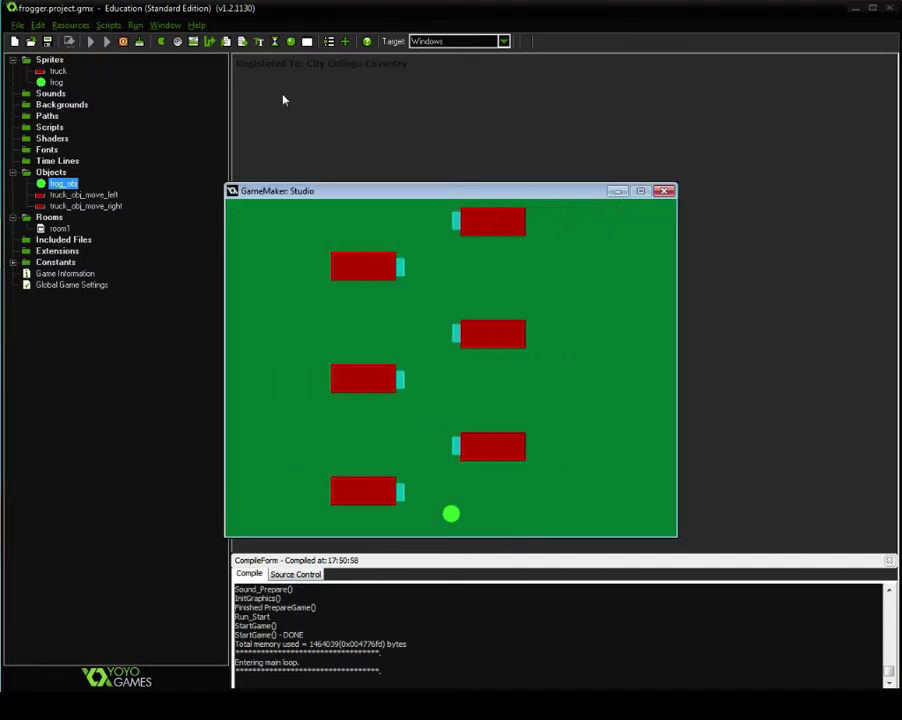
key("Right")
key("Up")
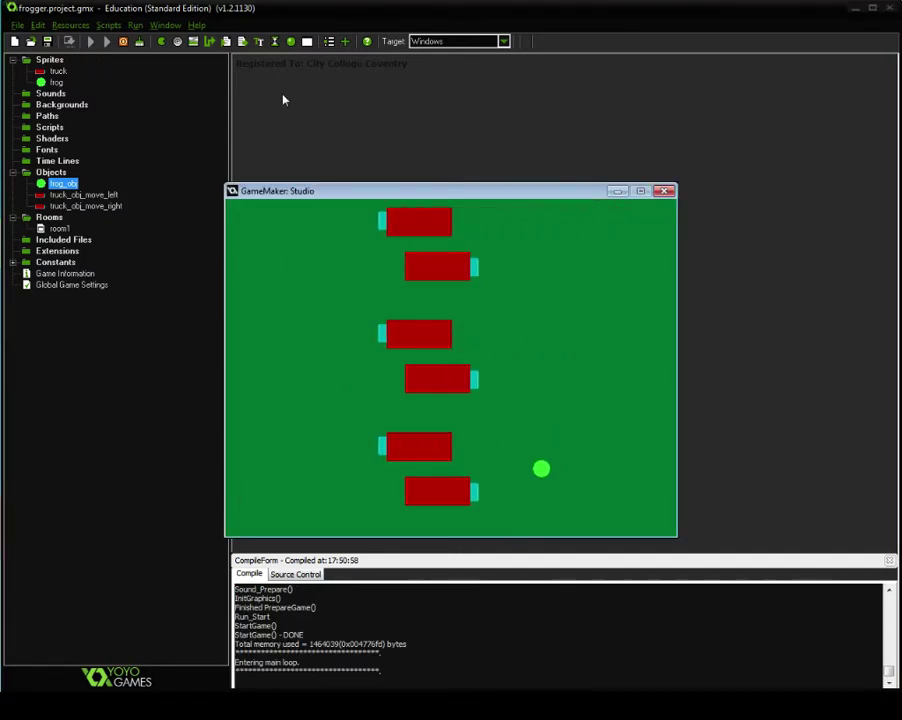
key("Left")
key("Left")
key("Up")
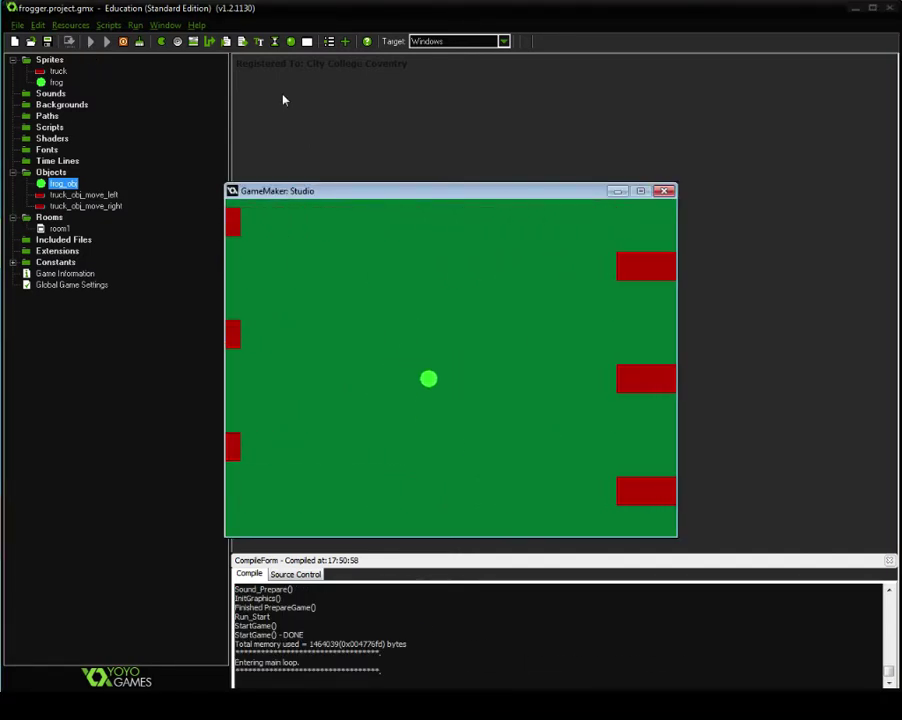
key("Up")
key("Right")
key("Right")
key("Up")
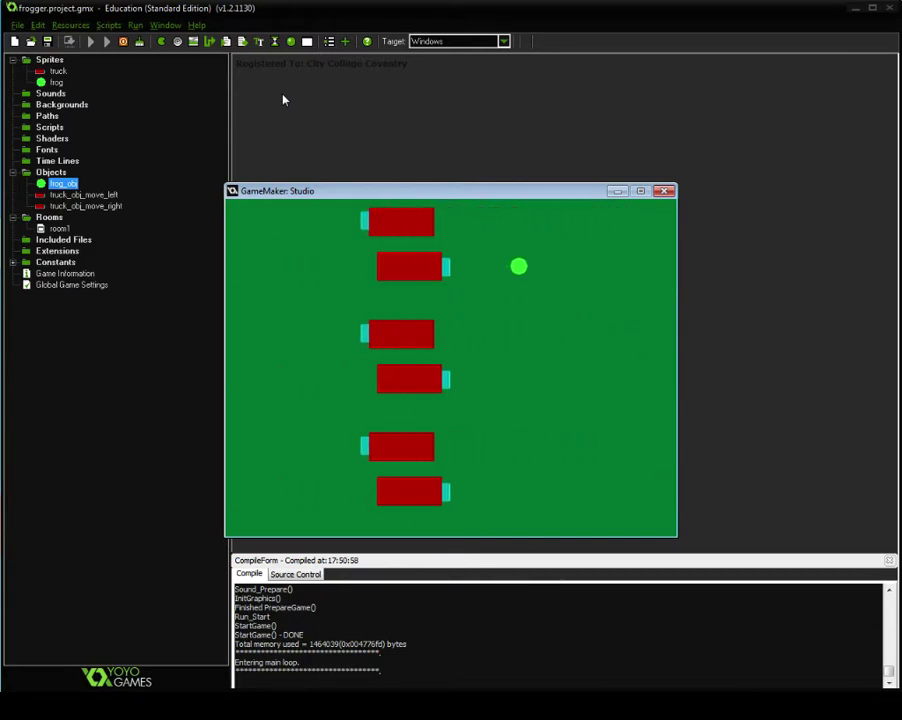
key("Up")
key("Left")
key("Left")
key("Down")
key("Down")
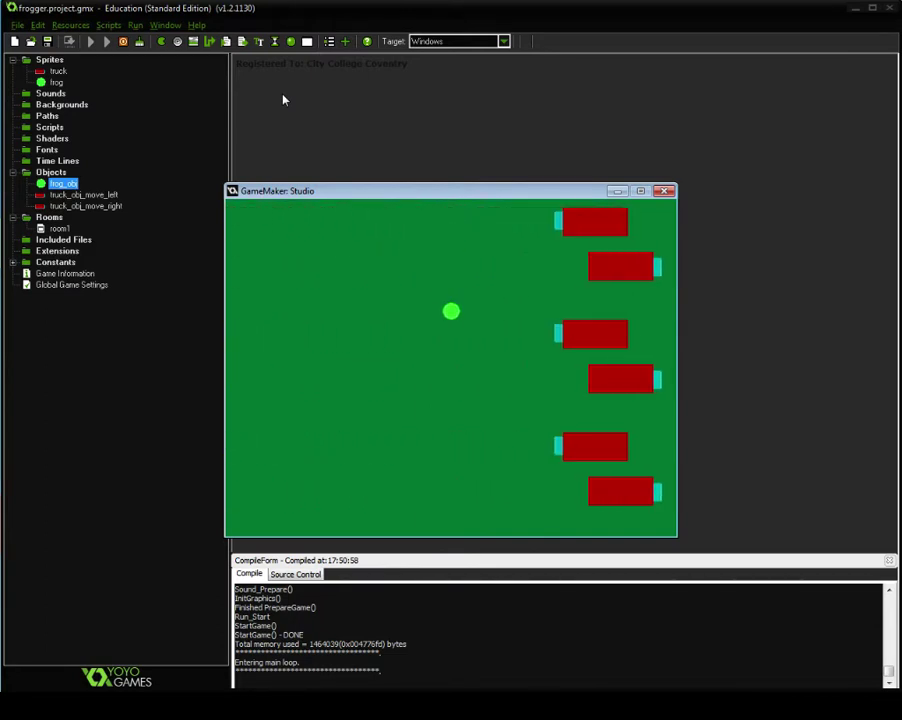
key("Down")
key("Right")
key("Down")
key("Right")
key("Right")
key("Left")
key("Down")
key("Down")
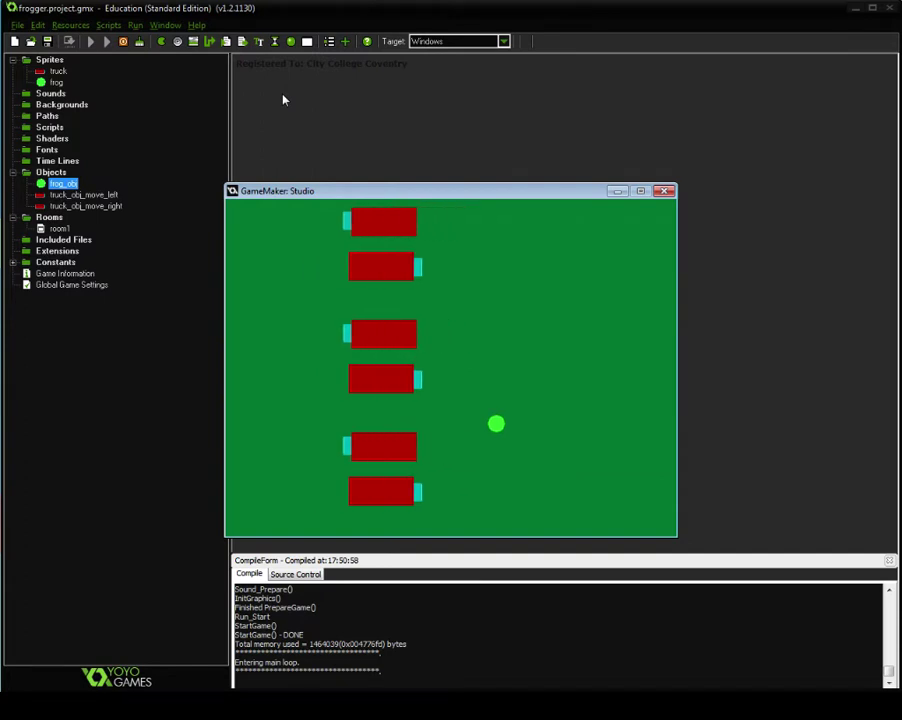
key("Left")
key("Left")
key("Down")
key("Left")
key("Down")
key("Right")
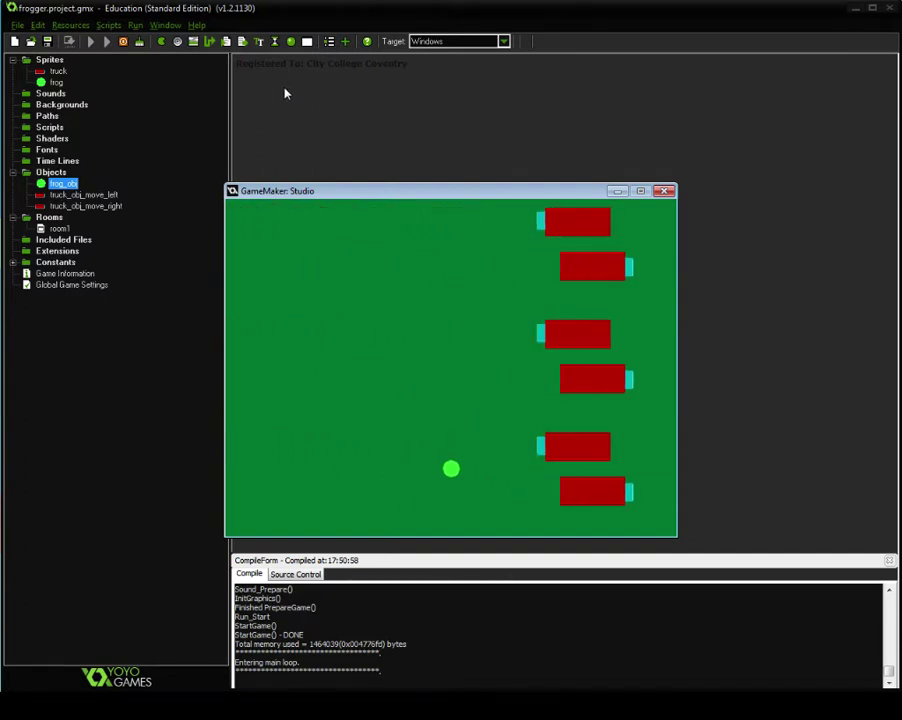
key("Down")
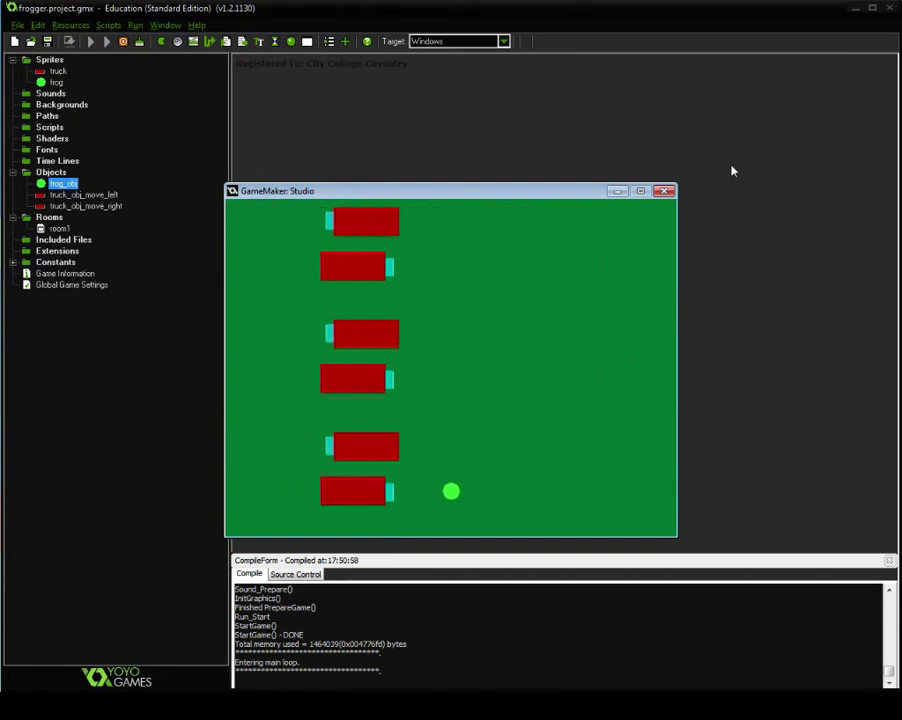
key("Up")
key("Down")
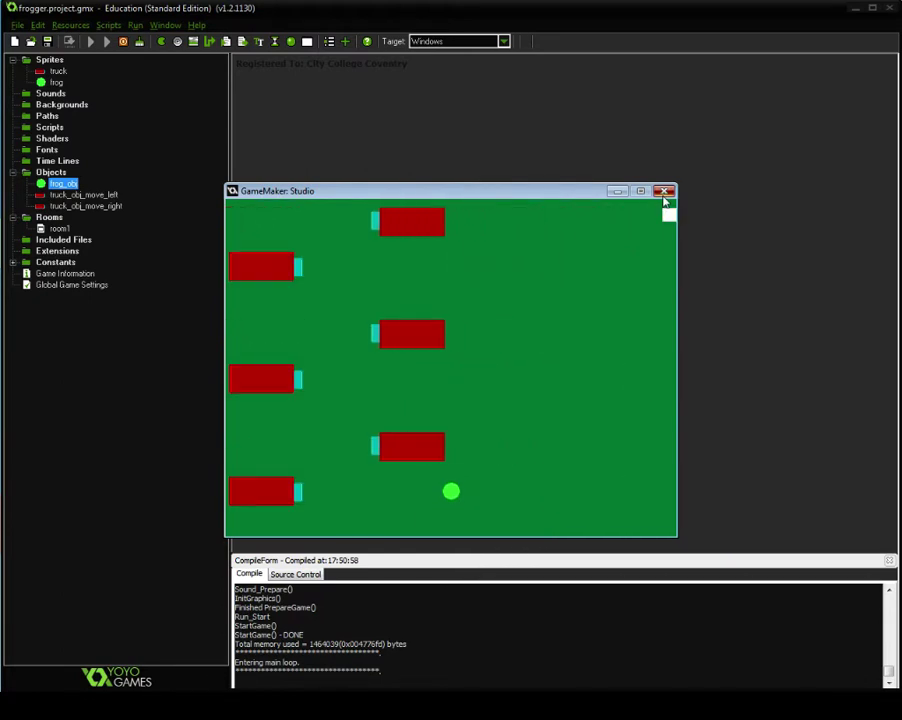
left_click(664, 193)
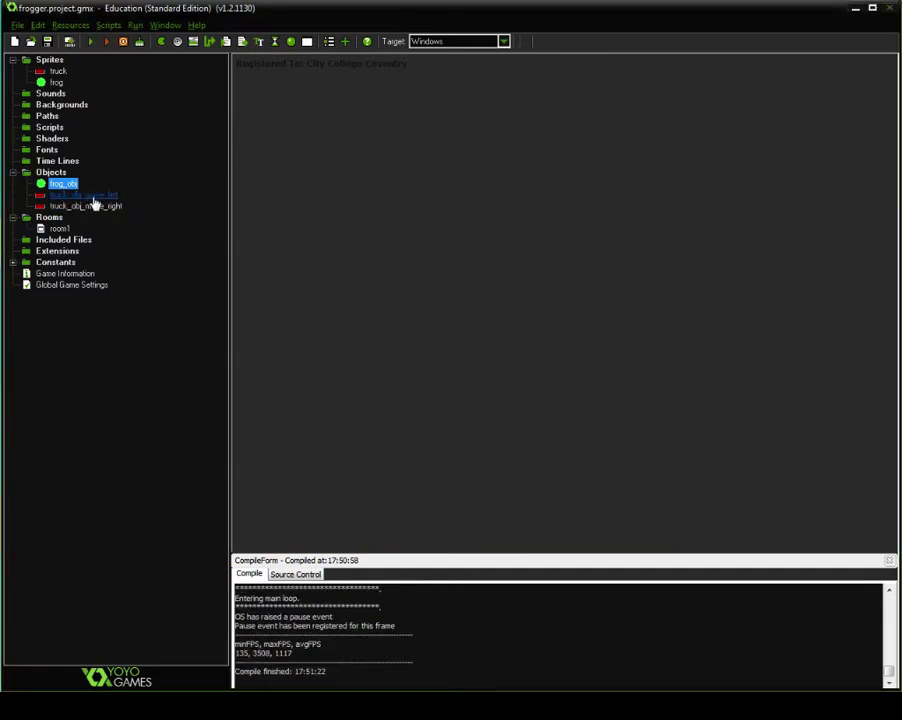
Step: Create a new object named blue_truck_fast and assign it the truck sprite
double_click(88, 195)
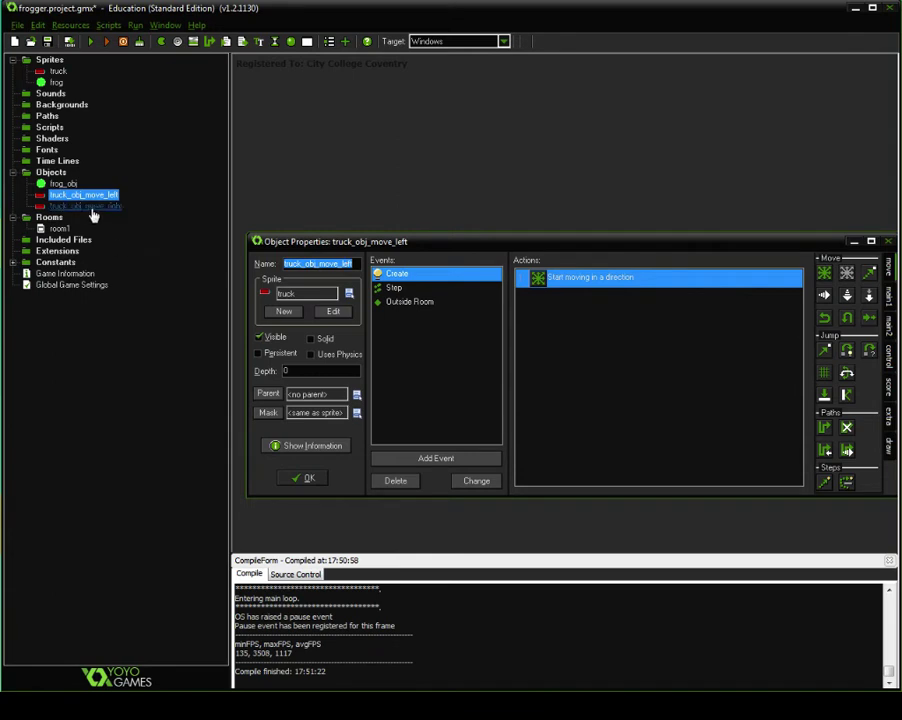
left_click(303, 478)
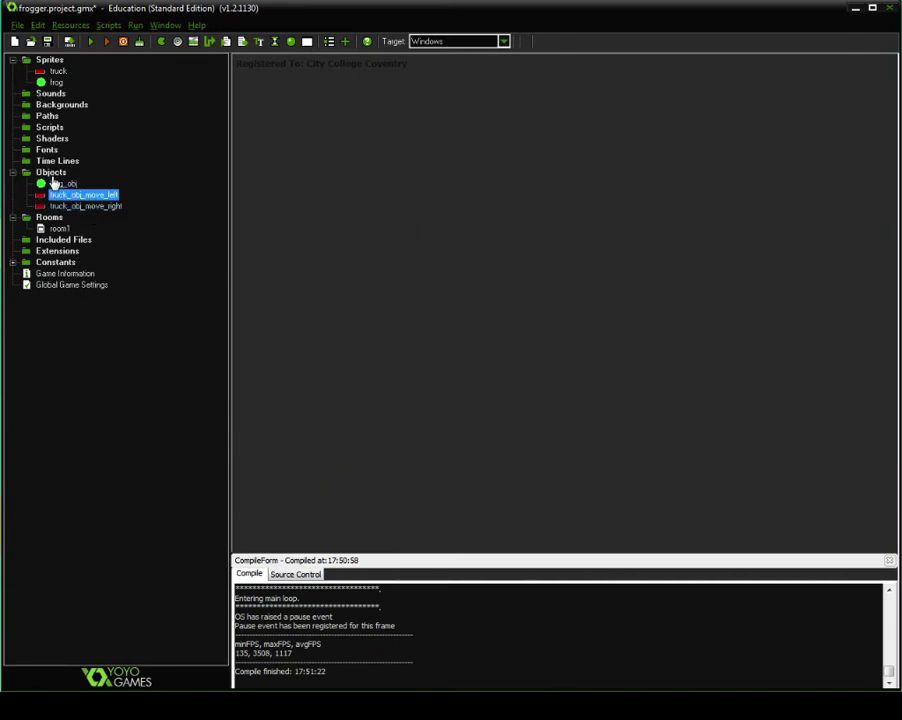
left_click(48, 59)
right_click(51, 173)
left_click(43, 183)
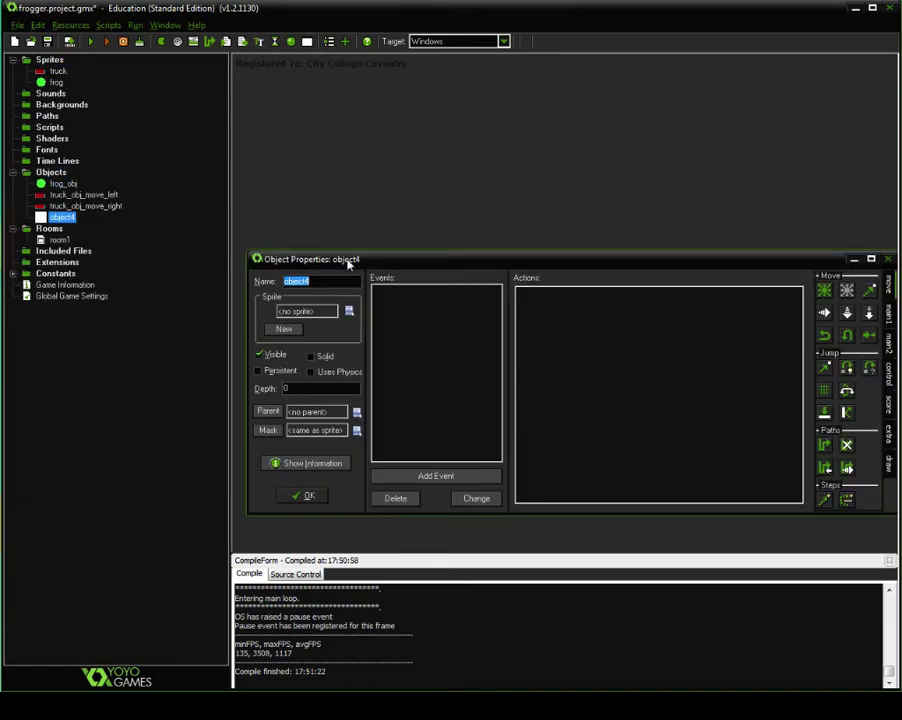
type("blue")
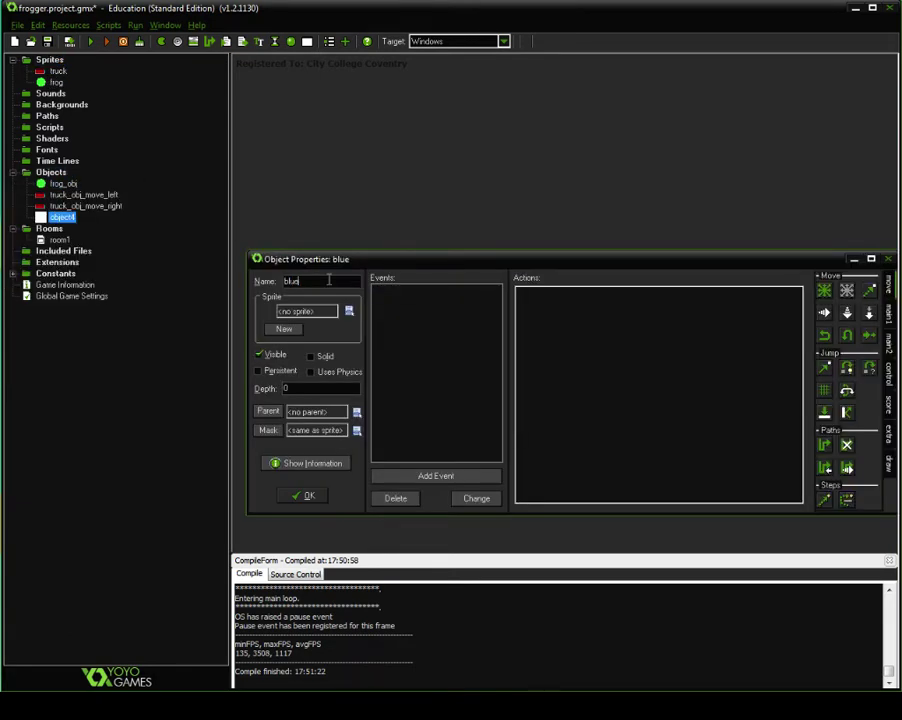
type("_trcuK")
key("BackSpace")
key("BackSpace")
key("BackSpace")
type("uc")
type("l")
key("BackSpace")
left_click(349, 311)
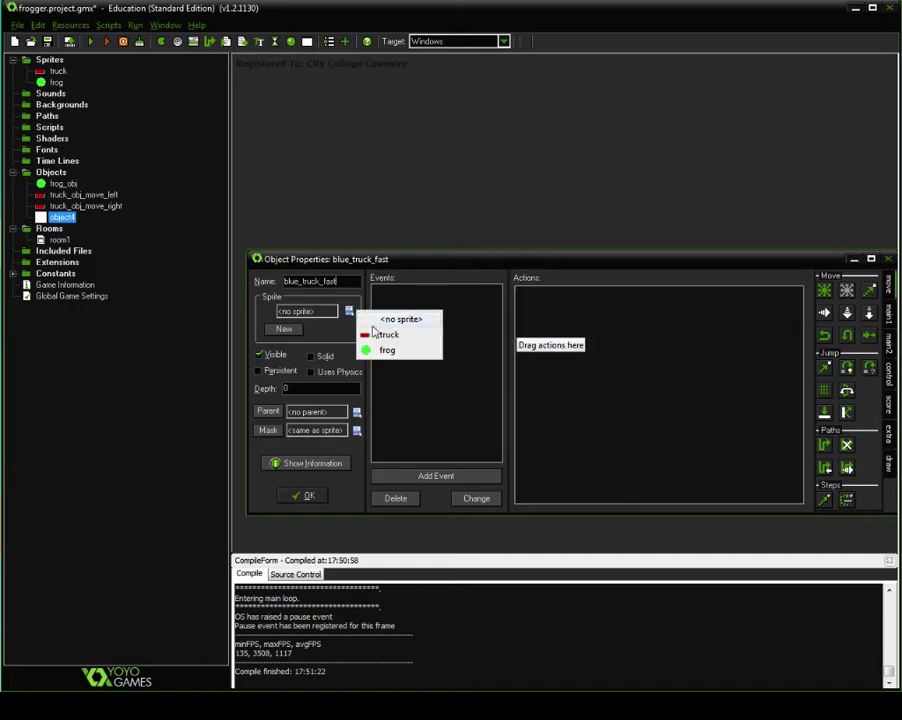
left_click(378, 333)
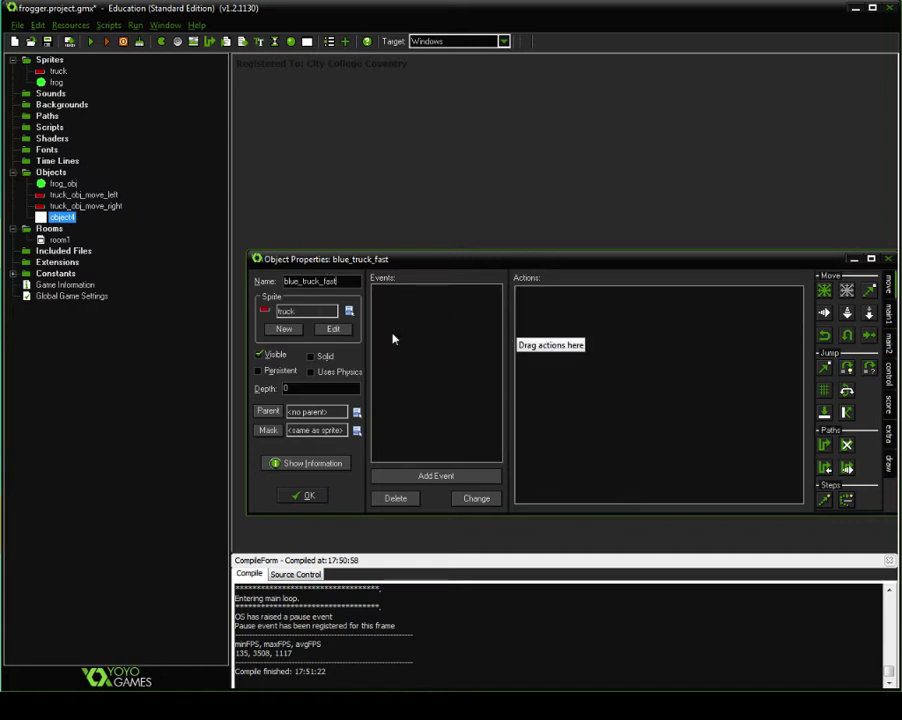
Step: Add a Create event to blue_truck_fast with a Color Sprite action set to bright blue
left_click(454, 478)
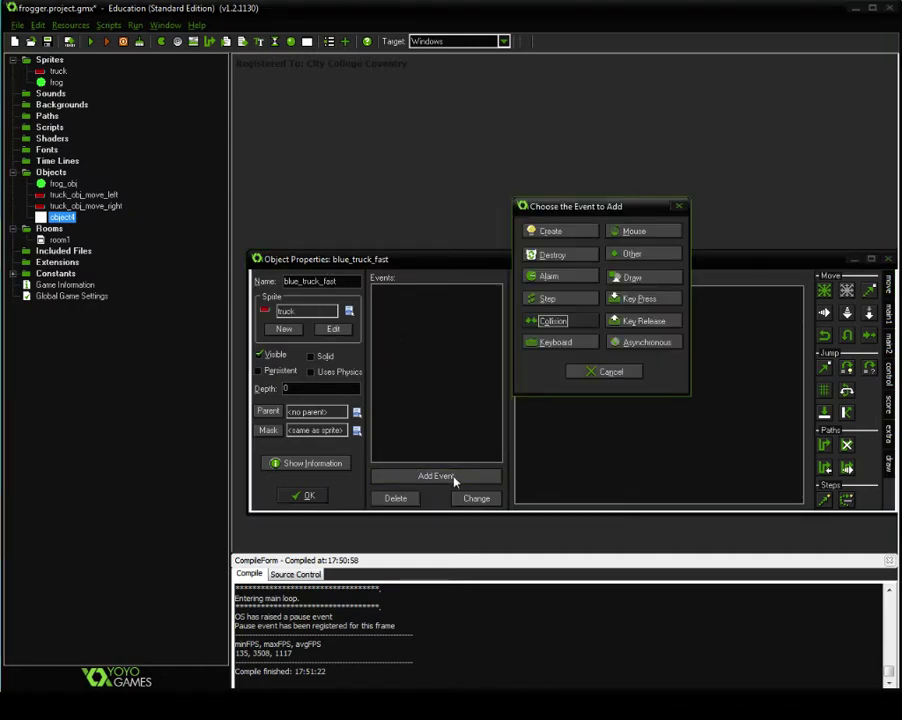
left_click(566, 232)
left_click(891, 326)
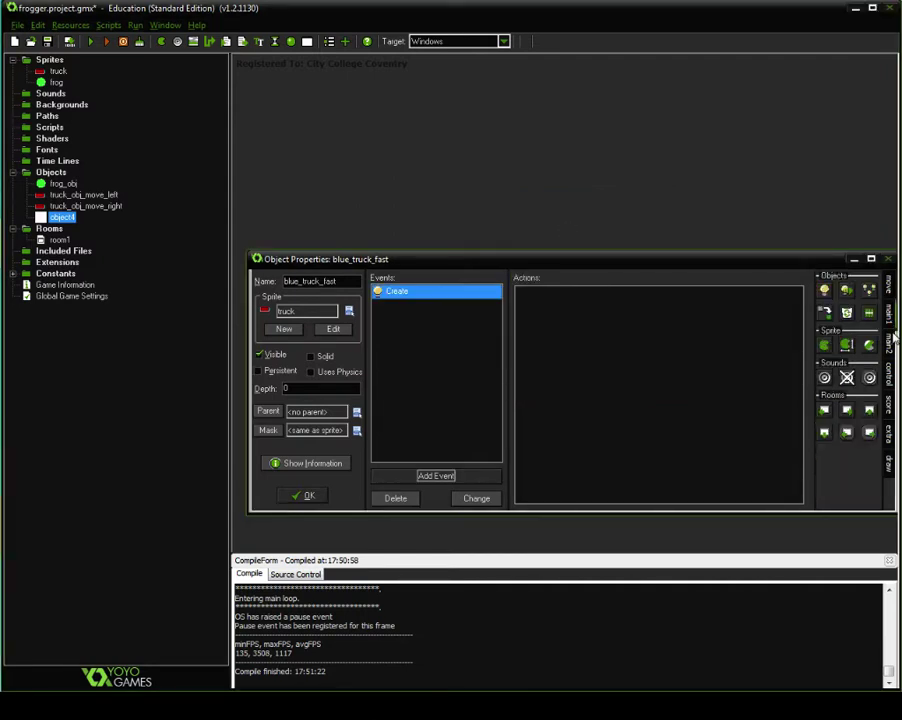
left_click_drag(520, 263, 513, 211)
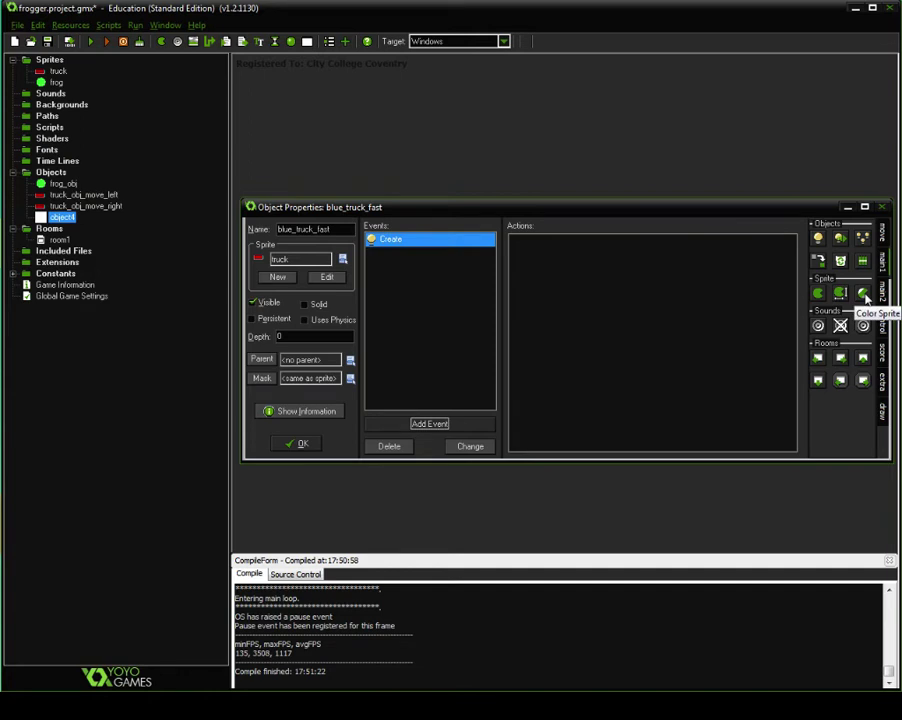
left_click_drag(861, 293, 608, 302)
left_click(641, 291)
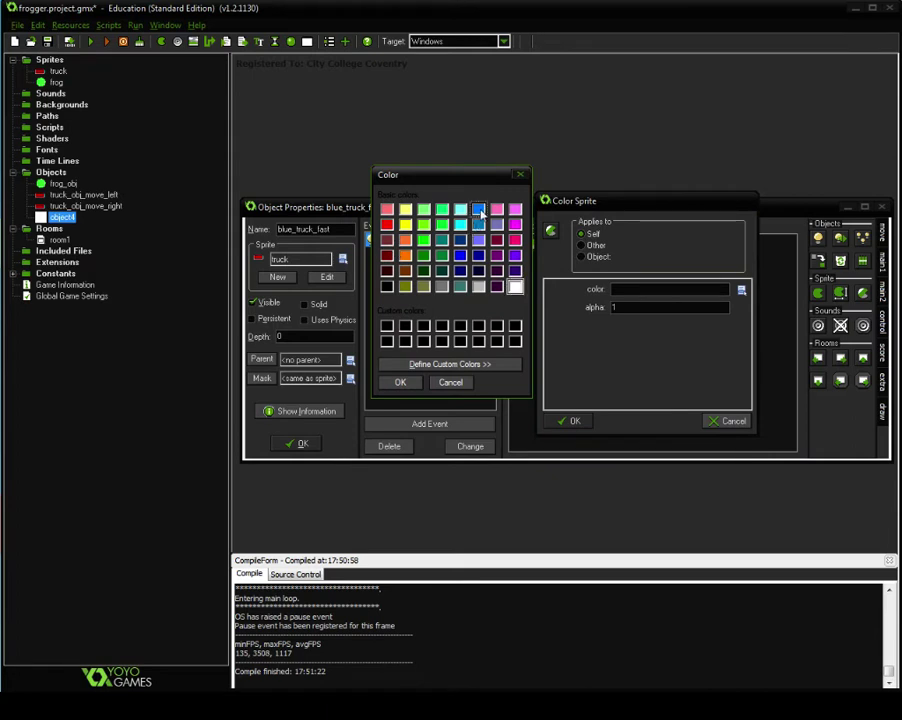
left_click(400, 384)
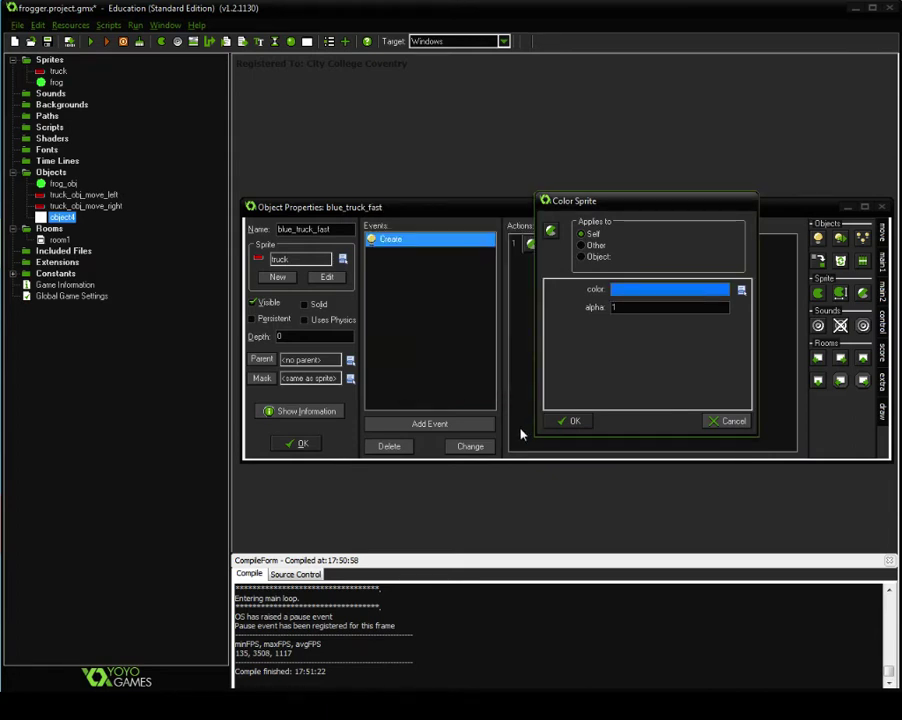
left_click(557, 422)
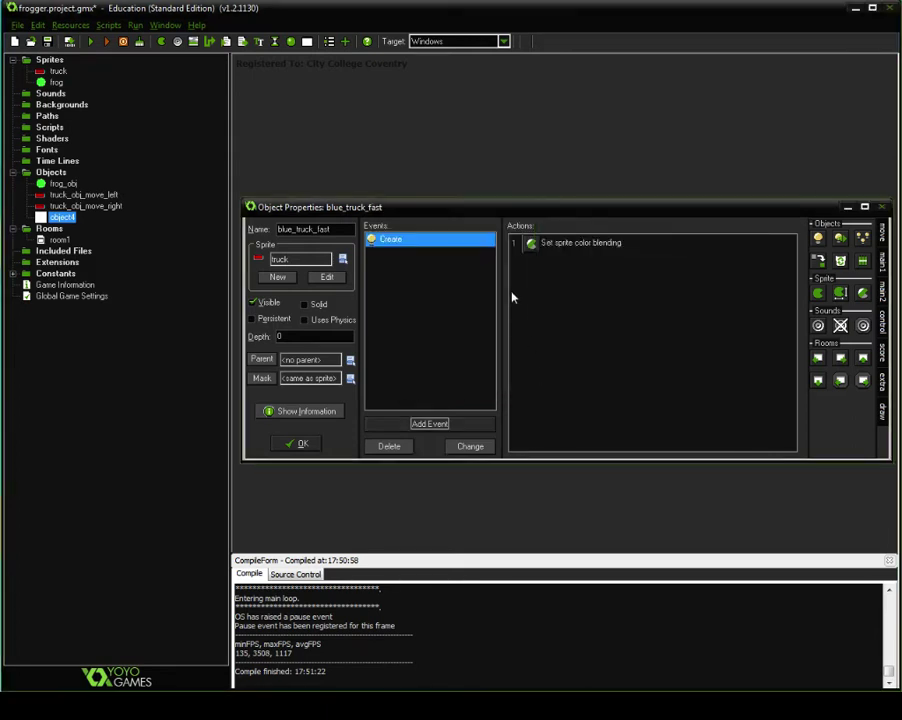
Step: Add a Move Fixed action to blue_truck_fast's Create event, moving right at speed 3
left_click(444, 425)
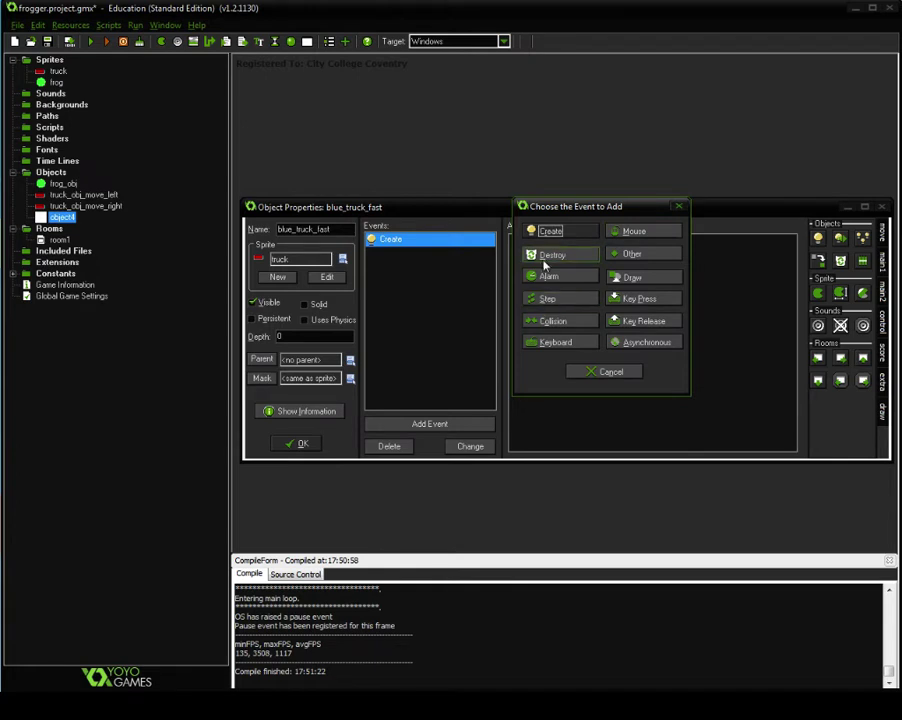
left_click(614, 374)
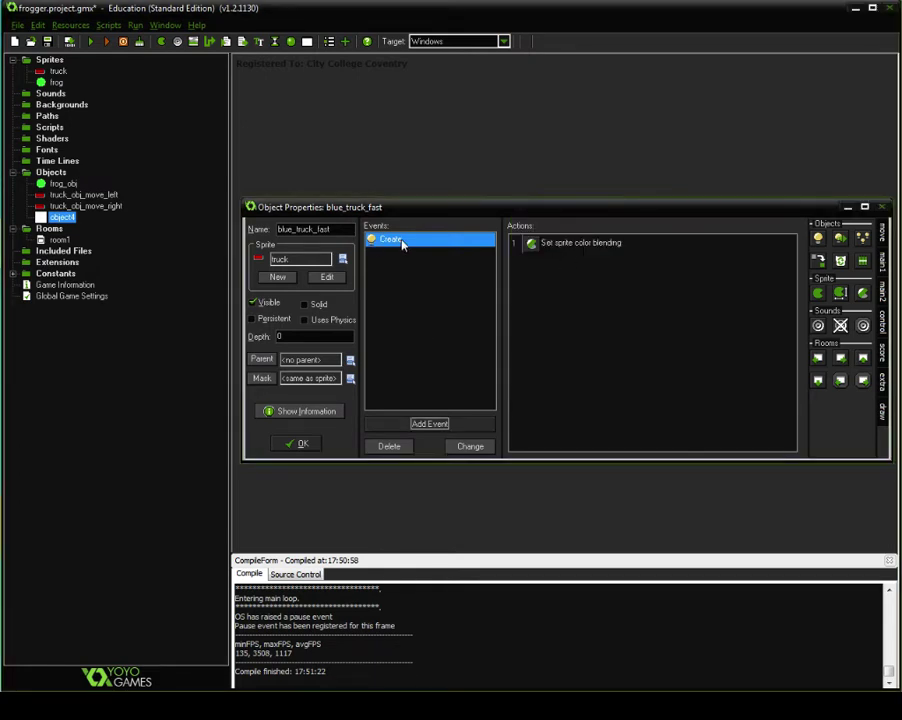
left_click(884, 240)
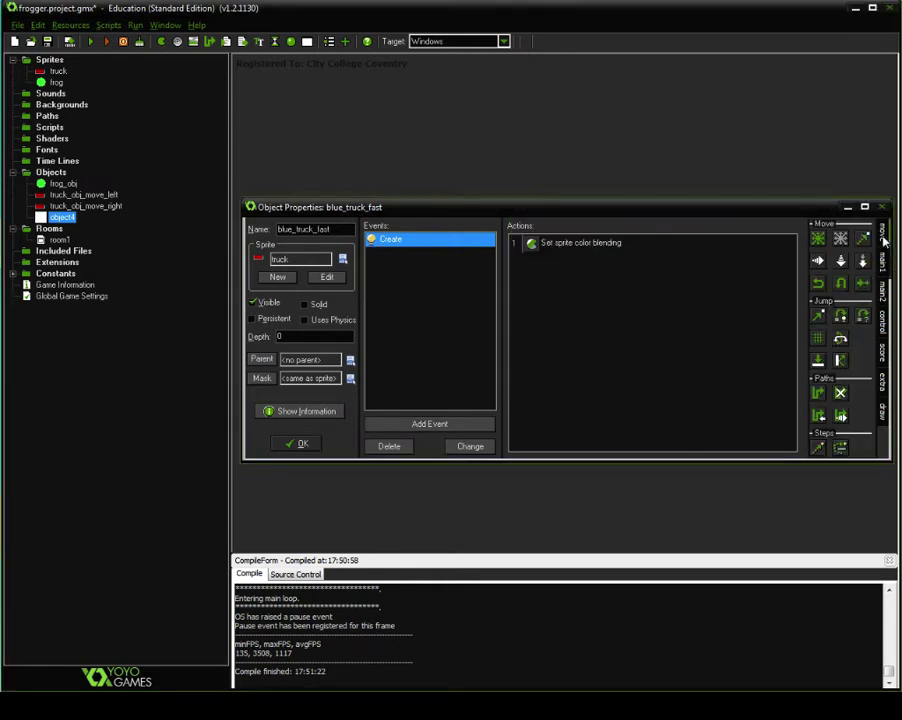
left_click_drag(820, 241, 677, 333)
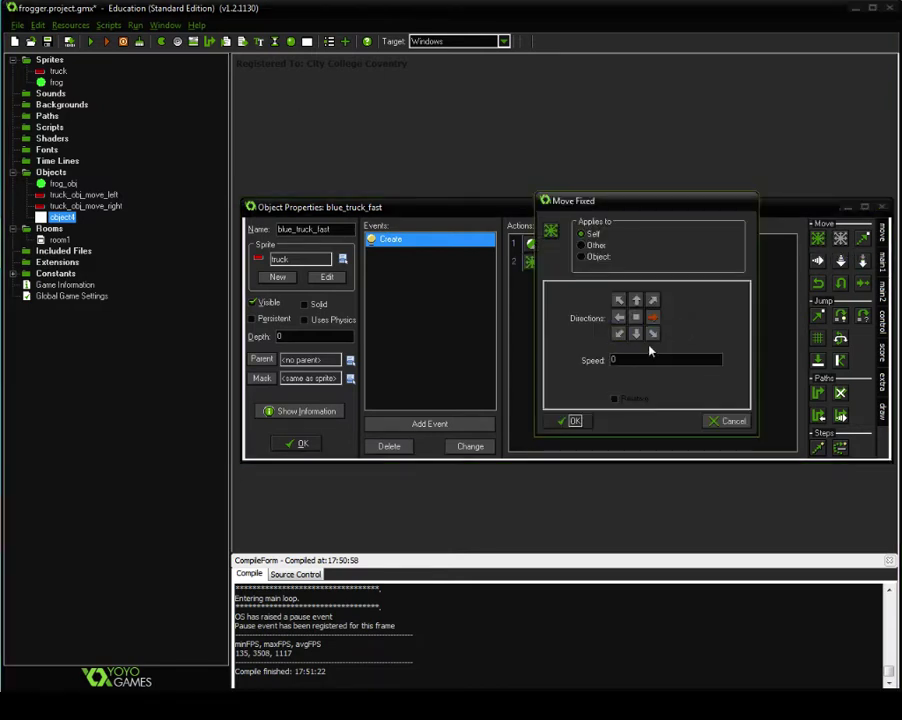
double_click(646, 358)
type("3")
left_click(570, 421)
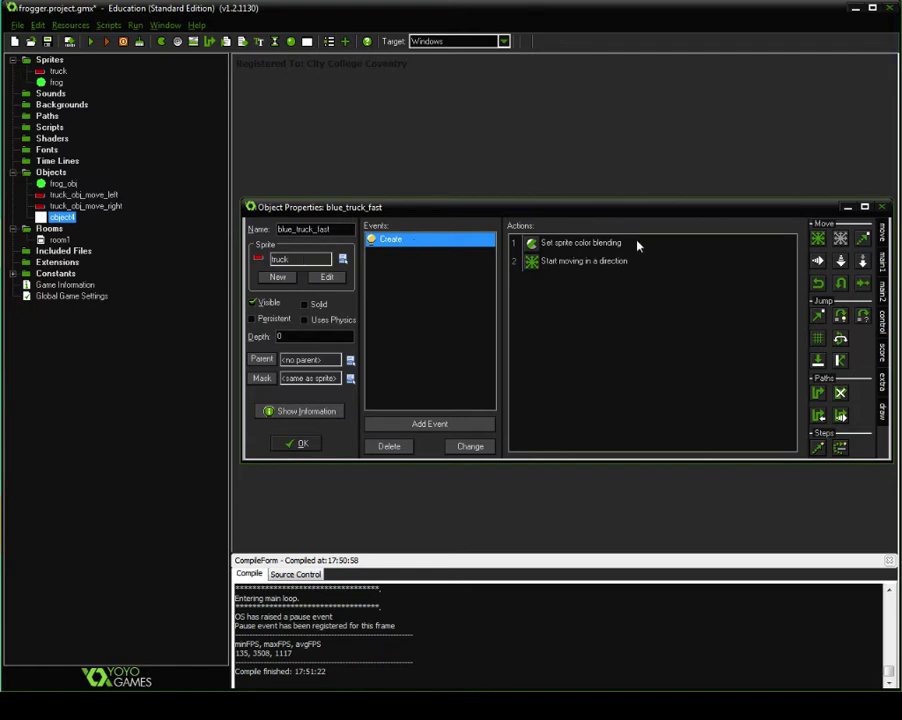
double_click(570, 270)
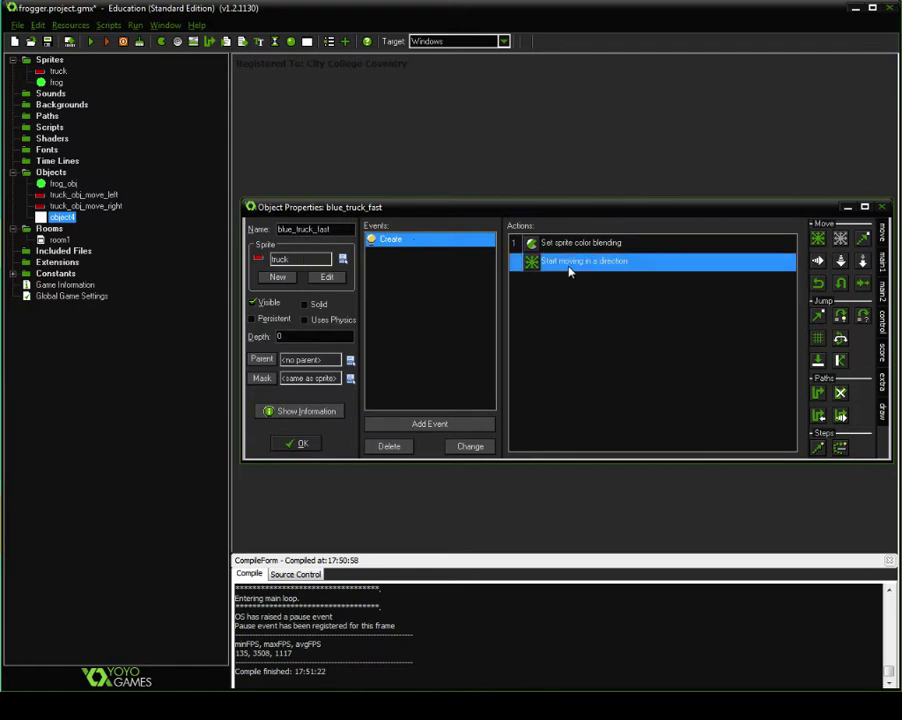
left_click(566, 421)
Step: Add an Outside Room event with a Jump to Start action to blue_truck_fast, and accept the object properties
left_click(432, 425)
left_click(661, 259)
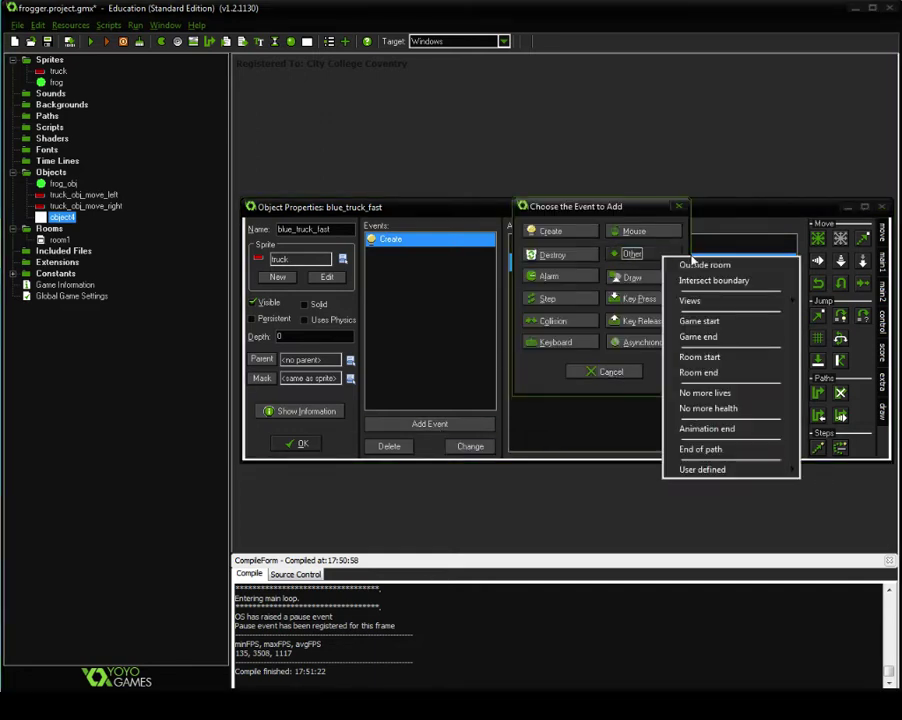
left_click(712, 265)
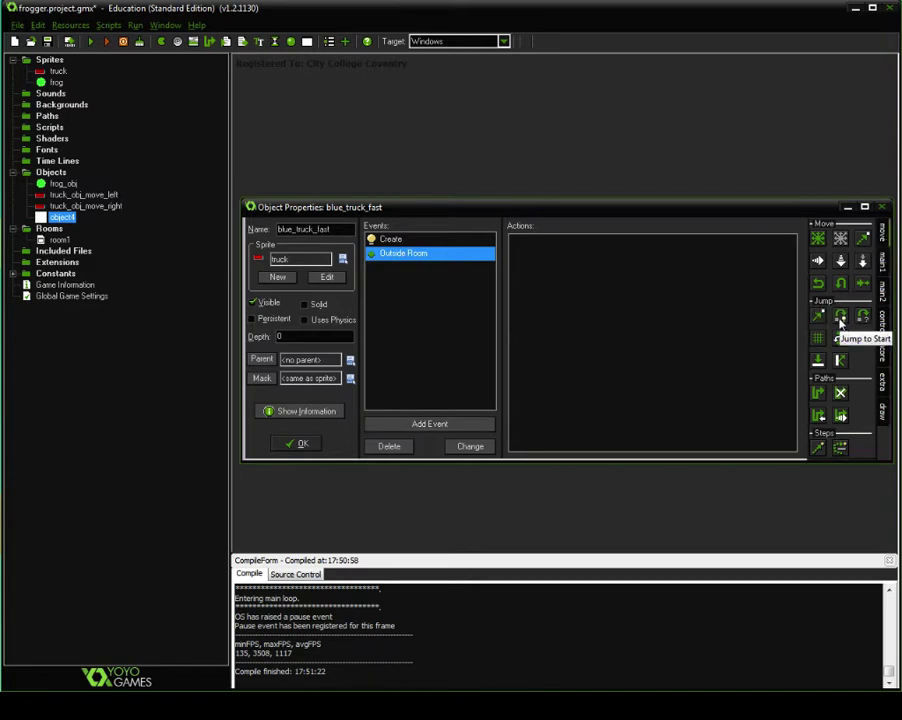
left_click_drag(822, 325, 688, 303)
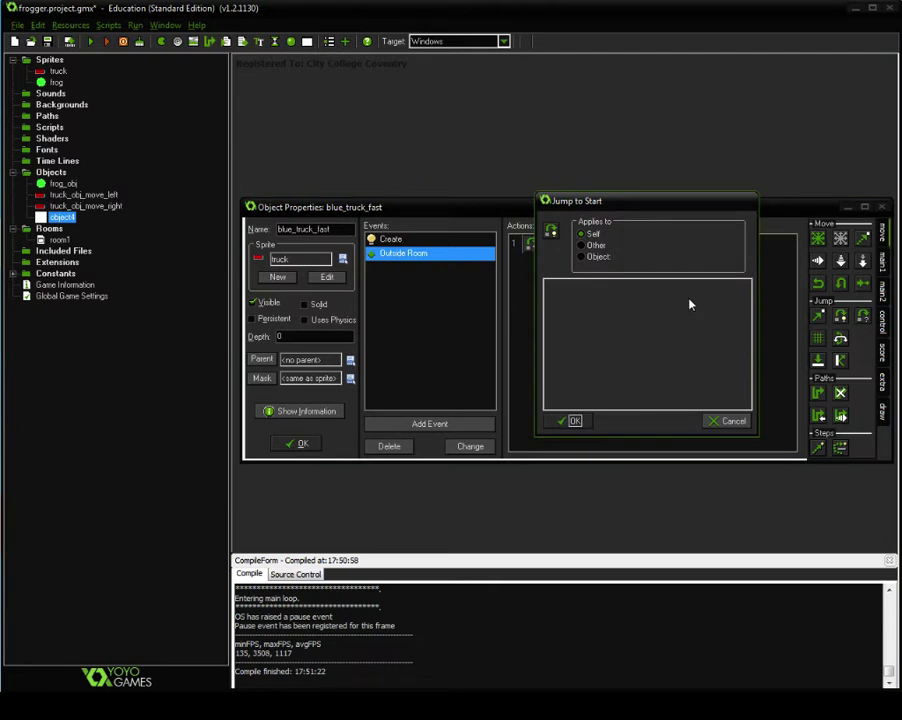
left_click(575, 421)
left_click(420, 241)
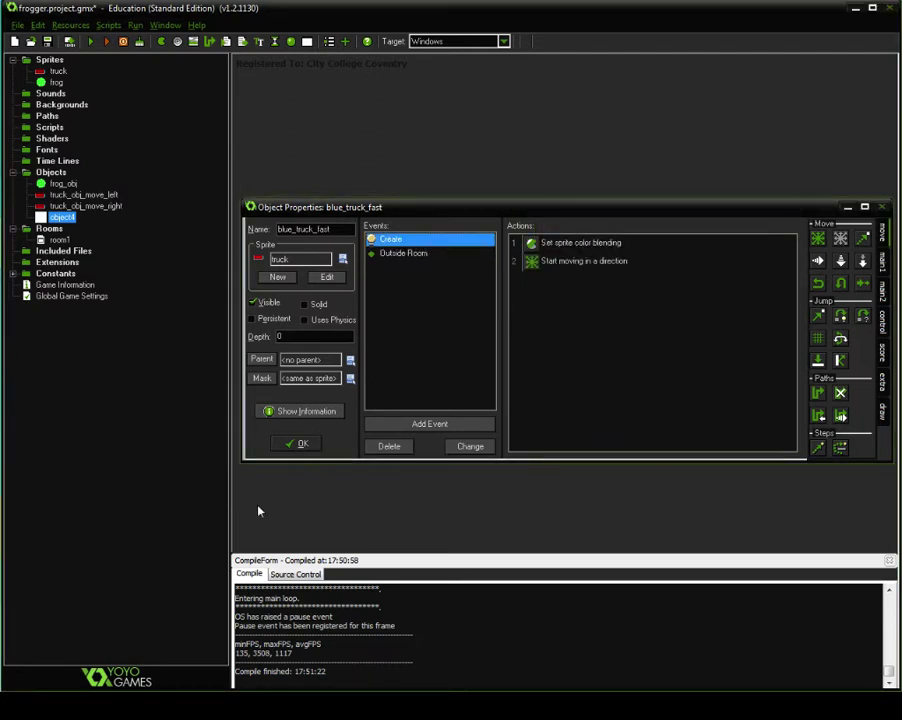
left_click(285, 445)
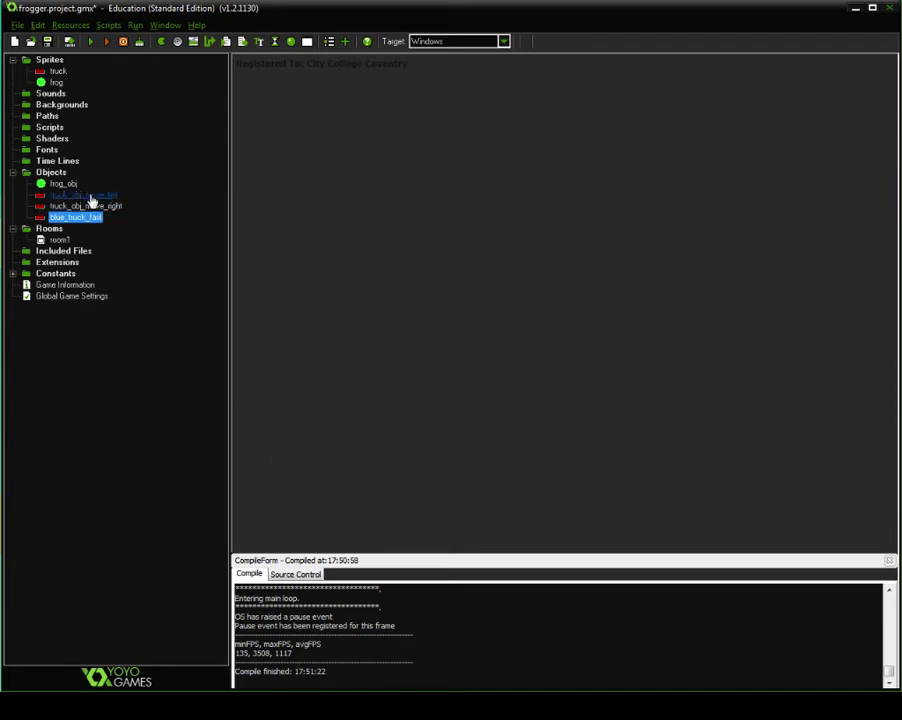
Step: Duplicate frog_obj's truck_obj_move_left collision event, with its room restart action, as a collision with blue_truck_fast, and accept the object properties
double_click(62, 184)
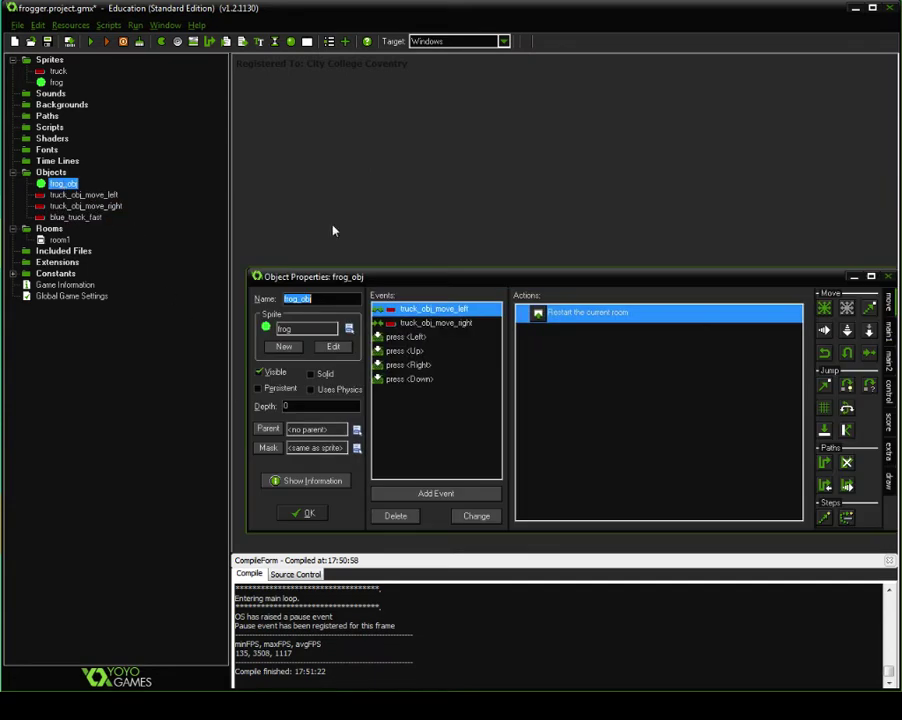
left_click(437, 324)
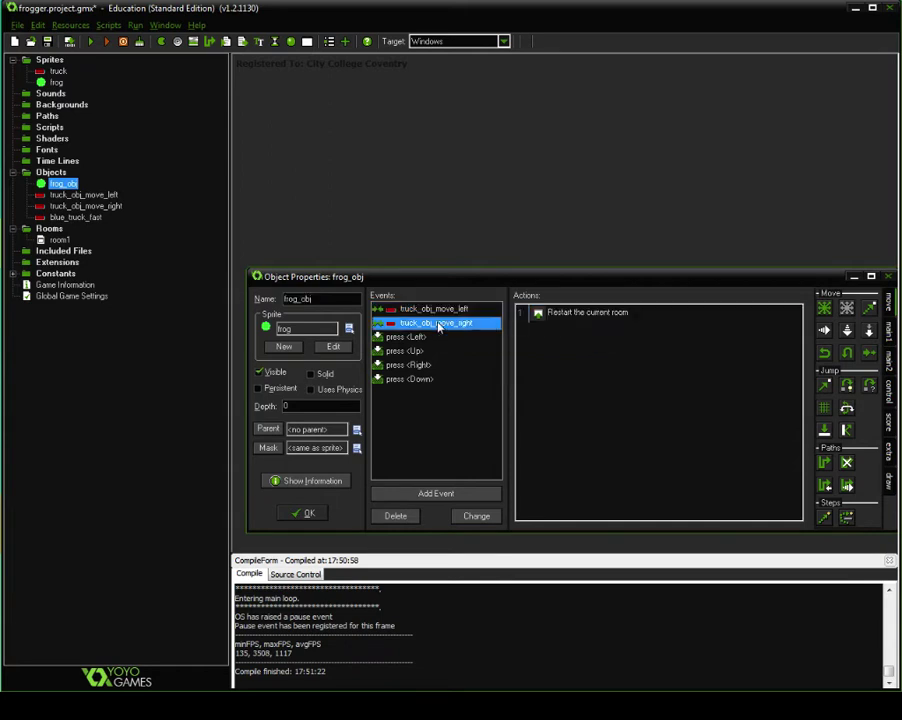
left_click(424, 310)
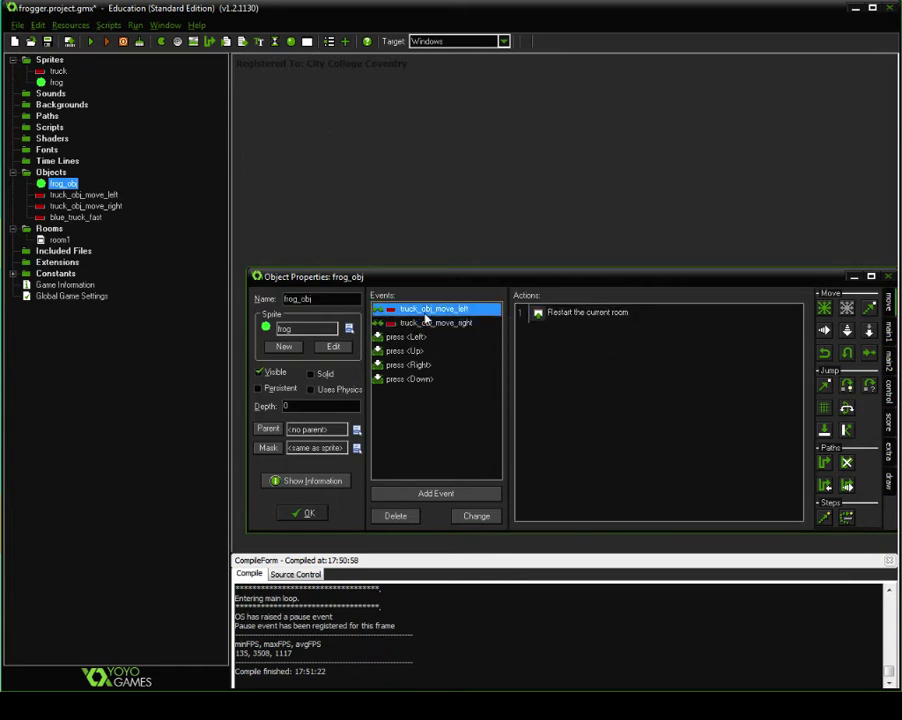
left_click(425, 323)
left_click(429, 309)
left_click(430, 322)
left_click(431, 310)
right_click(431, 310)
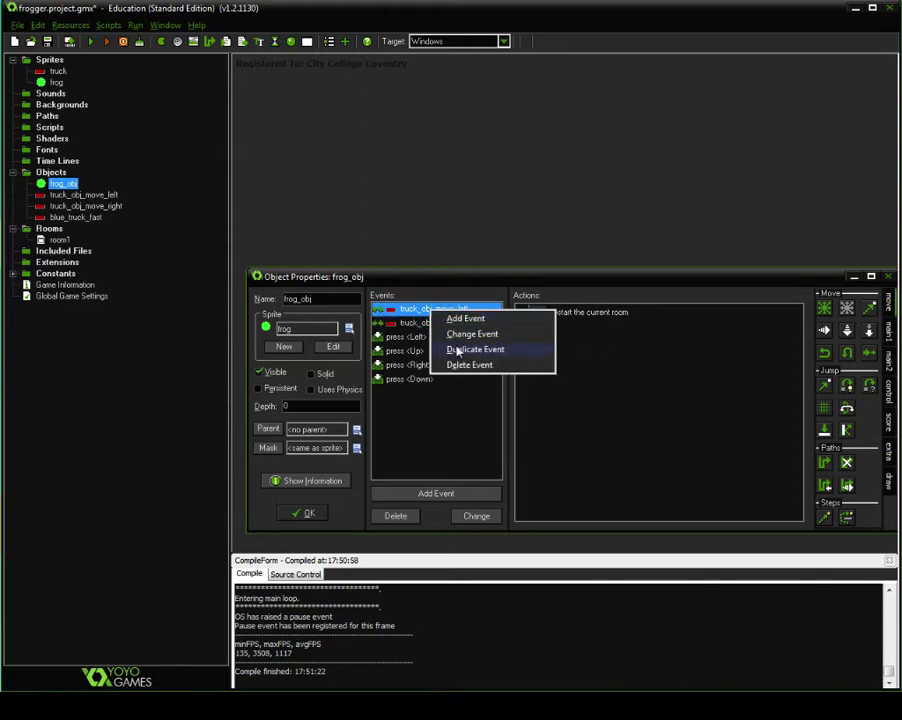
left_click(462, 348)
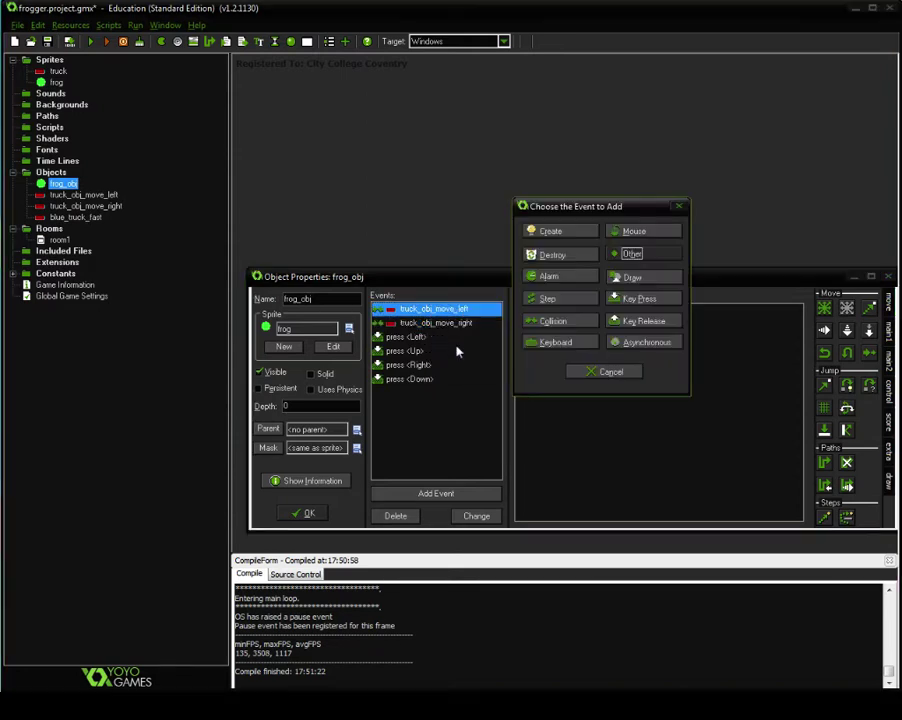
left_click(548, 320)
left_click(599, 375)
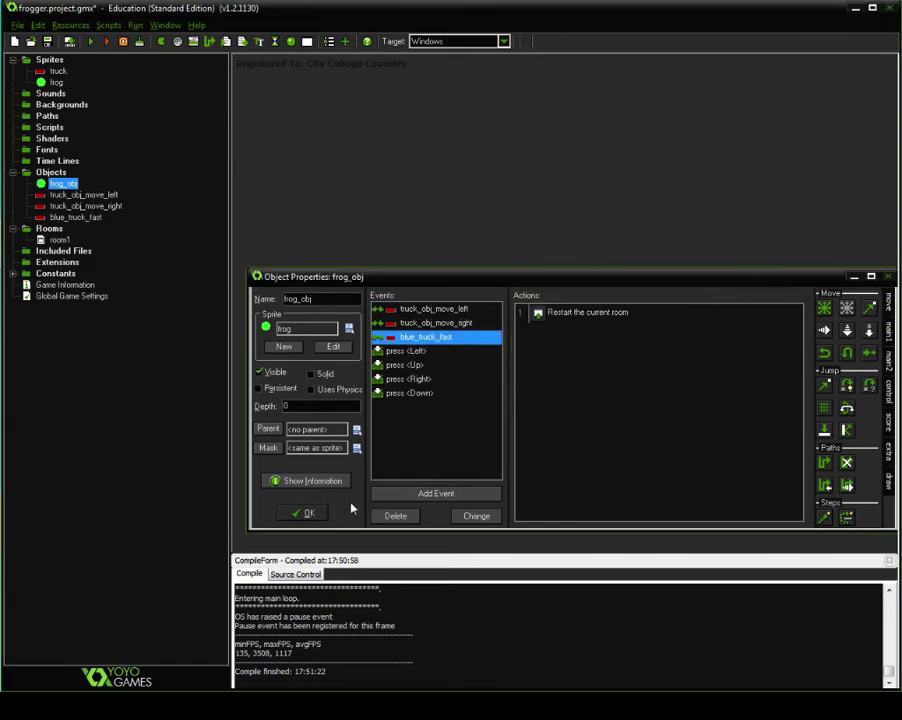
left_click(309, 513)
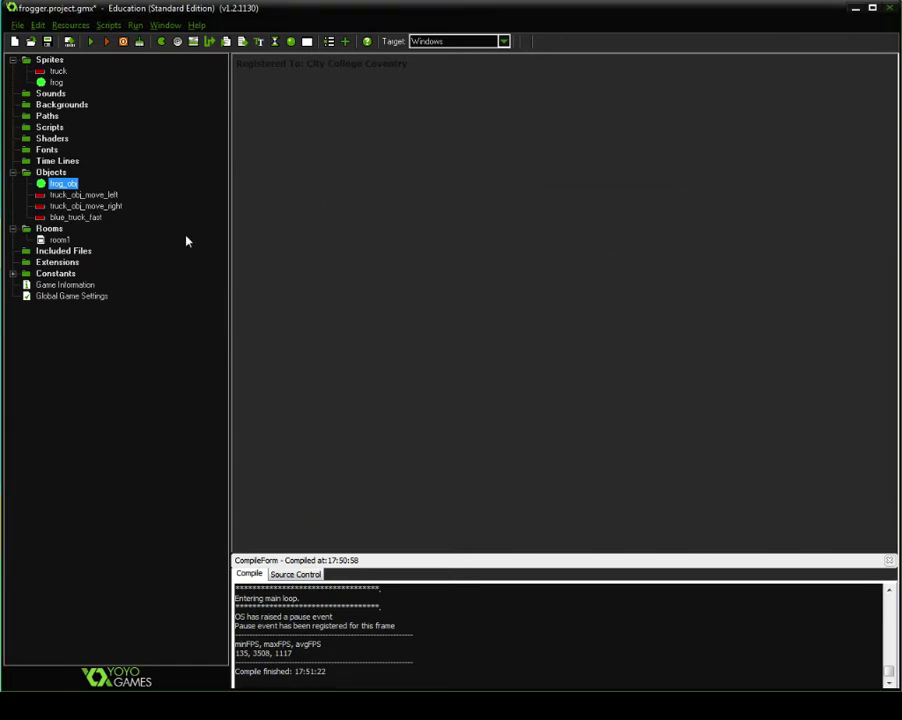
Step: Open room1 and choose blue_truck_fast as the object to place in the room
double_click(58, 240)
left_click(271, 172)
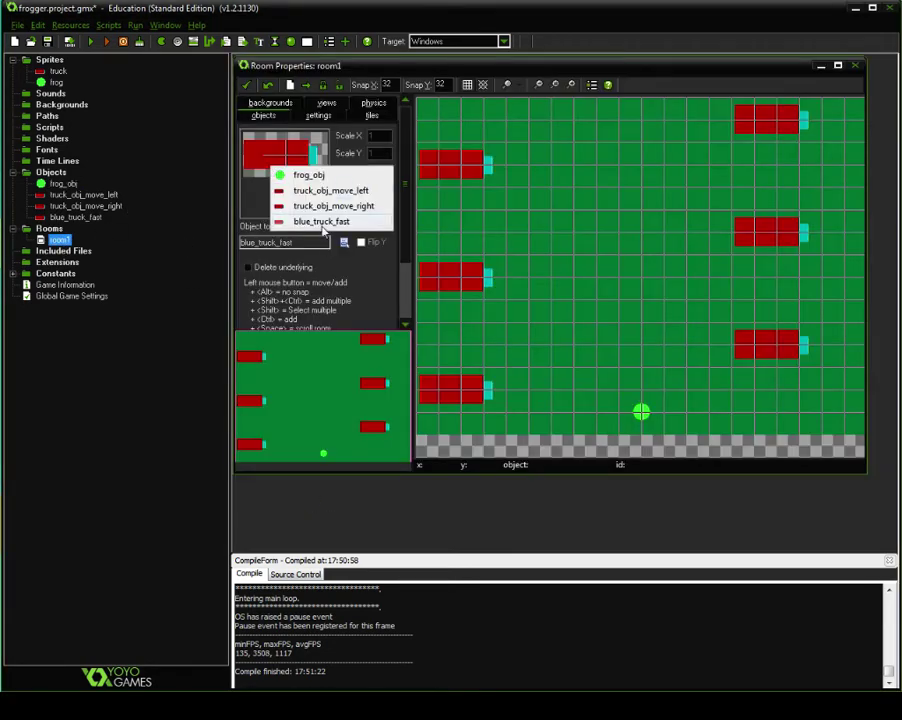
left_click(60, 243)
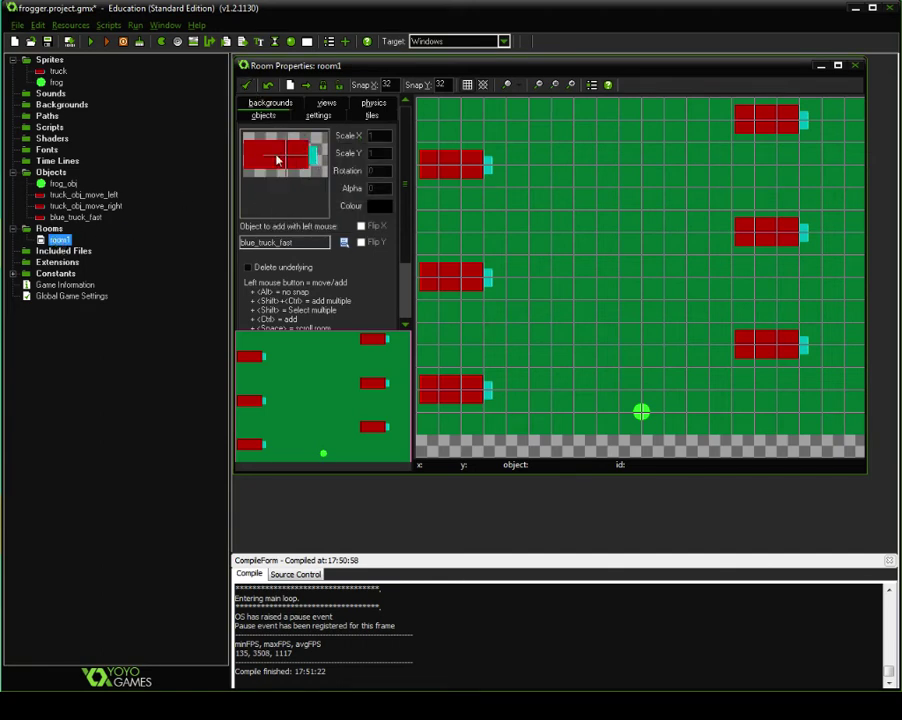
left_click(277, 160)
left_click(315, 207)
left_click(500, 215)
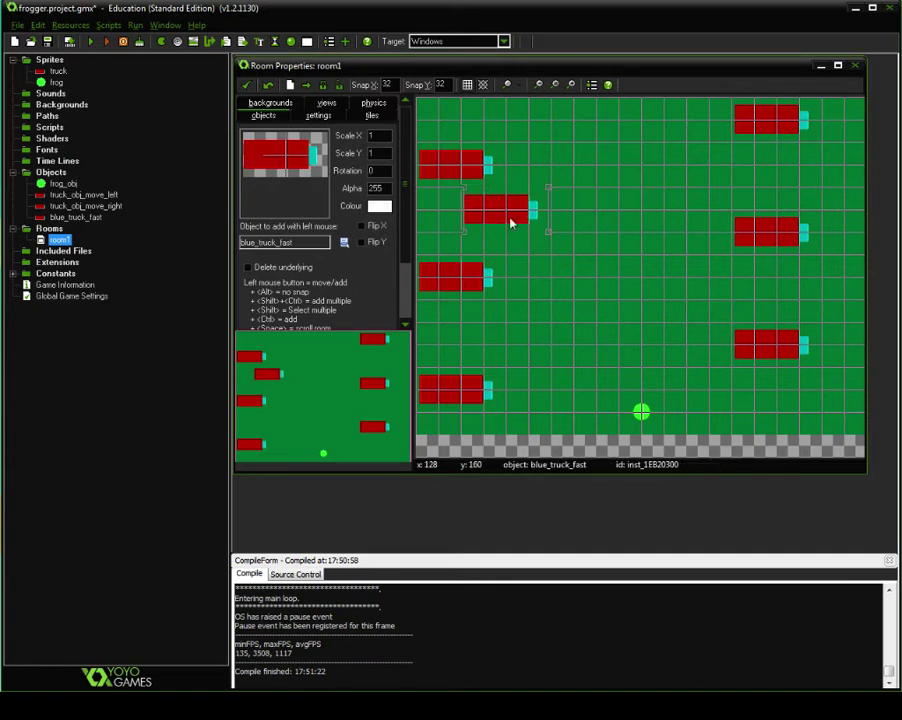
left_click_drag(510, 222, 564, 291)
scroll(560, 328, "down", 1, "ctrl")
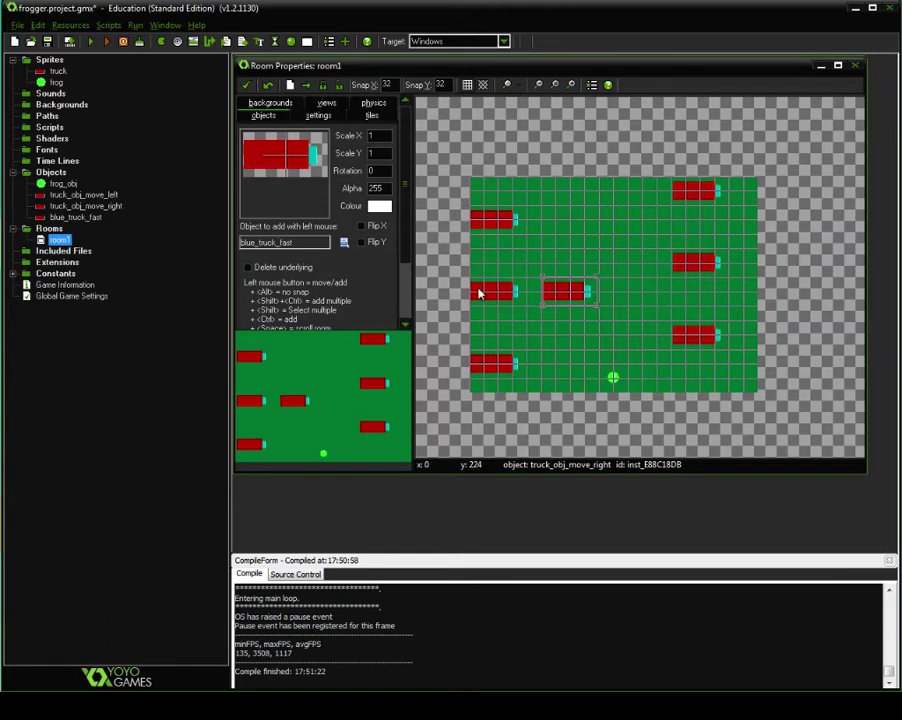
right_click(566, 290)
left_click(590, 294)
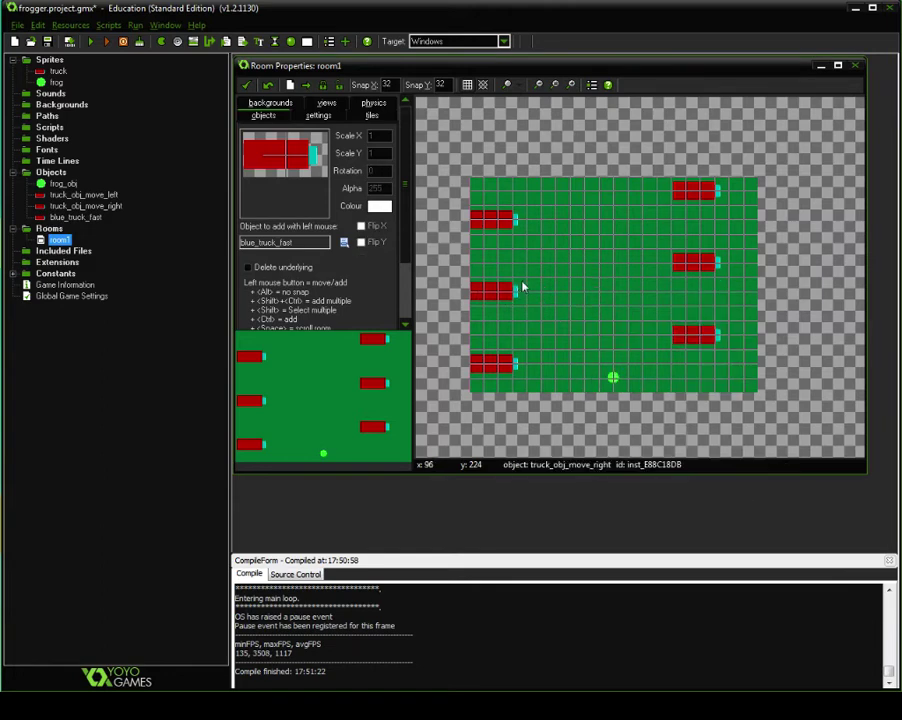
Step: Replace the middle truck on the left side of room1 with a blue_truck_fast instance and save the room
right_click(499, 296)
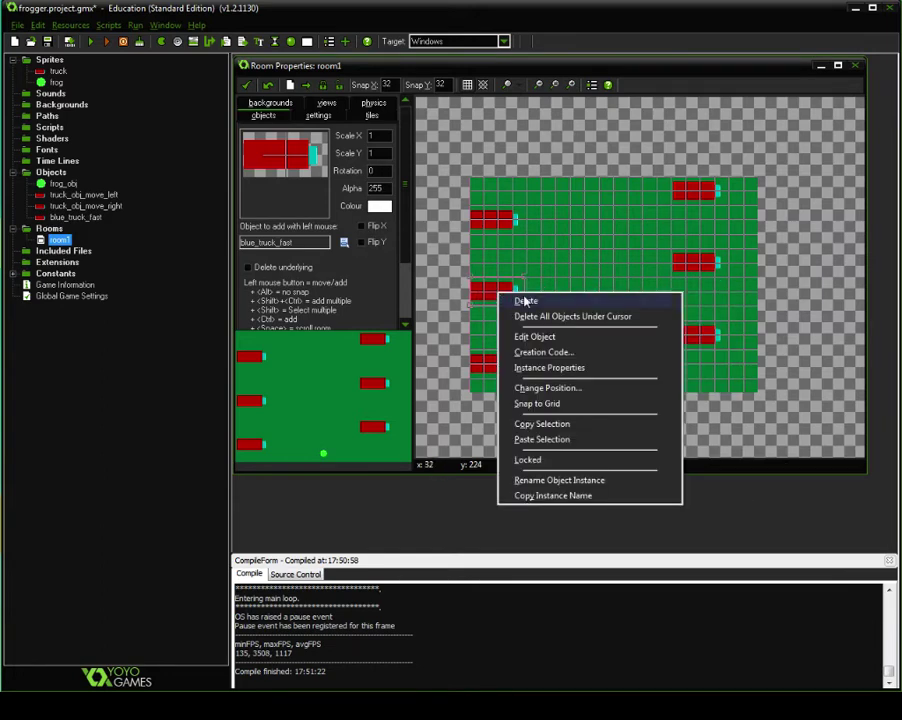
left_click(526, 302)
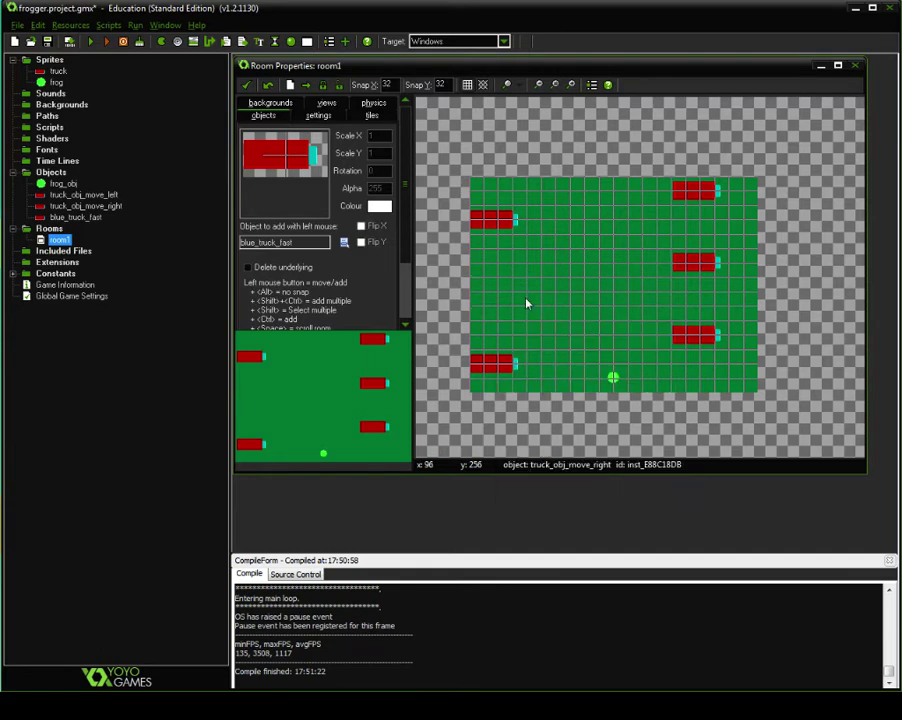
left_click(344, 242)
left_click(341, 232)
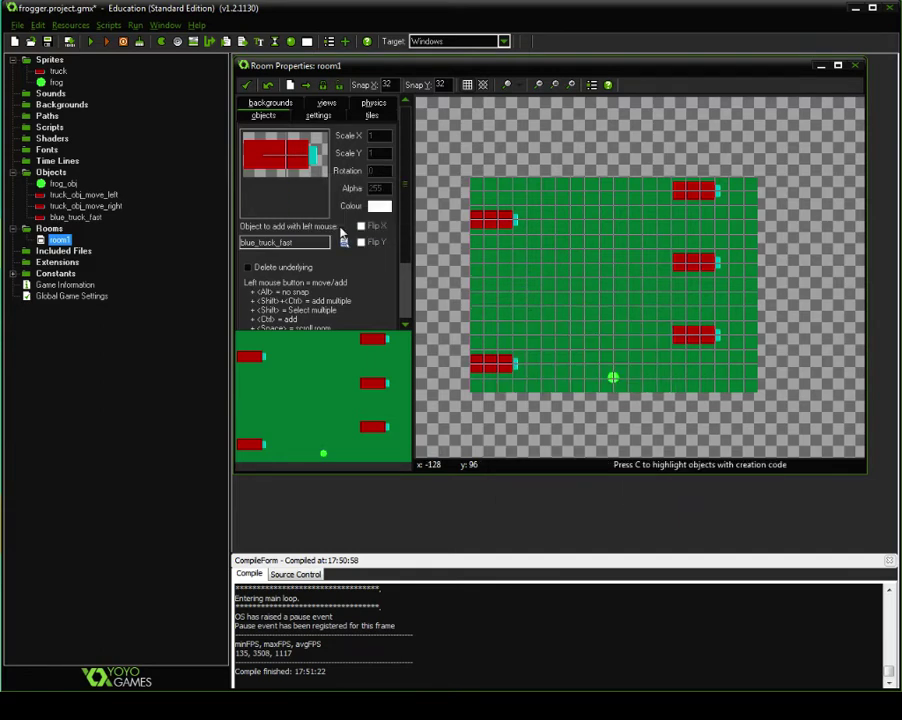
left_click_drag(525, 293, 504, 304)
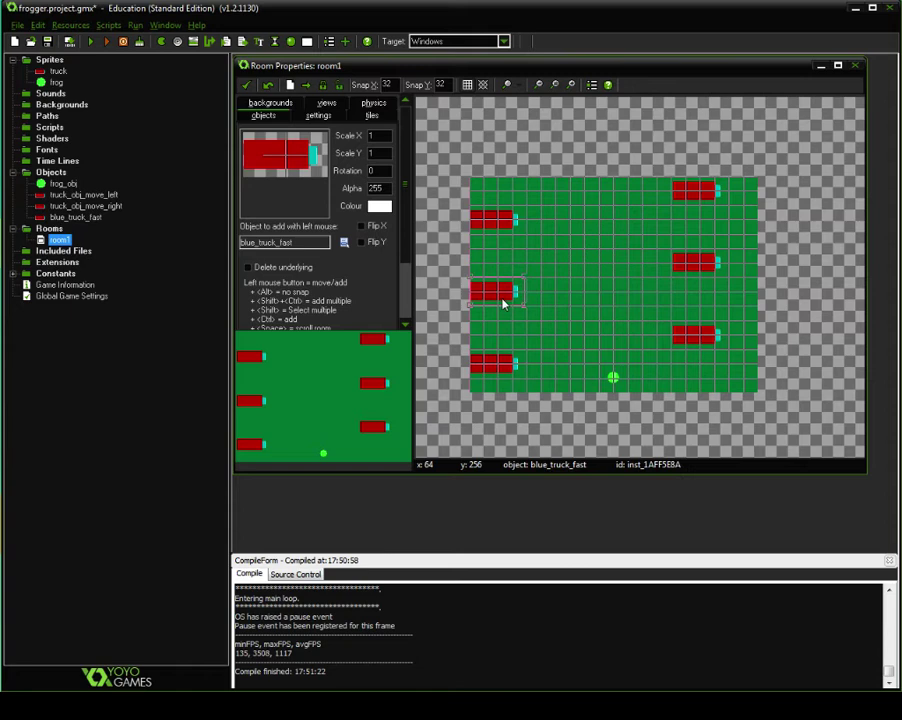
left_click(252, 87)
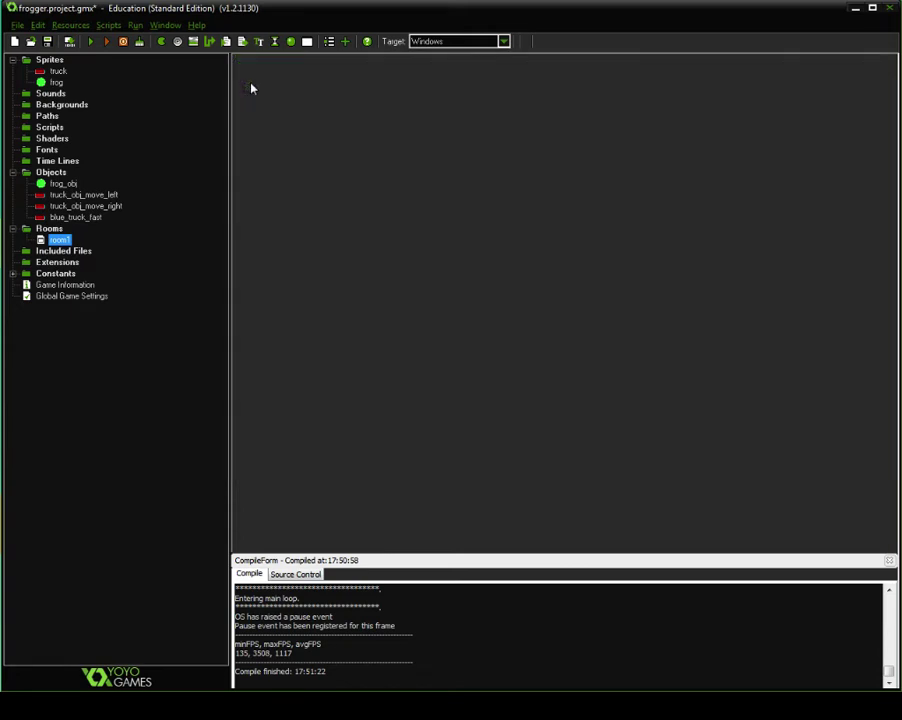
Step: Run the game, steer the frog back and forth through the traffic to test the fast truck, and close the game
left_click(97, 41)
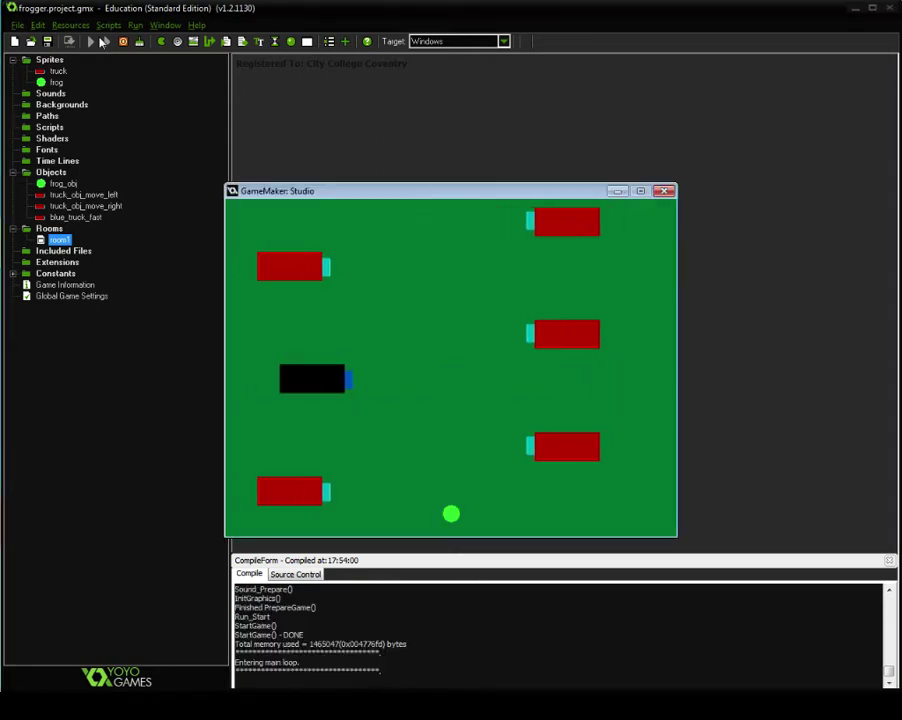
key("Right")
key("Up")
key("Left")
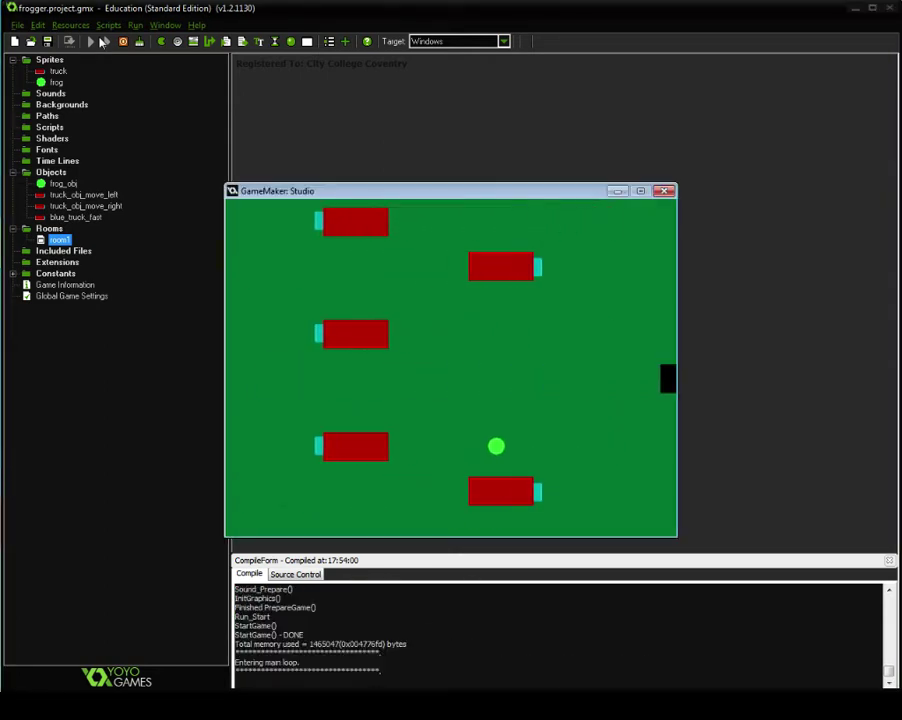
key("Up")
key("Right")
key("Left")
key("Up")
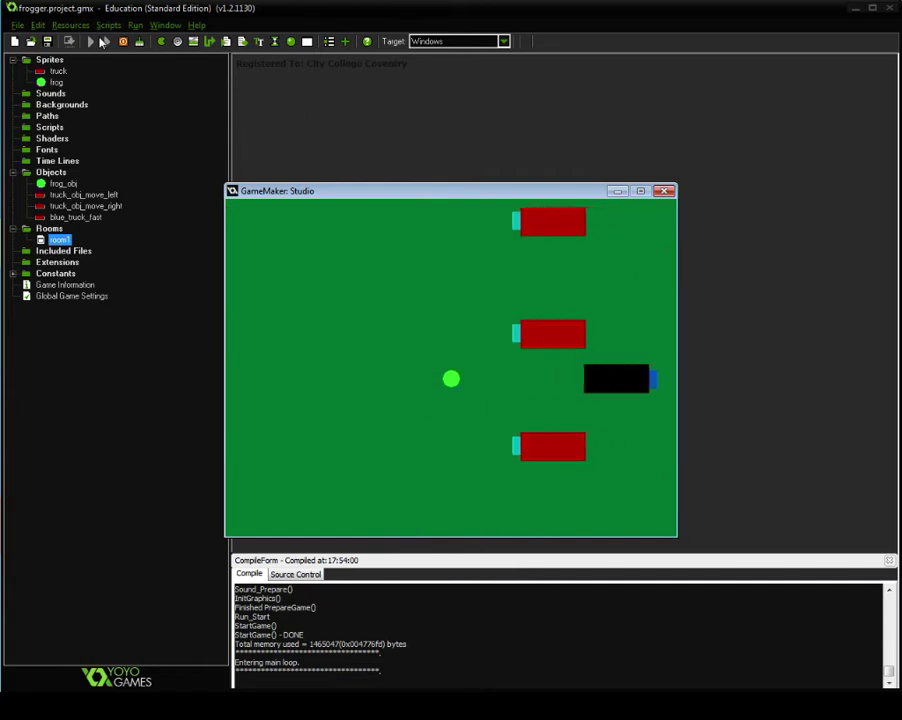
key("Right")
key("Up")
key("Right")
key("Left")
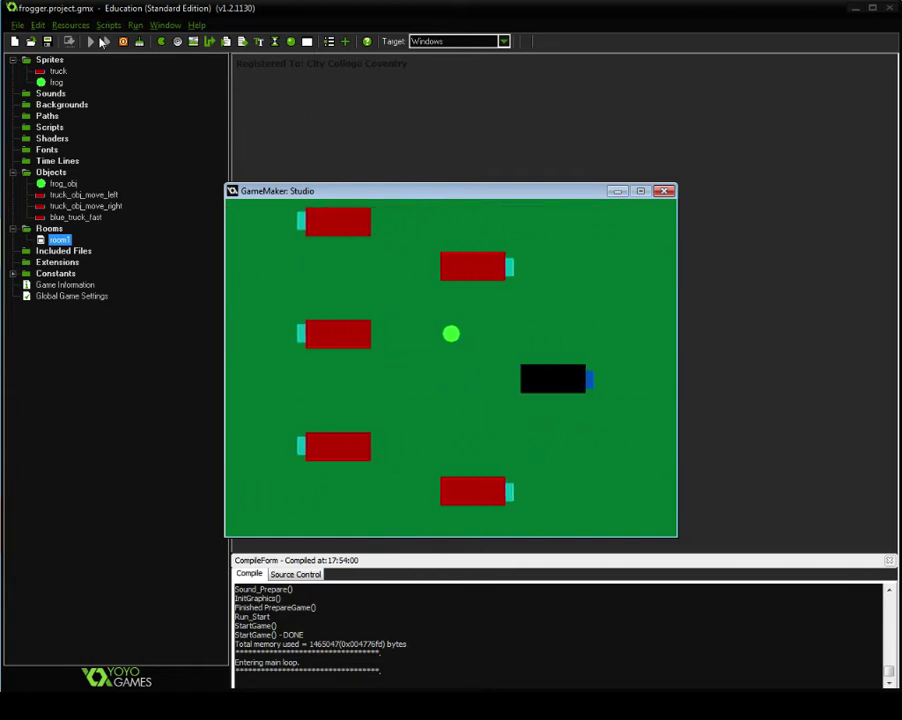
key("Left")
key("Up")
key("Right")
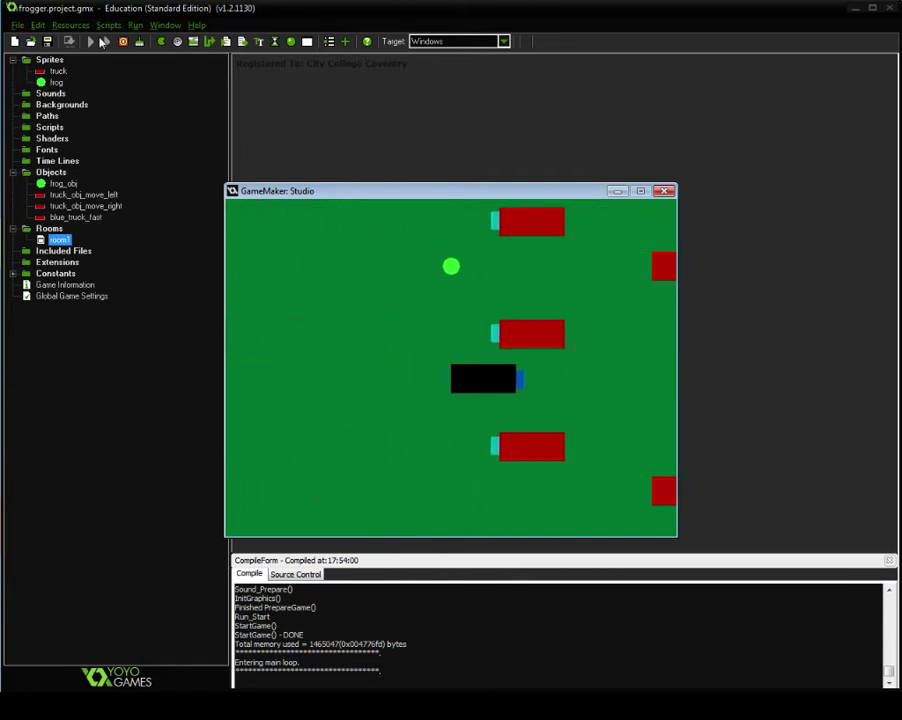
key("Right")
key("Left")
key("Up")
key("Up")
key("Right")
key("Up")
key("Right")
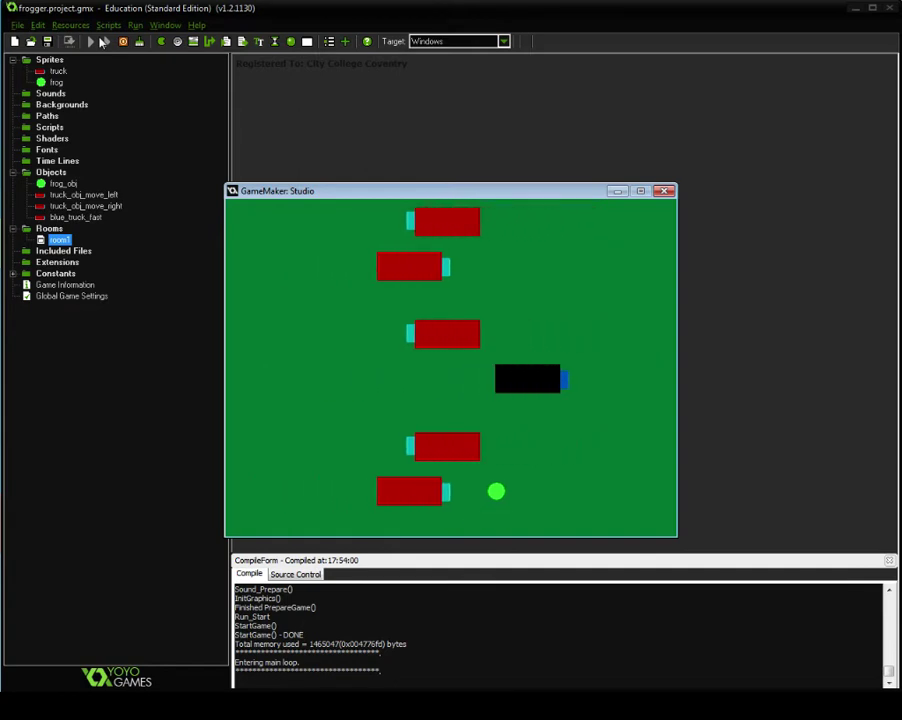
key("Left")
key("Left")
key("Left")
key("Up")
key("Right")
key("Left")
key("Up")
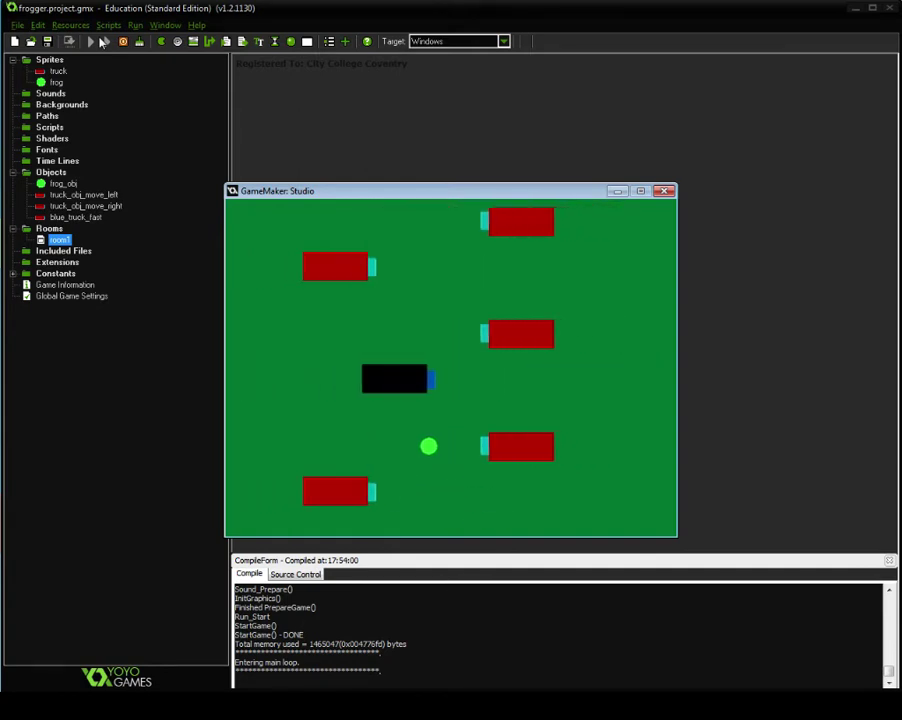
key("Right")
key("Down")
key("Down")
key("Down")
key("Up")
key("Right")
key("Right")
key("Right")
key("Up")
key("Up")
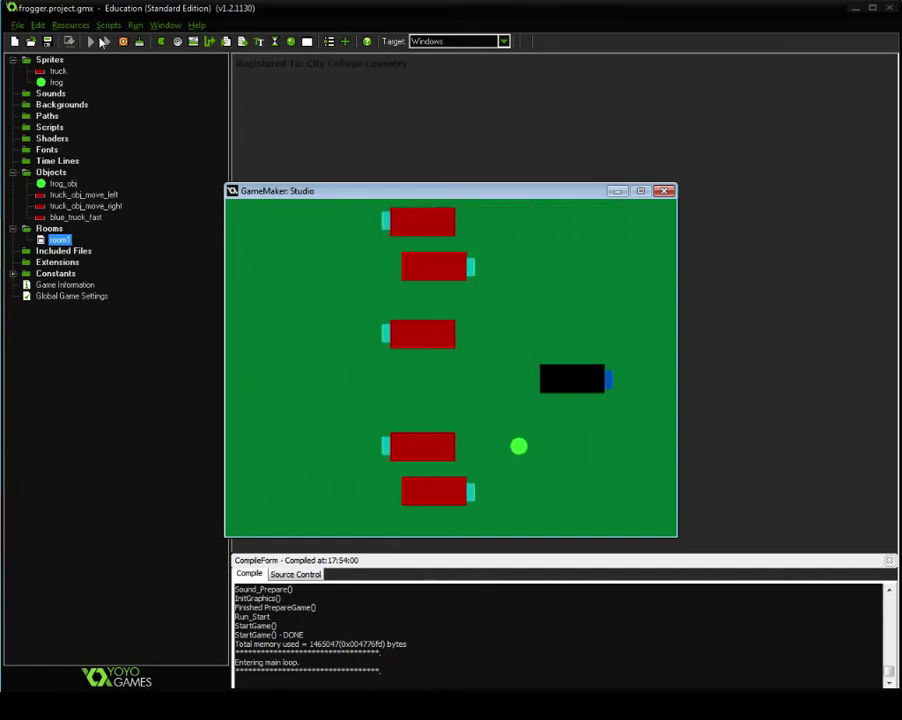
key("Left")
key("Left")
key("Up")
key("Left")
key("Up")
key("Up")
key("Up")
key("Up")
key("Up")
key("Left")
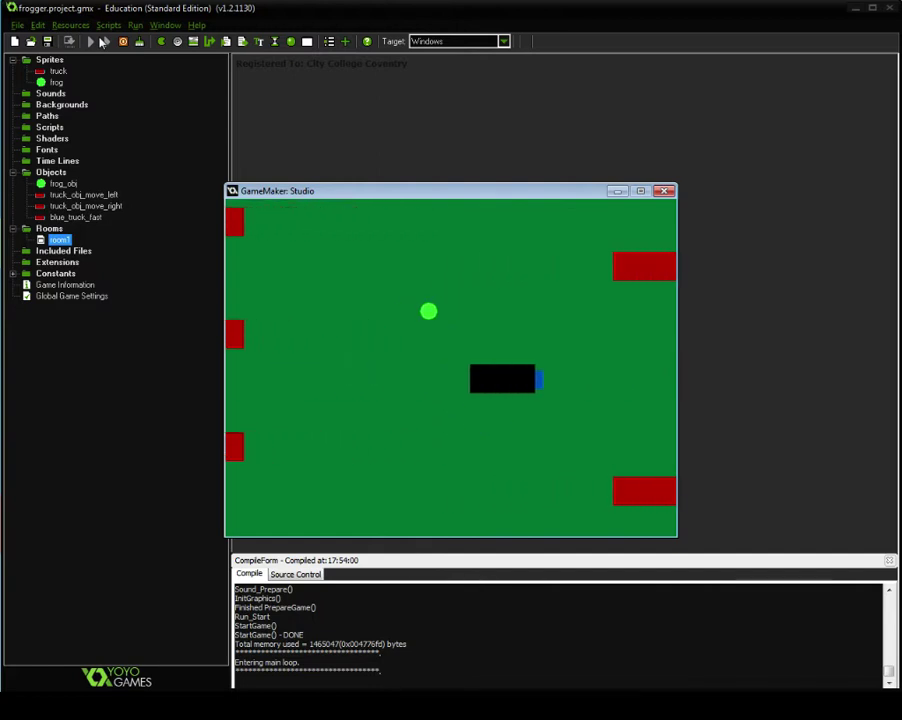
key("Left")
key("Left")
key("Left")
key("Up")
key("Up")
key("Right")
key("Right")
key("Right")
key("Right")
key("Right")
key("Right")
key("Up")
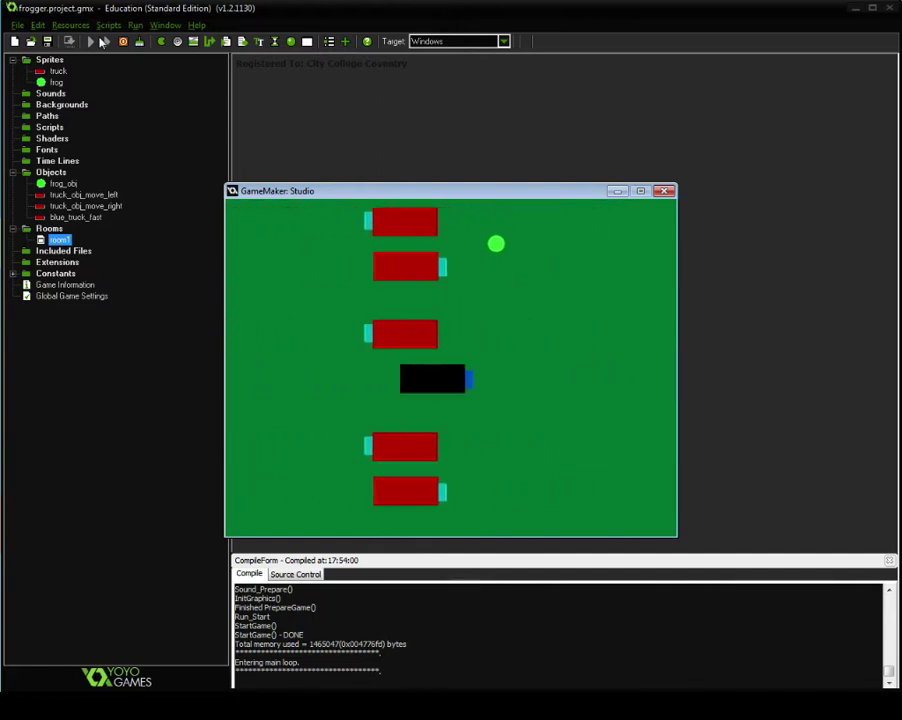
key("Left")
key("Left")
key("Up")
key("Left")
key("Left")
key("Down")
key("Down")
key("Down")
key("Down")
key("Right")
key("Down")
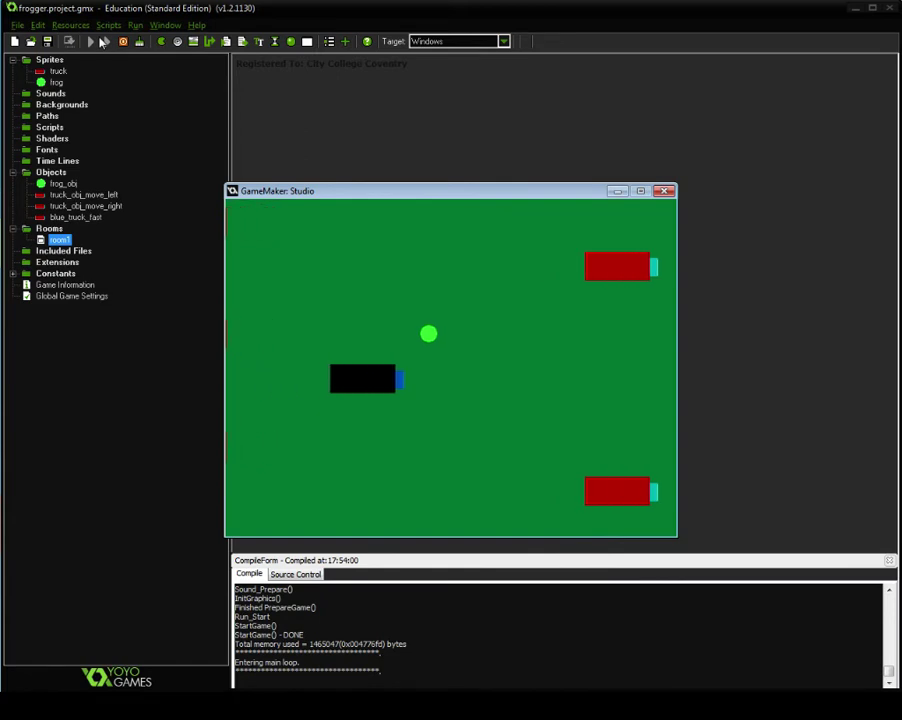
key("Left")
key("Left")
key("Down")
key("Right")
key("Right")
key("Down")
key("Right")
key("Down")
key("Right")
key("Down")
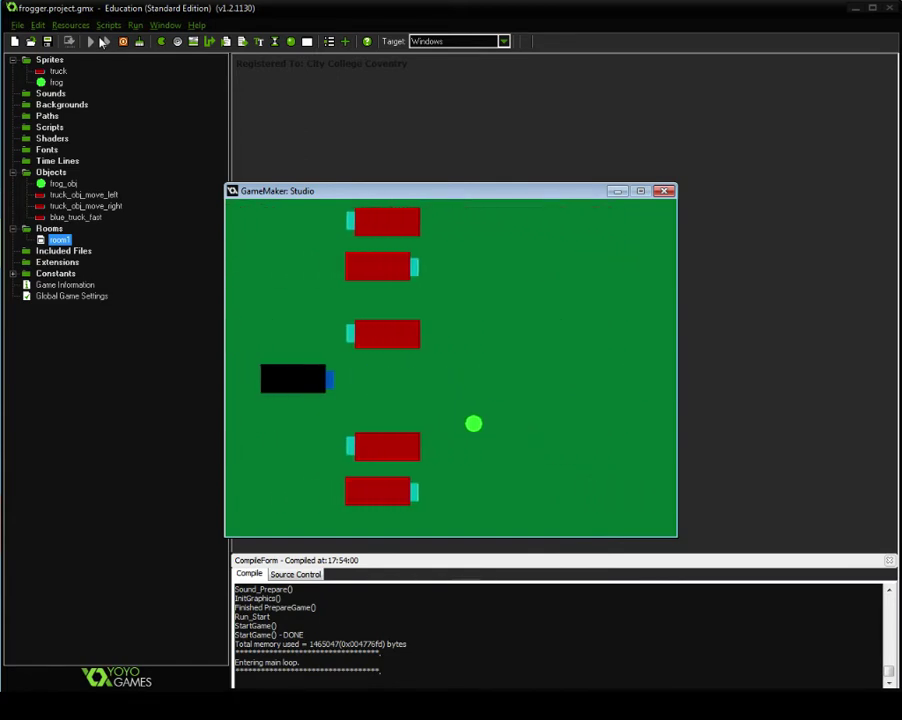
key("Left")
key("Left")
key("Down")
key("Left")
key("Down")
key("Right")
key("Right")
key("Down")
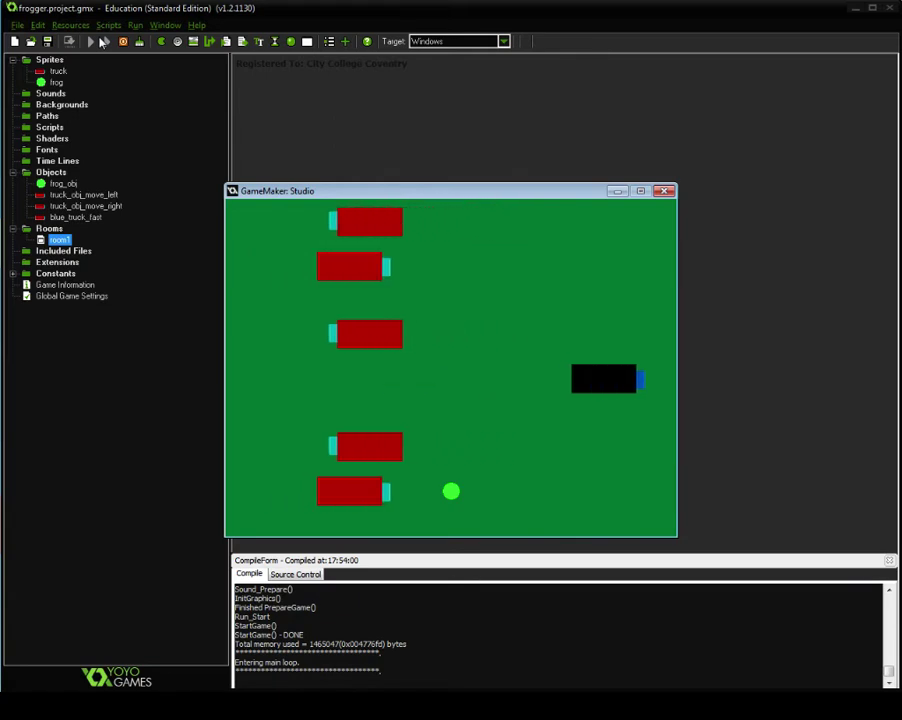
key("Up")
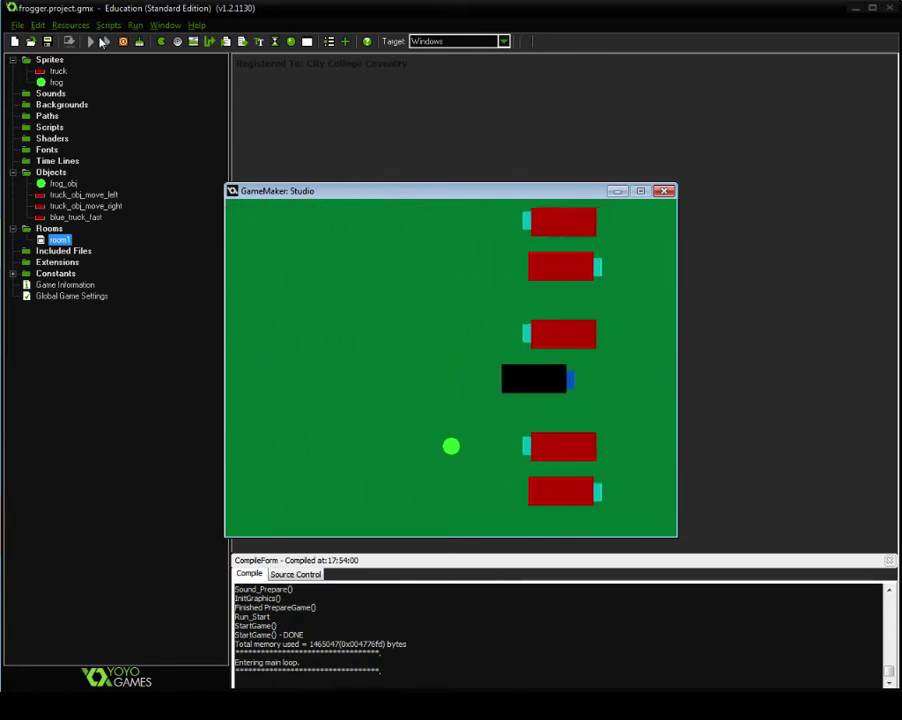
key("Up")
key("Right")
key("Up")
key("Down")
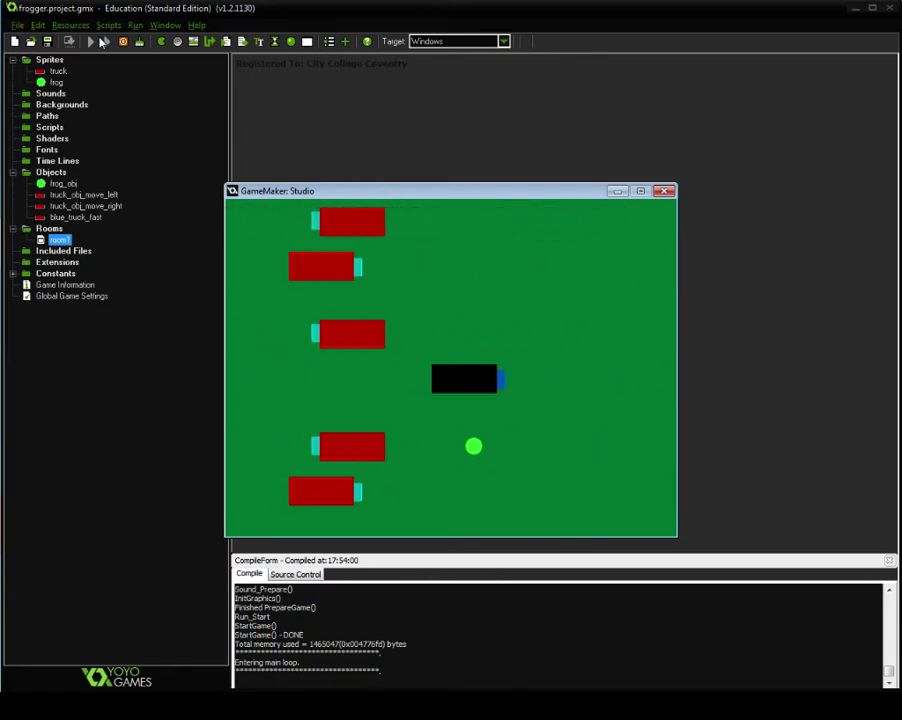
left_click(665, 192)
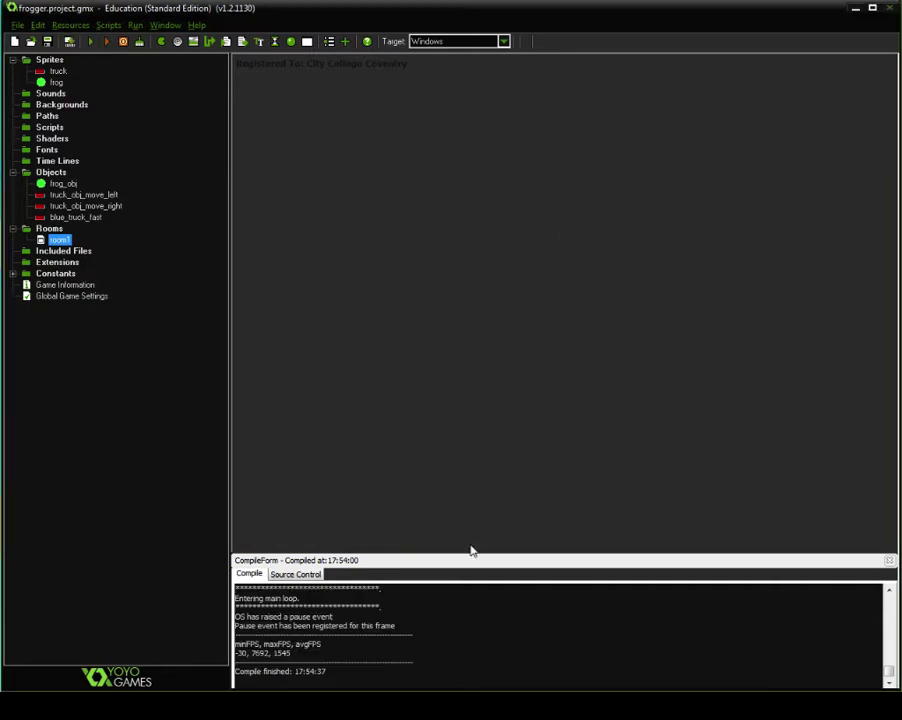
Step: Open room1 and set the room height to 900
double_click(45, 242)
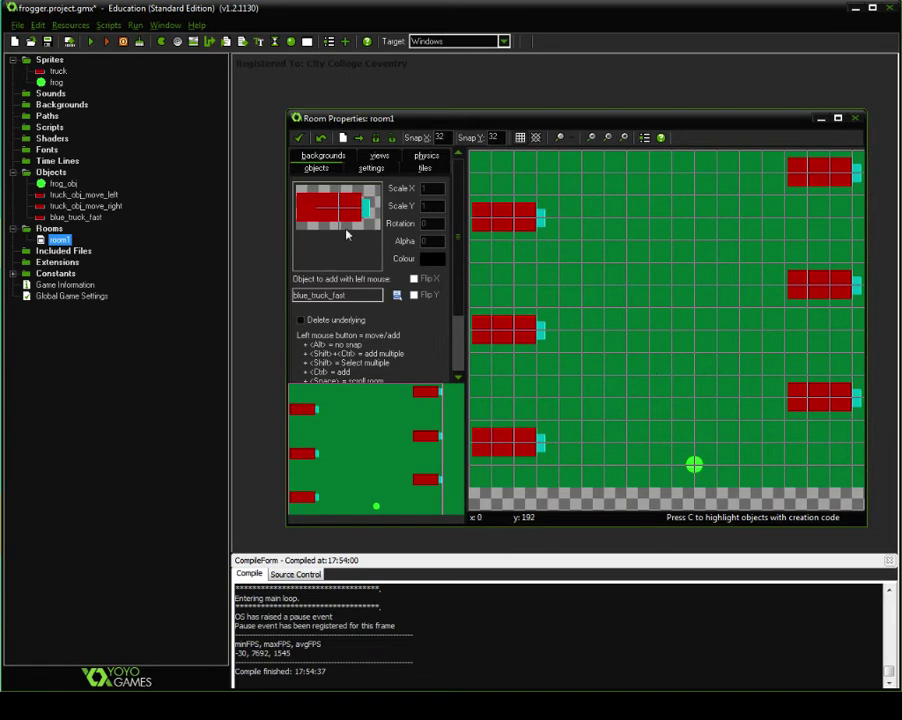
scroll(662, 320, "down", 2)
scroll(732, 336, "up", 1)
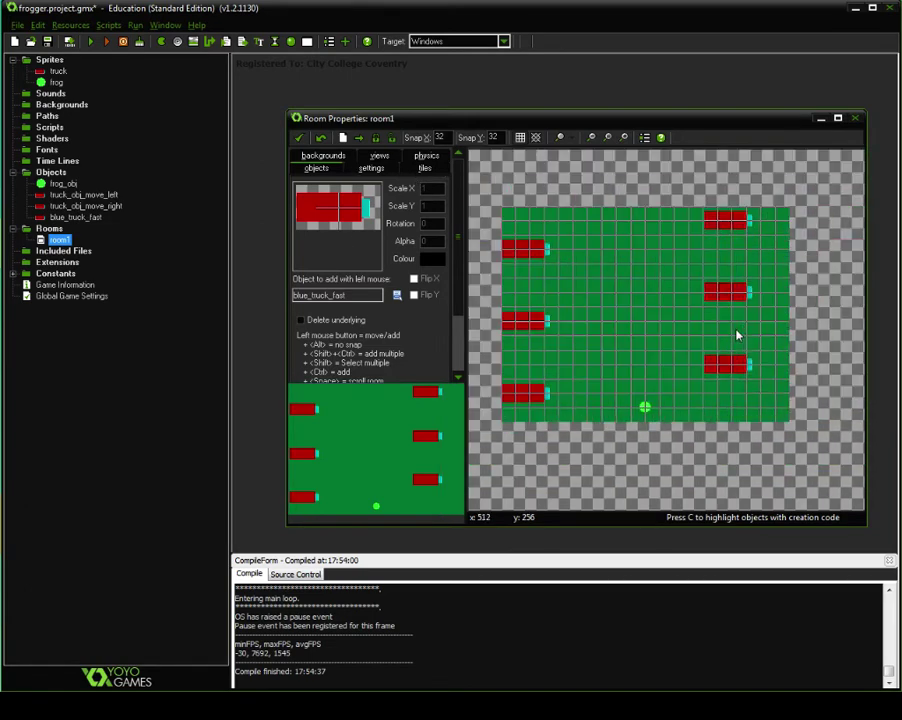
scroll(616, 316, "down", 1)
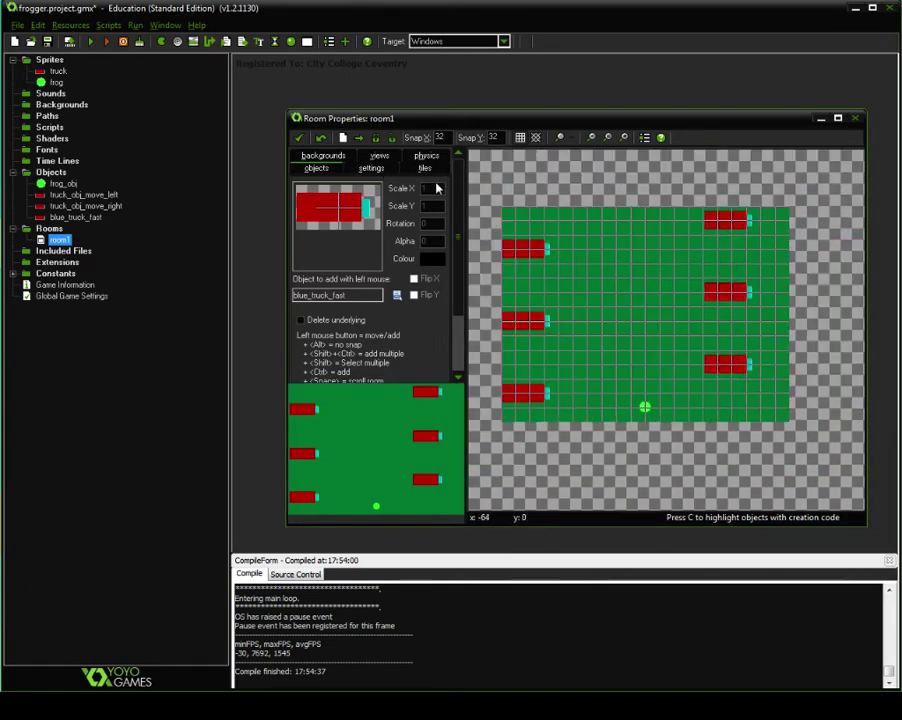
left_click(372, 169)
double_click(358, 230)
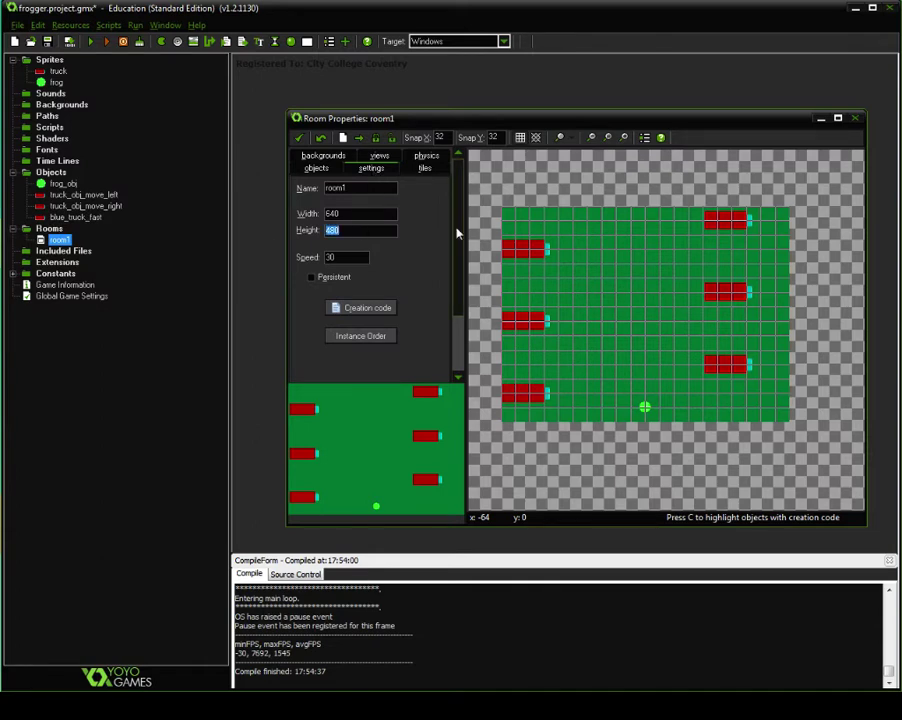
type("900")
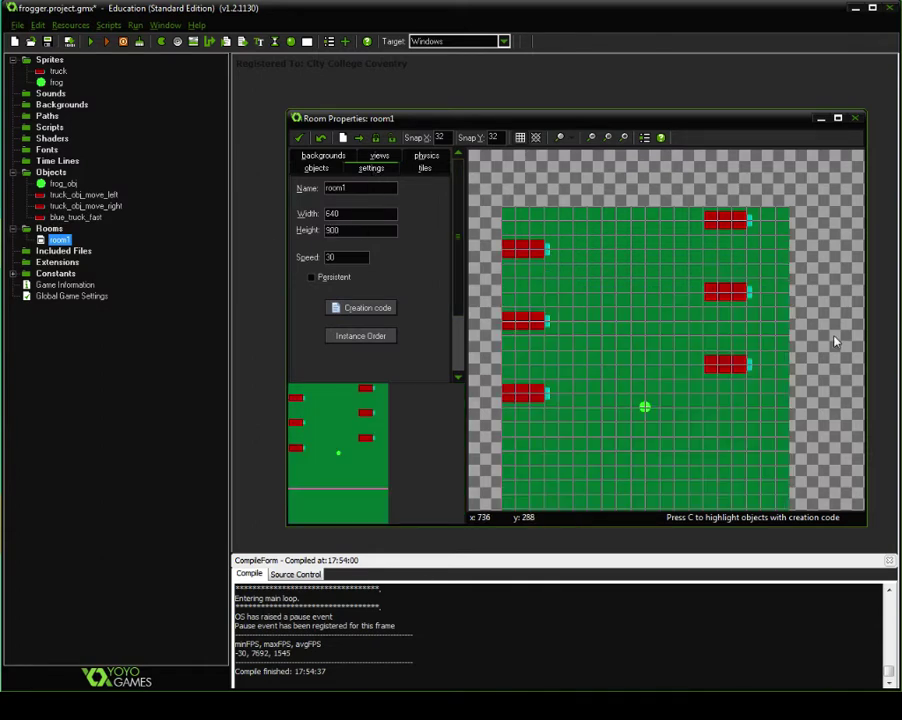
scroll(716, 368, "down", 2)
middle_click_drag(781, 424, 734, 368)
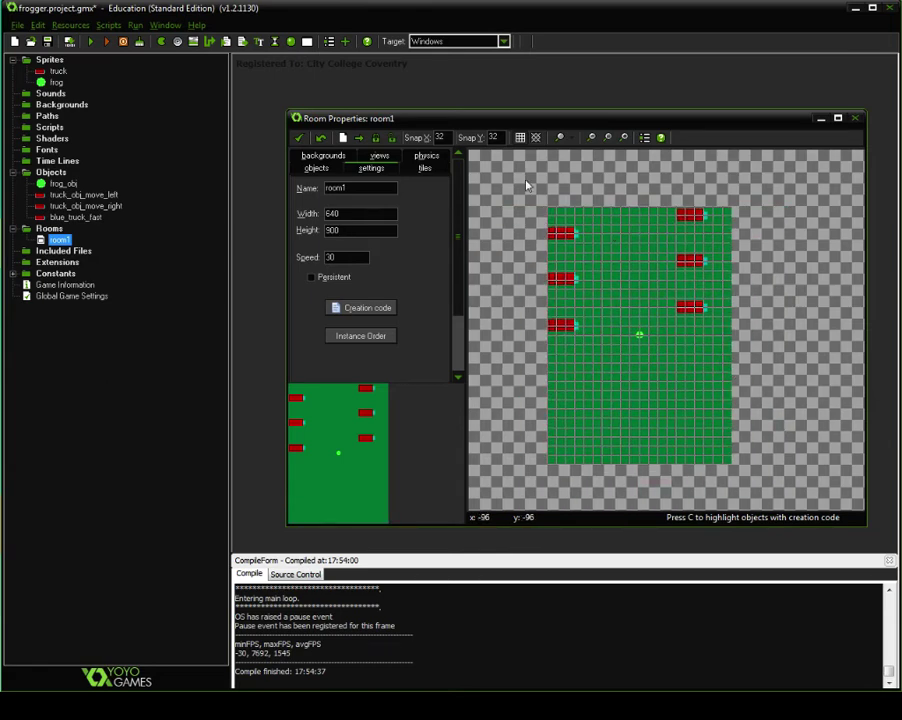
Step: Move the three left-side trucks into the lower half of the room, evenly spaced, and put the frog at the room's bottom edge
right_click(557, 210)
left_click(585, 205)
left_click_drag(570, 331, 570, 426)
left_click_drag(566, 278, 566, 389)
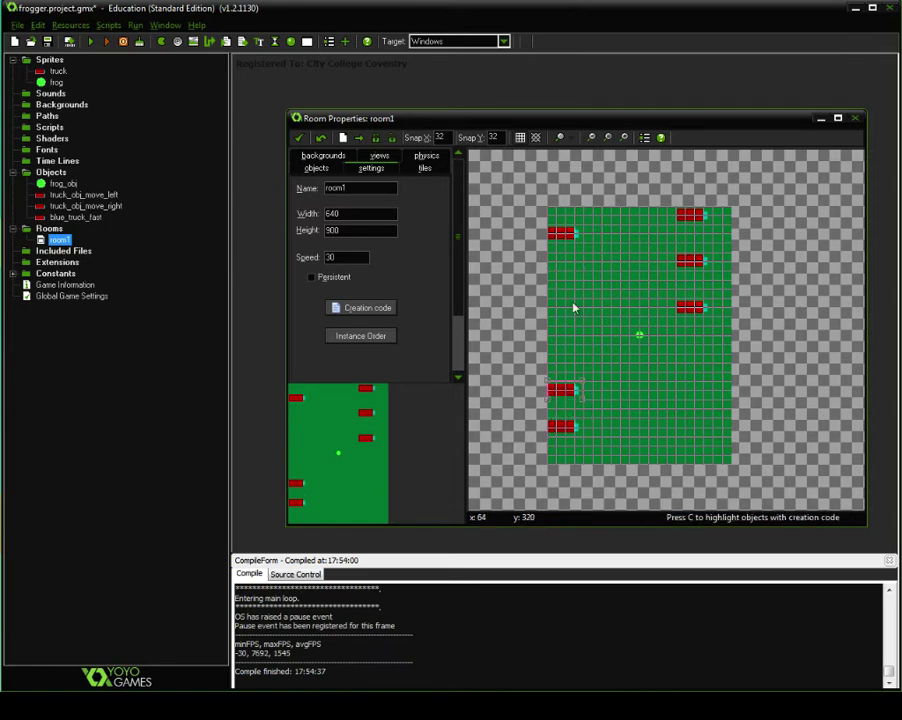
left_click_drag(568, 232, 570, 352)
left_click_drag(645, 340, 636, 350)
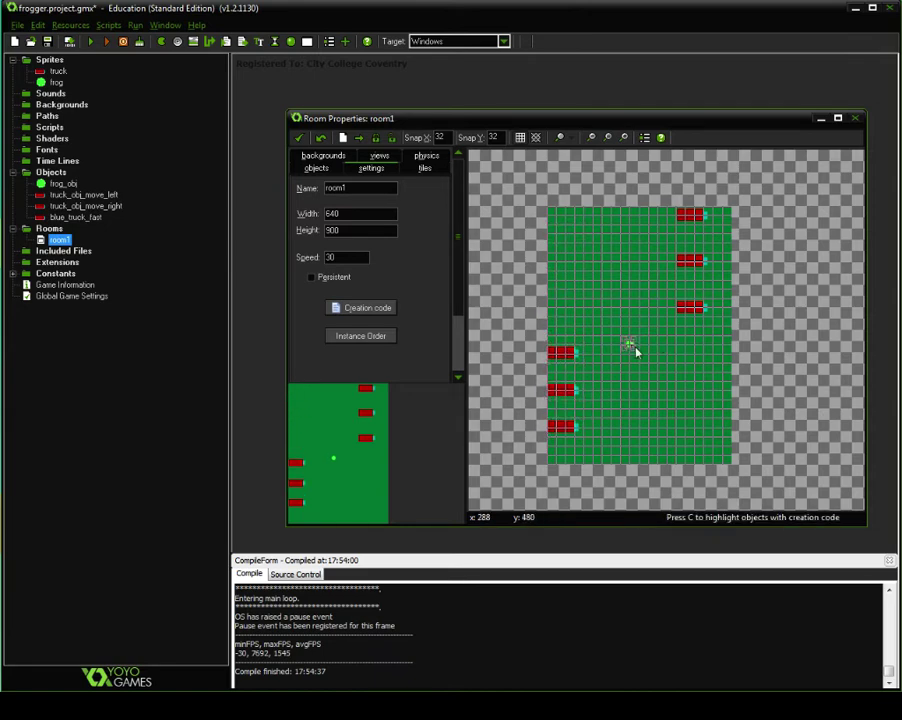
left_click_drag(645, 457, 644, 462)
Step: Move the three right-side trucks into the lower half of the room, aligned near its right edge between the left-side trucks' lanes
left_click_drag(689, 306, 685, 409)
left_click_drag(689, 259, 677, 370)
left_click_drag(686, 215, 704, 336)
left_click_drag(676, 374, 721, 410)
Step: Nudge the frog rightward along the bottom edge and stagger the trucks on both sides horizontally within their lanes
left_click_drag(640, 457, 655, 461)
left_click_drag(570, 427, 593, 428)
left_click_drag(560, 353, 572, 355)
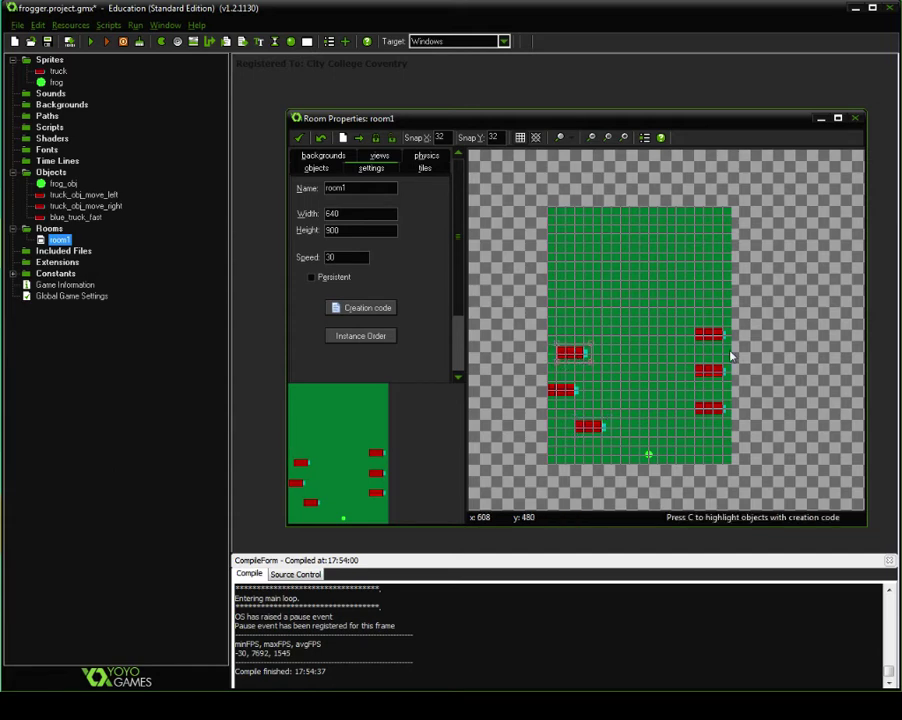
left_click_drag(721, 335, 728, 373)
left_click_drag(720, 418, 716, 375)
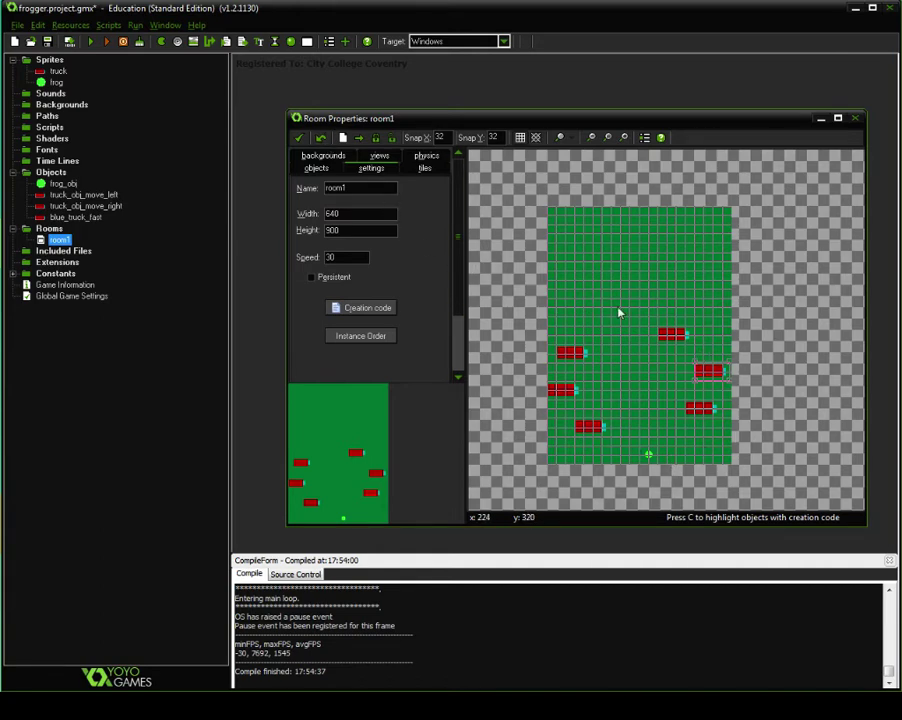
Step: Add two truck_obj_move_left instances near the right edge in the upper half of the room, one close to the top
scroll(563, 308, "up", 1, "ctrl")
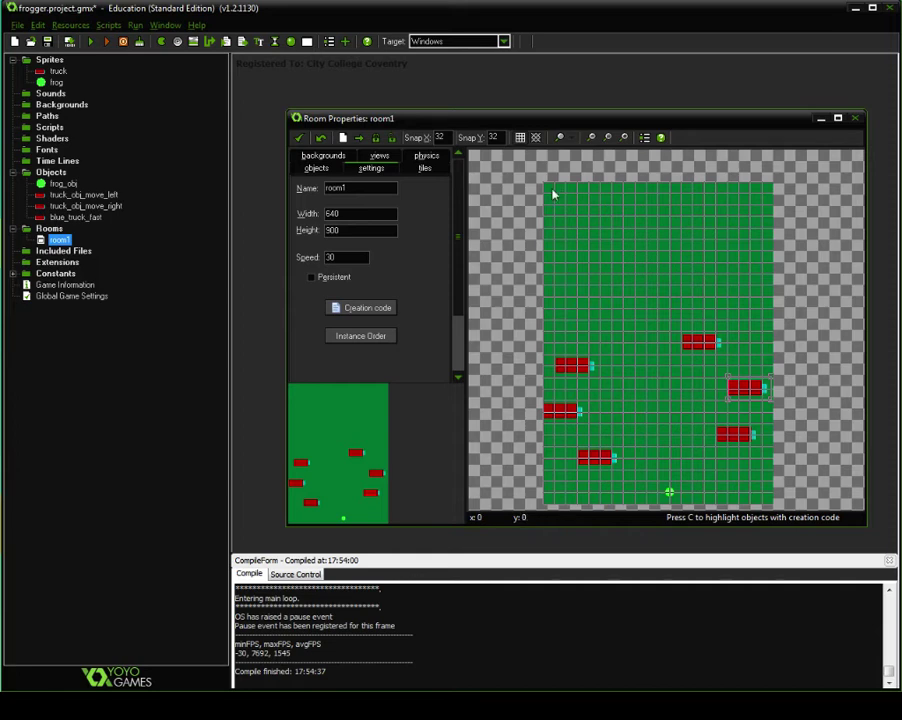
left_click(328, 170)
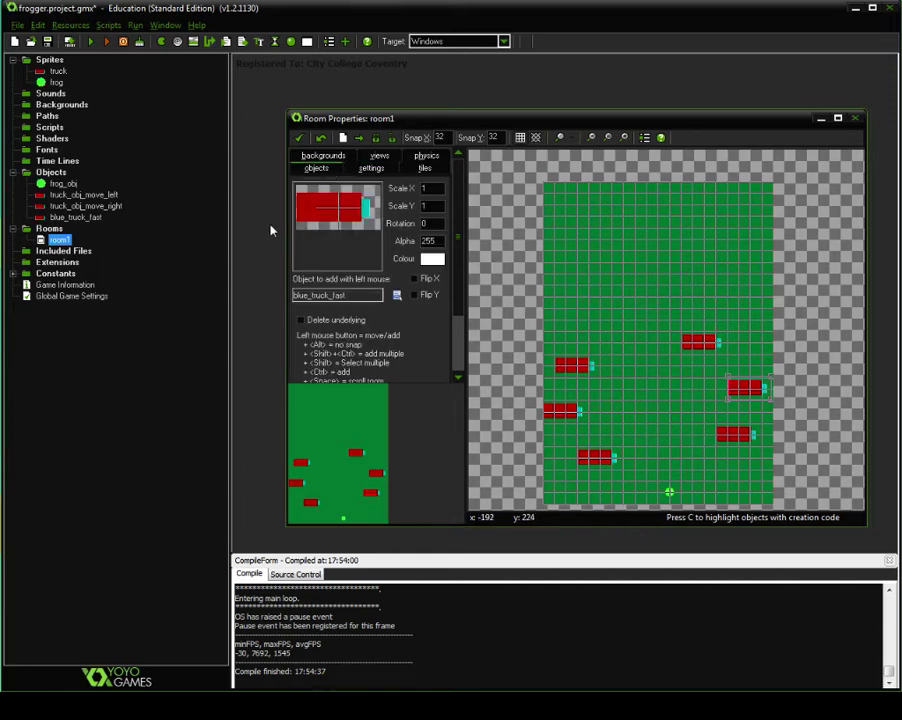
left_click(362, 234)
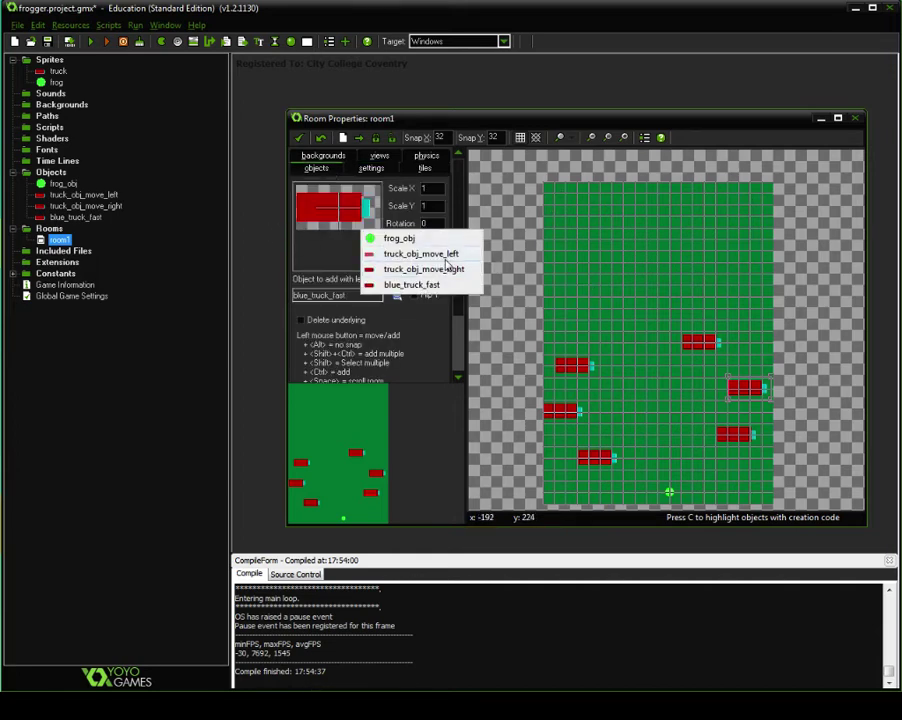
left_click(445, 256)
left_click(756, 296)
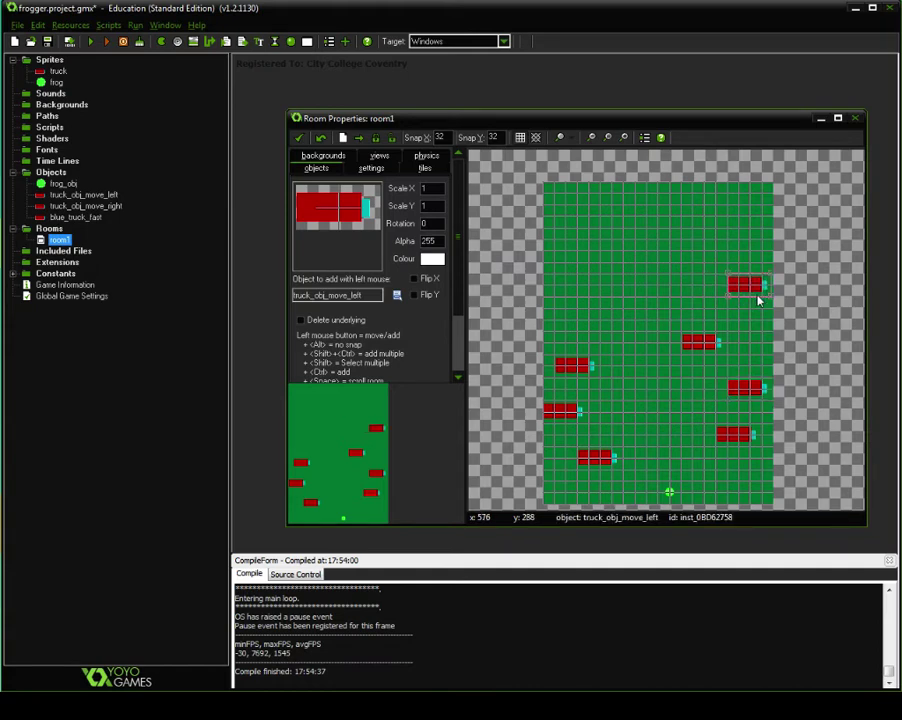
left_click_drag(752, 268, 731, 216)
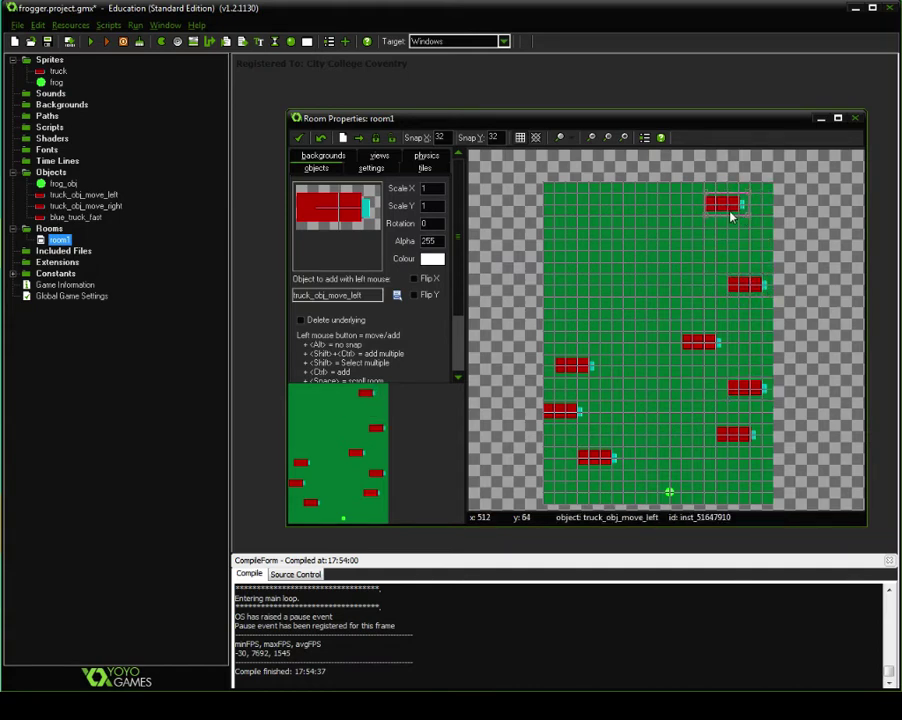
Step: Add two blue_truck_fast instances near the left edge in the upper half of the room, in separate lanes
left_click(362, 214)
left_click(440, 276)
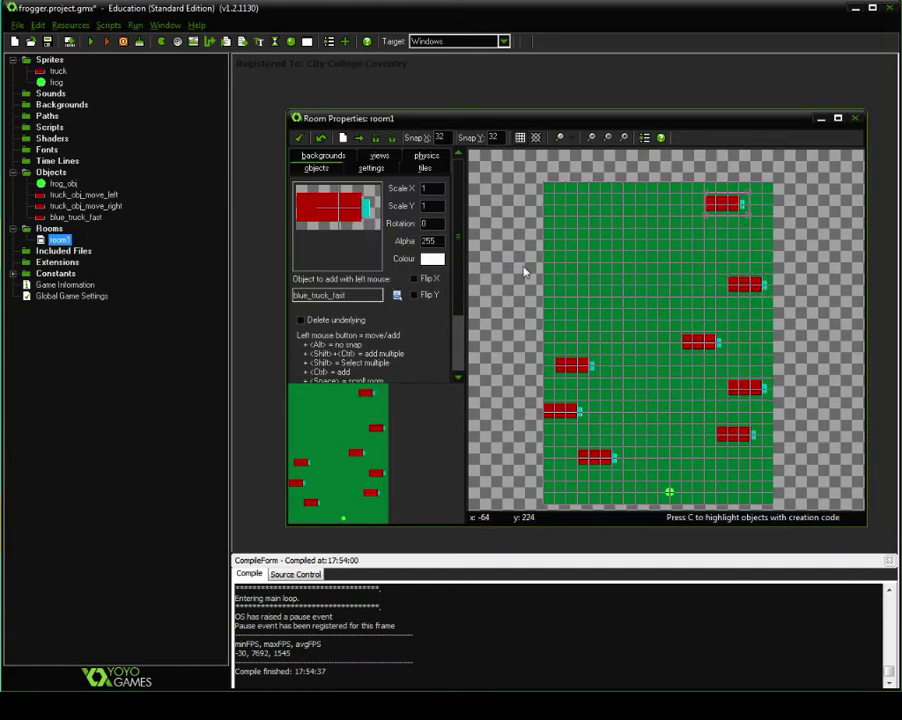
left_click(570, 258)
left_click_drag(572, 262, 593, 229)
left_click(566, 222)
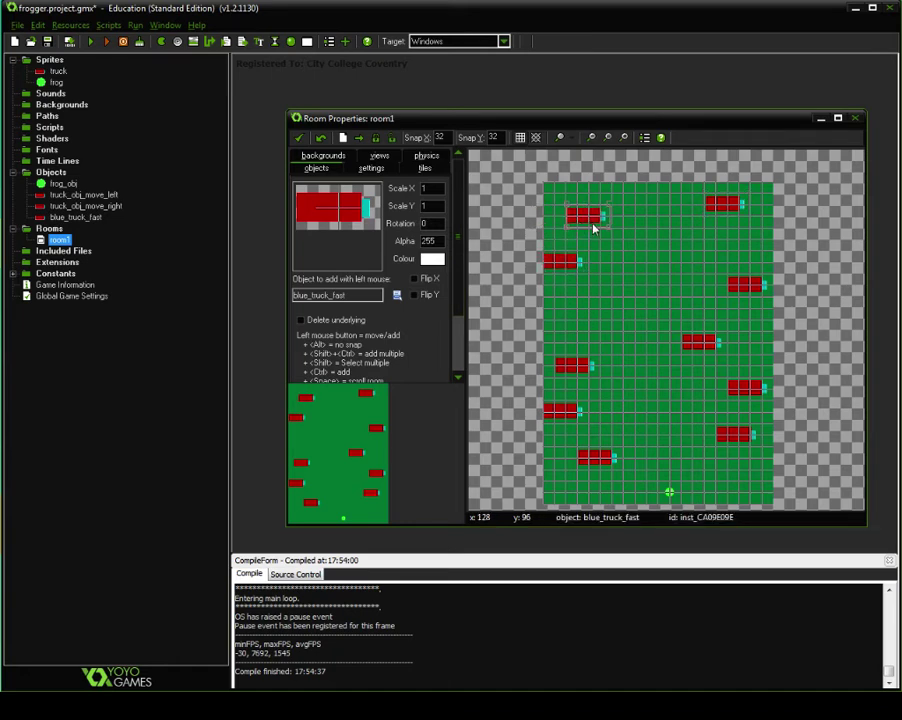
Step: Delete the topmost truck on the room's right side
left_click_drag(724, 205, 740, 193)
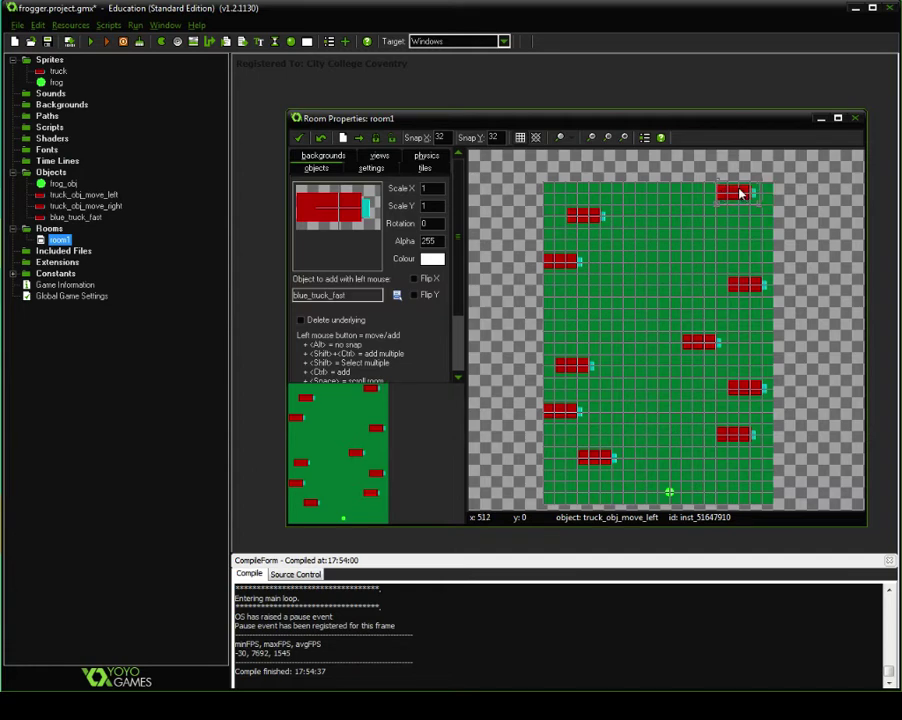
right_click(739, 198)
left_click(742, 213)
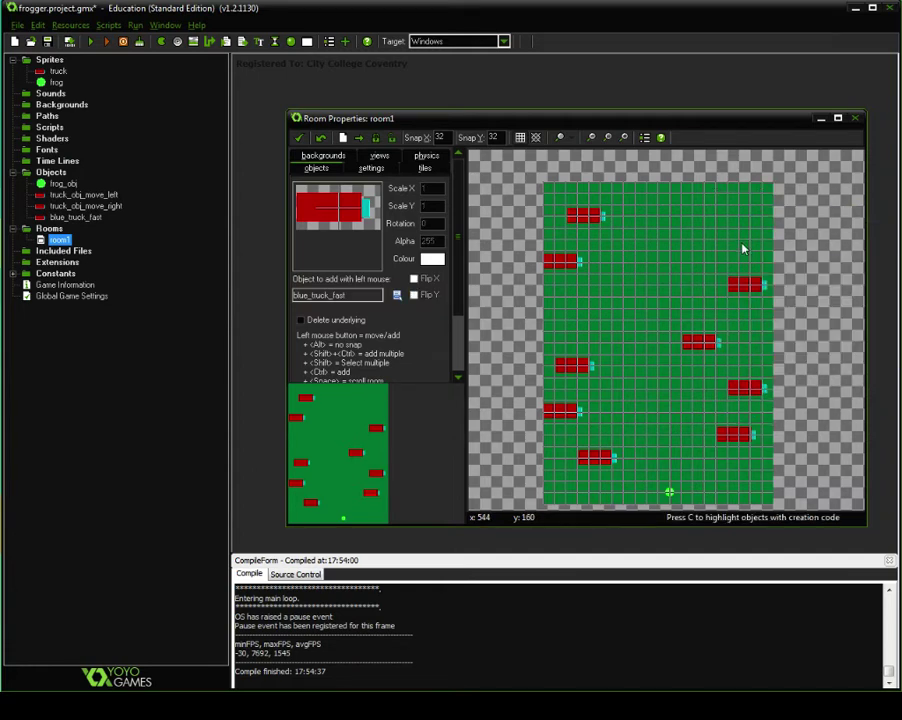
Step: Space out the upper lanes by raising the top right-side truck and lowering the second left-side truck, and accept the room changes
left_click_drag(749, 285, 749, 238)
left_click_drag(574, 262, 570, 278)
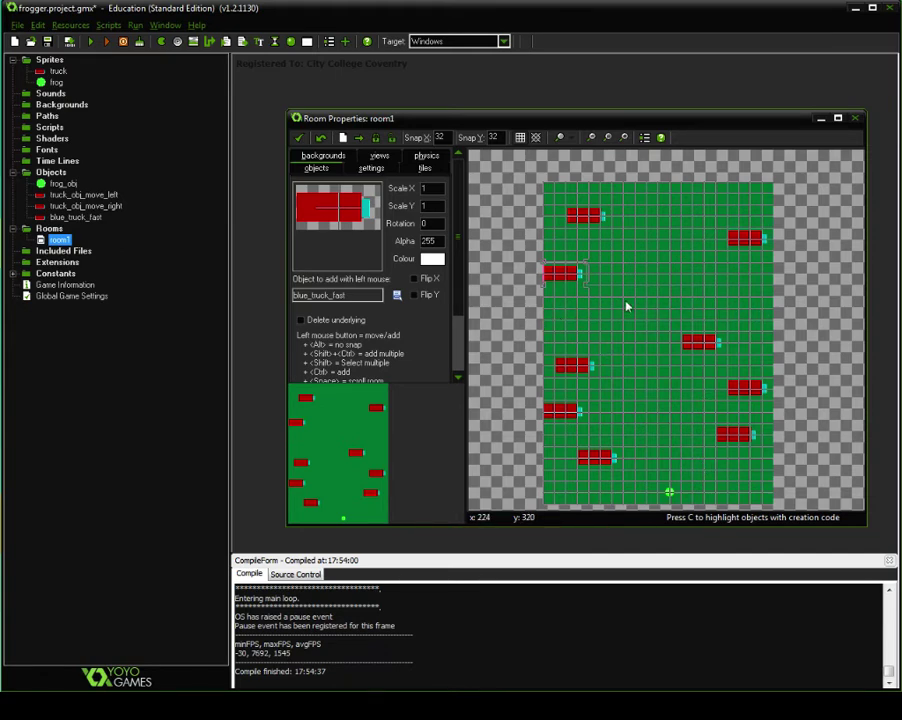
left_click(299, 141)
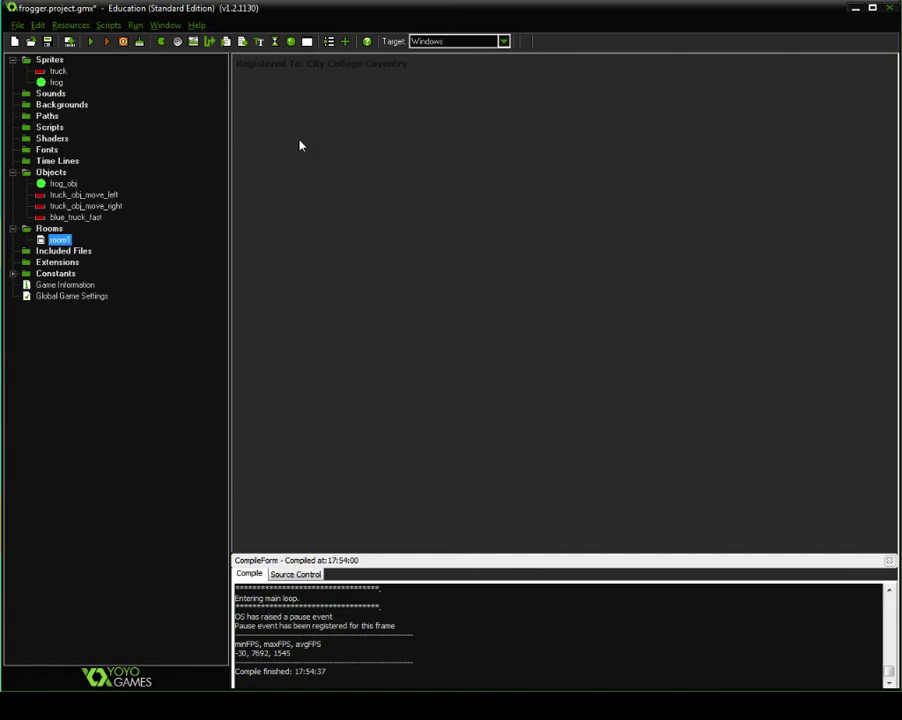
Step: Create a new background and open its image for editing
right_click(58, 104)
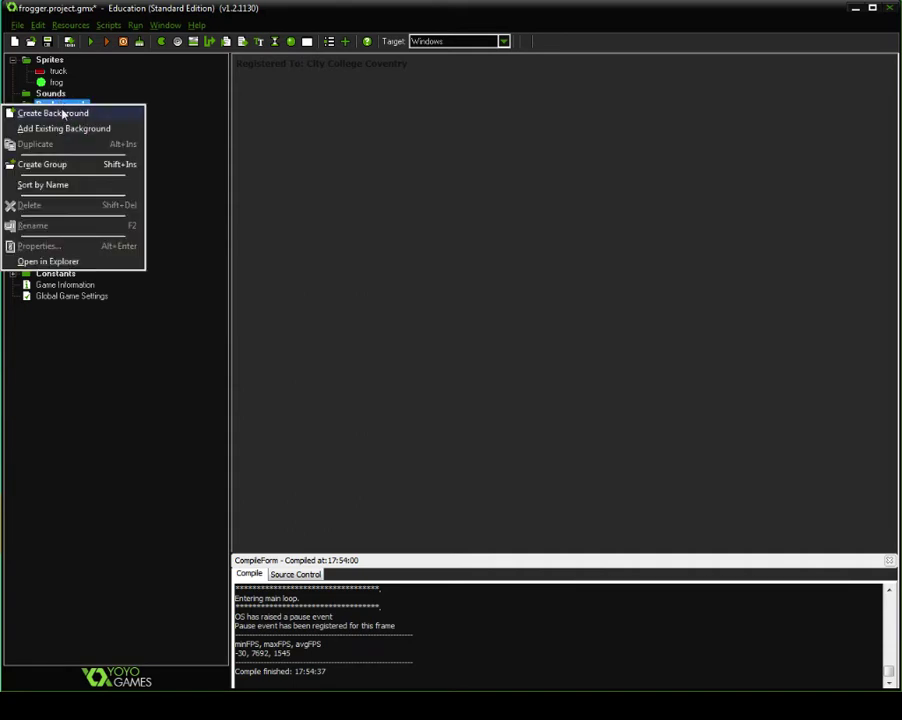
left_click(59, 116)
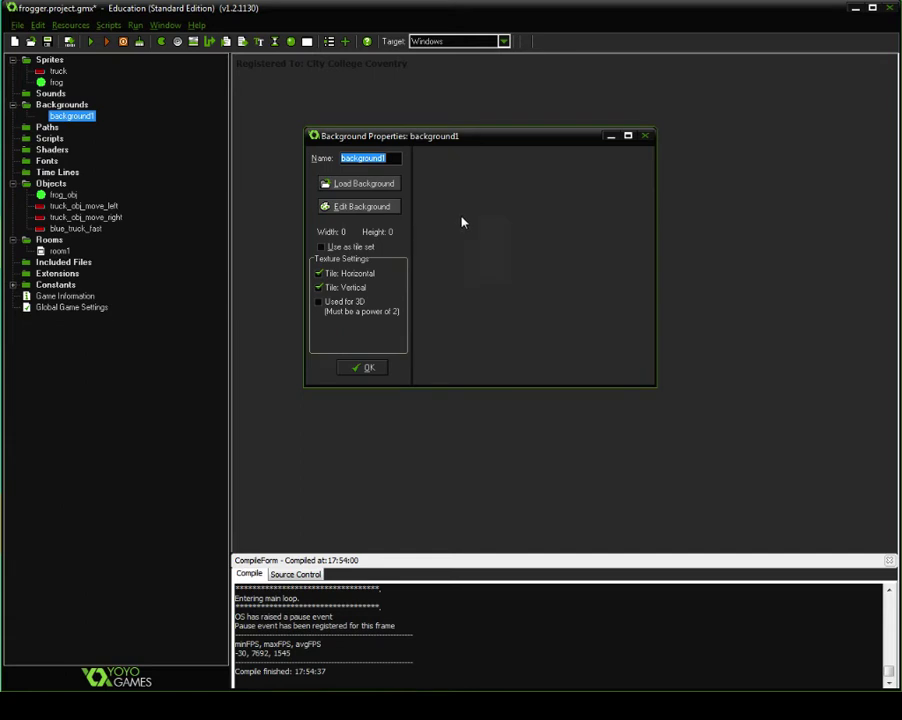
left_click(372, 208)
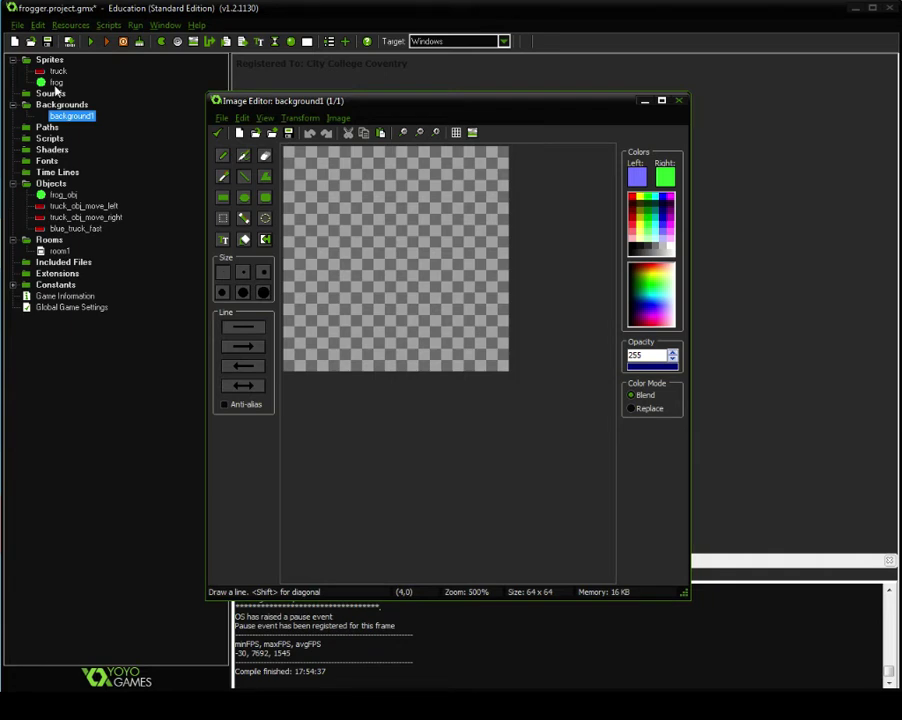
Step: Resize the new background's canvas to 32 by 32 pixels
left_click(296, 118)
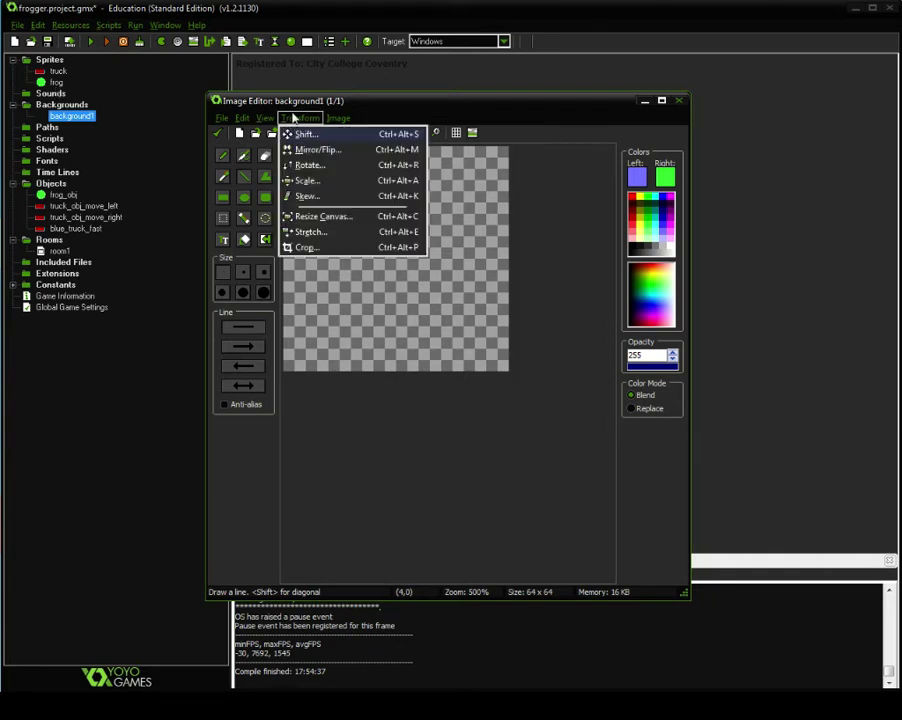
left_click(312, 216)
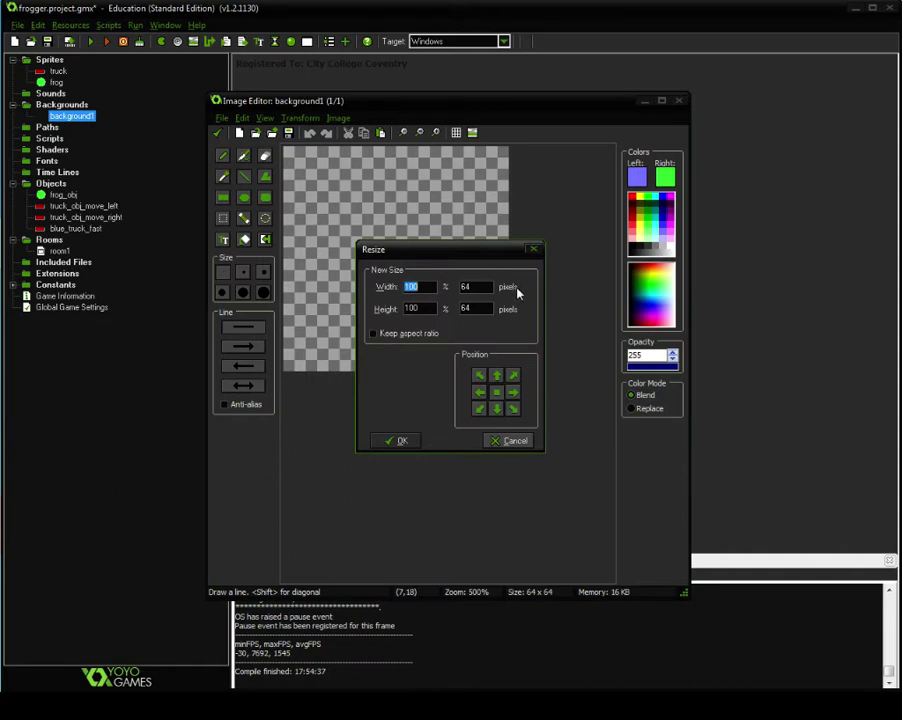
double_click(464, 287)
left_click_drag(474, 249, 467, 201)
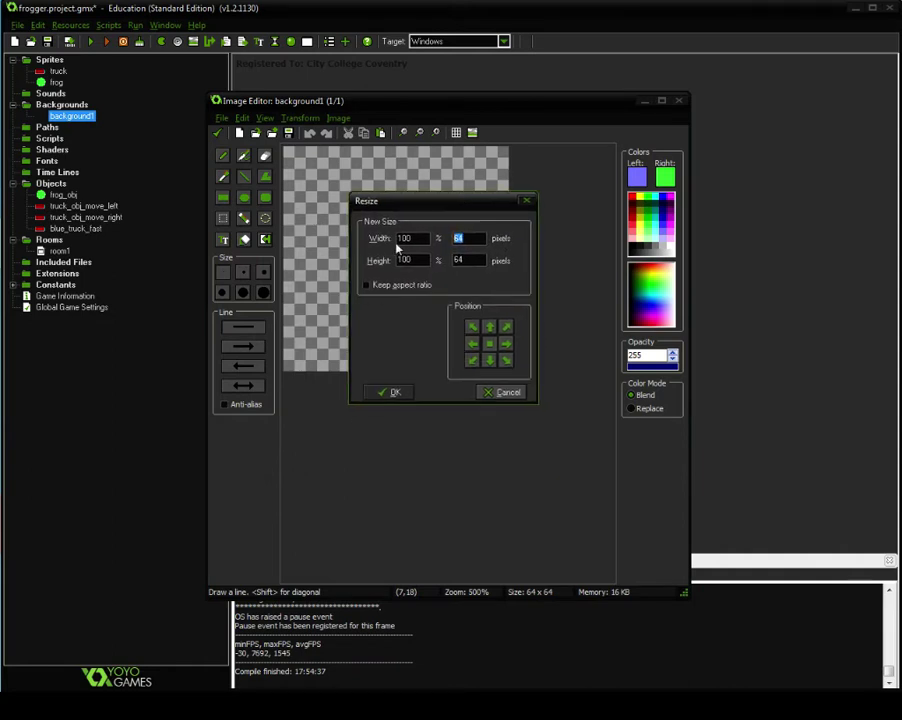
double_click(459, 260)
double_click(463, 238)
type("32")
key("Tab")
key("Tab")
type("32")
key("Return")
Step: Flood-fill the whole background image with light grey
scroll(389, 219, "up", 1)
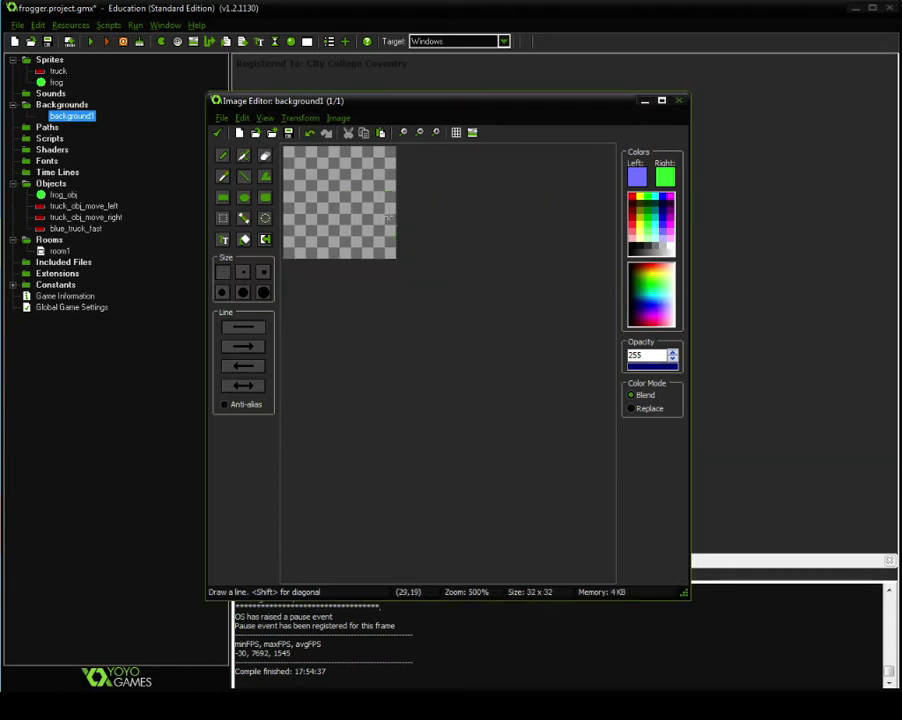
left_click(244, 239)
left_click(399, 235, "alt")
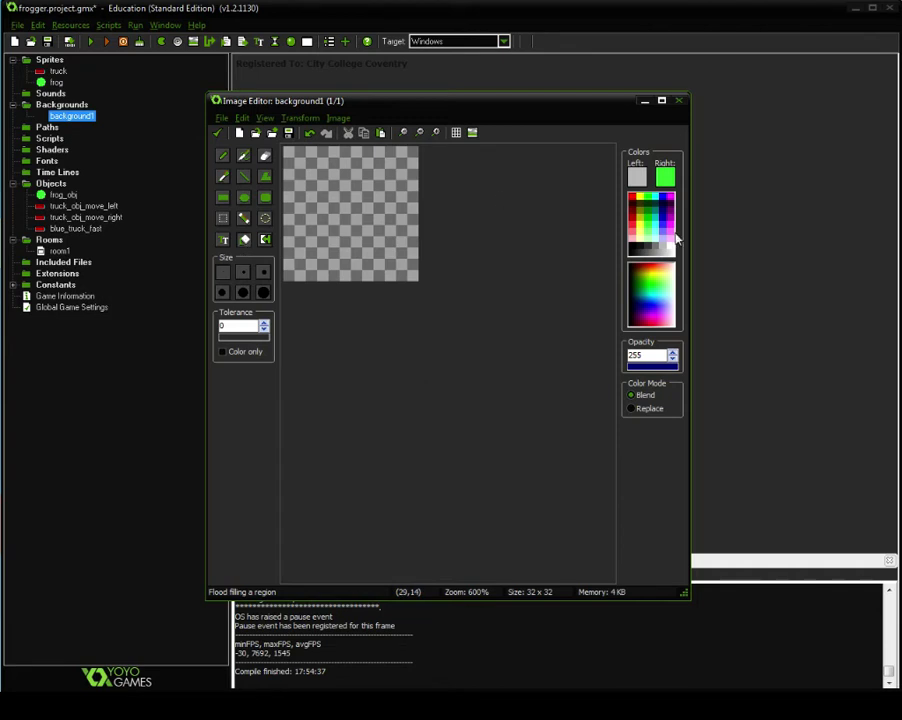
left_click(352, 205)
Step: Draw dark grey horizontal and vertical lines through the middle of the light grey image, dividing it into four paving slabs
scroll(451, 244, "up", 1)
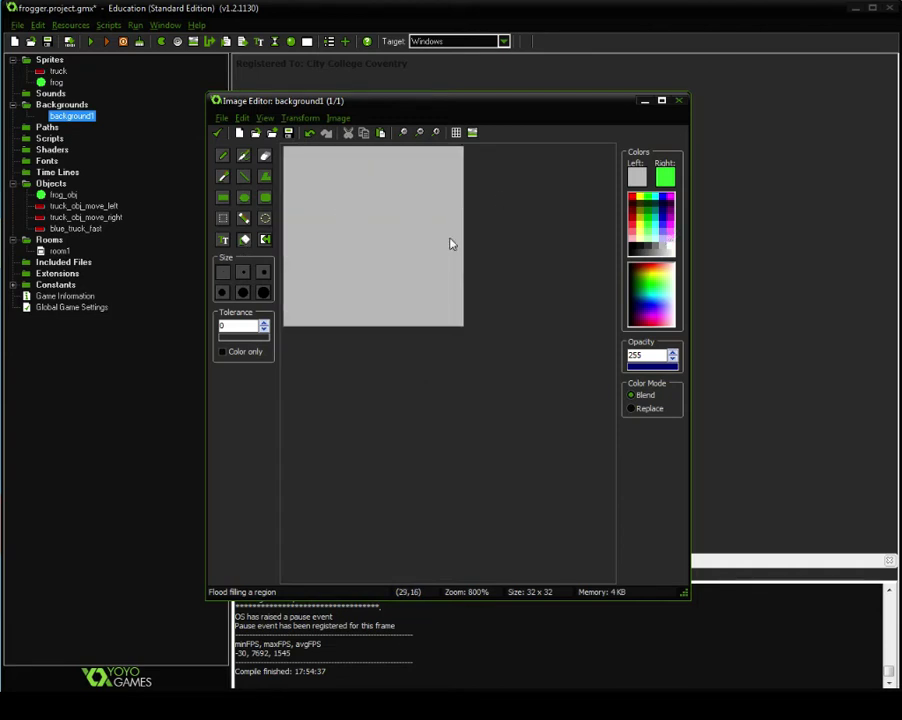
left_click(243, 177)
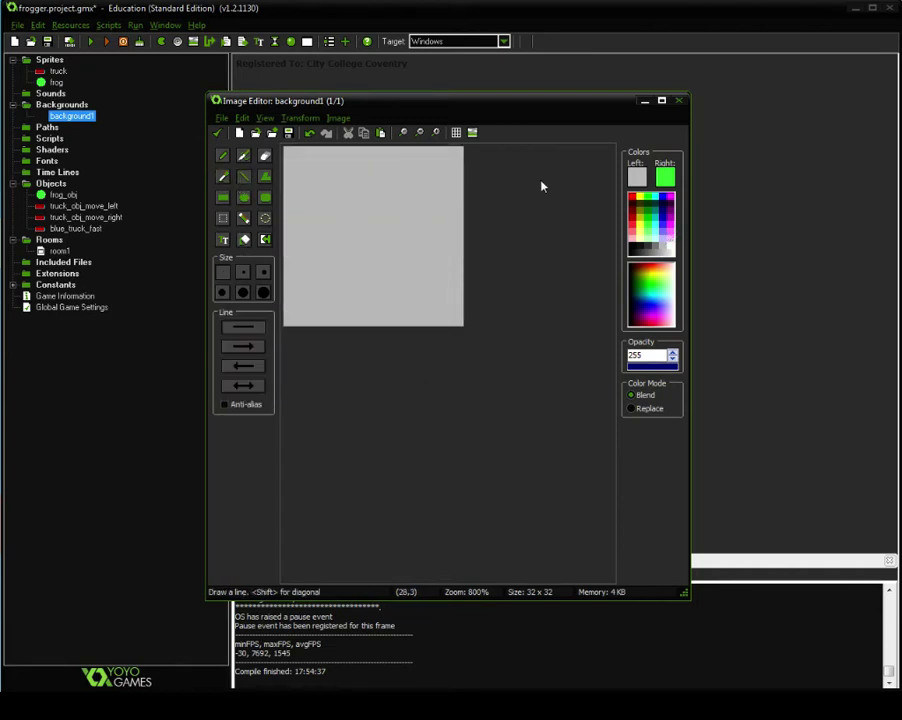
left_click(659, 244)
left_click(651, 243)
left_click_drag(327, 240, 283, 239)
left_click_drag(374, 240, 372, 141)
left_click_drag(376, 238, 471, 236)
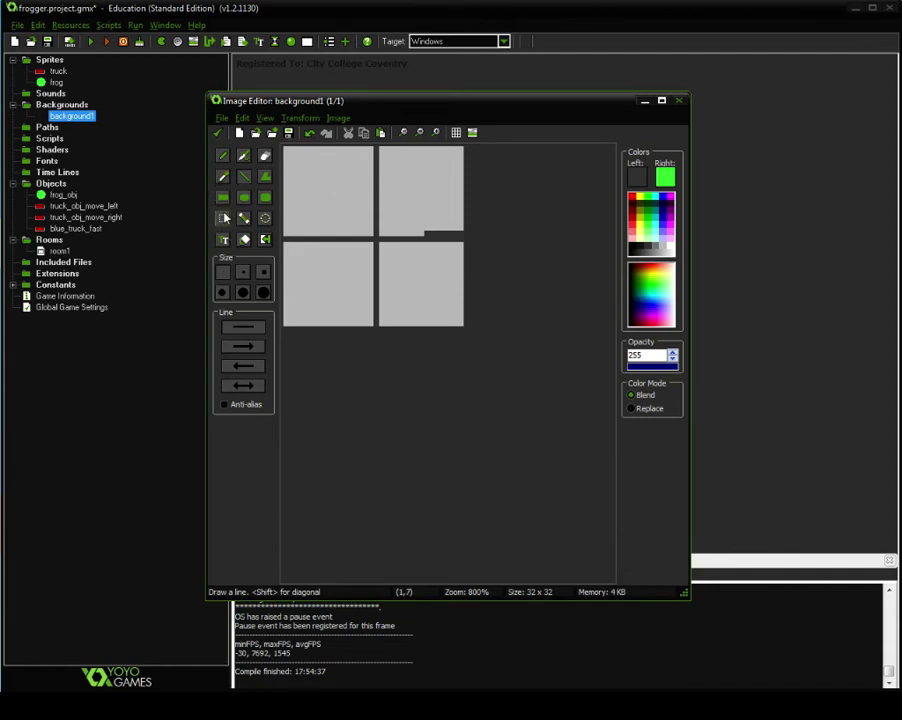
Step: Paint over the stray thickening on the horizontal line's right half with the sampled light grey and accept the image
left_click(223, 177)
right_click(343, 185)
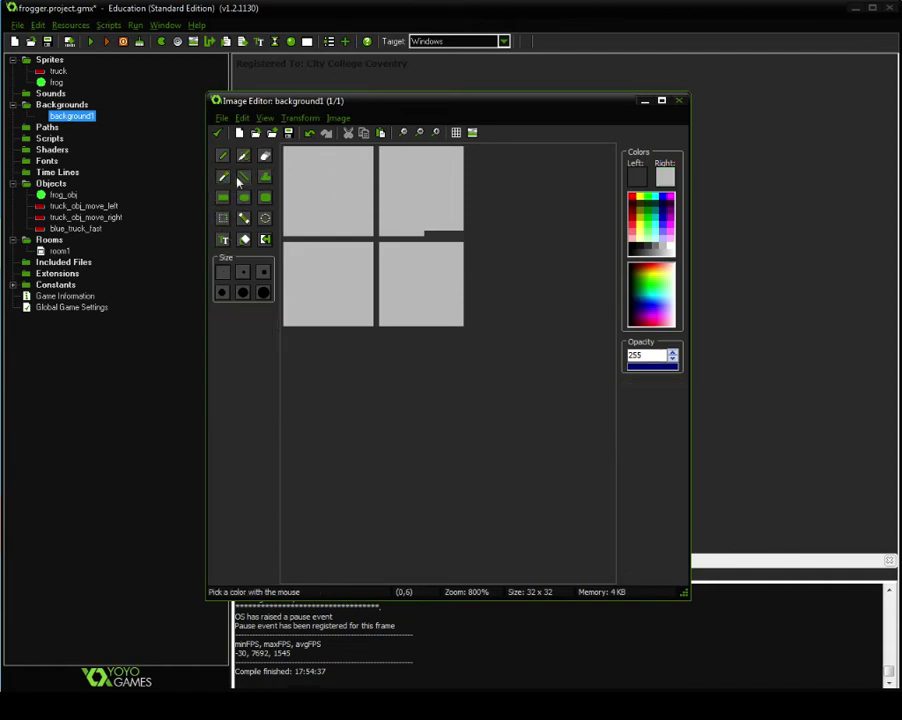
left_click(242, 177)
right_click_drag(421, 235, 473, 237)
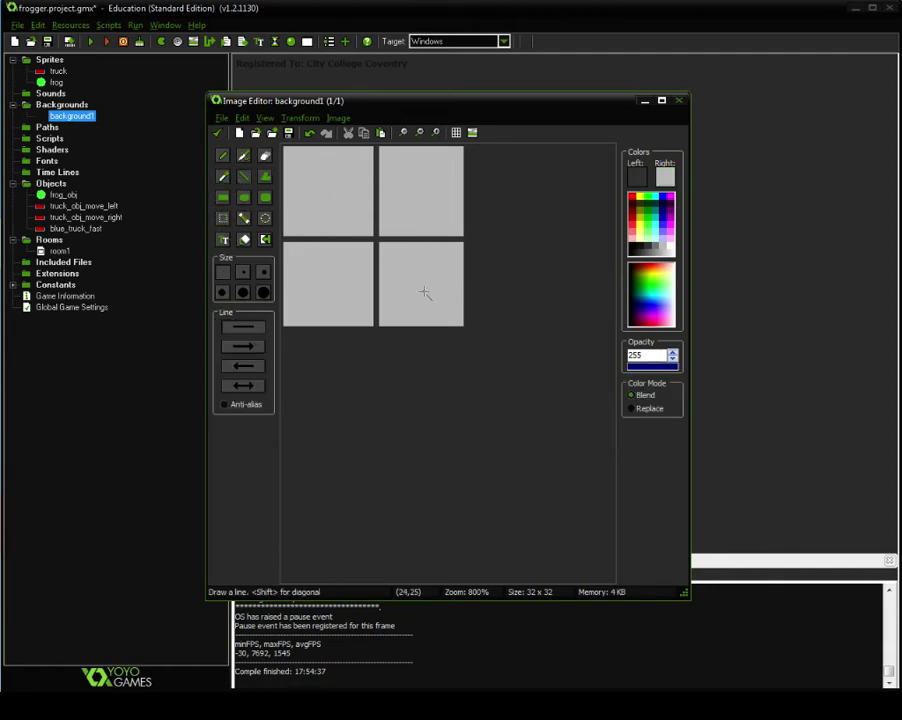
left_click(218, 135)
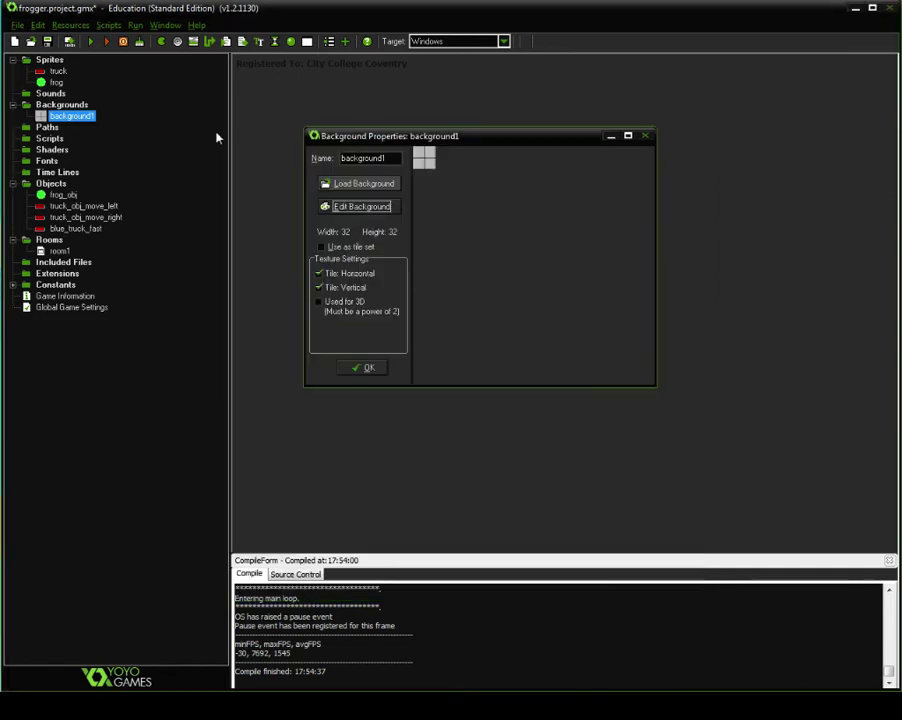
Step: Rename the background as pavement_tile
double_click(395, 158)
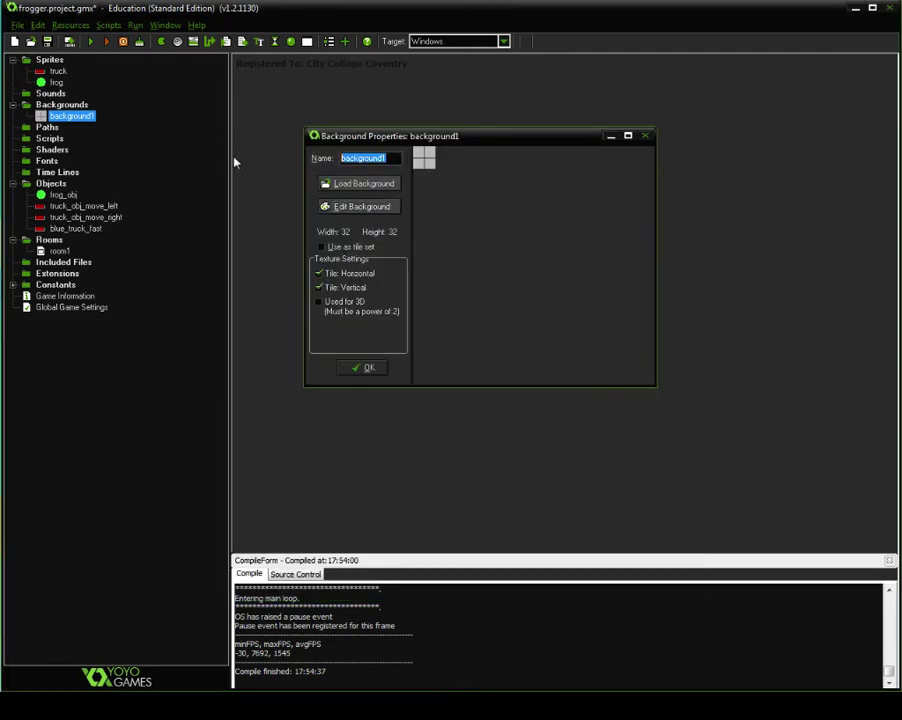
type("pavement")
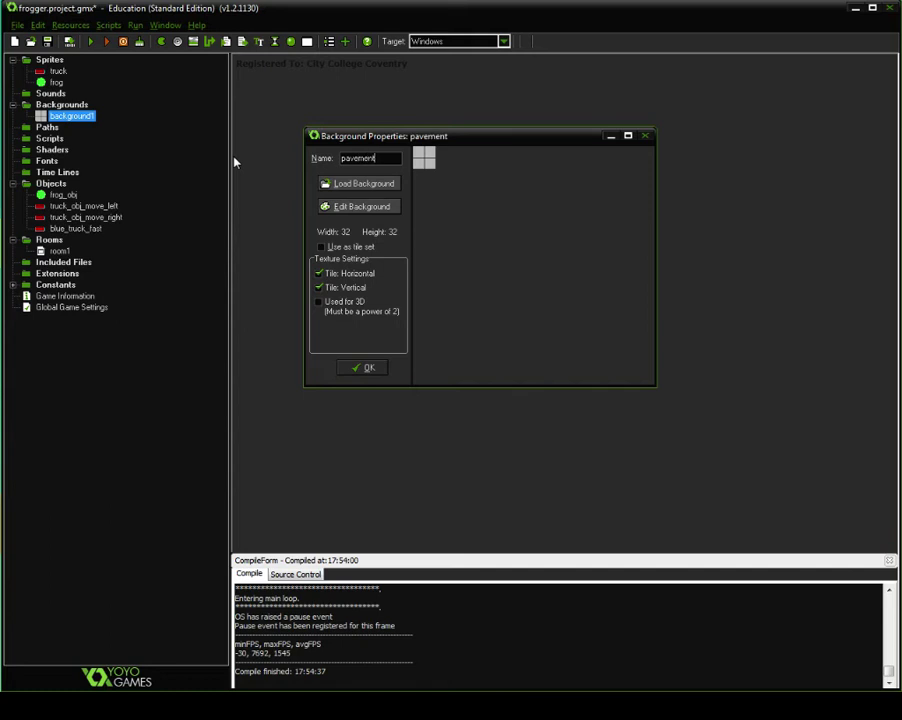
type("_tile")
Step: Make pavement_tile a tile set with tile width and height of 32, and confirm the background's properties
left_click(321, 247)
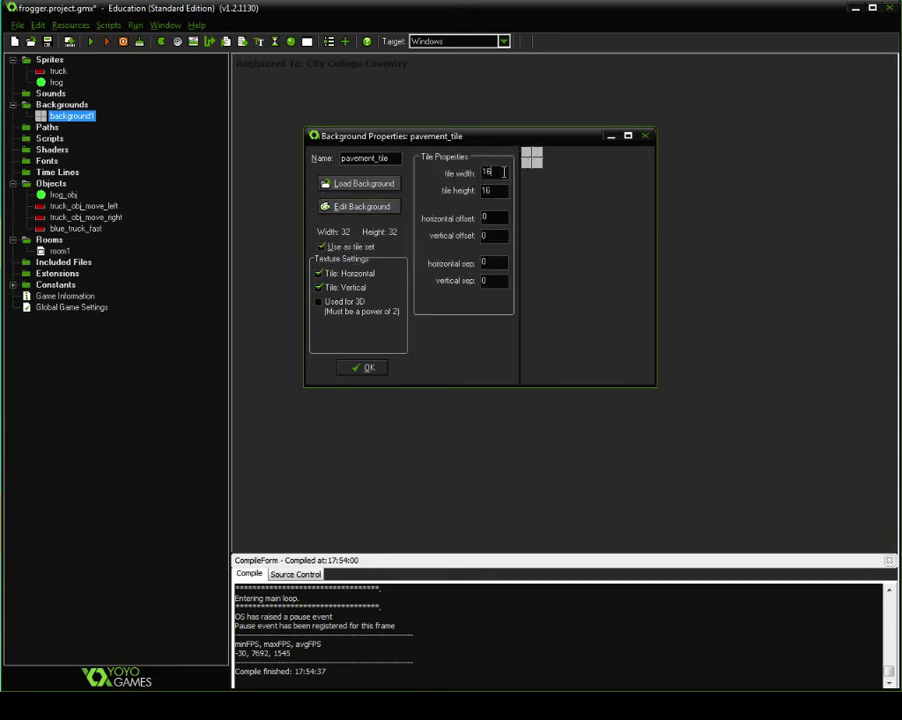
left_click_drag(504, 172, 452, 178)
type("32")
key("Tab")
type("32")
left_click(367, 368)
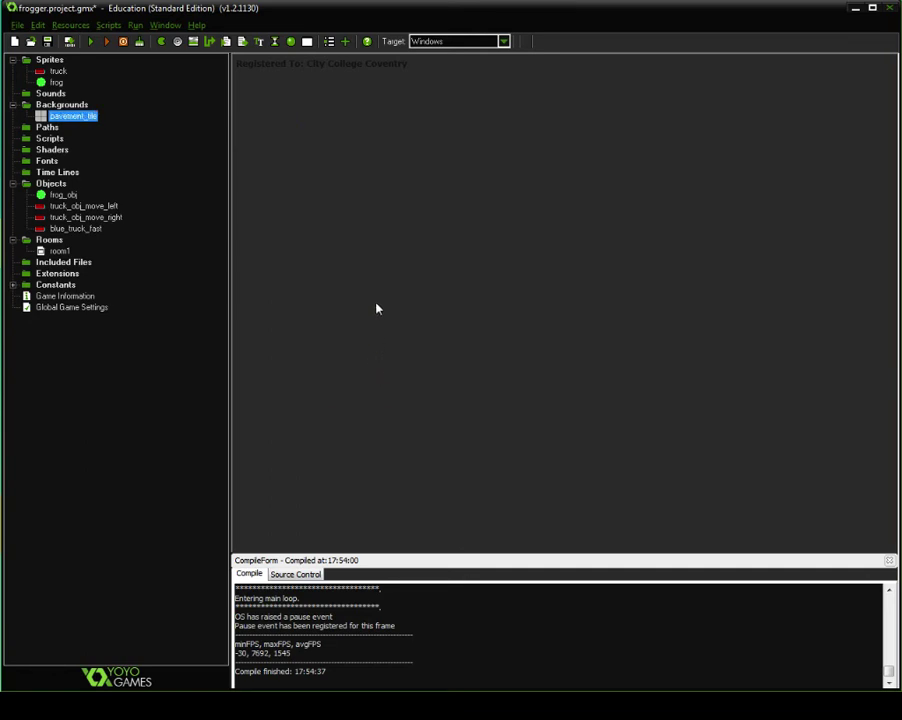
Step: Create a second background and open its image for editing
left_click(62, 107)
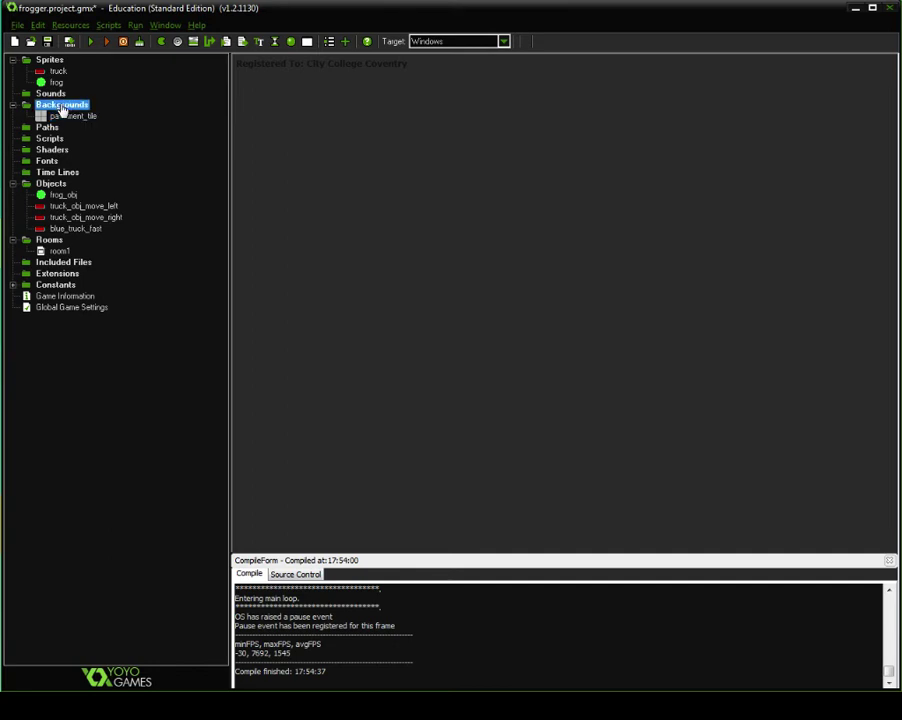
right_click(62, 110)
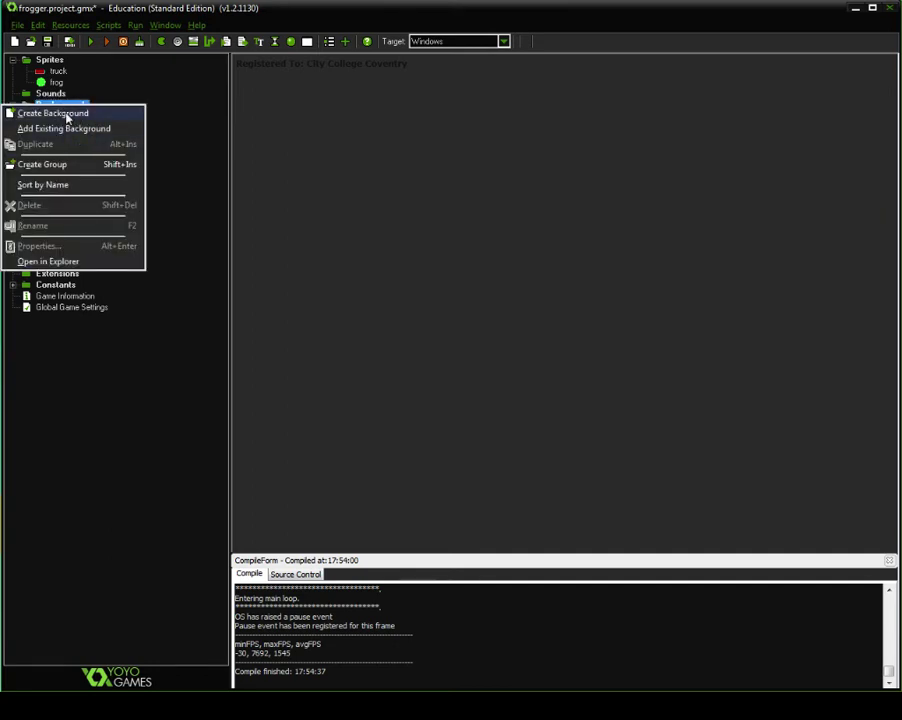
left_click(60, 113)
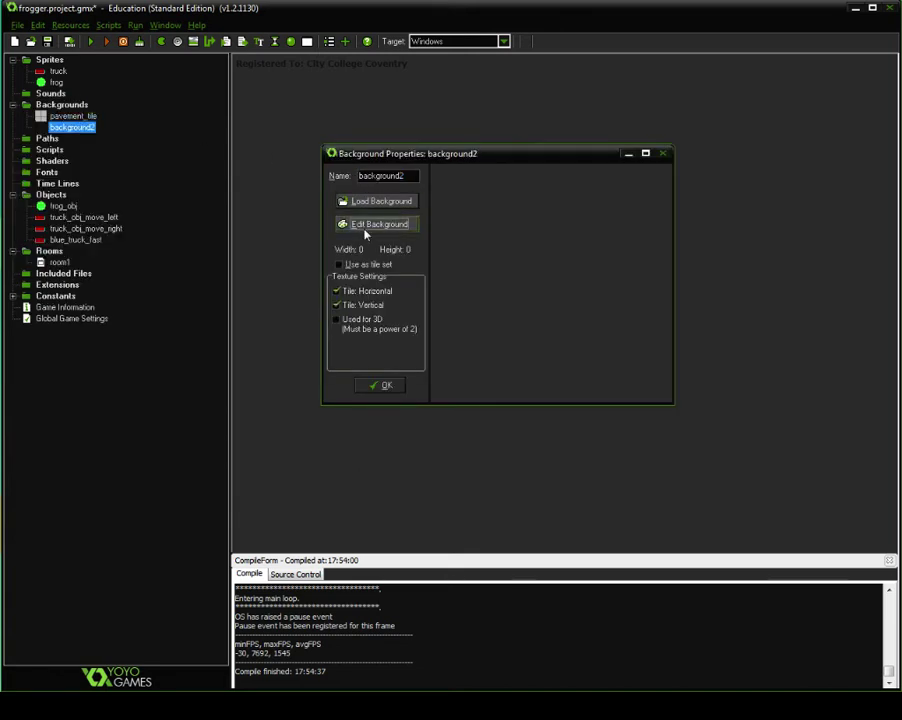
left_click(362, 224)
Step: Resize the second background's canvas to 32 by 32 pixels
left_click(299, 118)
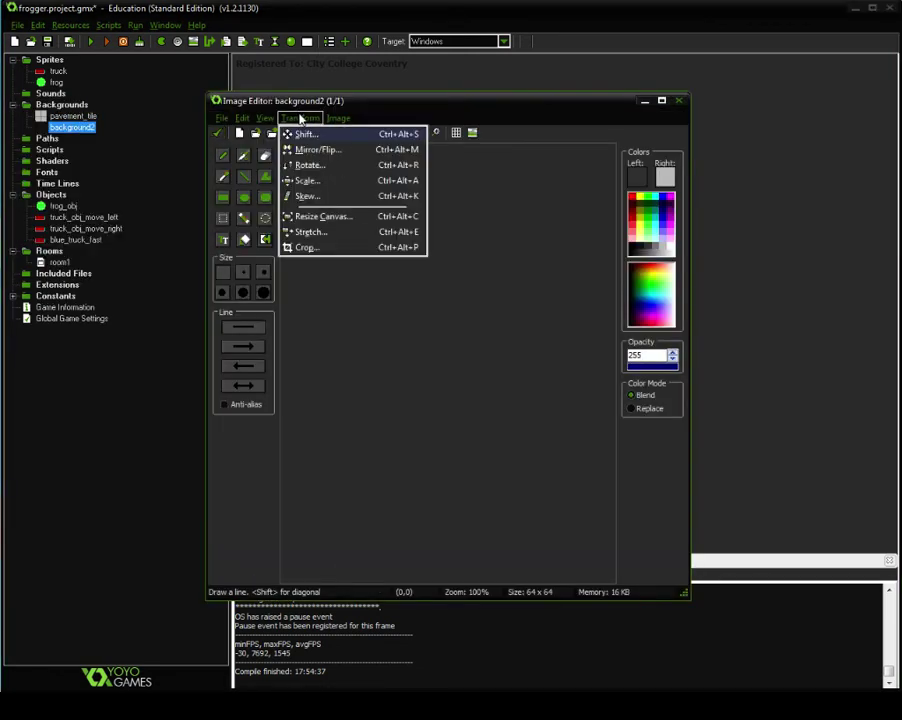
mouse_move(265, 119)
mouse_move(300, 118)
left_click(322, 216)
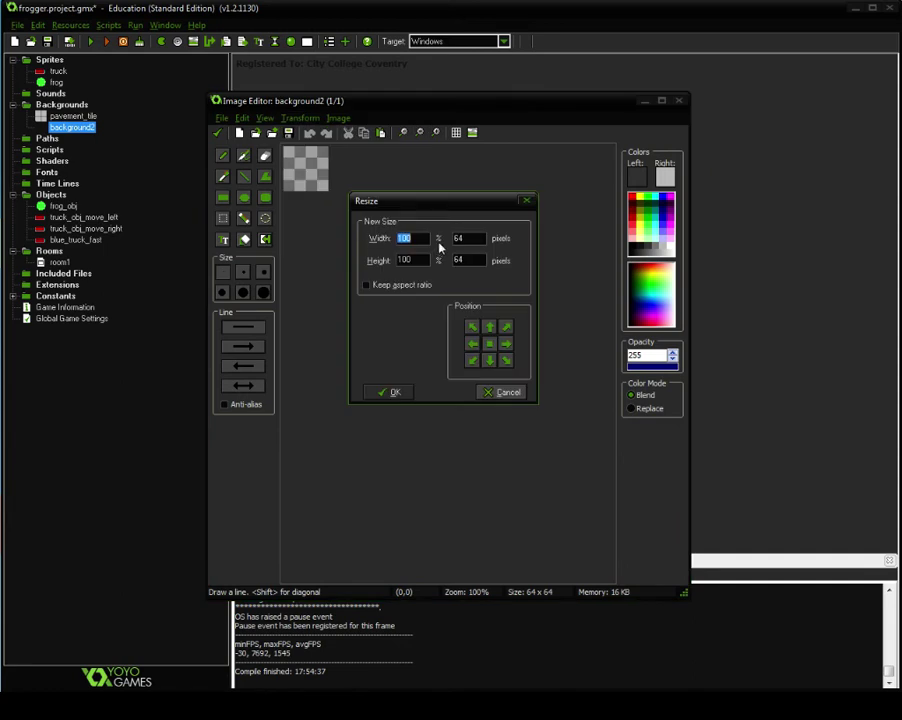
double_click(469, 240)
type("32")
key("Tab")
type("32")
left_click(390, 393)
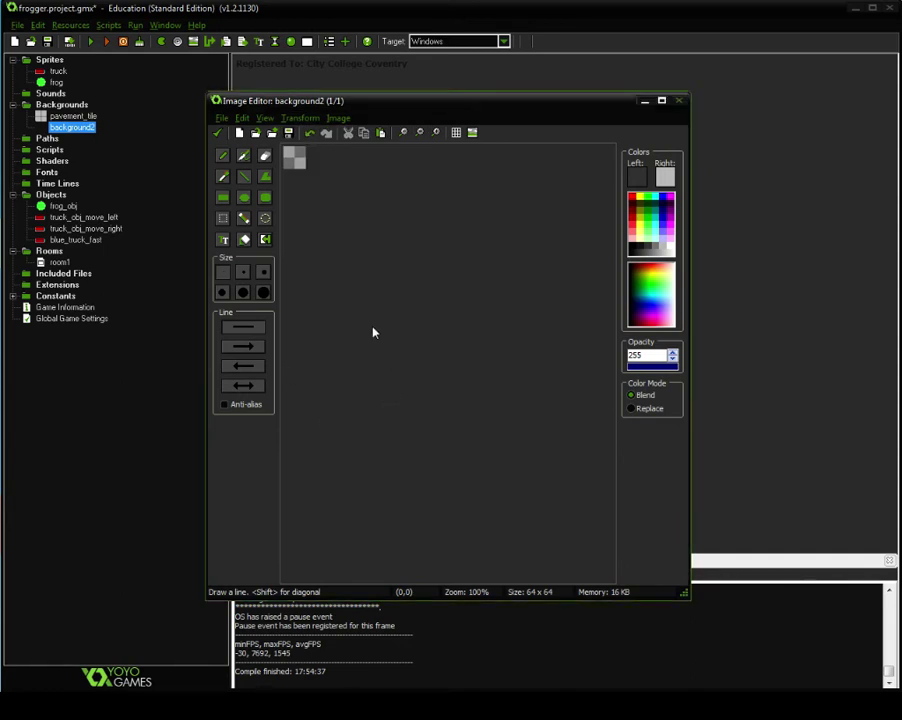
Step: Flood-fill the second background's whole 32 by 32 canvas with a solid mid-dark grey
left_click(243, 239)
left_click(645, 242)
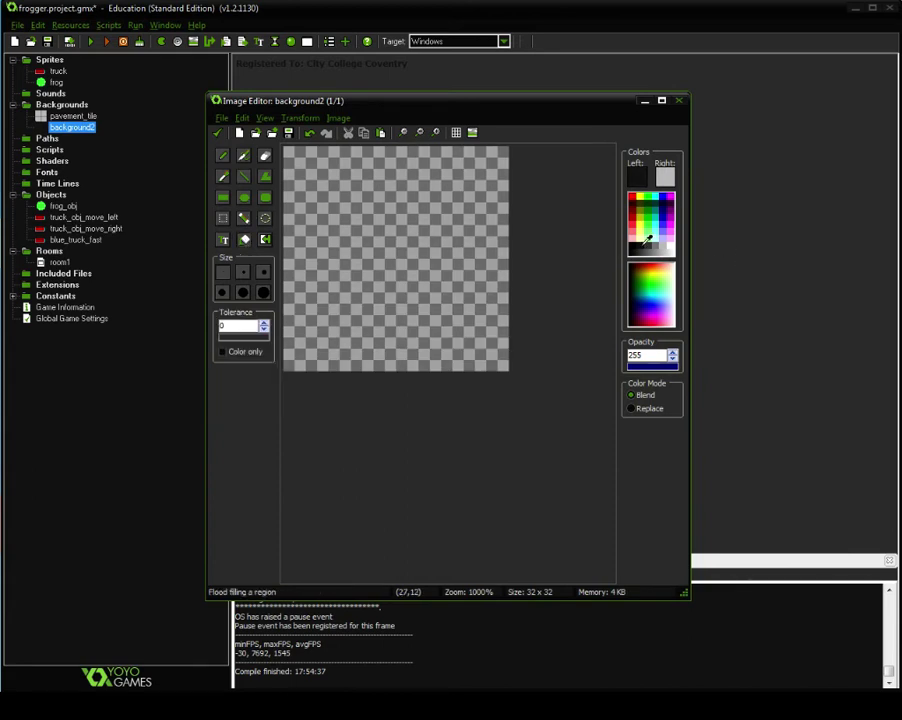
left_click(650, 245)
left_click(415, 267)
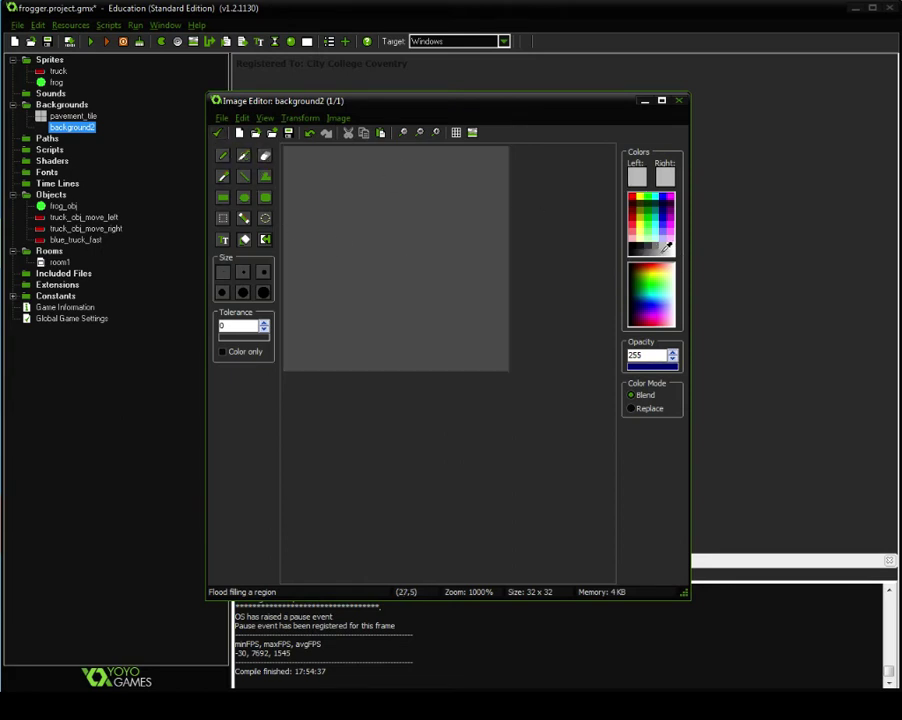
mouse_move(660, 280)
left_mouse_down()
mouse_move(664, 302)
mouse_move(655, 265)
left_mouse_up()
left_click(653, 247)
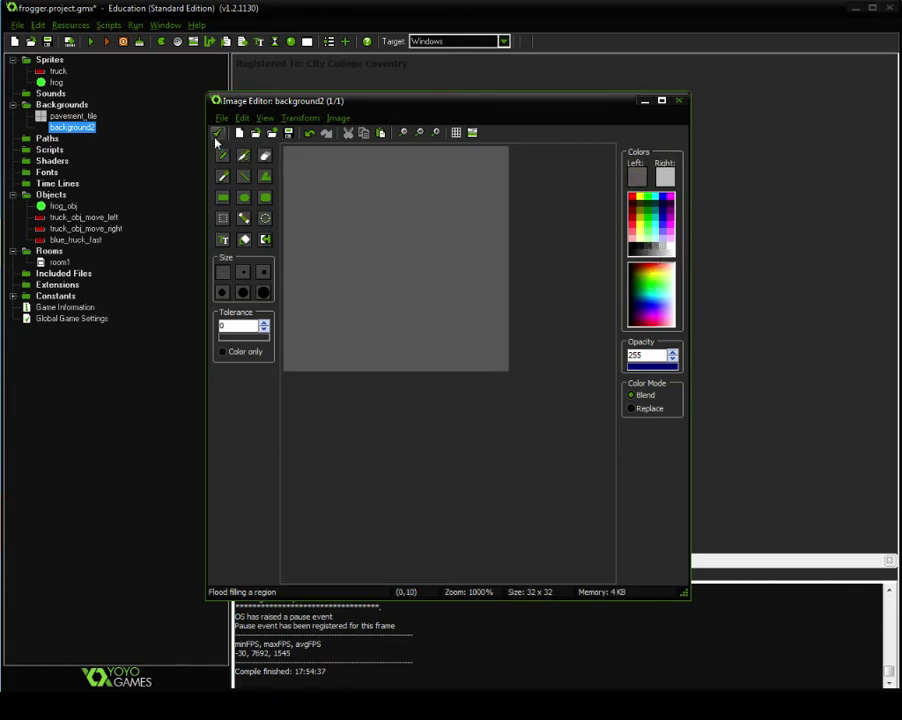
left_click(243, 155)
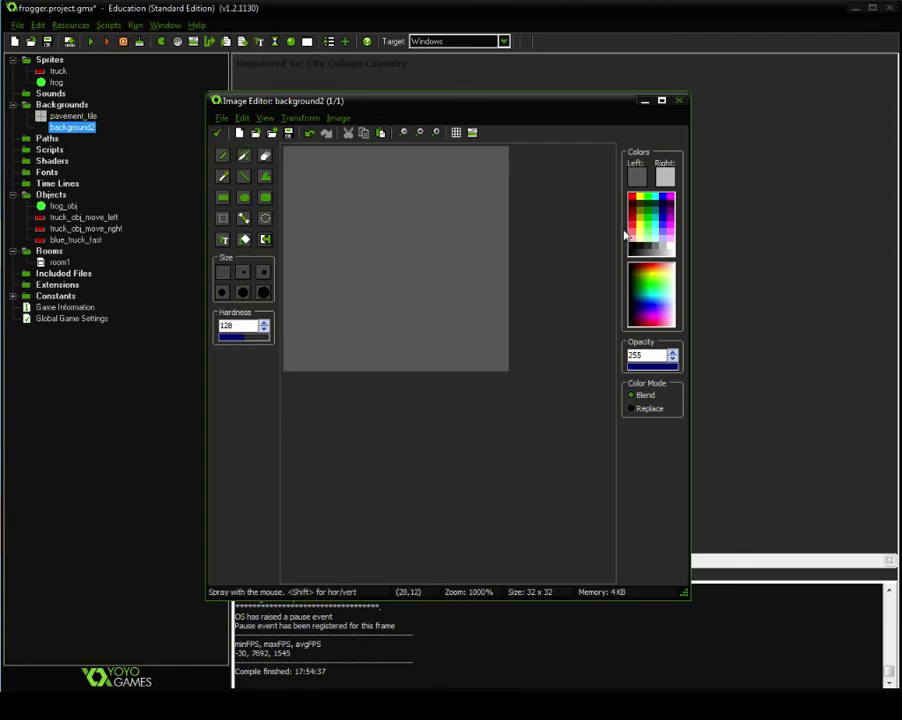
left_click(414, 224)
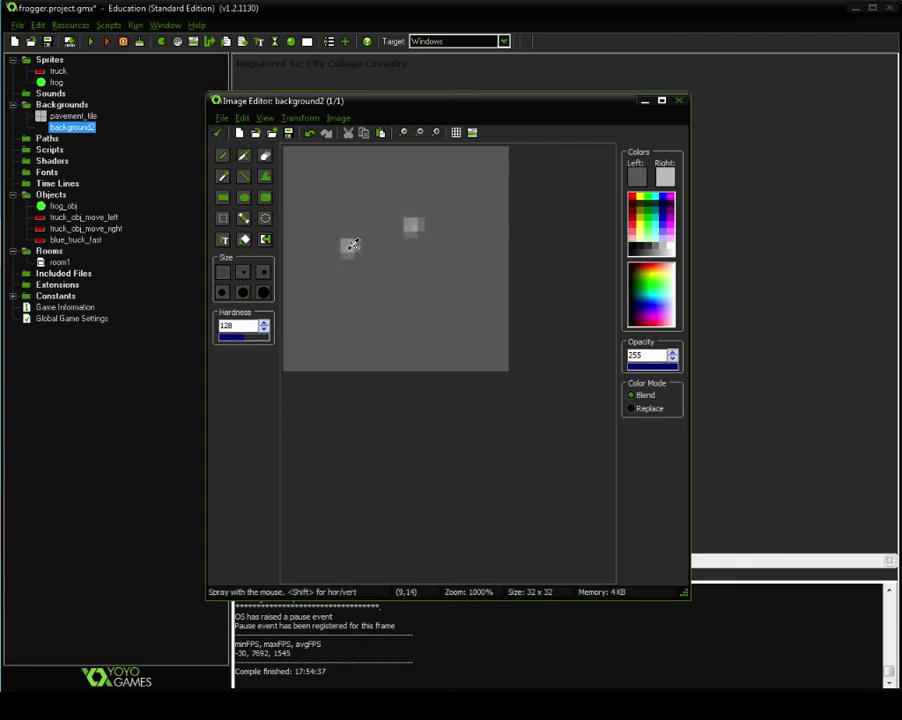
key("ctrl+z")
left_click(390, 256)
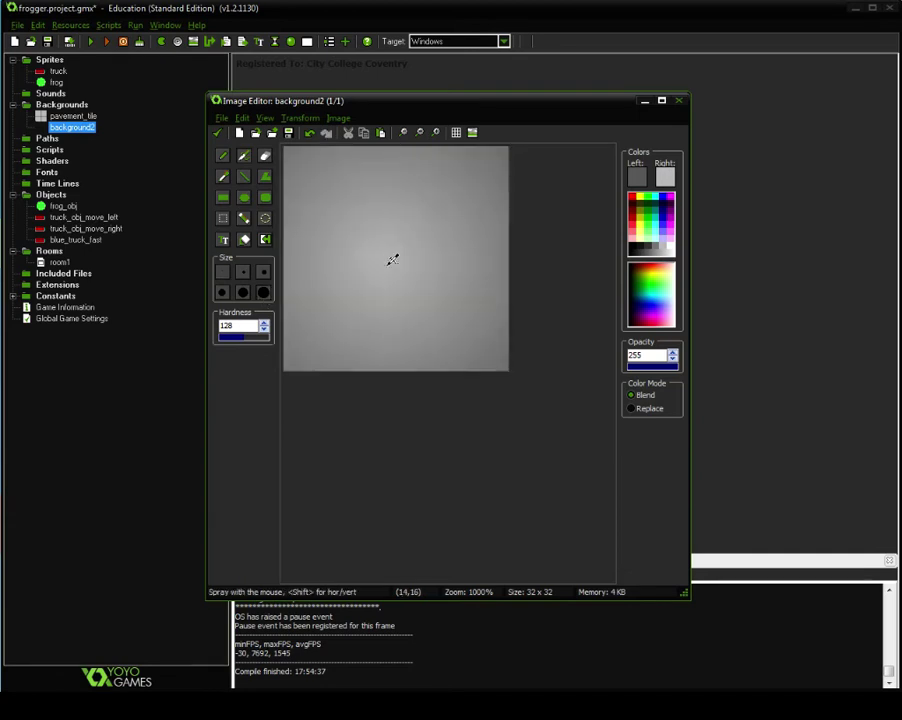
key("ctrl+z")
left_click(416, 230)
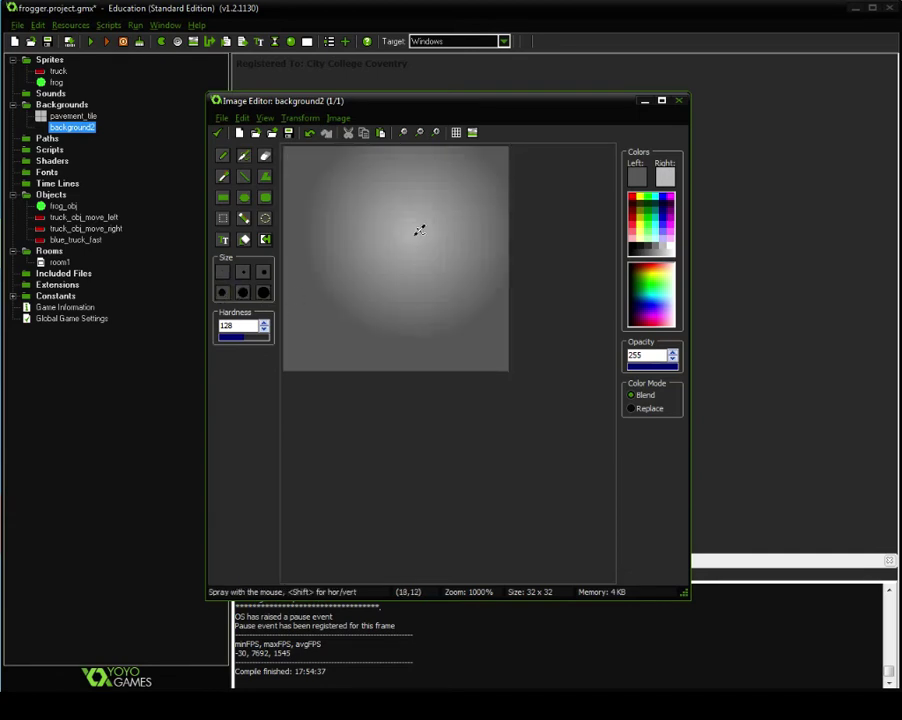
key("ctrl+z")
left_click(415, 251)
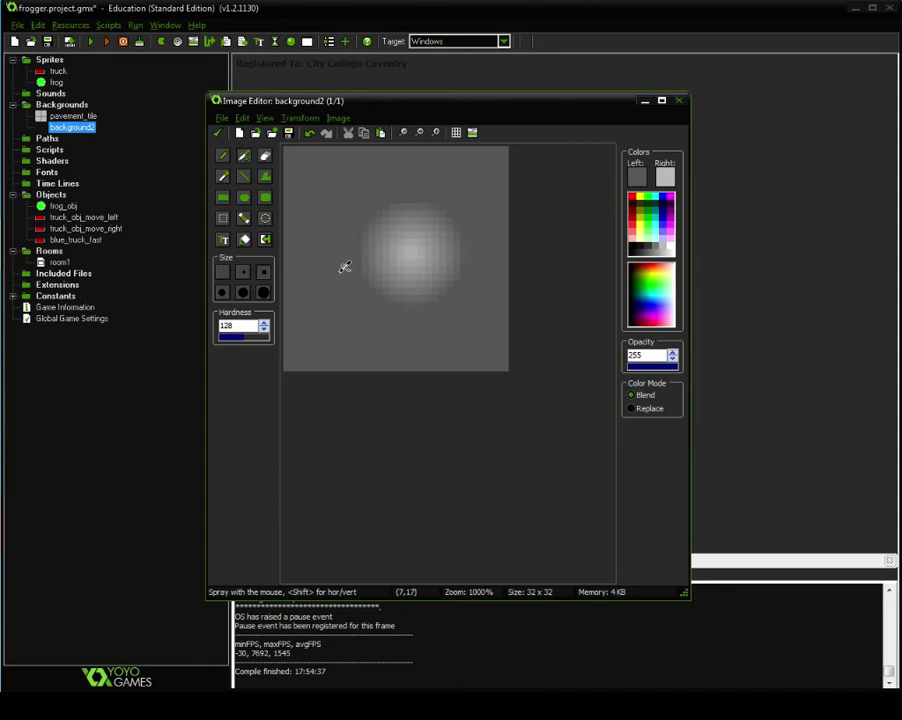
key("ctrl+z")
left_click(224, 157)
left_click(347, 189)
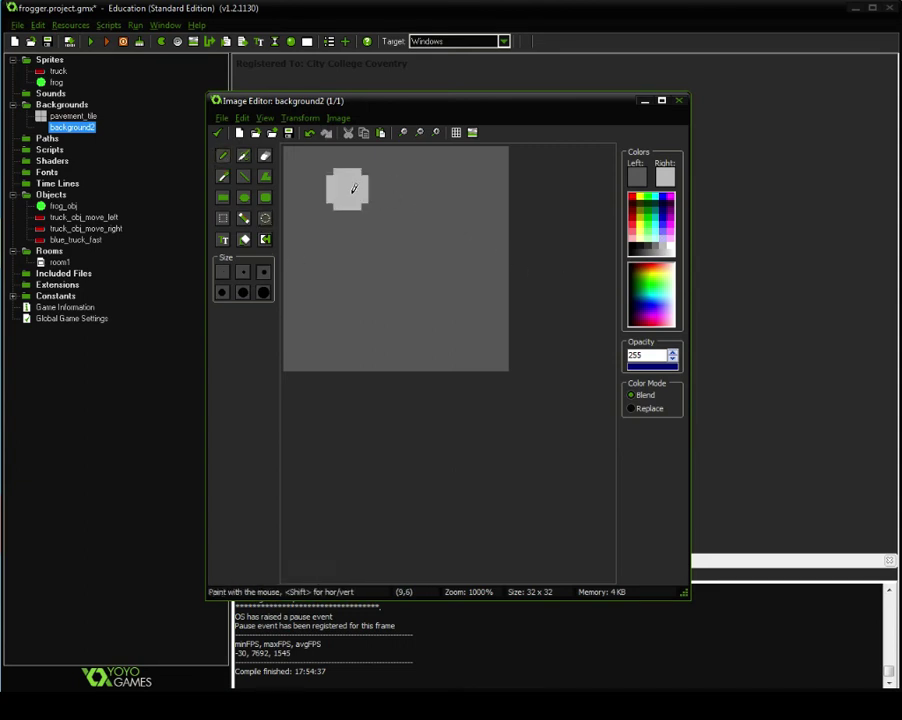
key("ctrl+z")
Step: Dot five light-grey specks across the grey tile, near its corners and centre, with the smallest brush size
left_click(222, 271)
left_click(308, 171)
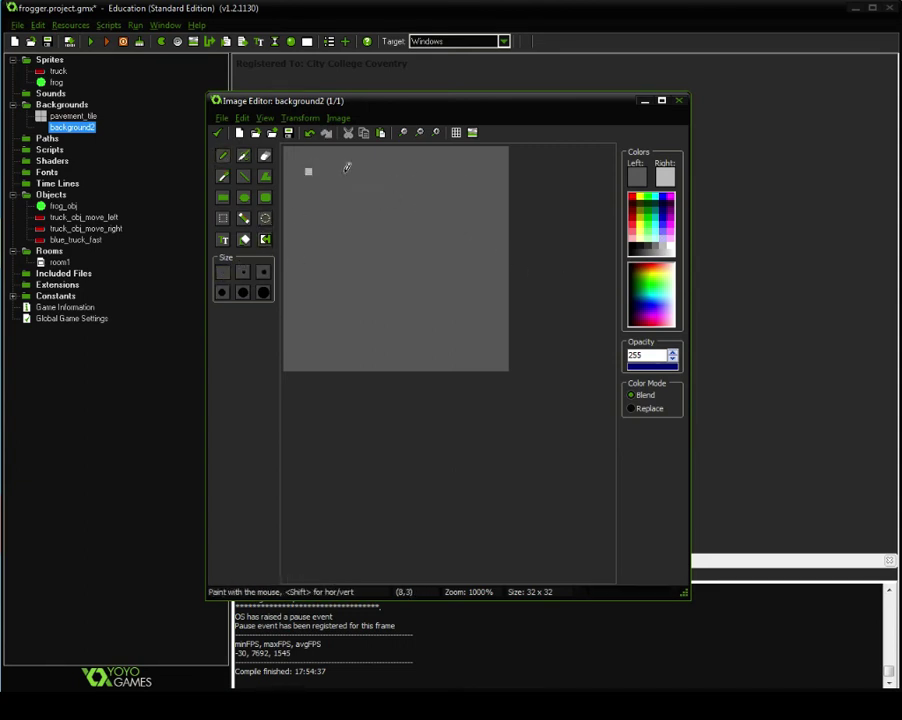
left_click(484, 171)
left_click(435, 340)
left_click(386, 249)
left_click(315, 340)
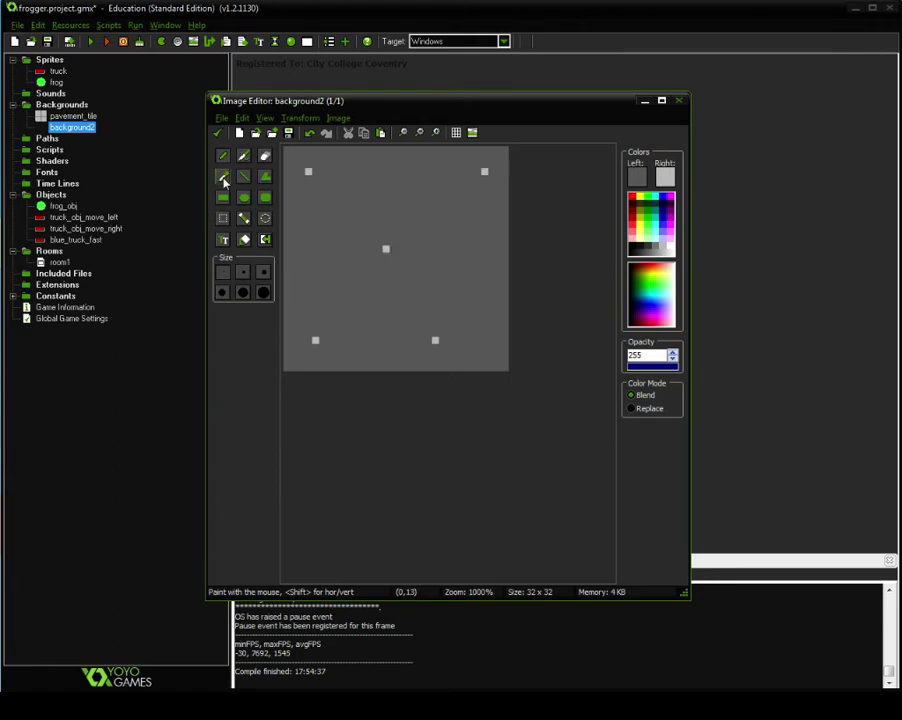
Step: Change the primary drawing colour to a grey slightly darker than the tile's fill
left_click(243, 218)
left_click(636, 176)
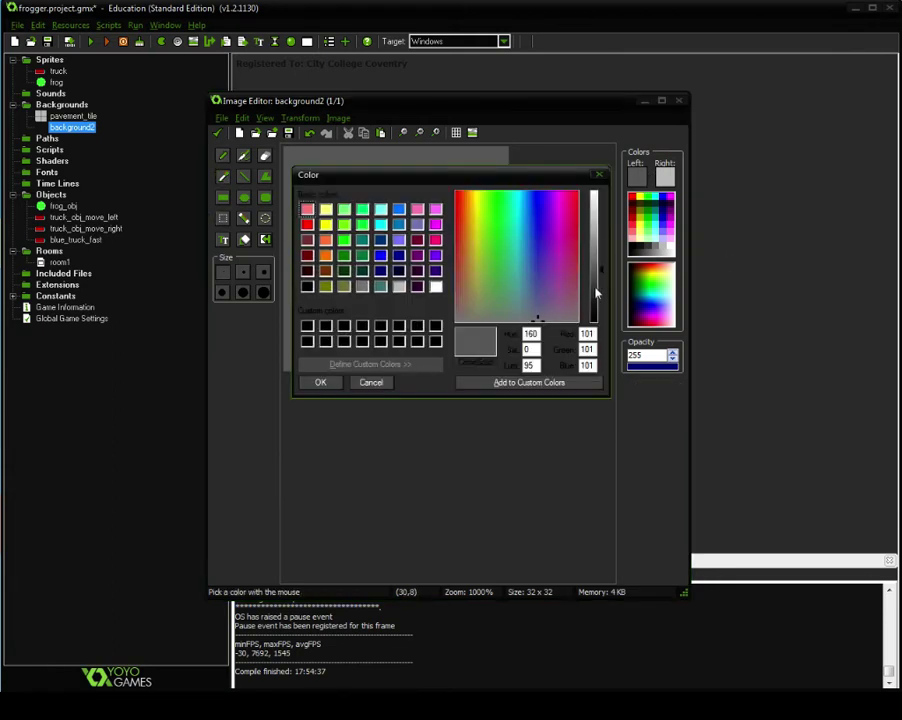
left_click_drag(599, 266, 600, 274)
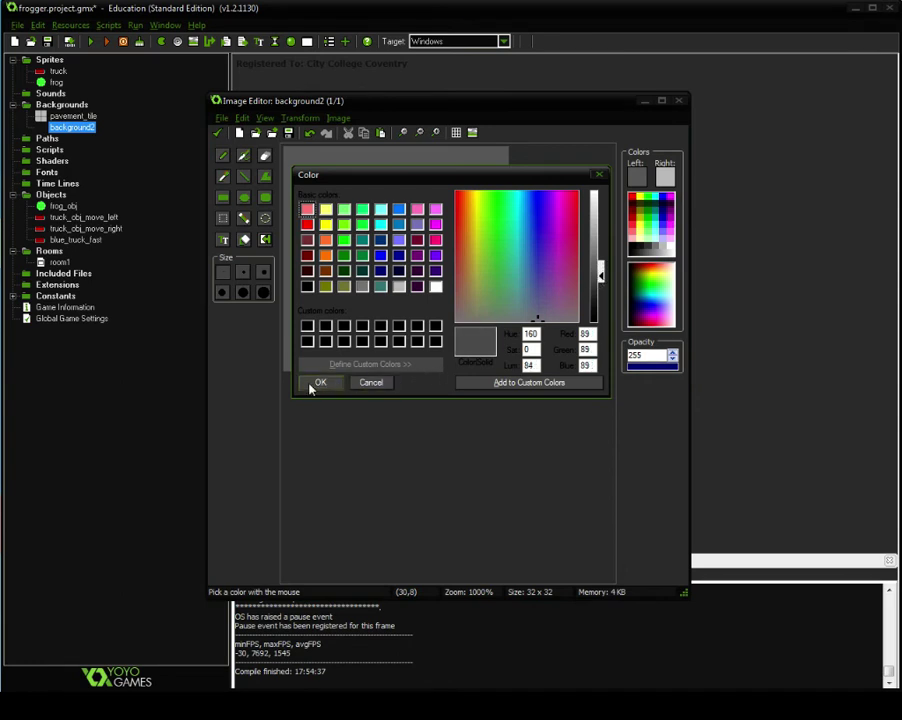
left_click(318, 383)
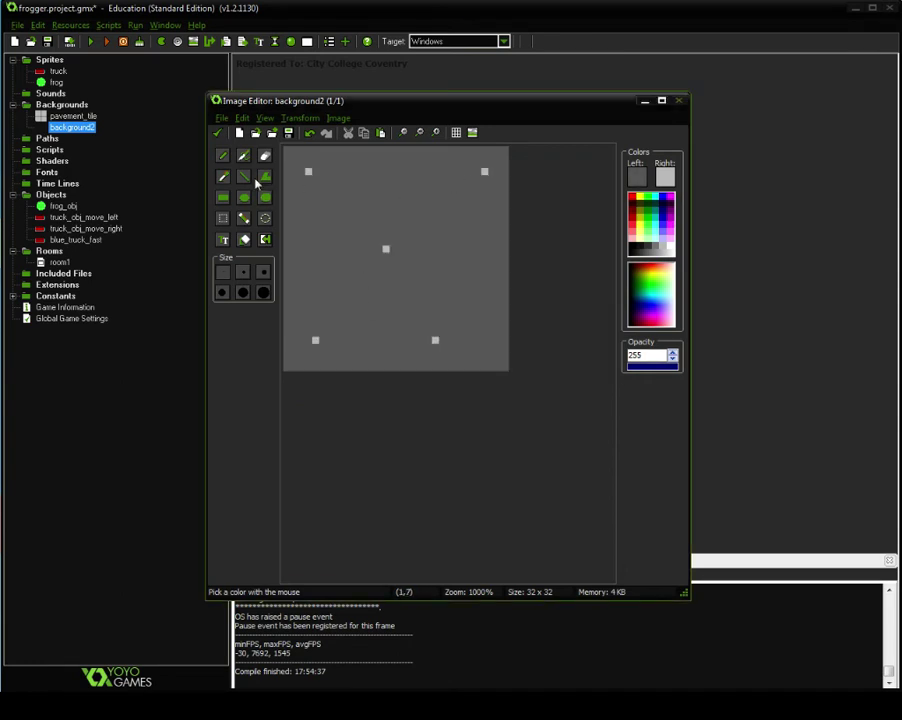
left_click(644, 179)
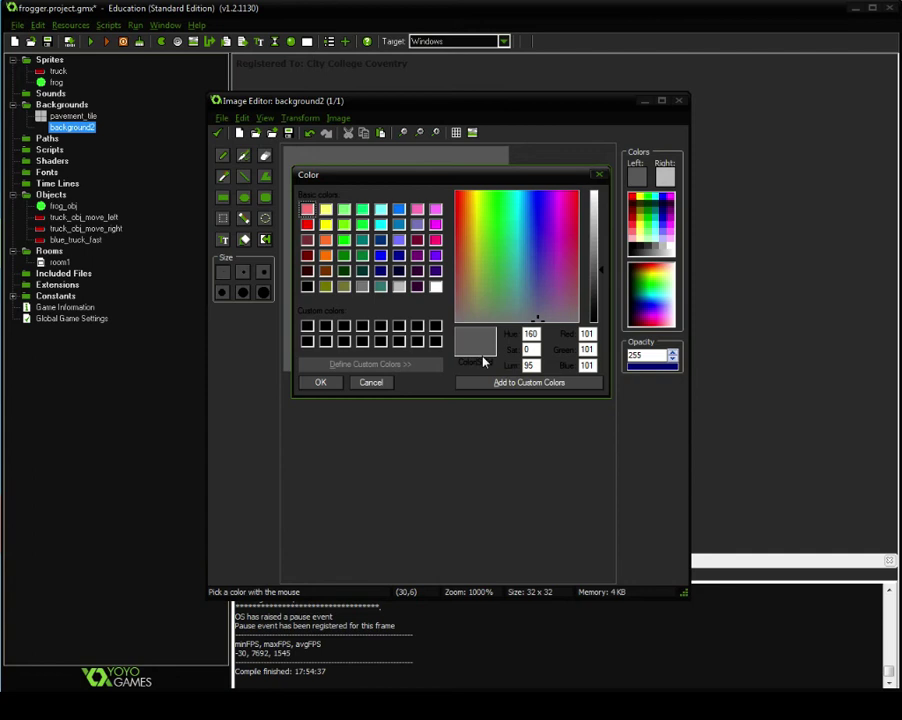
left_click(600, 278)
left_click(320, 382)
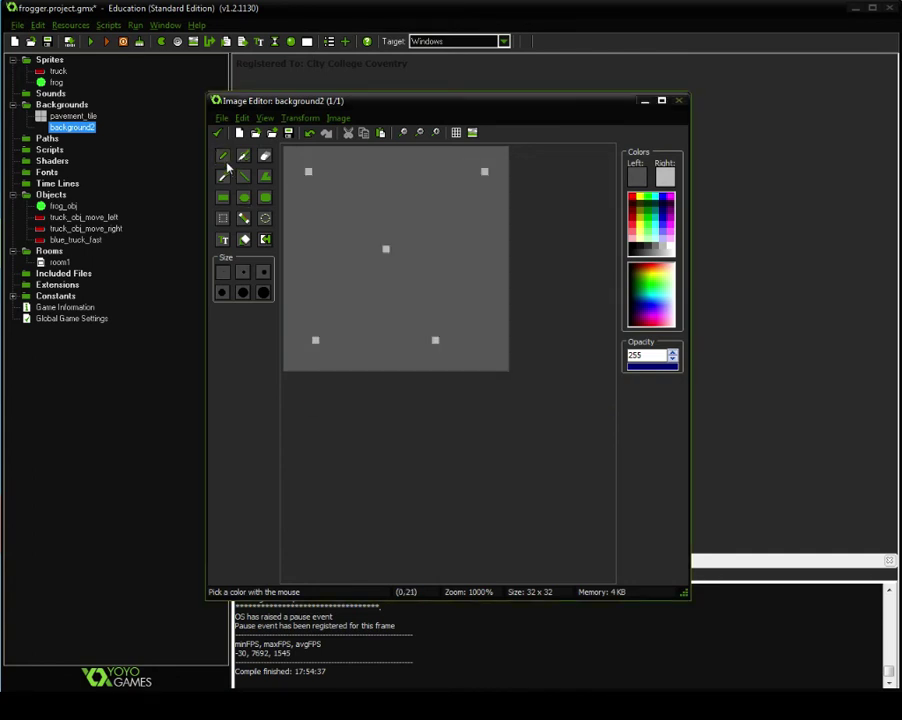
Step: Scatter small darker-grey specks over the whole tile with the paint tool, covering the five light-grey specks as well
left_click(224, 157)
left_click(476, 282)
left_click(462, 241)
left_click(315, 220)
left_click(336, 179)
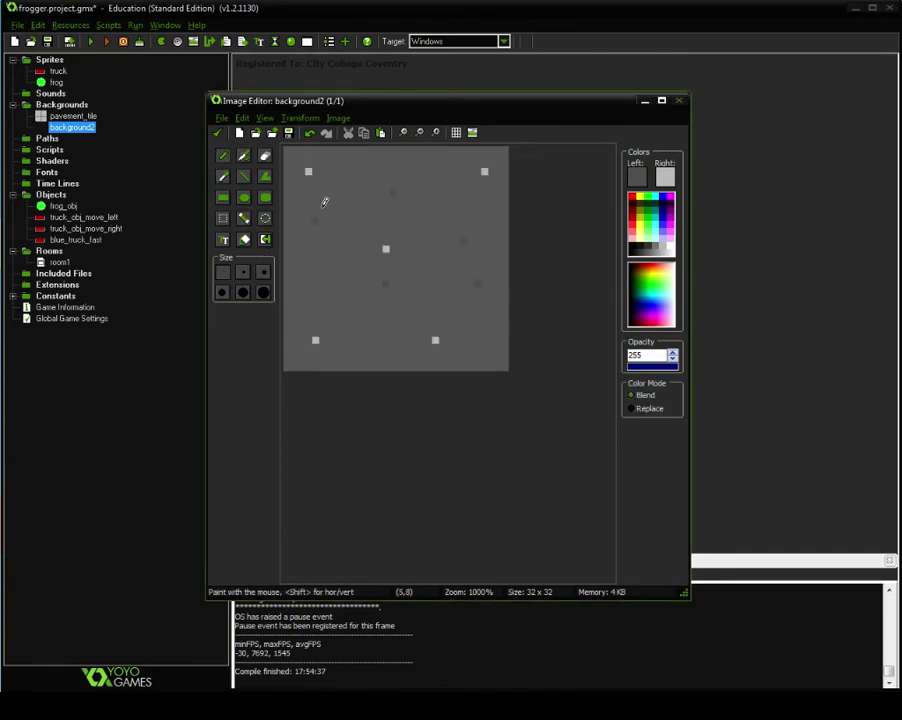
left_click(386, 248)
left_click(309, 171)
left_click(317, 340)
left_click(435, 340)
left_click(456, 348)
left_click(484, 171)
left_click(428, 272)
left_click(378, 336)
left_click(337, 280)
left_click(371, 176)
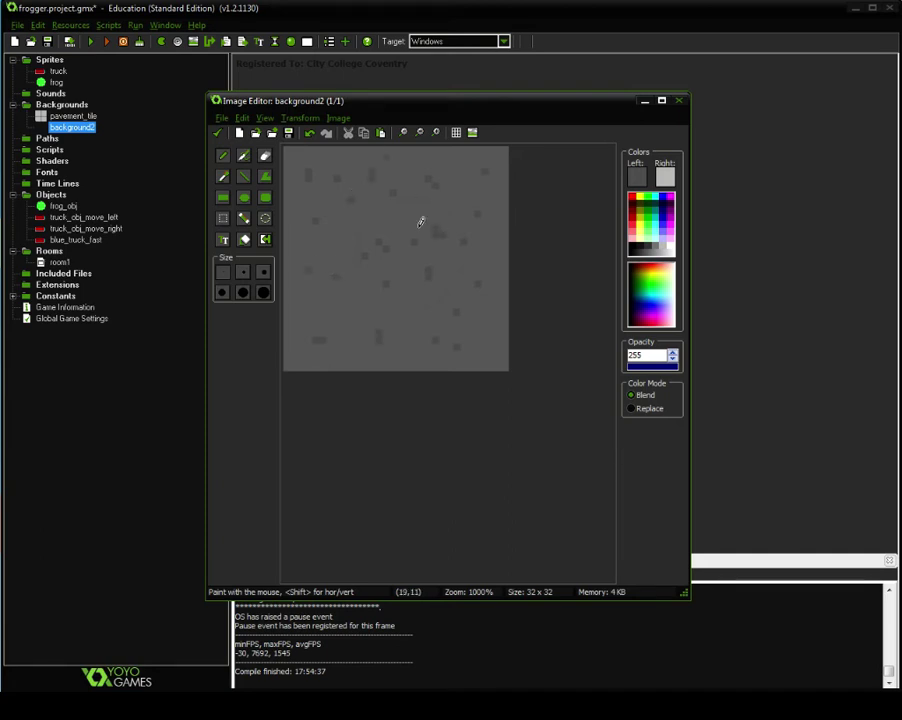
Step: Apply the image edits and rename the second background as road
left_click(217, 132)
double_click(410, 175)
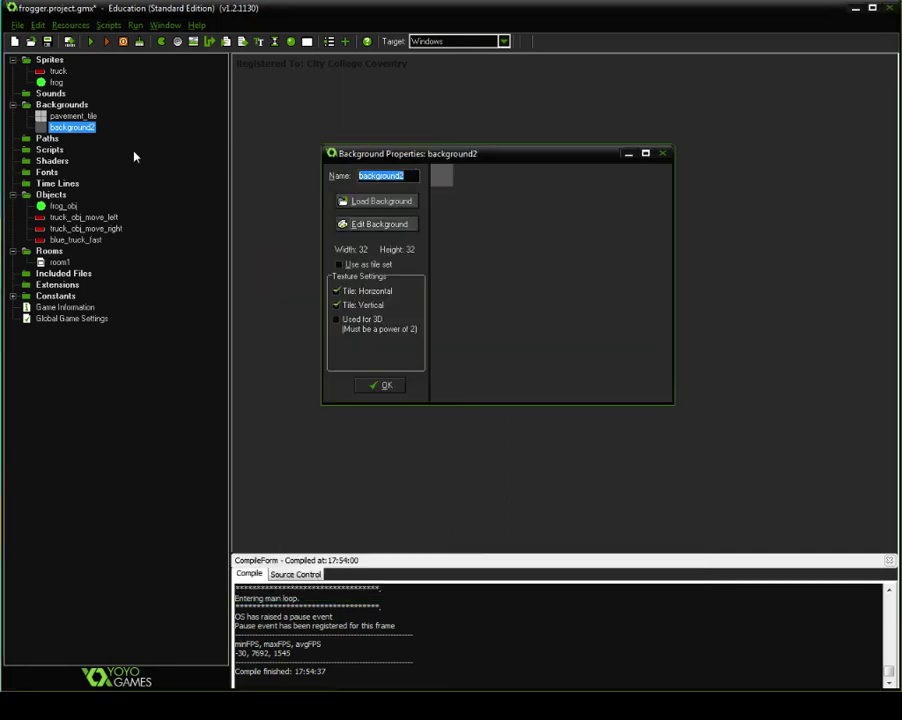
type("road")
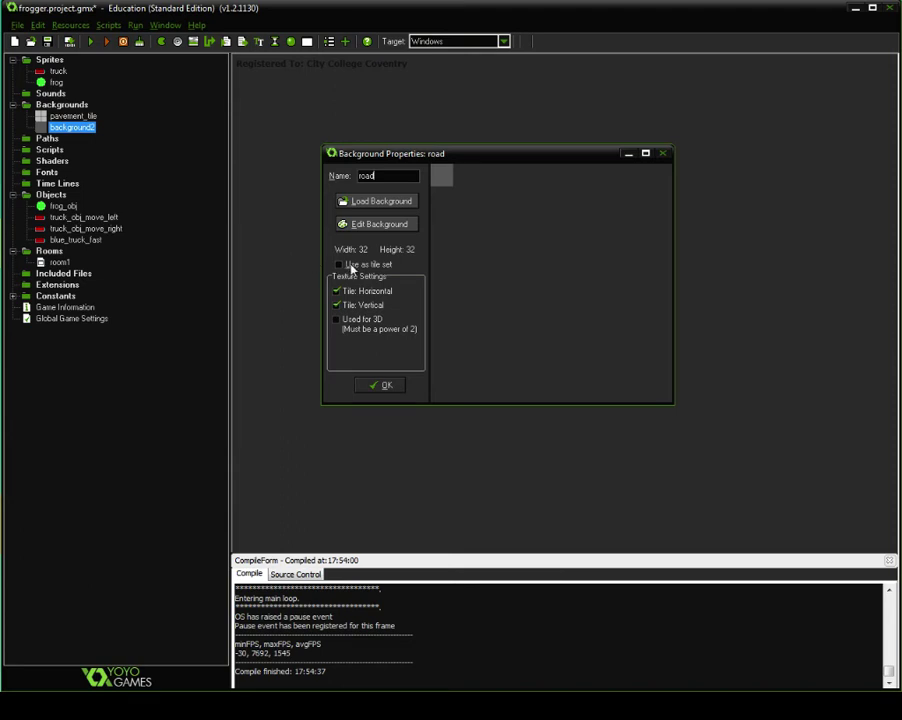
Step: Make the road background a tile set with tile width and height of 32, and confirm its properties
left_click(339, 264)
double_click(522, 189)
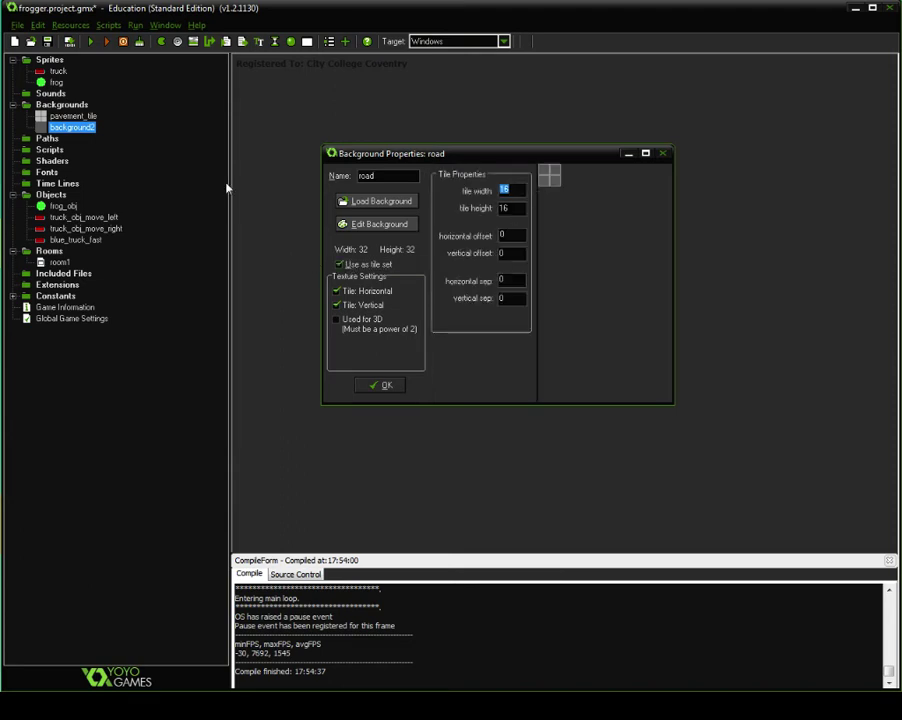
type("32")
key("Tab")
type("32")
left_click(387, 387)
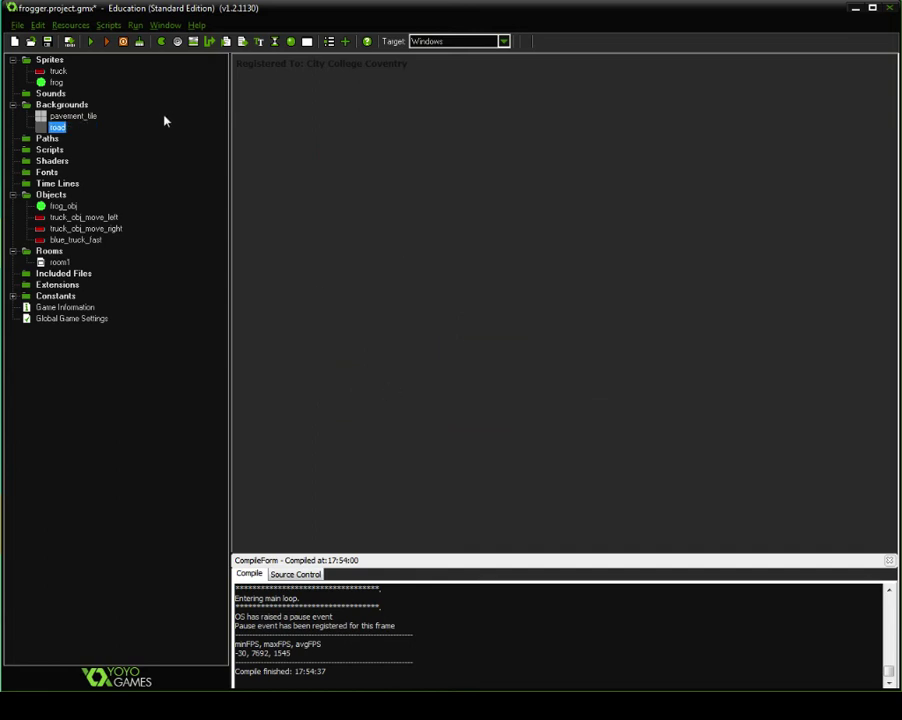
Step: Reopen the road background's properties and rename it as road_tile
double_click(57, 128)
left_click(407, 192)
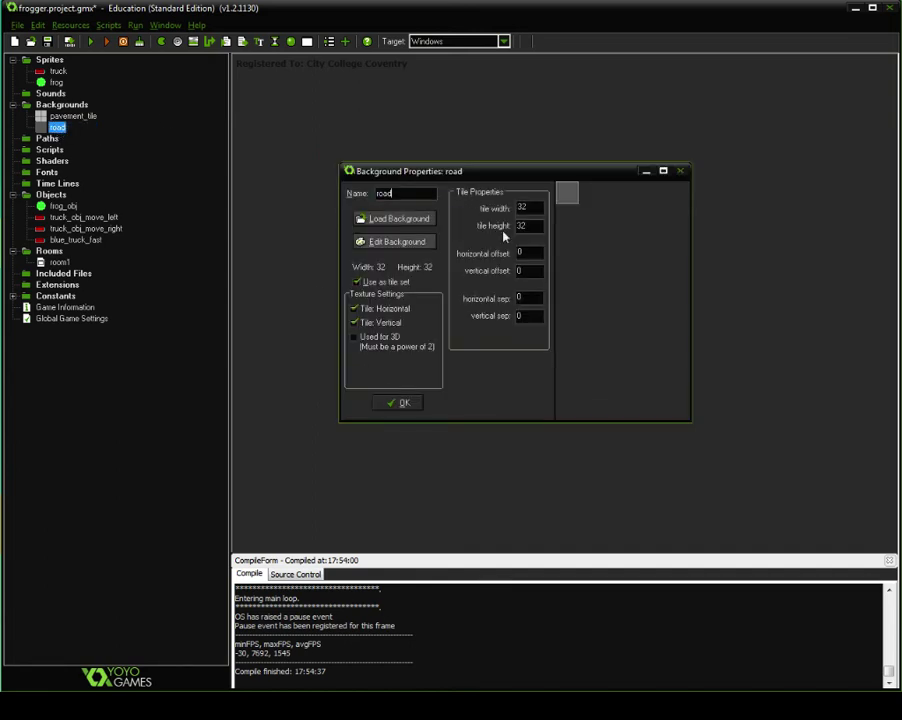
type("_tile")
key("Return")
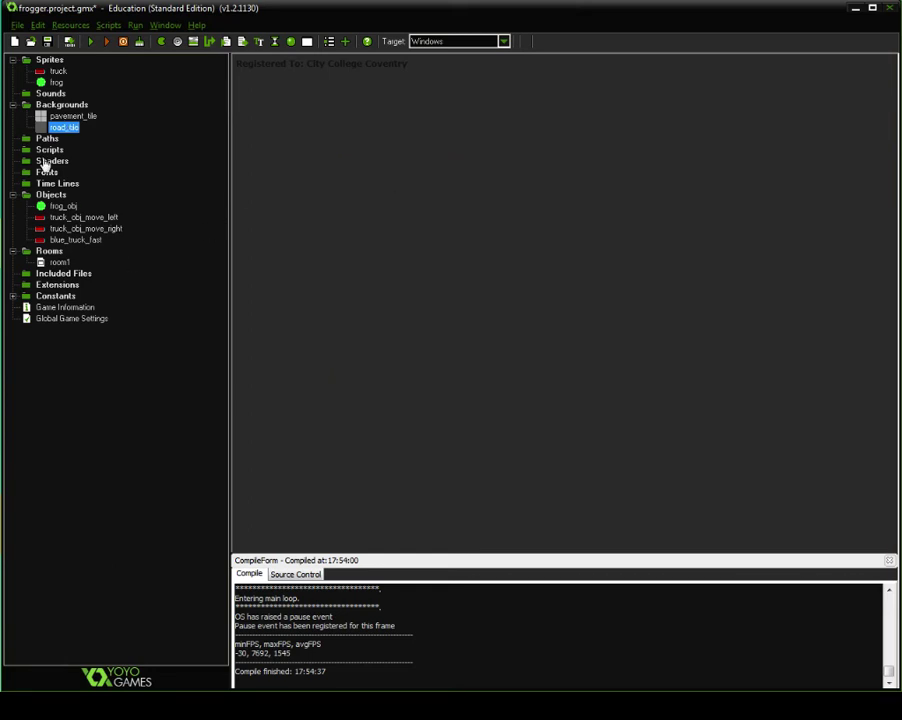
Step: Open room1 for editing and maximize its properties window
left_click(60, 117)
left_click(76, 128)
left_click(416, 420)
left_click(60, 263)
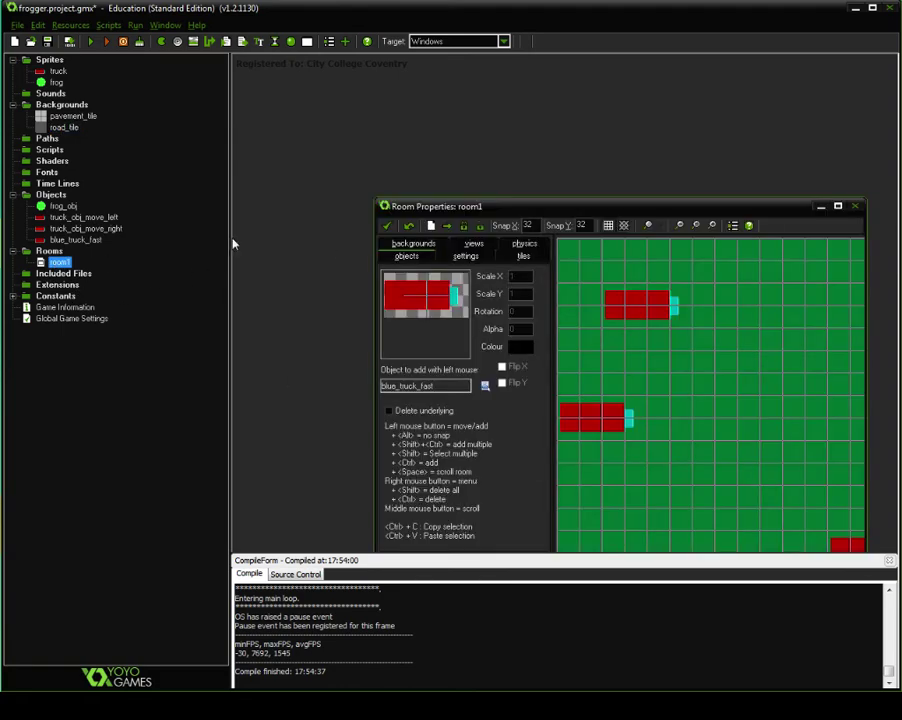
left_click(838, 207)
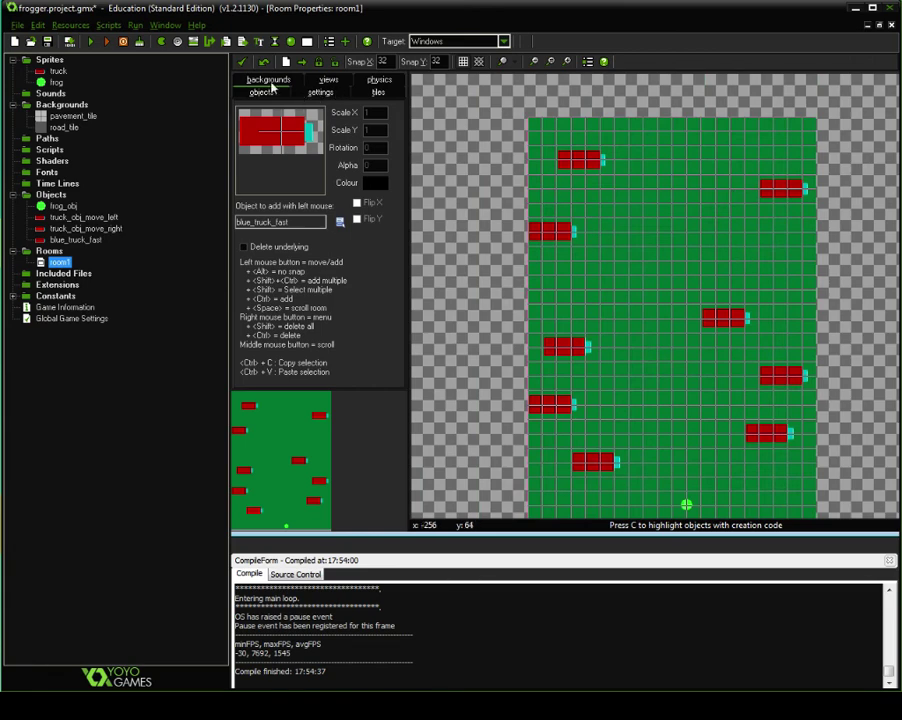
Step: Lay pavement_tile tiles across room1 in a four-row strip between the two truck groups and along the frog's starting area
left_click(377, 92)
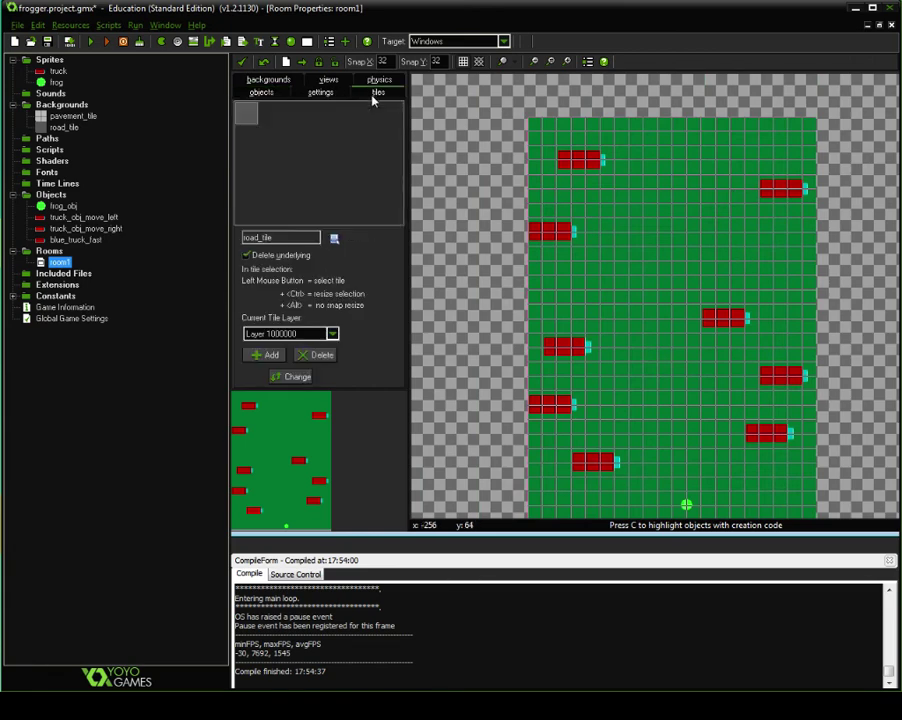
left_click(245, 114)
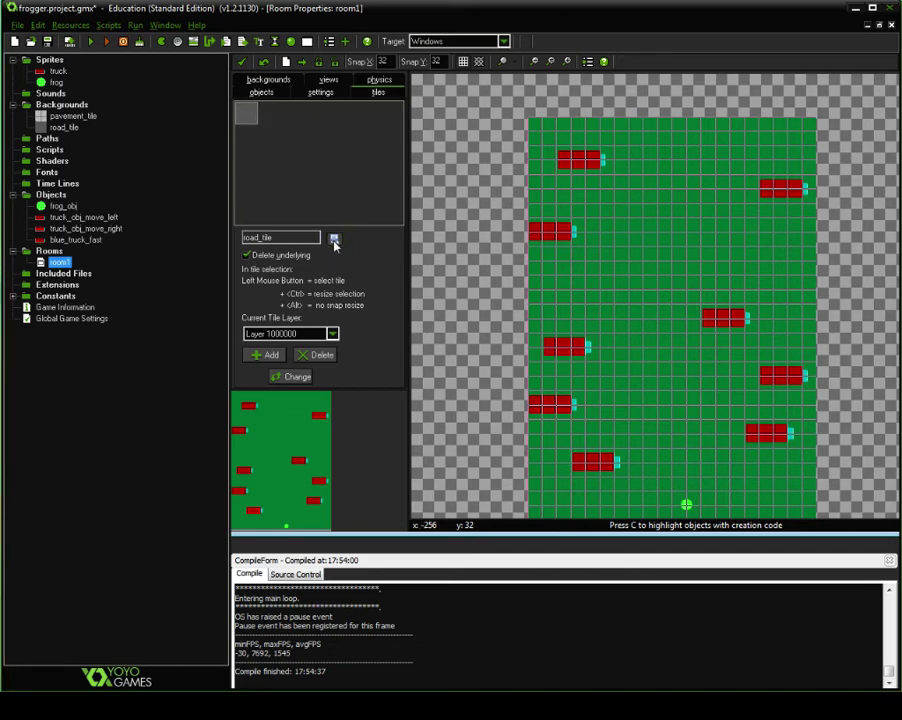
left_click(334, 239)
left_click(334, 239)
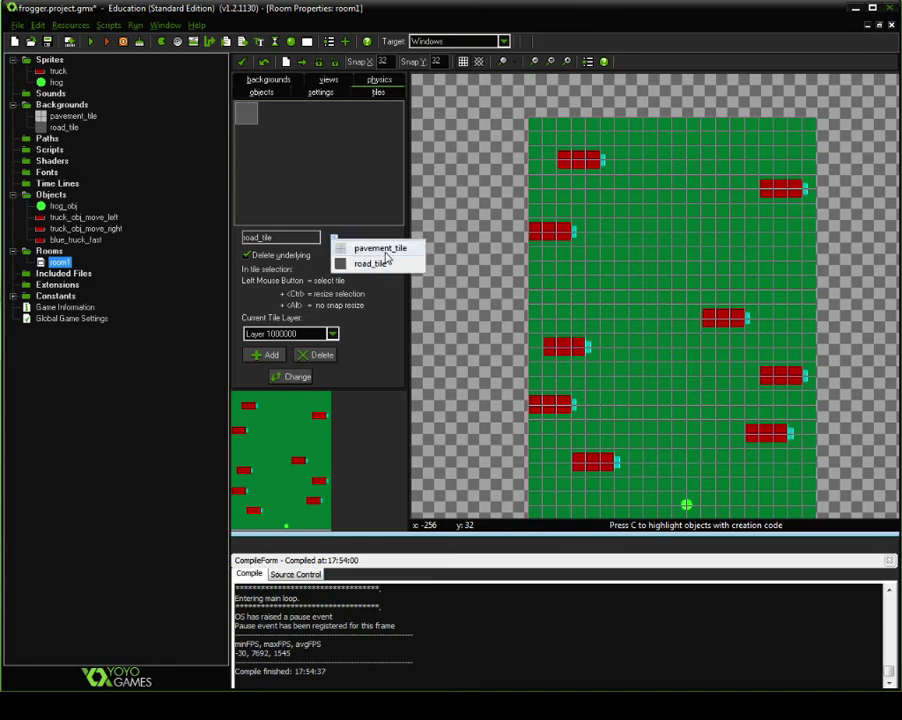
left_click(382, 249)
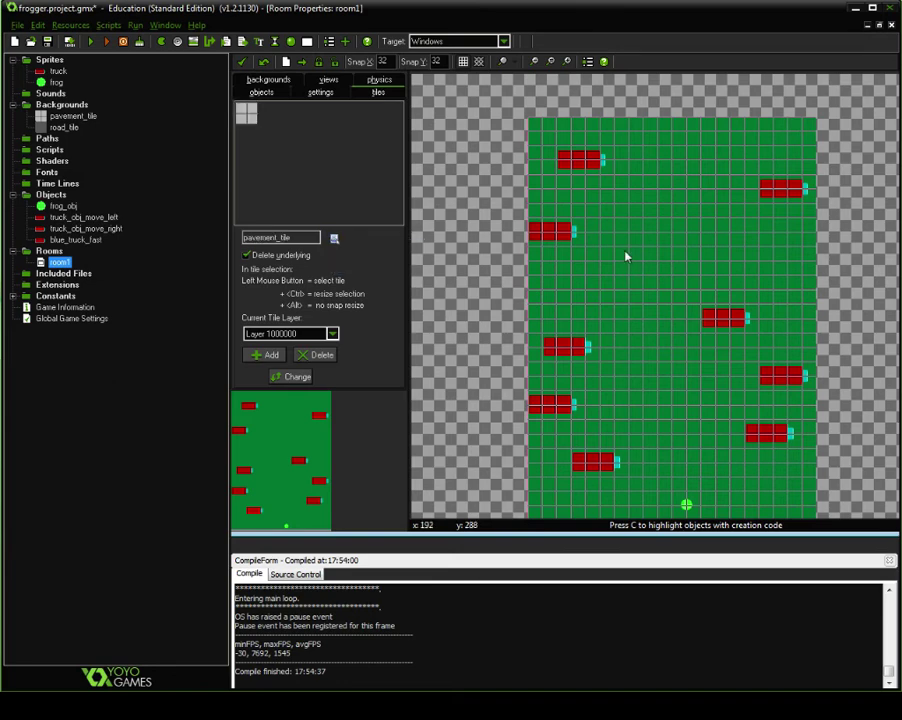
left_click(541, 268)
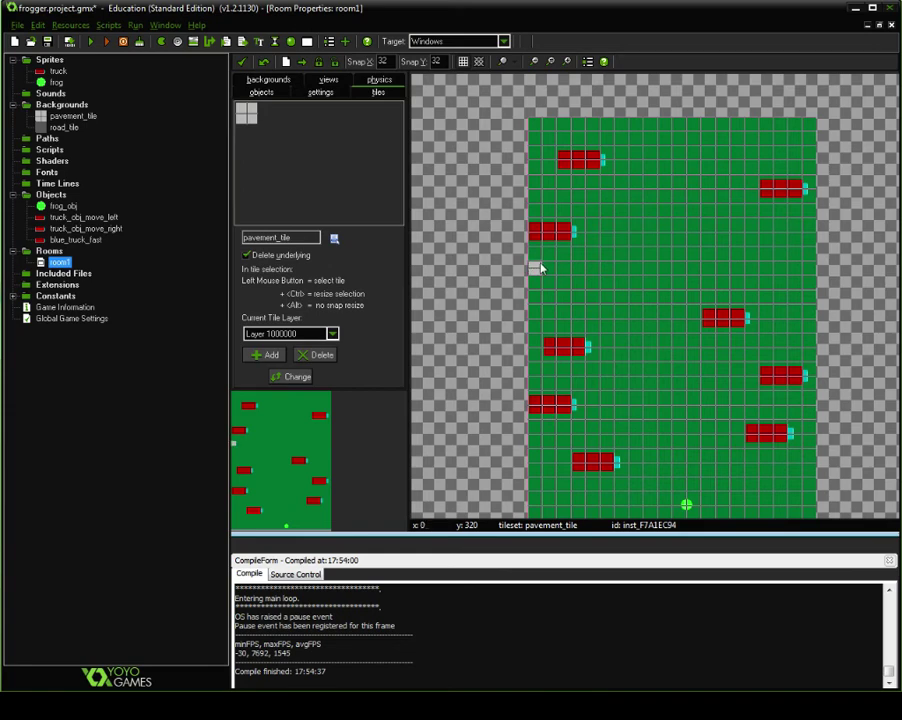
mouse_move(541, 268)
left_mouse_down()
mouse_move(808, 270)
mouse_move(810, 256)
mouse_move(535, 261)
mouse_move(537, 288)
mouse_move(770, 287)
mouse_move(726, 297)
mouse_move(536, 297)
left_mouse_up()
mouse_move(528, 505)
left_mouse_down()
mouse_move(749, 497)
mouse_move(689, 502)
mouse_move(806, 516)
left_mouse_up()
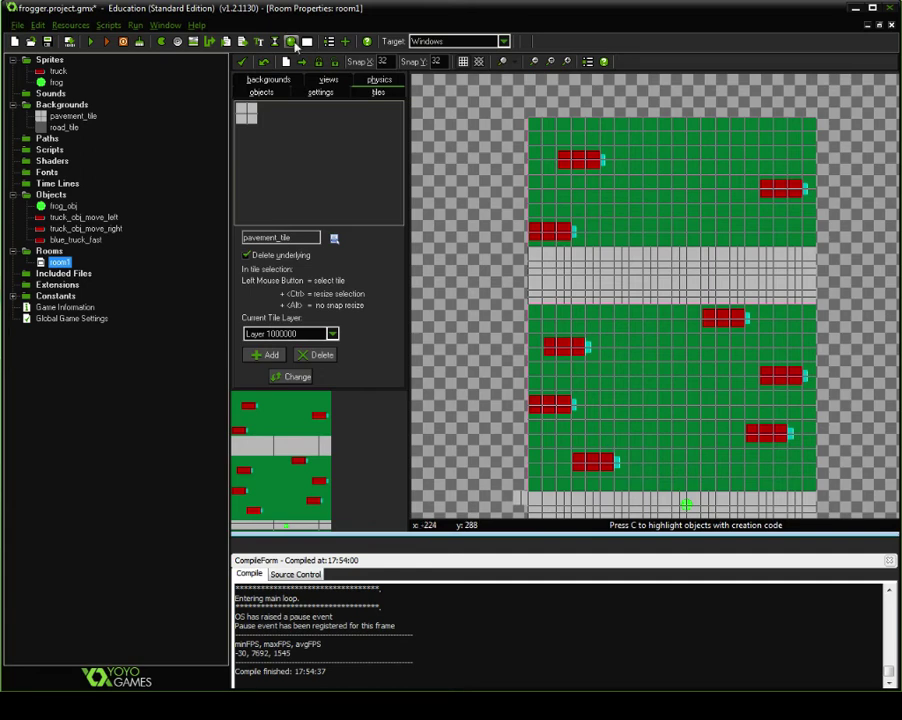
Step: Choose road_tile as the tile source and fill both truck lane areas of room1 with road tiles
left_click(334, 238)
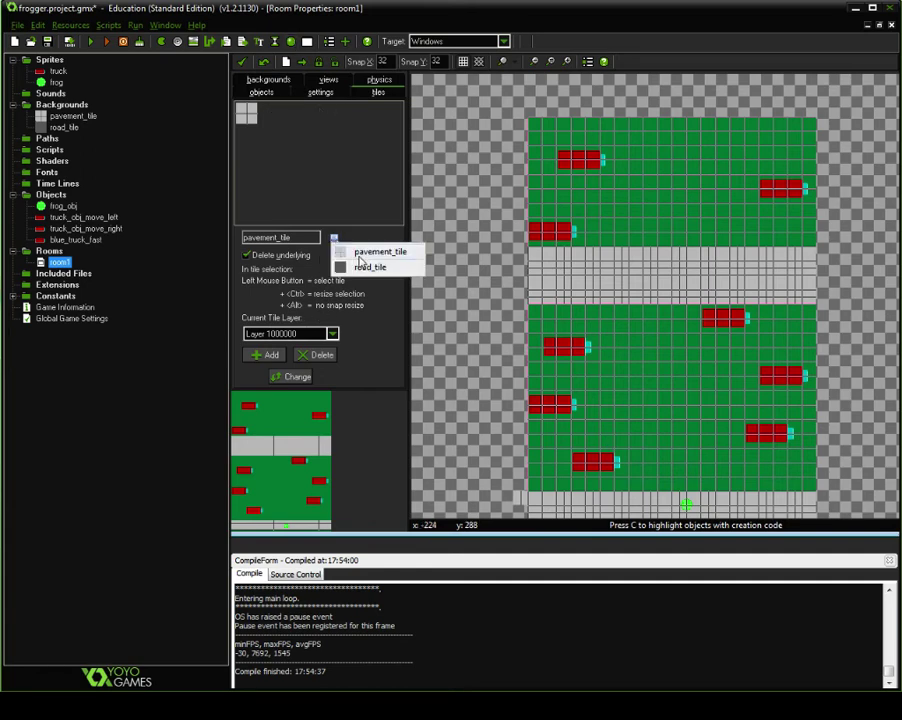
left_click(368, 269)
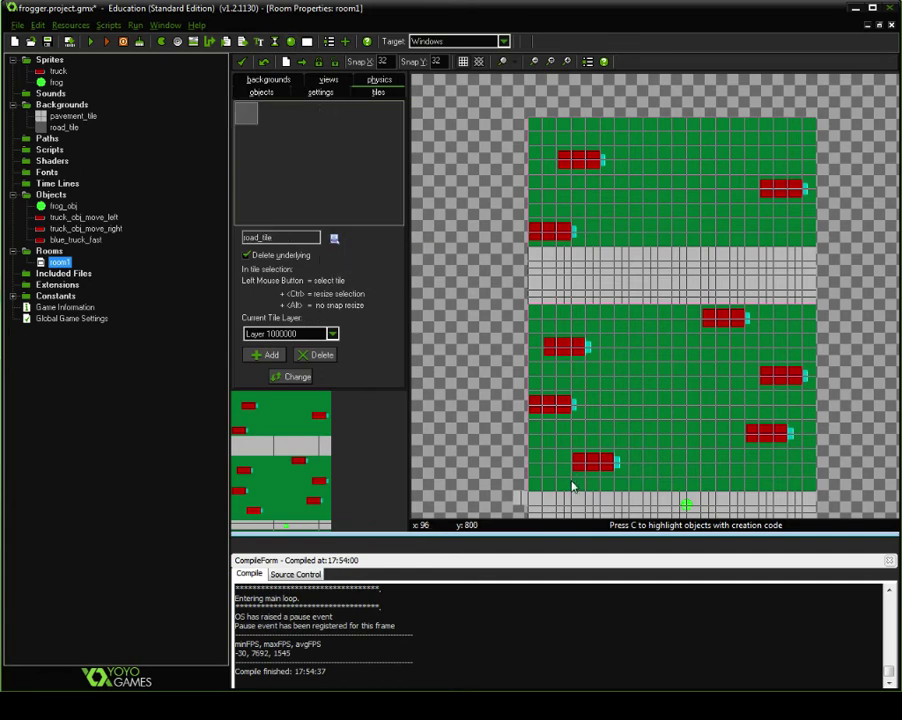
left_click(534, 490)
mouse_move(551, 490)
left_mouse_down("shift")
mouse_move(808, 487)
mouse_move(812, 479)
mouse_move(745, 472)
mouse_move(534, 474)
mouse_move(530, 459)
mouse_move(815, 450)
mouse_move(730, 440)
mouse_move(559, 443)
mouse_move(542, 441)
mouse_move(538, 427)
mouse_move(799, 425)
mouse_move(806, 418)
mouse_move(541, 417)
mouse_move(540, 404)
mouse_move(809, 392)
mouse_move(542, 388)
mouse_move(533, 376)
mouse_move(811, 370)
mouse_move(794, 361)
mouse_move(539, 358)
mouse_move(536, 348)
mouse_move(654, 334)
mouse_move(813, 340)
mouse_move(553, 343)
mouse_move(536, 336)
mouse_move(605, 325)
mouse_move(535, 320)
left_mouse_up("shift")
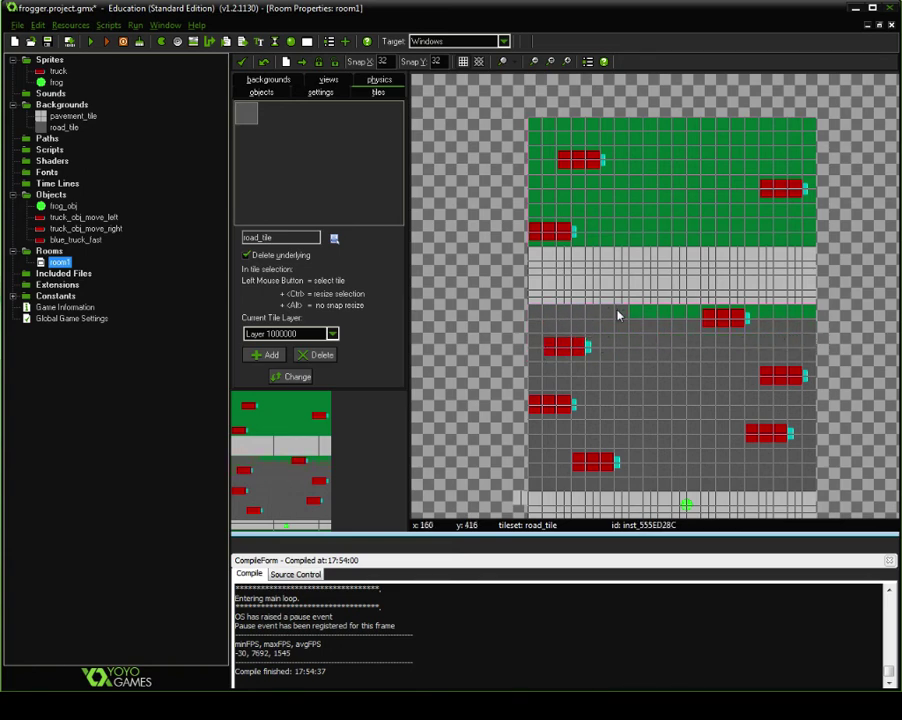
left_click_drag(775, 316, 815, 316, "shift")
left_click_drag(762, 227, 813, 229, "shift")
left_click_drag(564, 204, 808, 196, "shift")
left_click_drag(538, 175, 808, 158, "shift")
left_click_drag(601, 129, 533, 127, "shift")
Step: Hide the room grid and inspect the tiled layout around the lower truck lanes and the frog
left_click(463, 61)
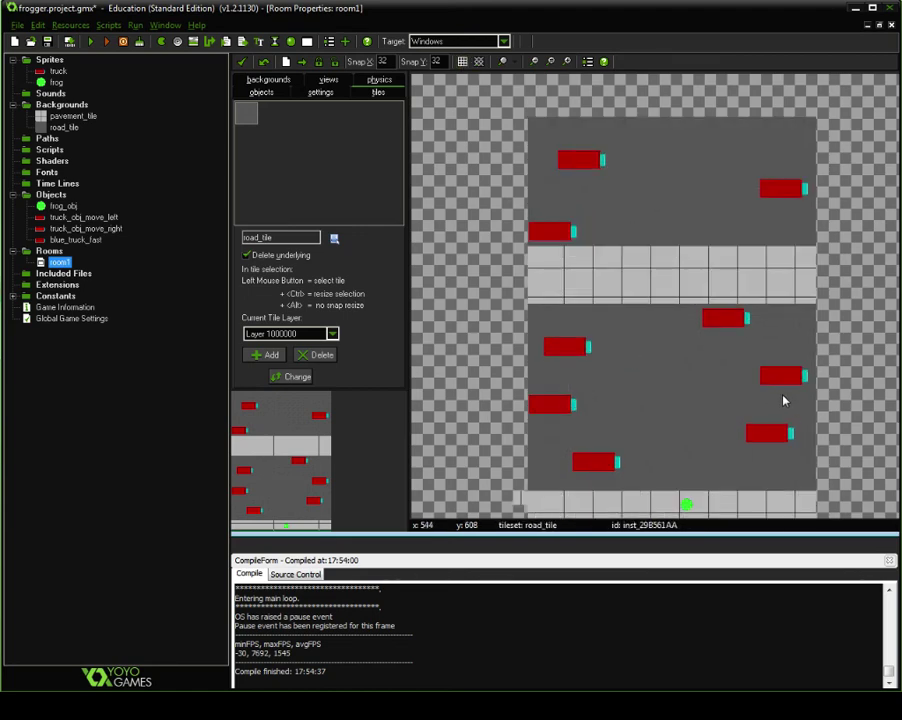
scroll(654, 318, "up", 1, "ctrl")
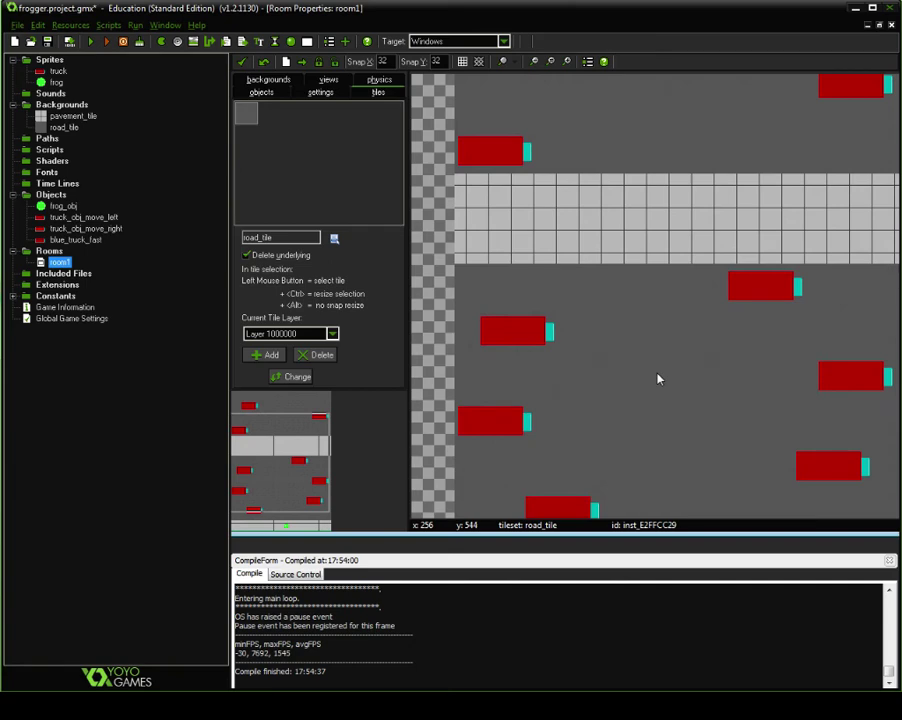
middle_click_drag(697, 437, 637, 238)
scroll(637, 238, "up", 1, "ctrl")
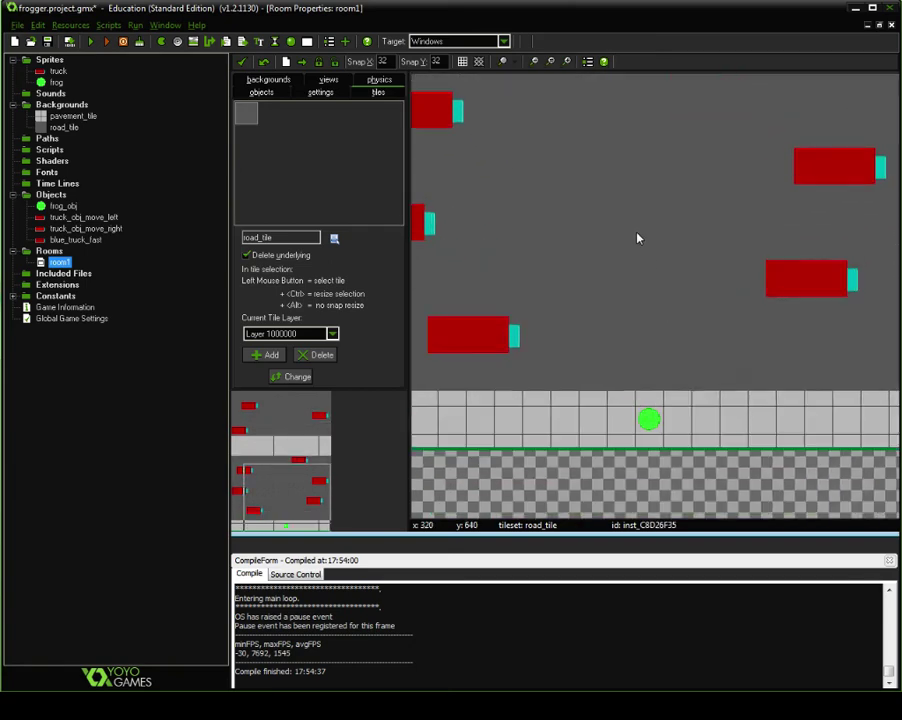
scroll(637, 238, "down", 1, "ctrl")
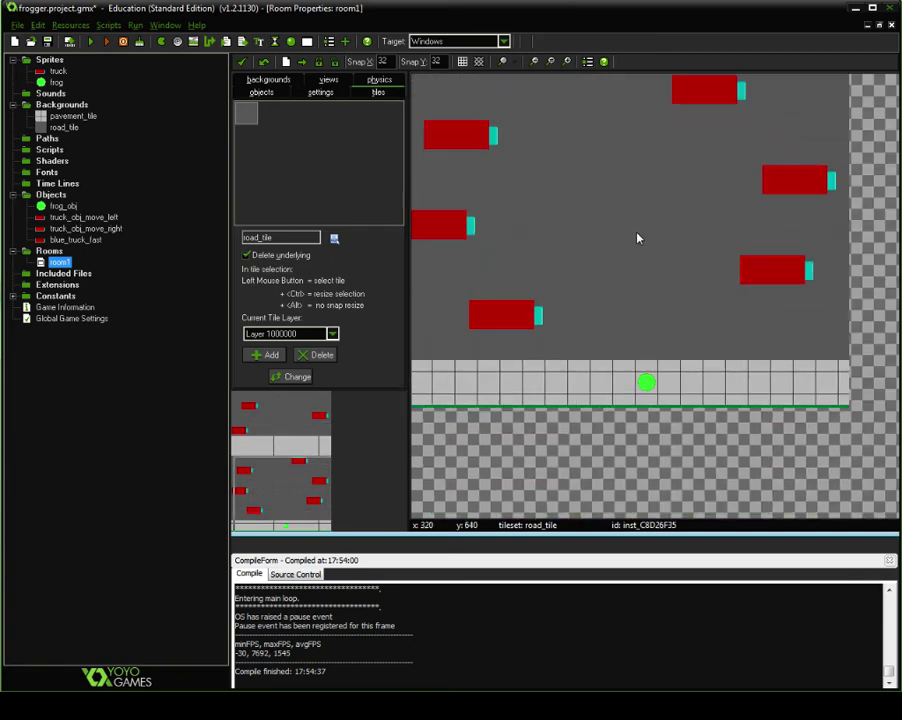
Step: Open the pavement_tile background's properties, view its image in the image editor and close the editor
left_click(76, 116)
double_click(78, 117)
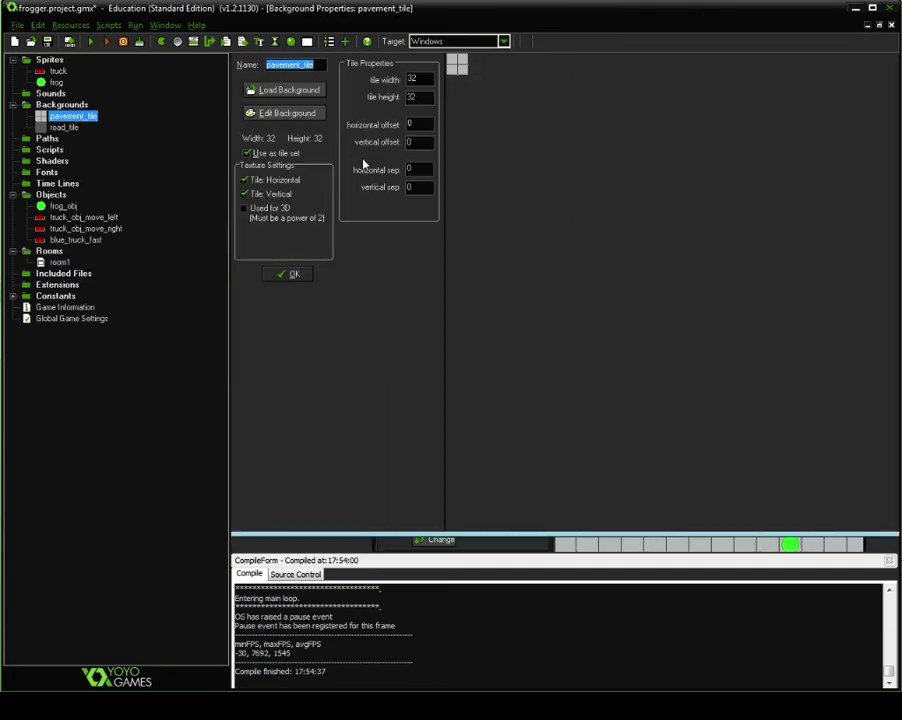
left_click(287, 112)
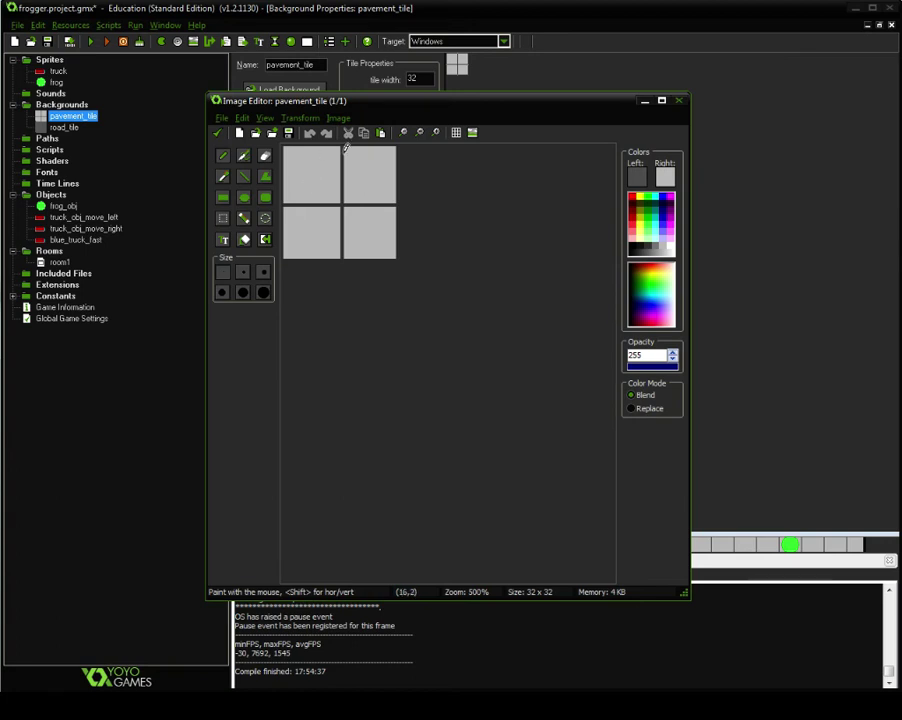
left_click(214, 134)
Step: Center the frog sprite's origin at X 16, Y 16 and confirm its properties
double_click(56, 82)
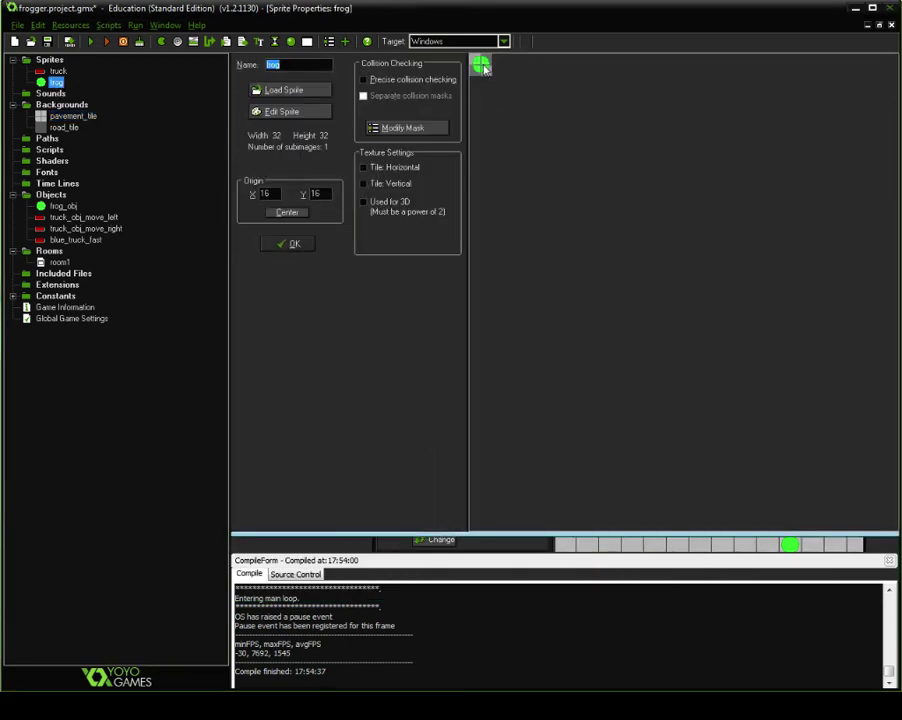
left_click(289, 213)
left_click(308, 246)
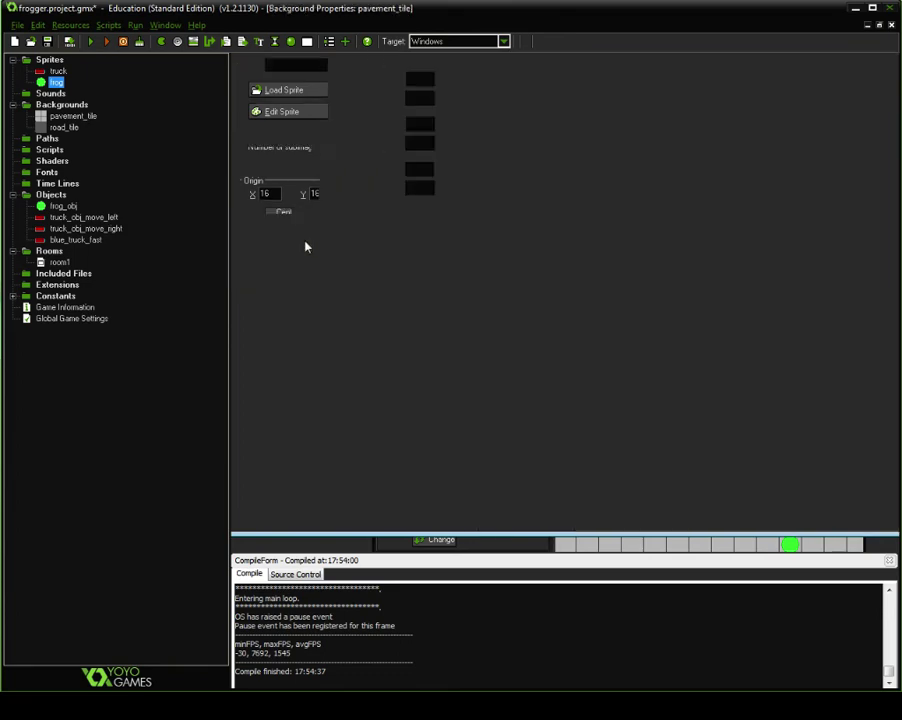
Step: Close the pavement_tile background's properties, then reopen them to check the tile settings and confirm
left_click(288, 276)
double_click(66, 116)
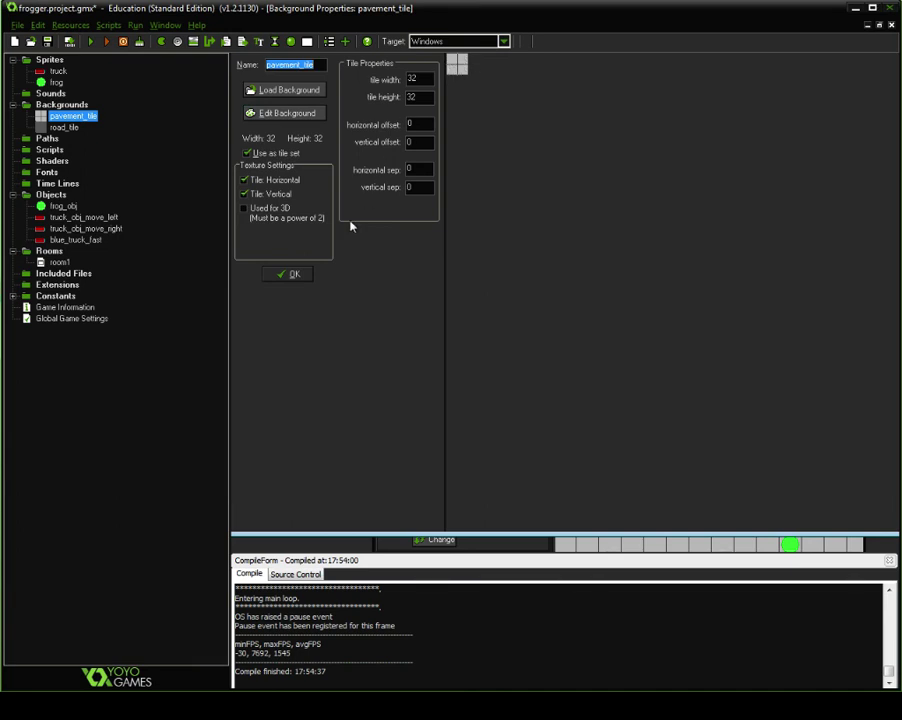
left_click(294, 274)
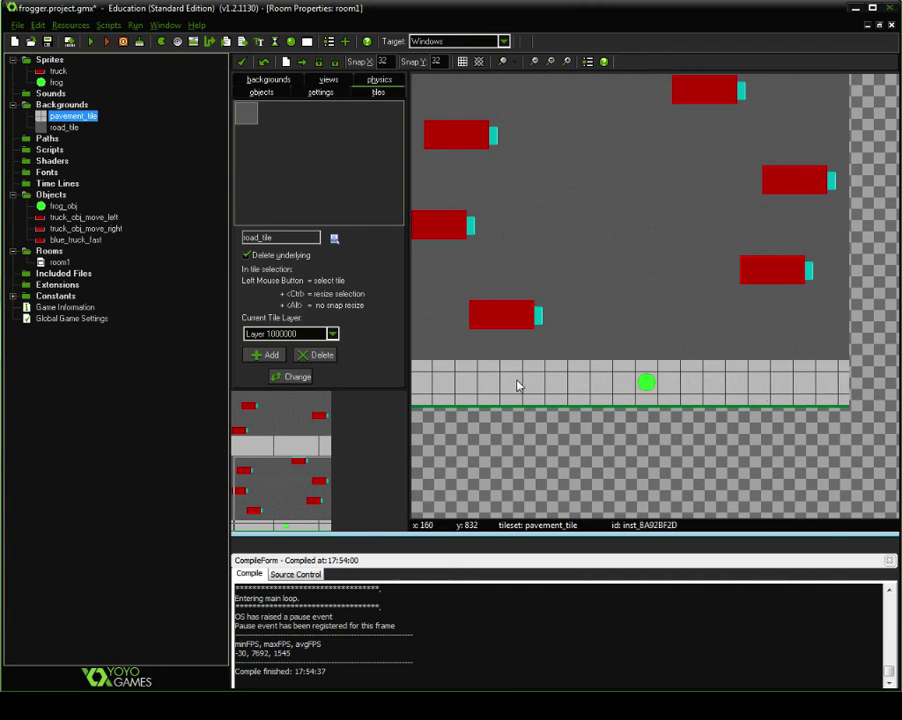
Step: Confirm room1's changes with the tiles outside the room removed, and run the game
left_click(242, 62)
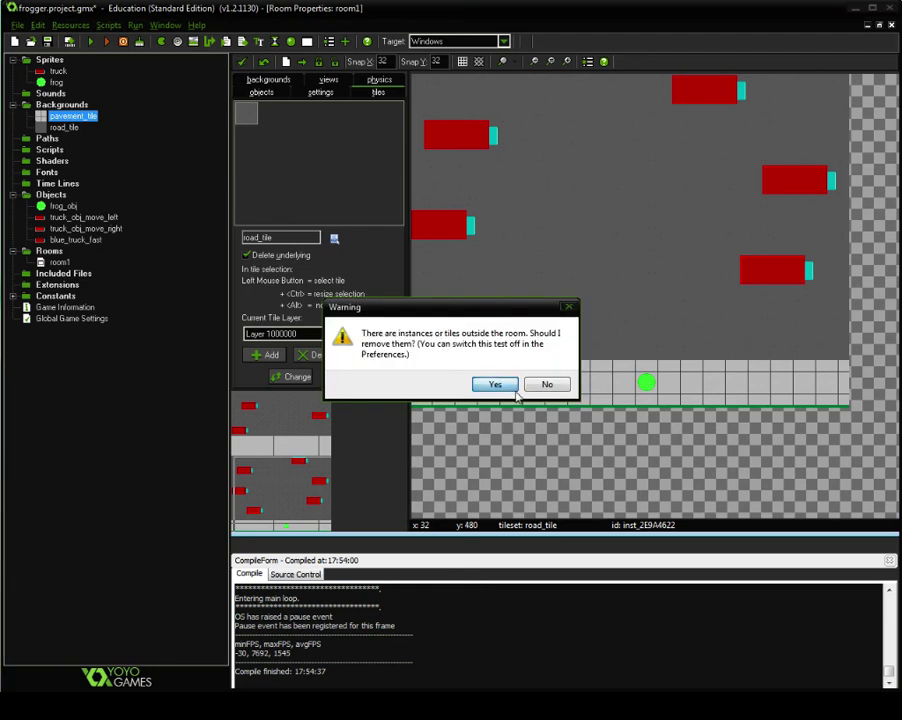
left_click(500, 385)
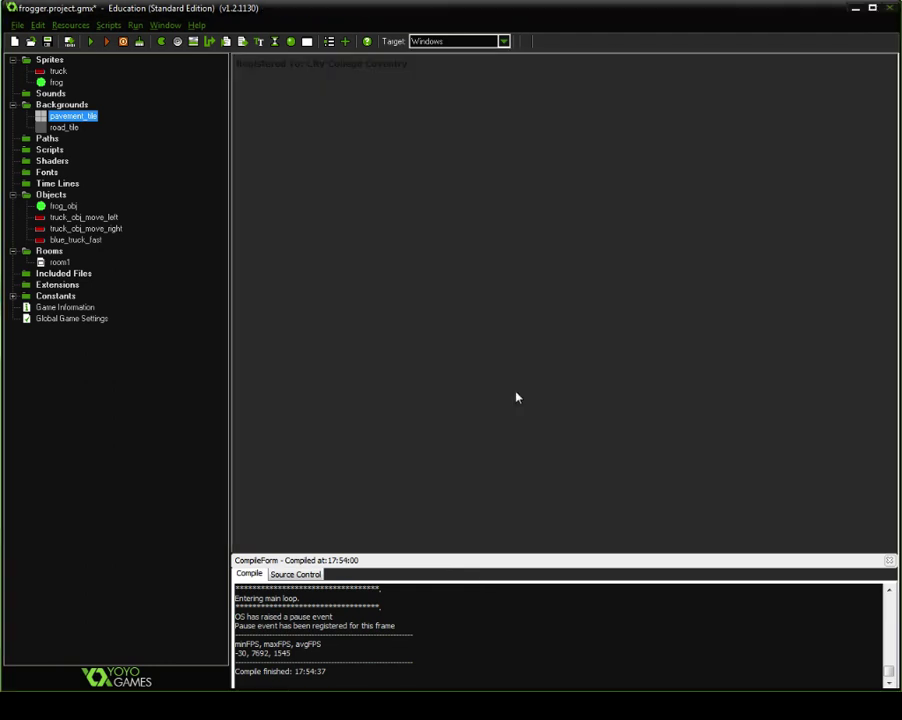
left_click(91, 43)
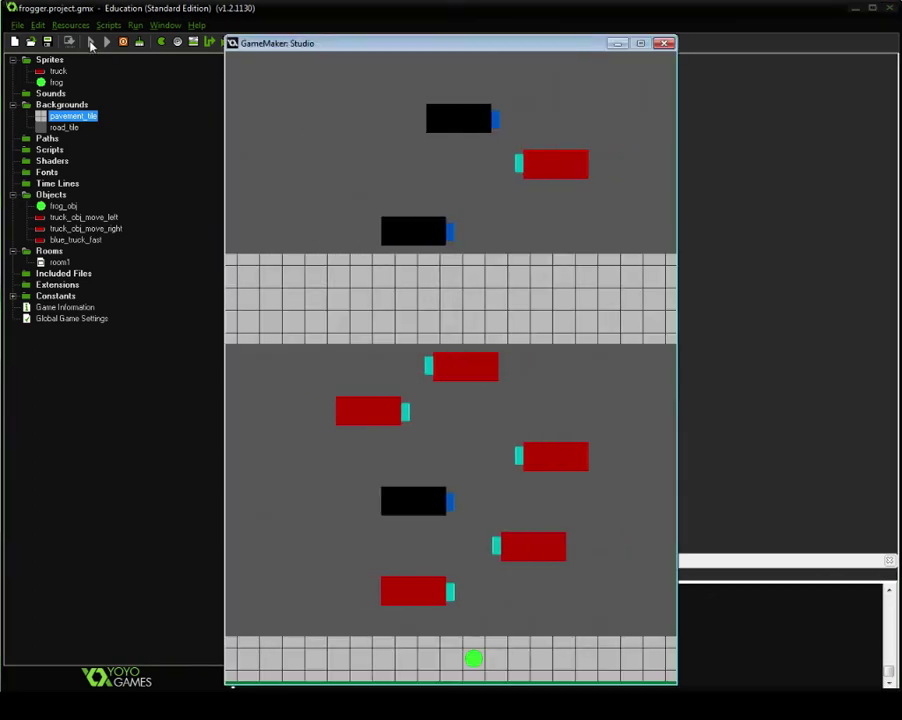
Step: Test the frog's sideways and forward movement from the starting pavement into the lower truck lanes
key("Left")
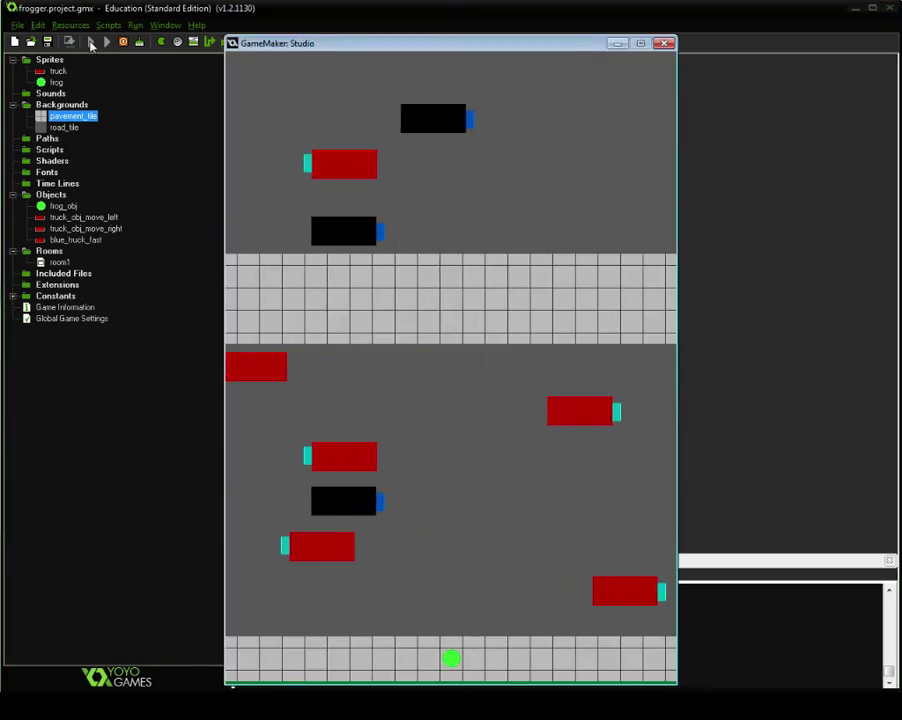
key("Right")
key("Left")
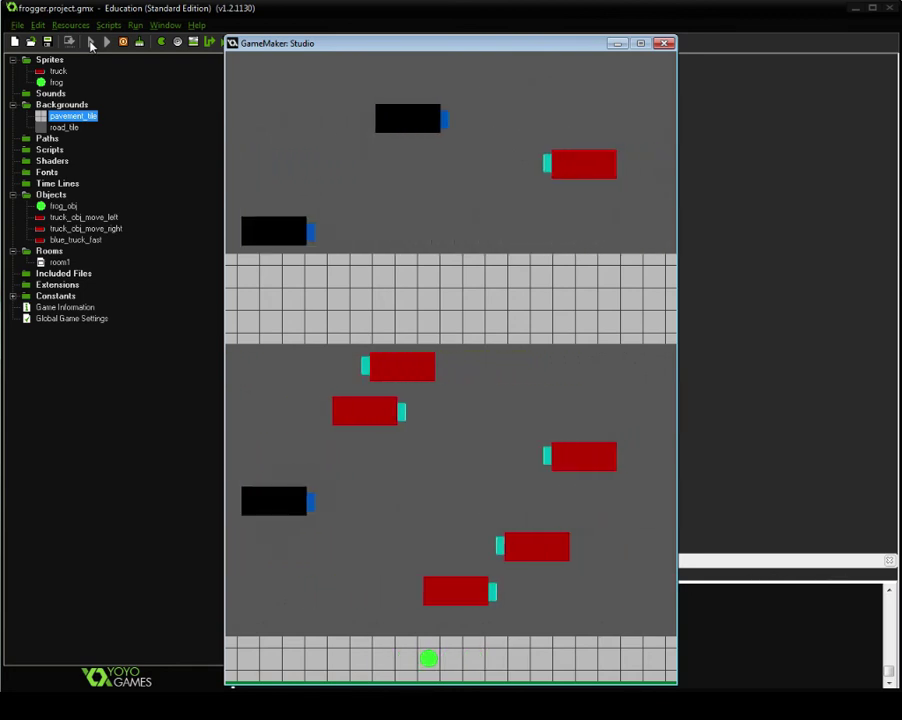
key("Up")
key("Up")
key("Right")
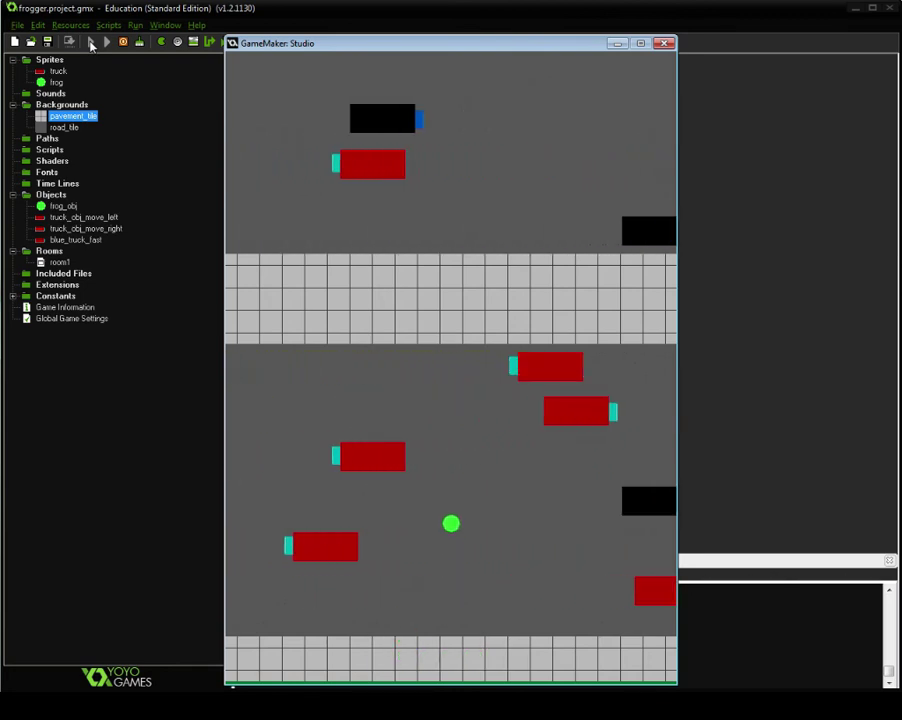
key("Up")
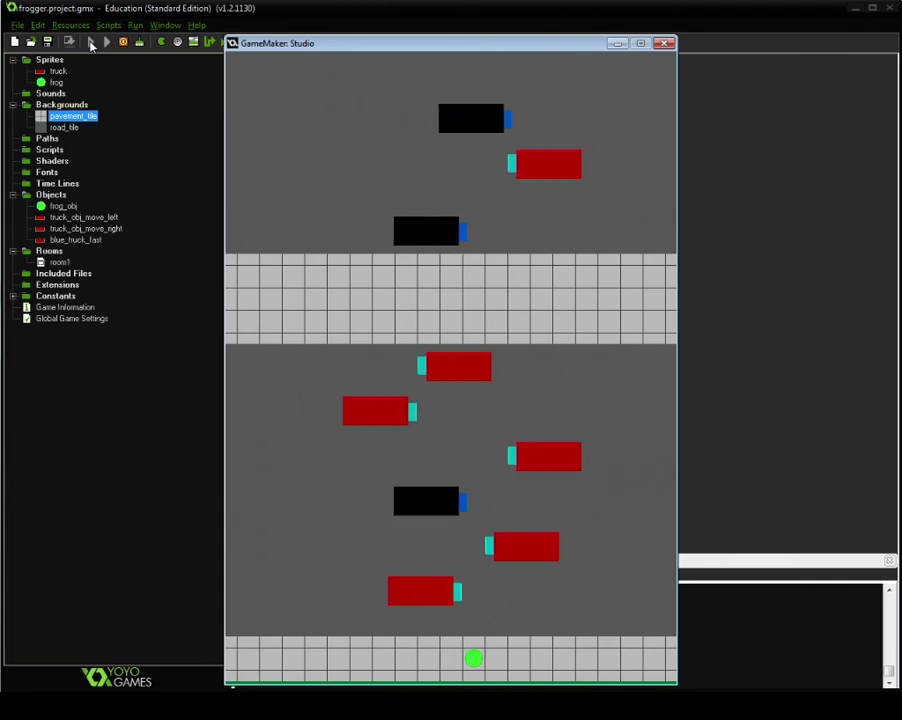
Step: Guide the frog from the start between the trucks of the lower road onto the middle pavement
key("Up")
key("Left")
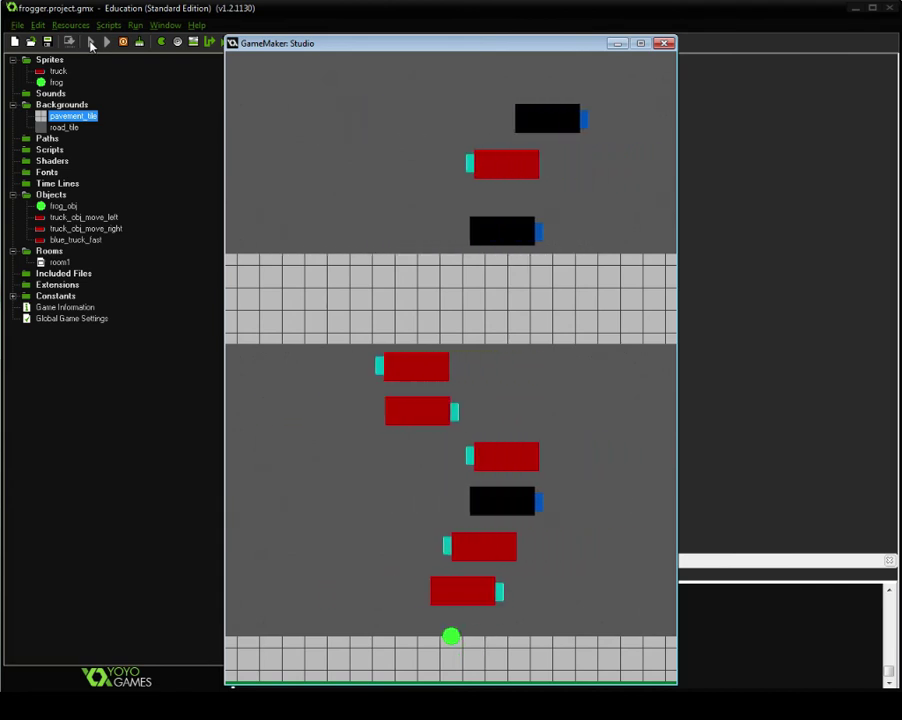
key("Up")
key("Up")
key("Up")
key("Up")
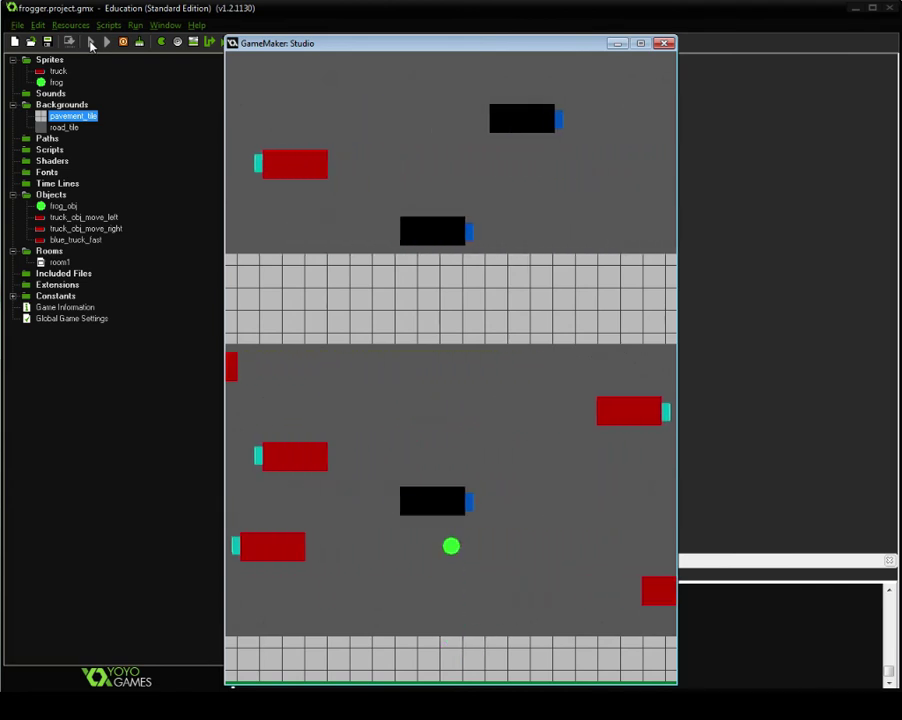
key("Up")
key("Up")
key("Up")
key("Up")
key("Left")
key("Left")
key("Left")
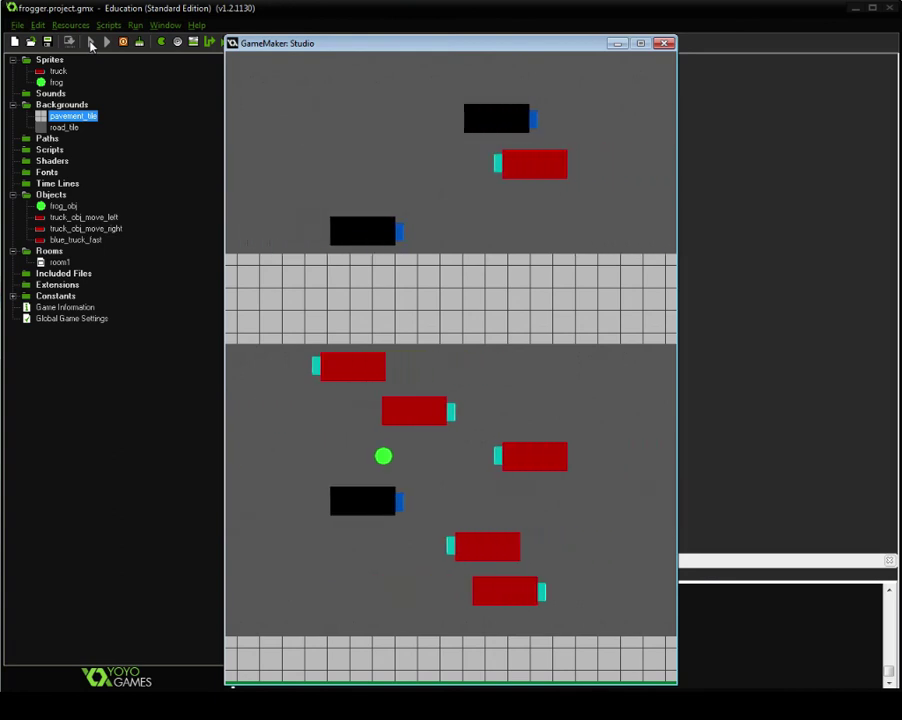
key("Up")
key("Up")
key("Right")
key("Right")
key("Up")
key("Up")
key("Up")
key("Up")
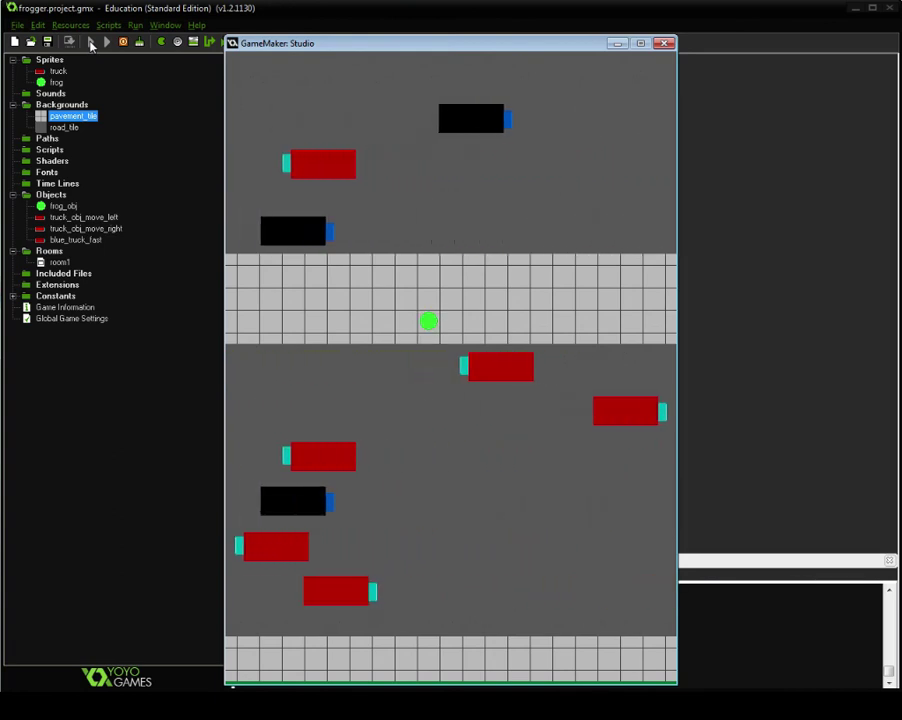
Step: Move the frog up, down and sideways on the middle pavement to test its movement there
key("Right")
key("Right")
key("Up")
key("Up")
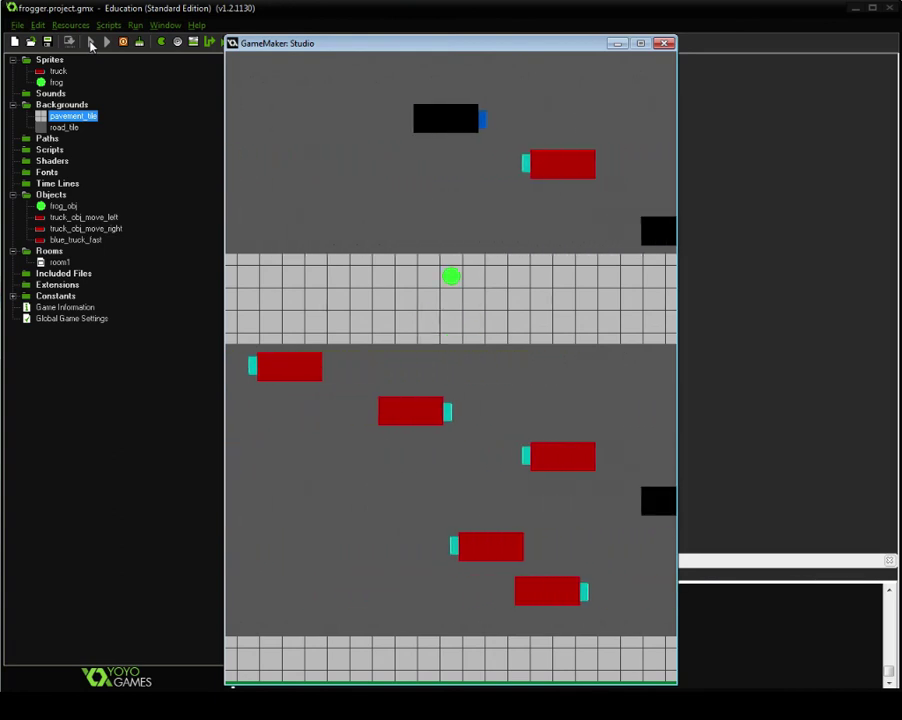
key("Down")
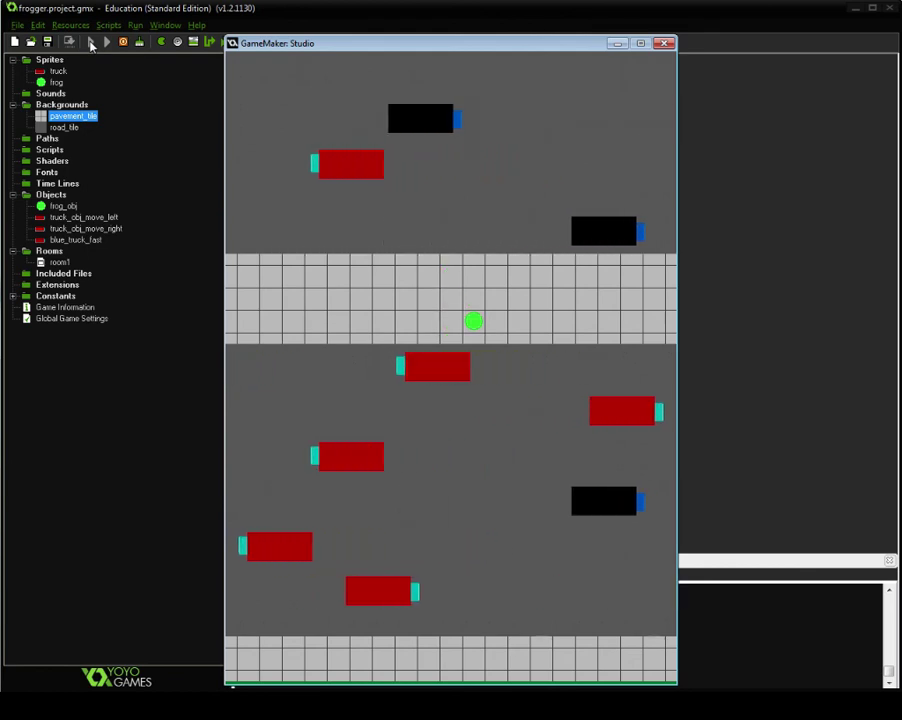
key("Down")
key("Up")
key("Right")
key("Right")
key("Right")
key("Left")
key("Left")
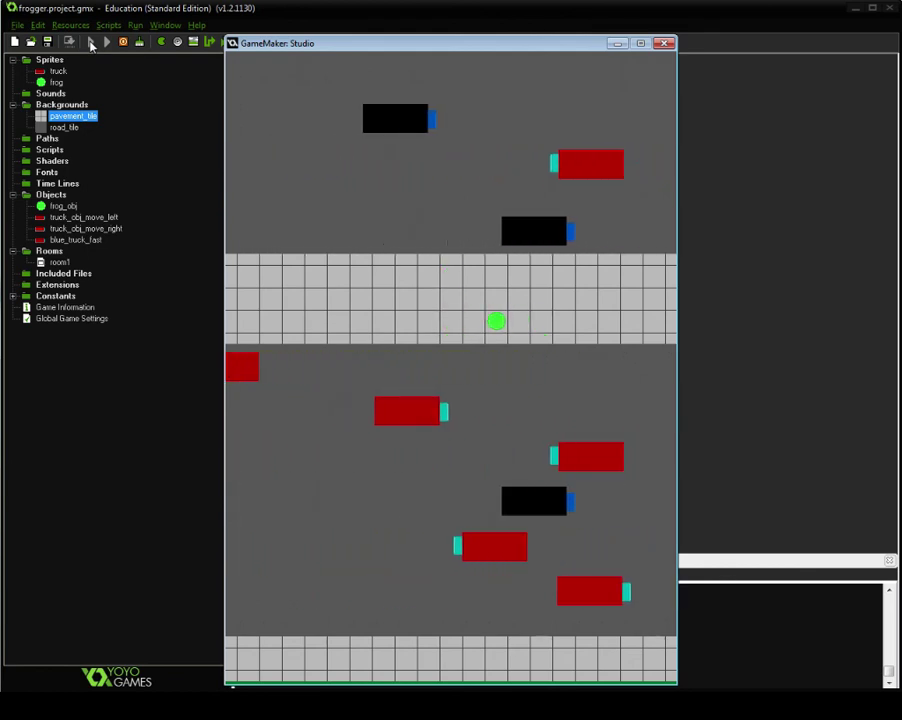
key("Left")
key("Right")
key("Left")
key("Left")
key("Left")
key("Left")
key("Left")
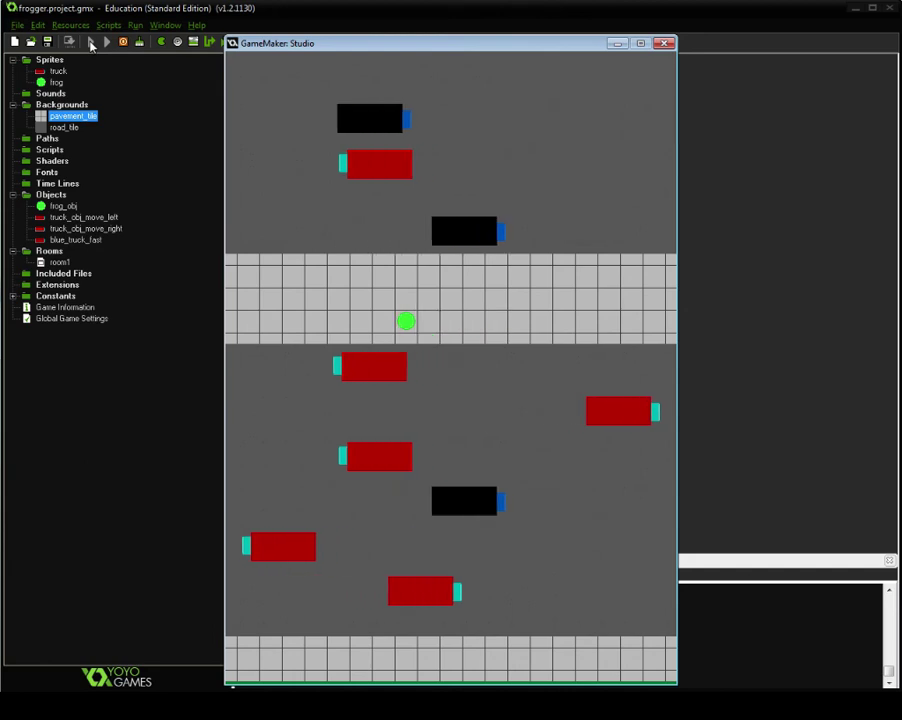
key("Right")
key("Right")
key("Right")
key("Right")
key("Right")
key("Left")
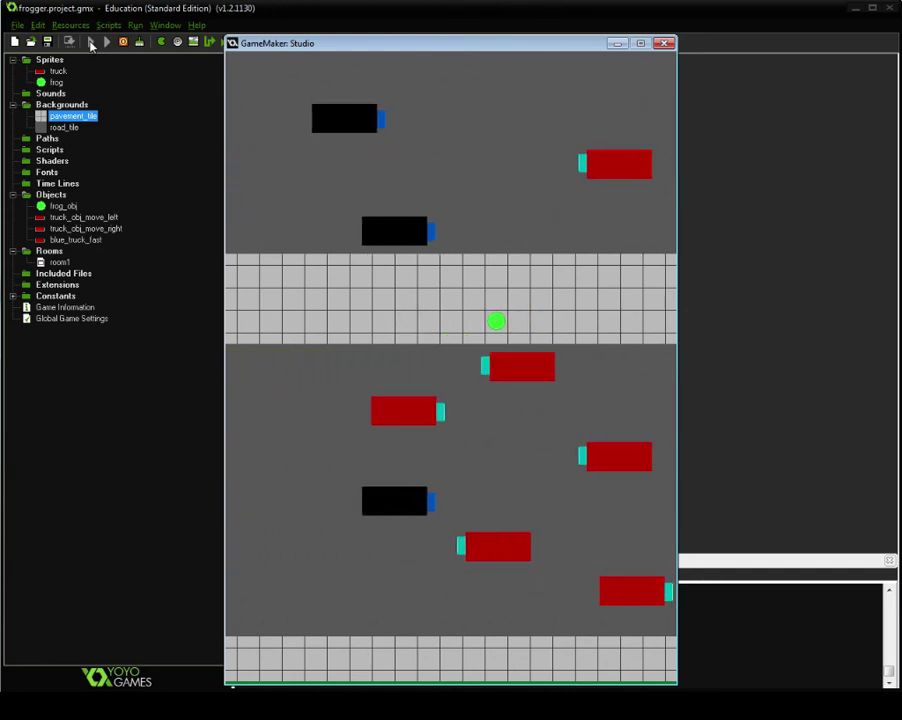
key("Left")
Step: Try to take the frog from the middle pavement through the upper truck lanes
key("Up")
key("Up")
key("Up")
key("Up")
key("Up")
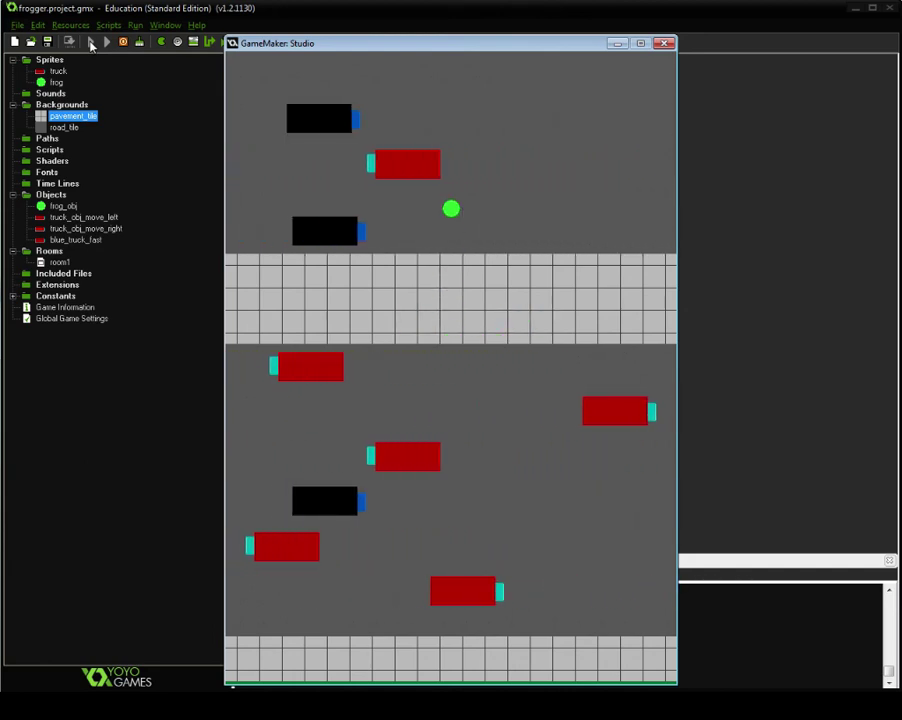
key("Up")
key("Up")
key("Up")
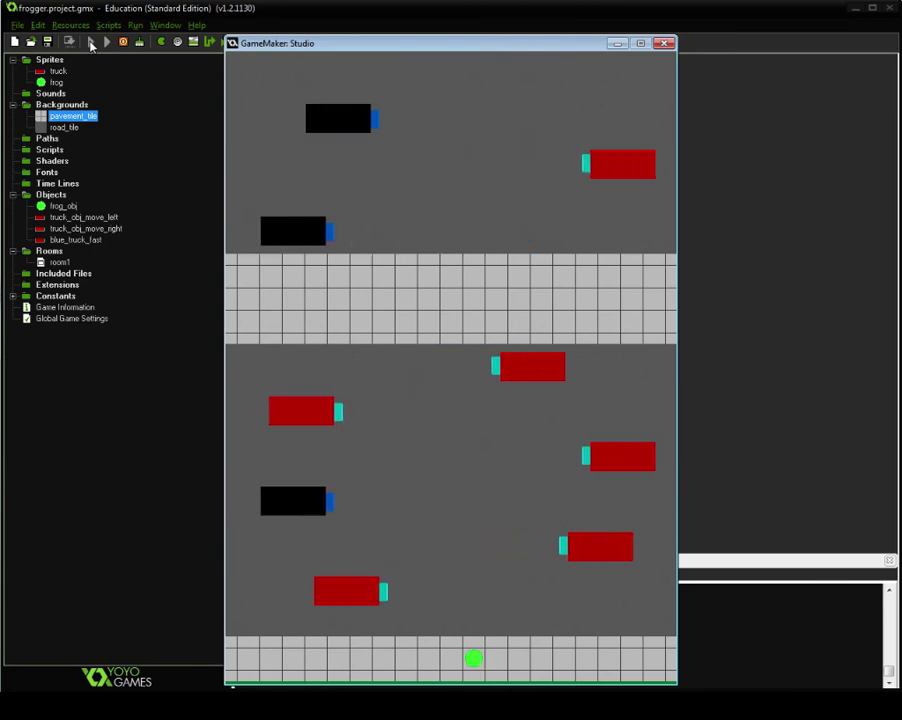
Step: Play further attempts at crossing the lower truck lanes from the starting pavement, dodging the trucks sideways
key("Up")
key("Left")
key("Left")
key("Left")
key("Up")
key("Up")
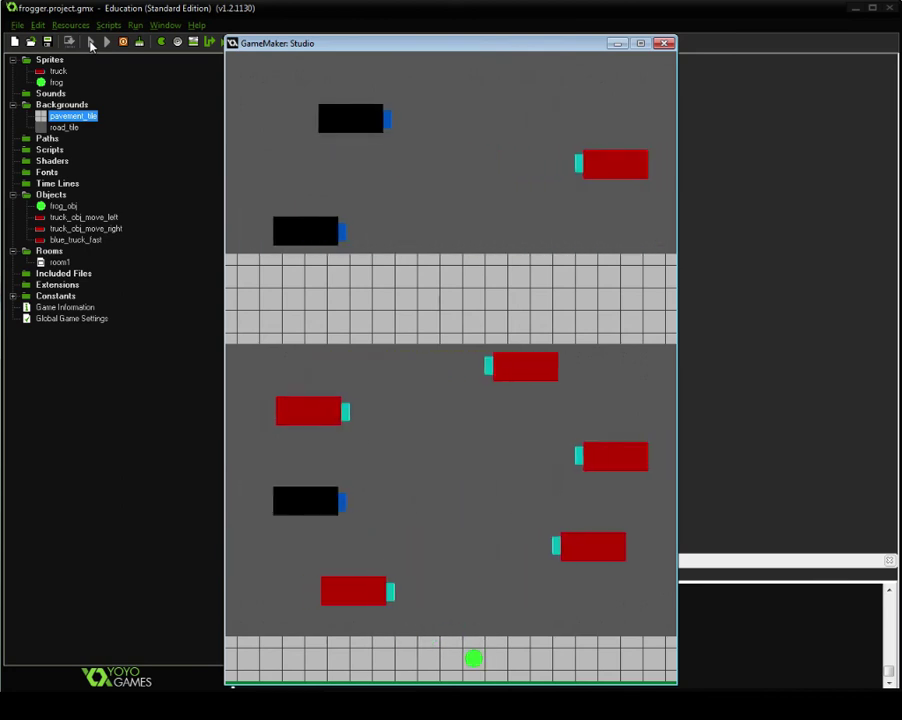
key("Right")
key("Left")
key("Left")
key("Left")
key("Up")
key("Up")
key("Up")
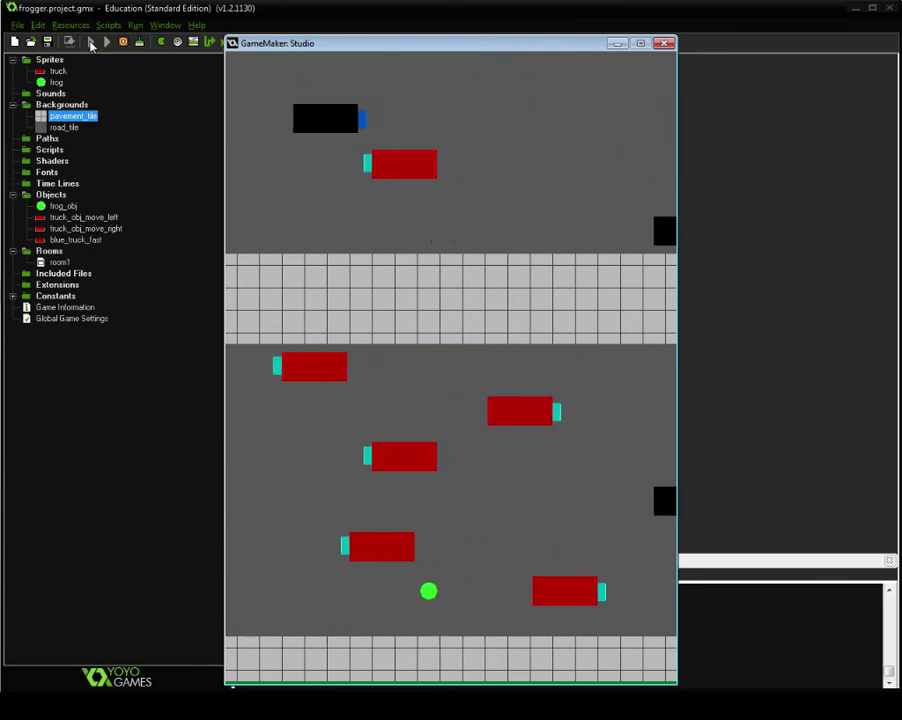
key("Up")
key("Up")
key("Up")
key("Up")
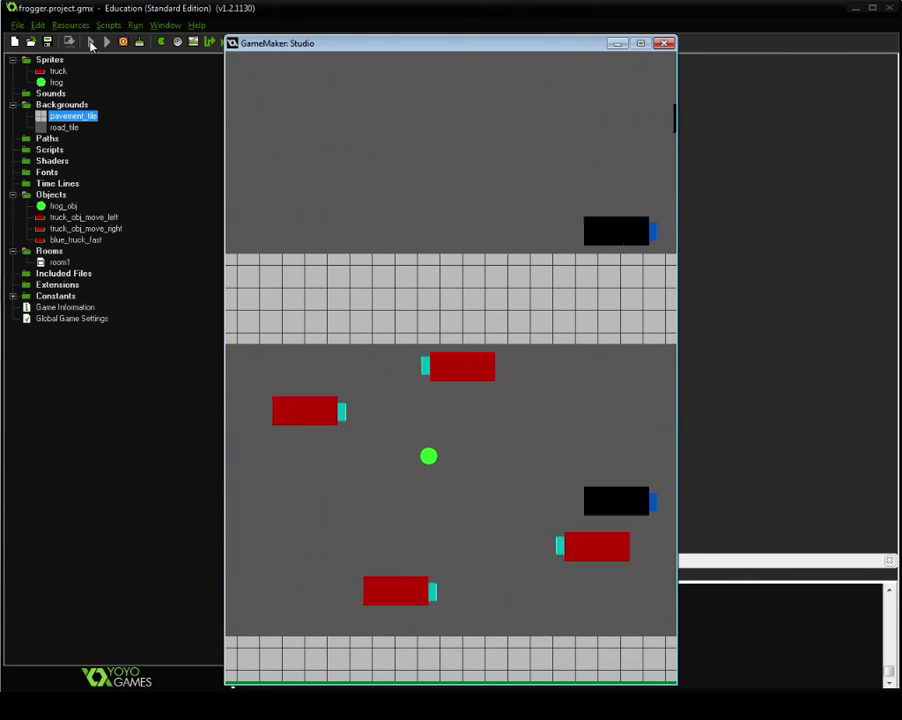
key("Left")
key("Right")
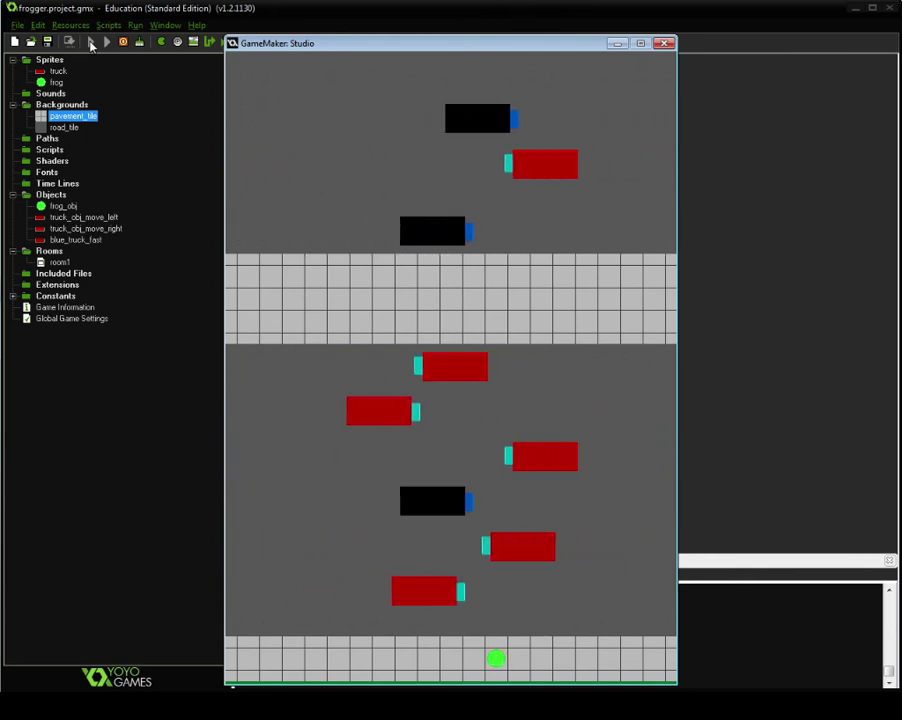
Step: Guide the frog from the starting pavement up through the lower truck lanes onto the middle pavement
key("Left")
key("Left")
key("Up")
key("Up")
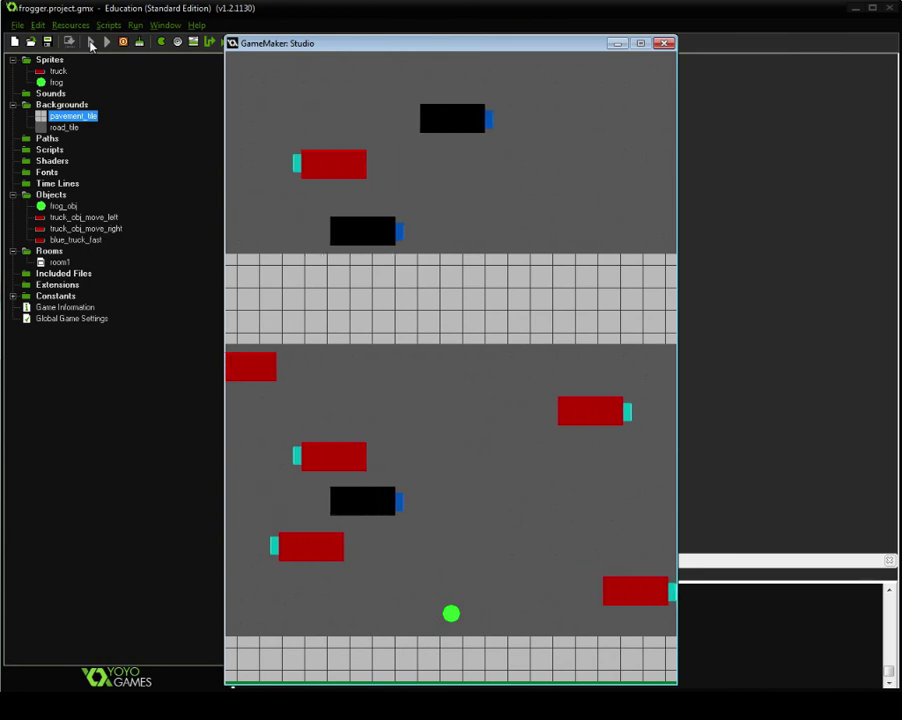
key("Up")
key("Up")
key("Up")
key("Up")
key("Up")
key("Up")
key("Up")
key("Left")
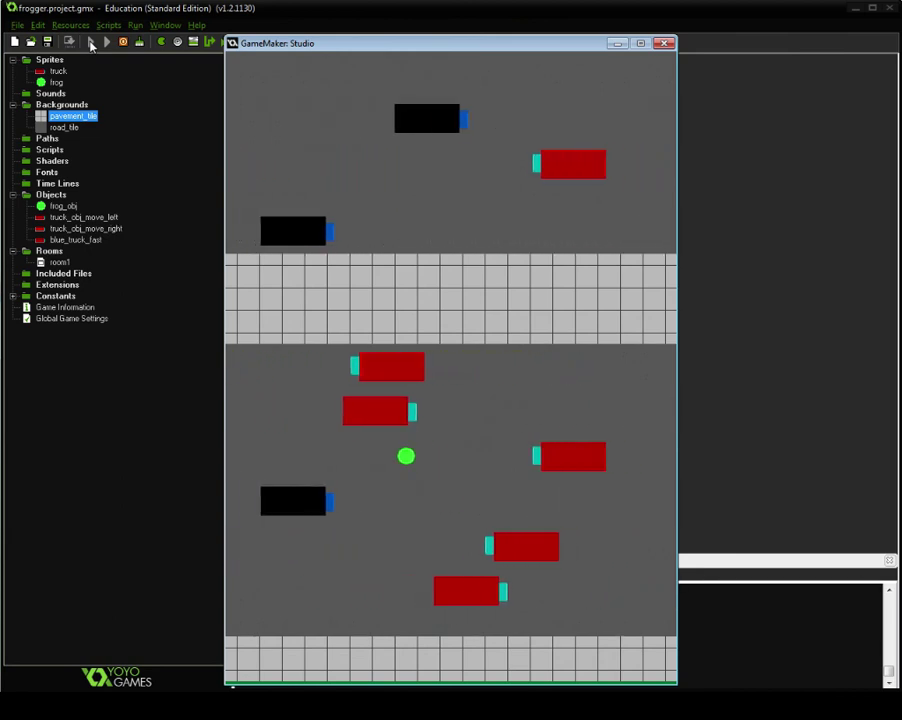
key("Left")
key("Up")
key("Up")
key("Up")
key("Up")
key("Up")
key("Up")
key("Up")
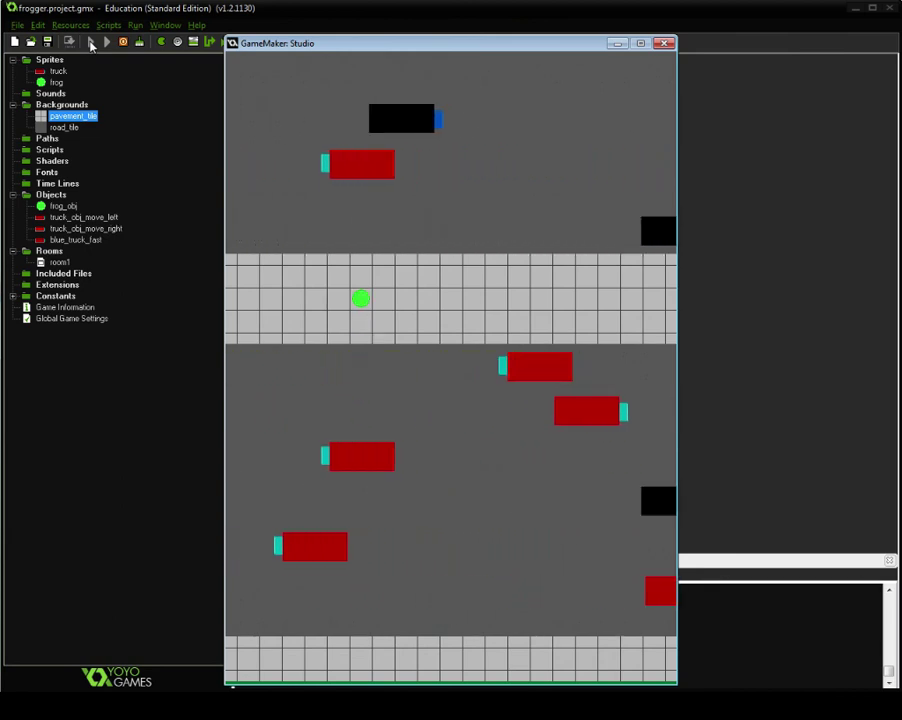
Step: Move the frog up towards the upper truck lanes, then end the playtest by closing the game
key("Up")
key("Up")
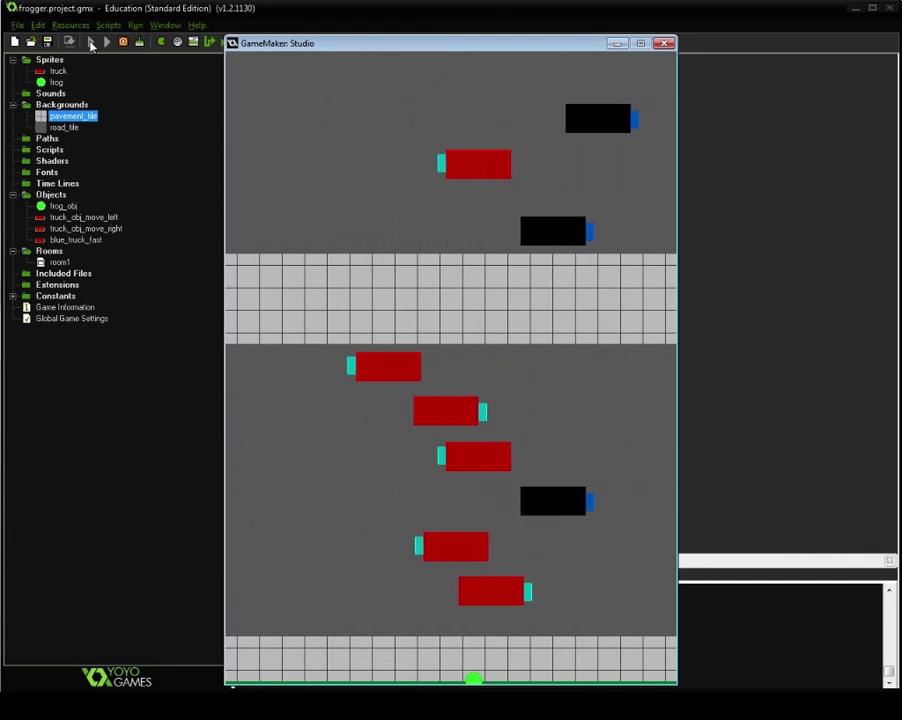
key("Up")
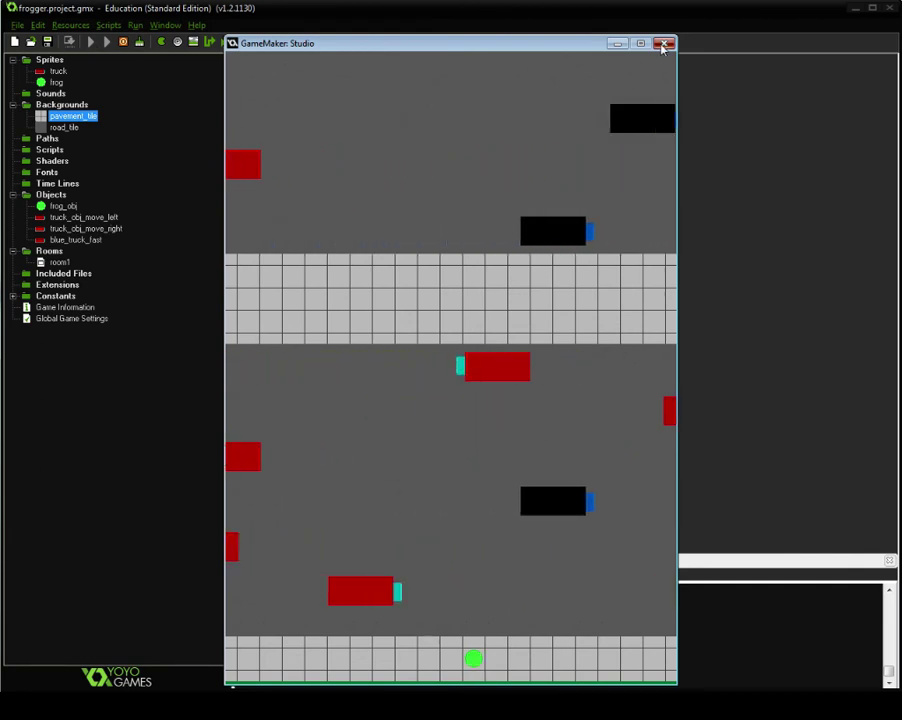
left_click(662, 45)
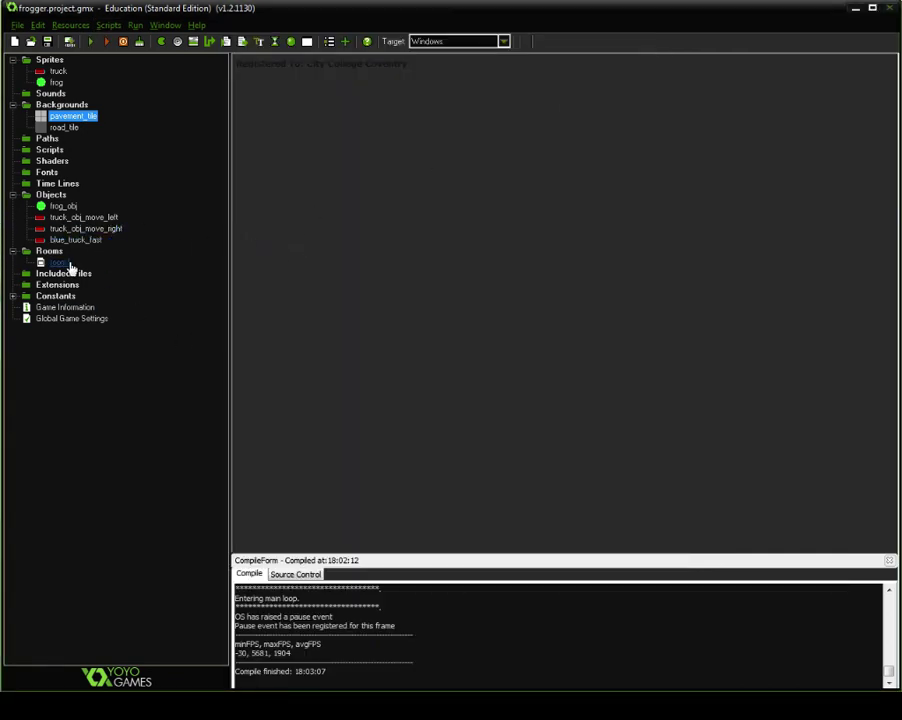
Step: Create a new object in the project's Objects group
left_click(52, 195)
right_click(55, 195)
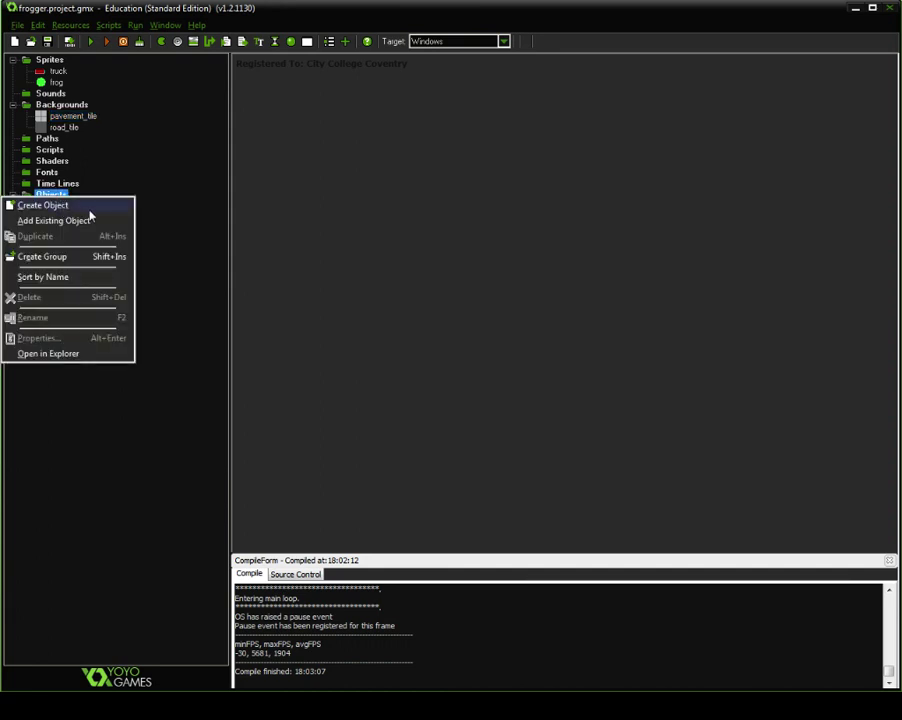
left_click(88, 210)
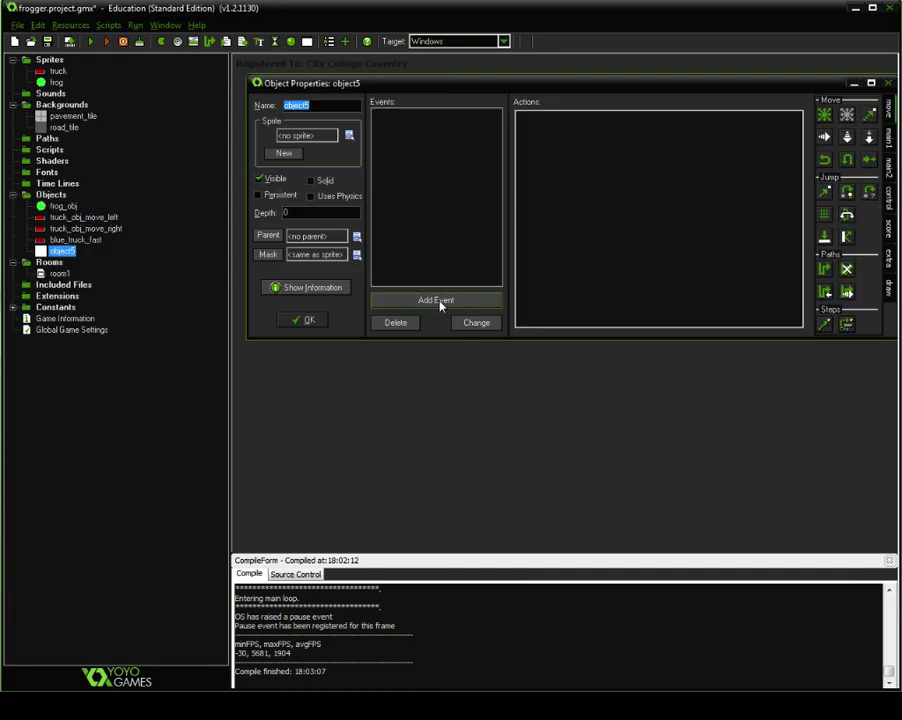
left_click(349, 135)
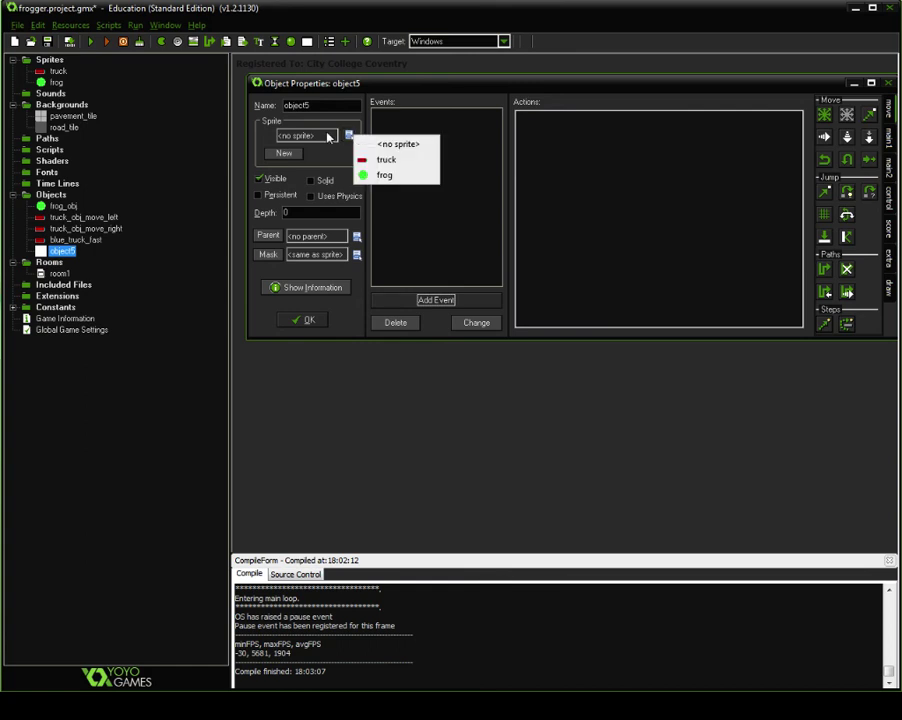
left_click(352, 125)
left_click(349, 135)
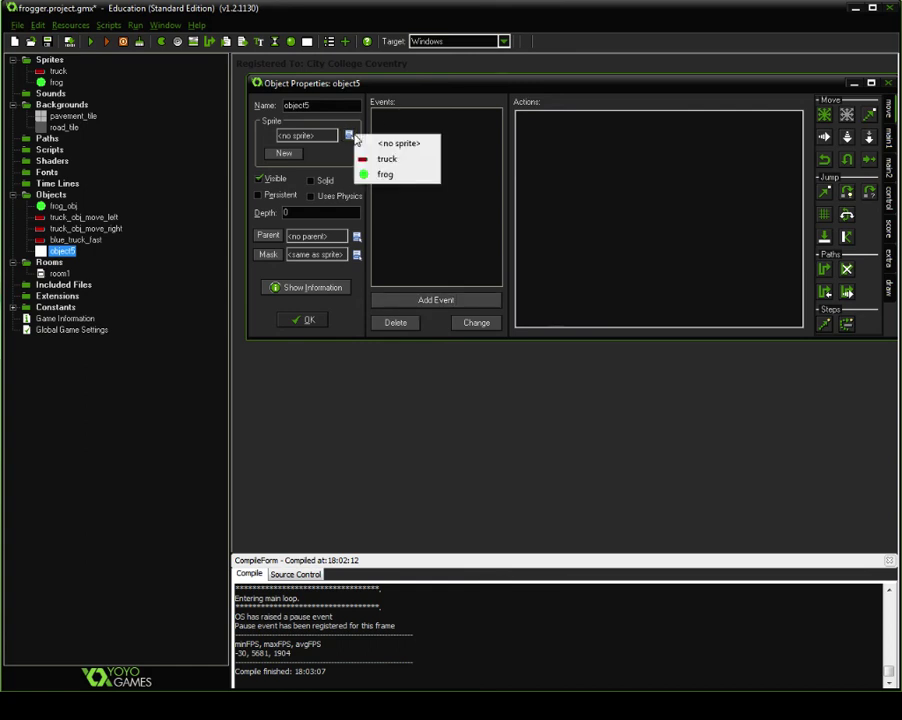
left_click(234, 105)
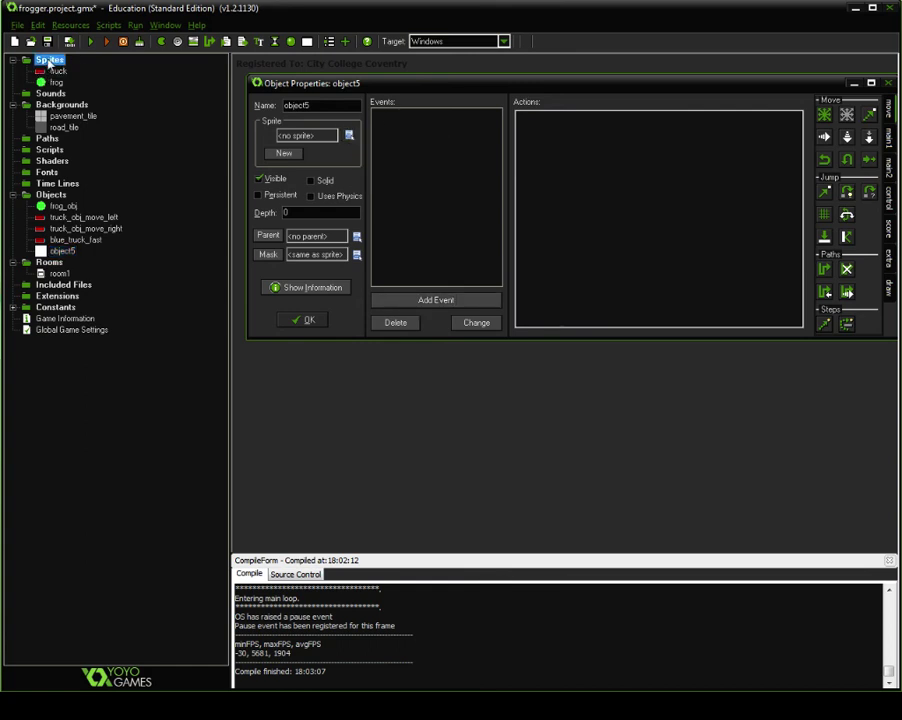
Step: Create a new 32 x 32 sprite and open its blank image for editing
right_click(42, 60)
left_click(58, 69)
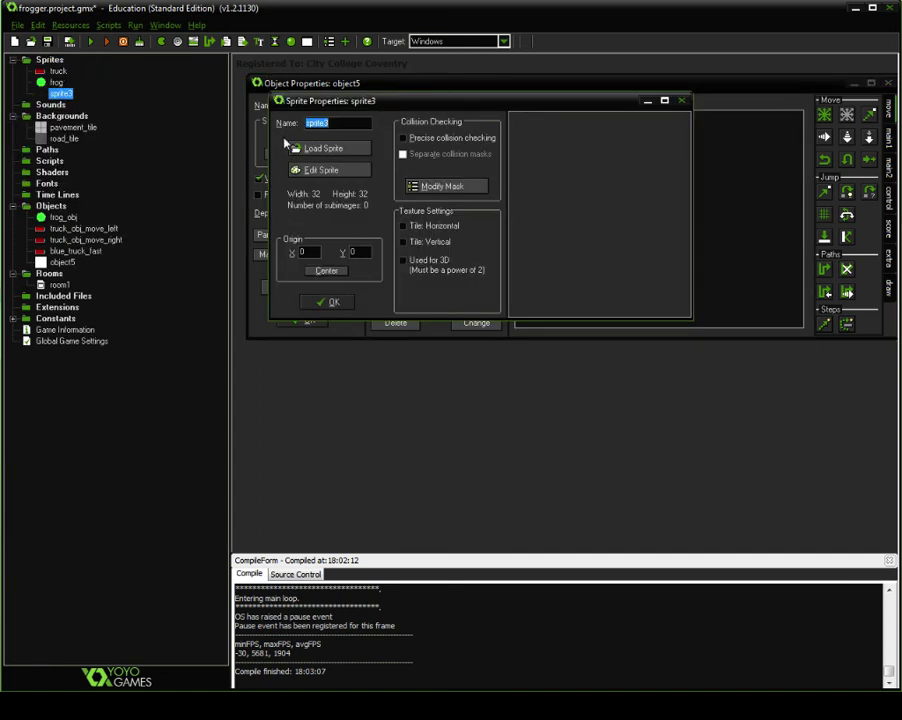
left_click(297, 169)
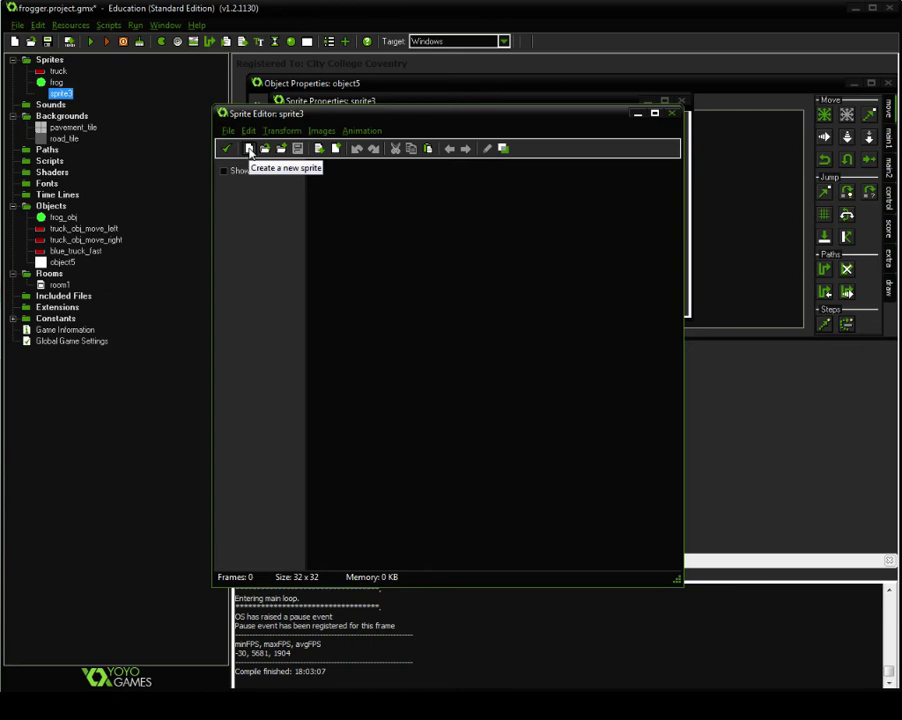
left_click(249, 150)
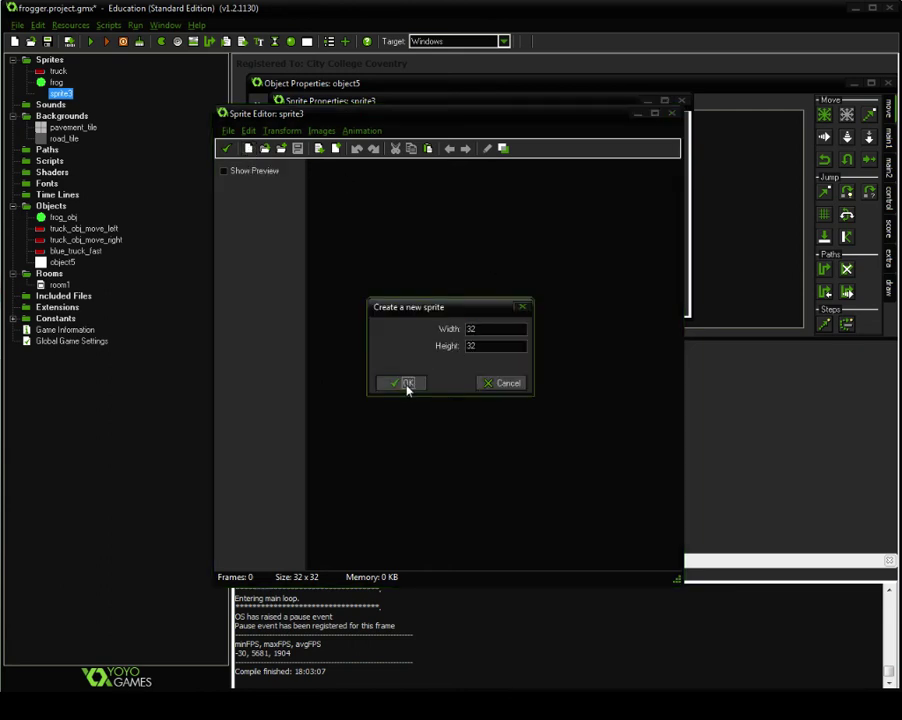
left_click(407, 384)
double_click(342, 170)
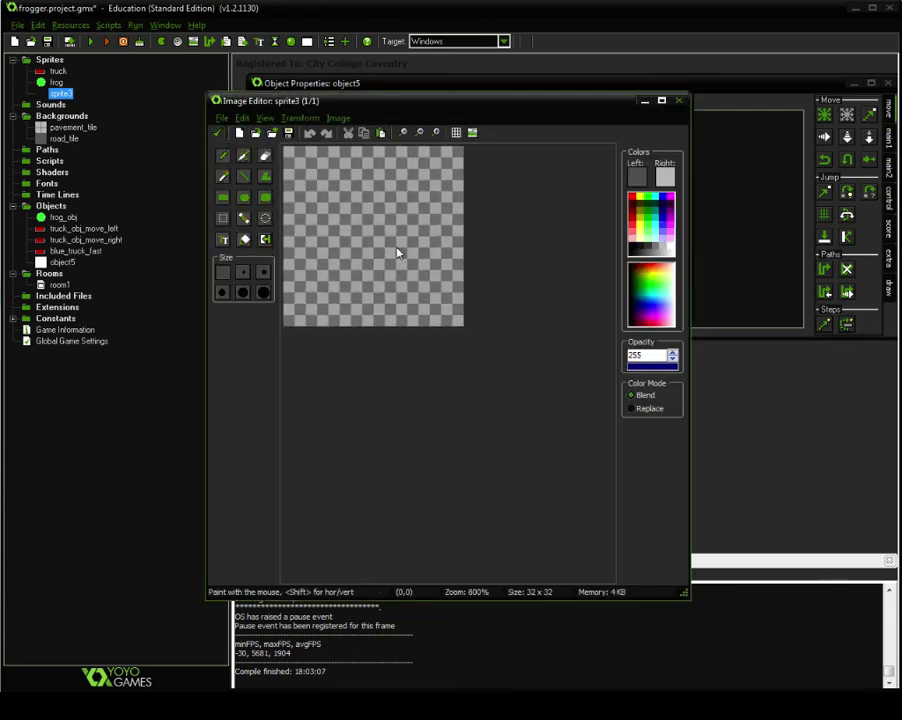
Step: Flood fill the whole sprite image with yellow and accept the edited sprite
scroll(397, 253, "up", 2)
scroll(266, 205, "down", 1)
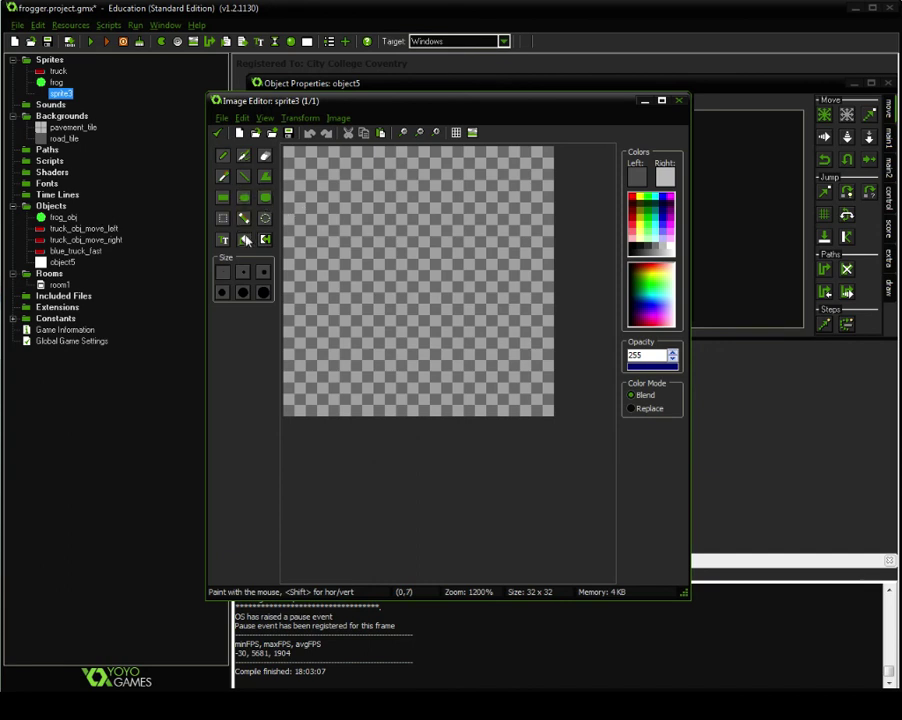
left_click(245, 240)
left_click(642, 220)
left_click(447, 246)
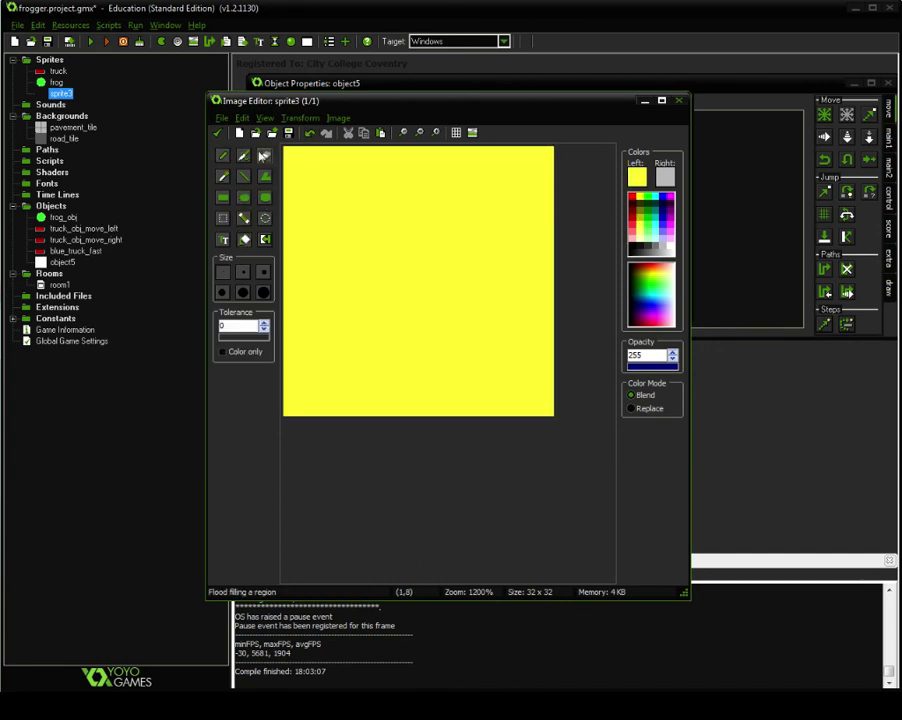
left_click(218, 133)
left_click(228, 148)
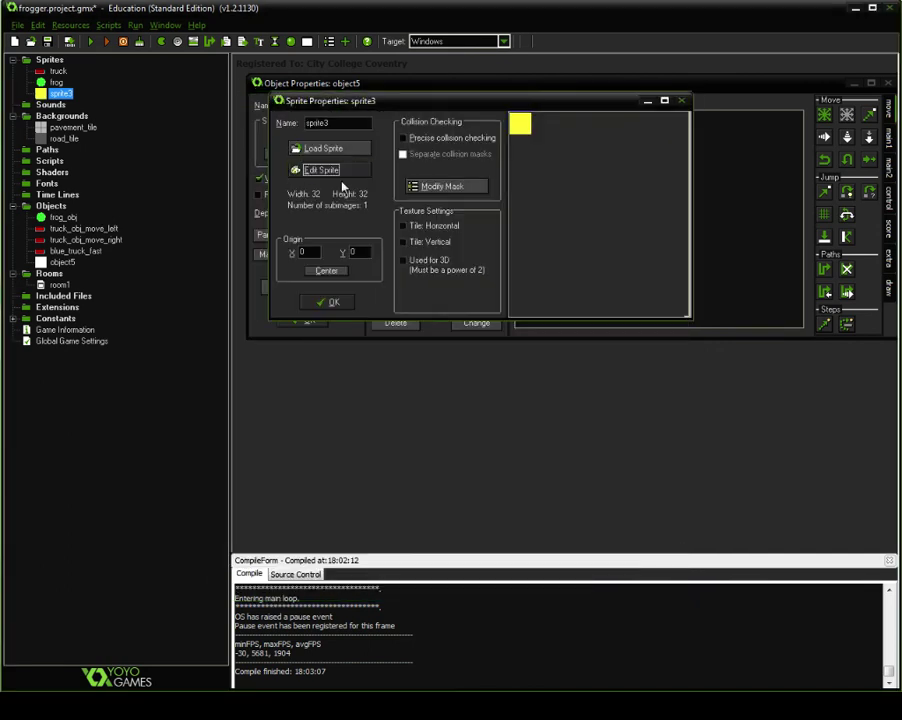
Step: Name the yellow sprite end_of_level_spr and centre its origin
type("end_of_level_spr")
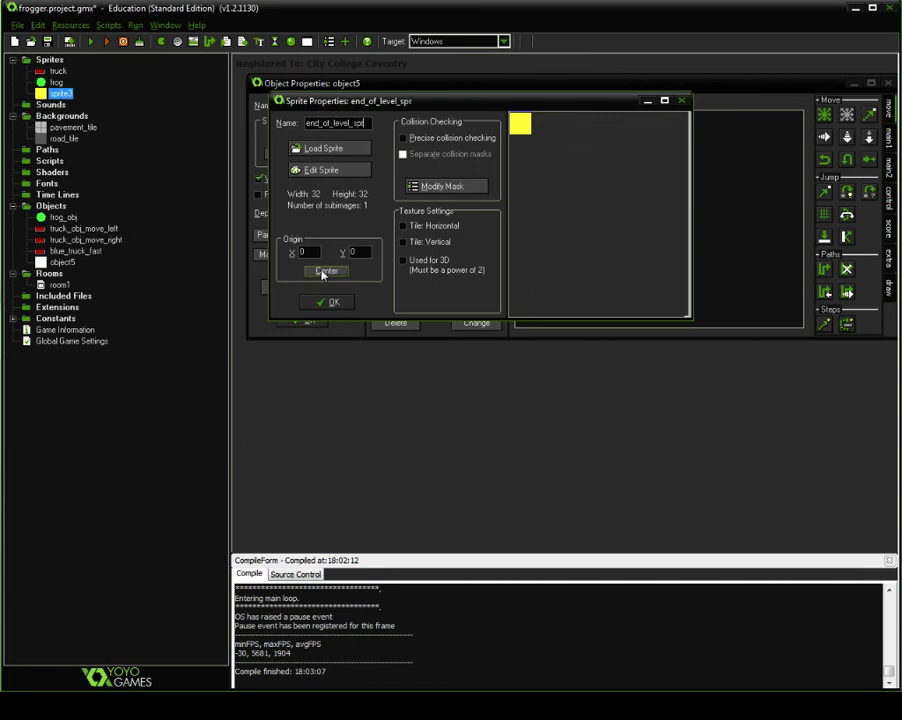
left_click(325, 271)
left_click(333, 302)
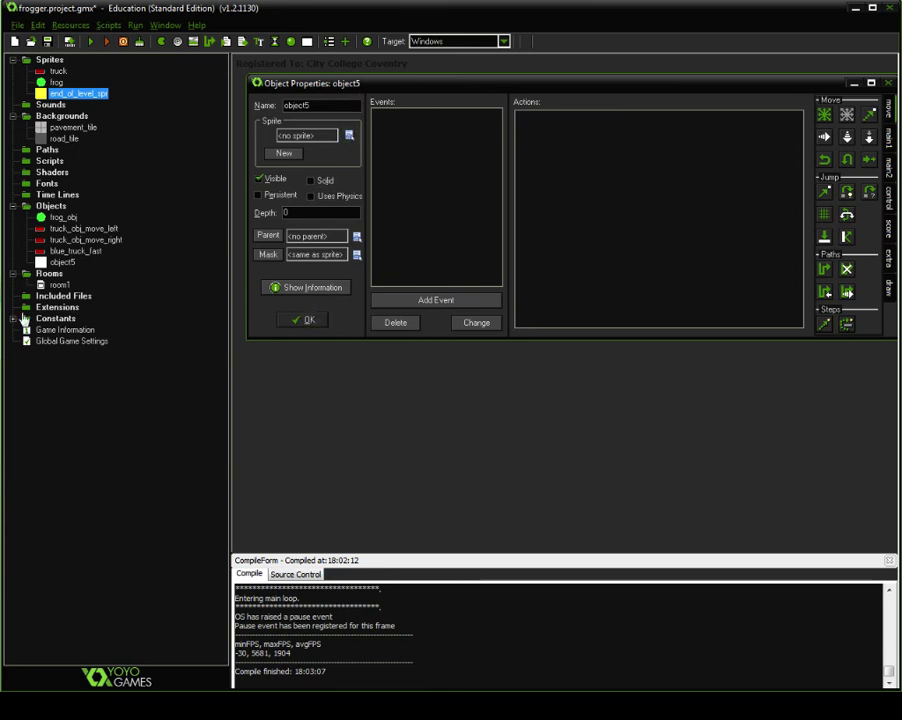
Step: Name the new object end_of_level_obj and assign it the end_of_level_spr sprite
type("end_of_level_obj")
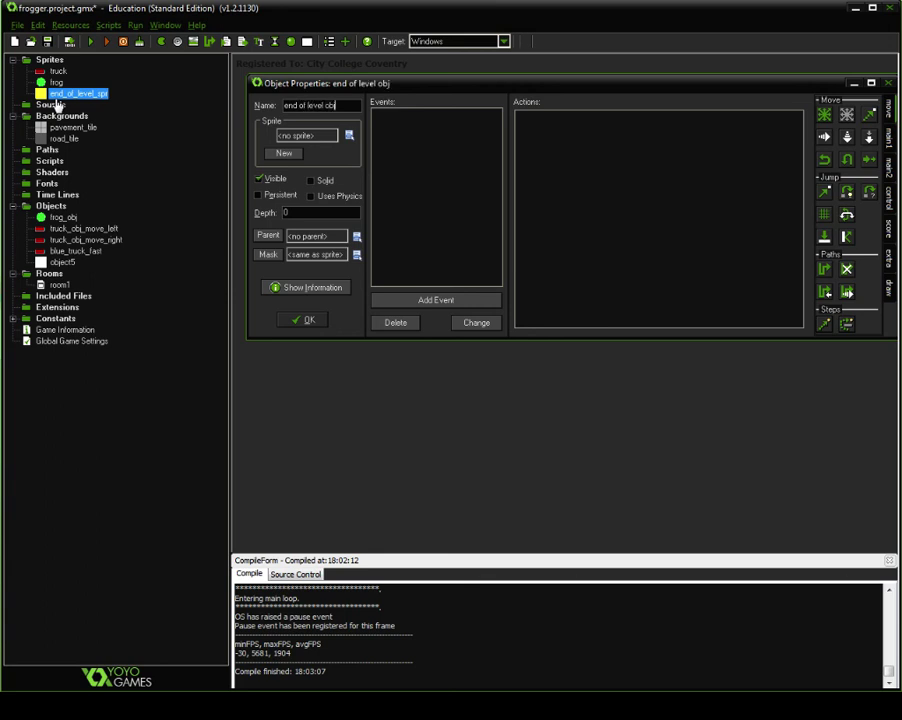
left_click(349, 135)
left_click(400, 183)
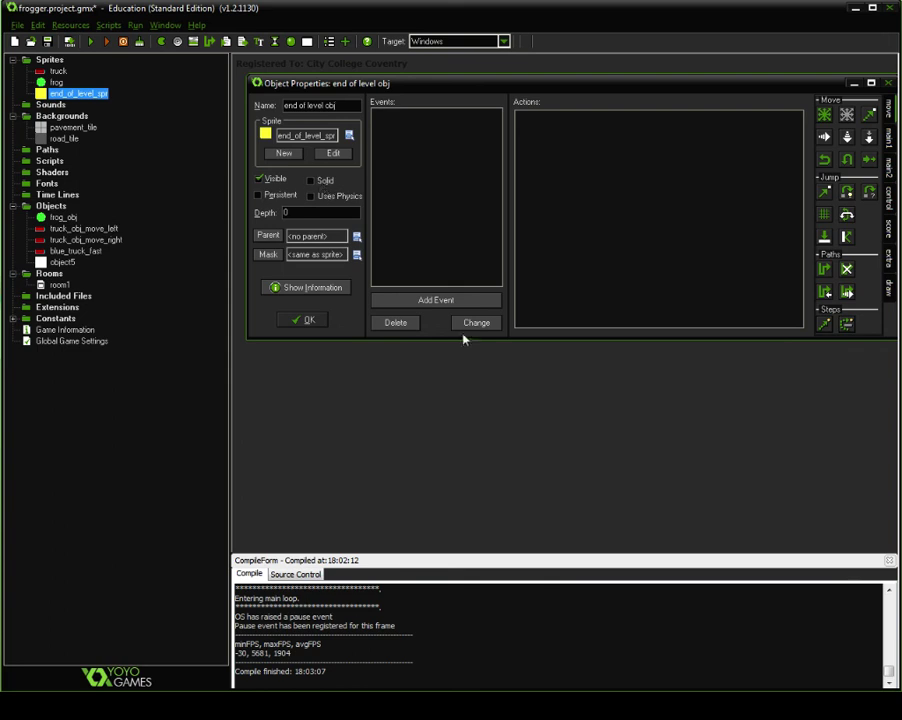
left_click(310, 321)
Step: Add a collision event with end_of_level_obj to frog_obj
double_click(64, 217)
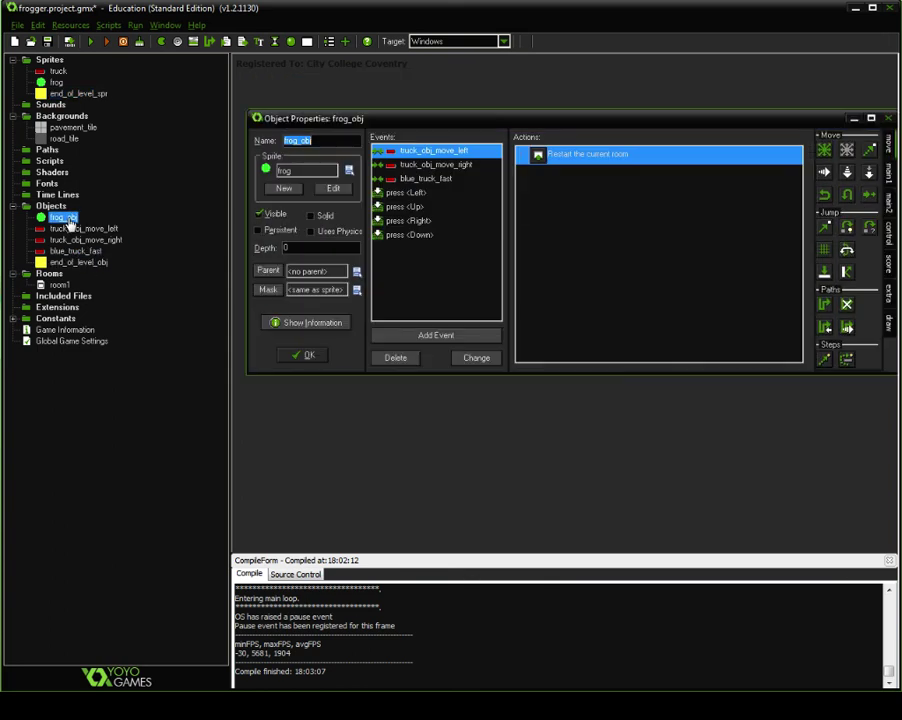
left_click(436, 335)
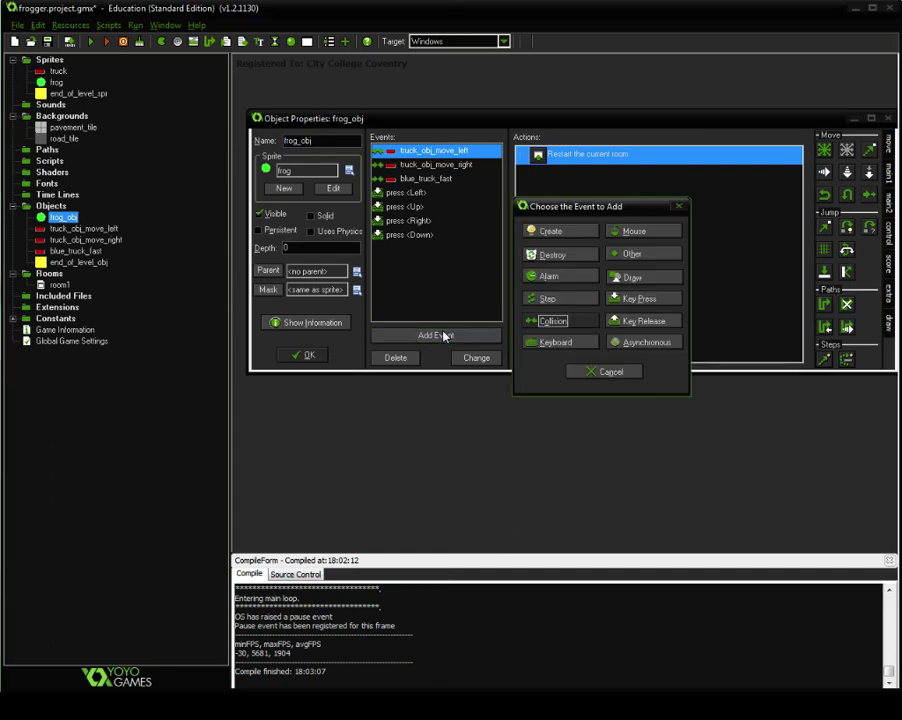
left_click(566, 328)
left_click(615, 394)
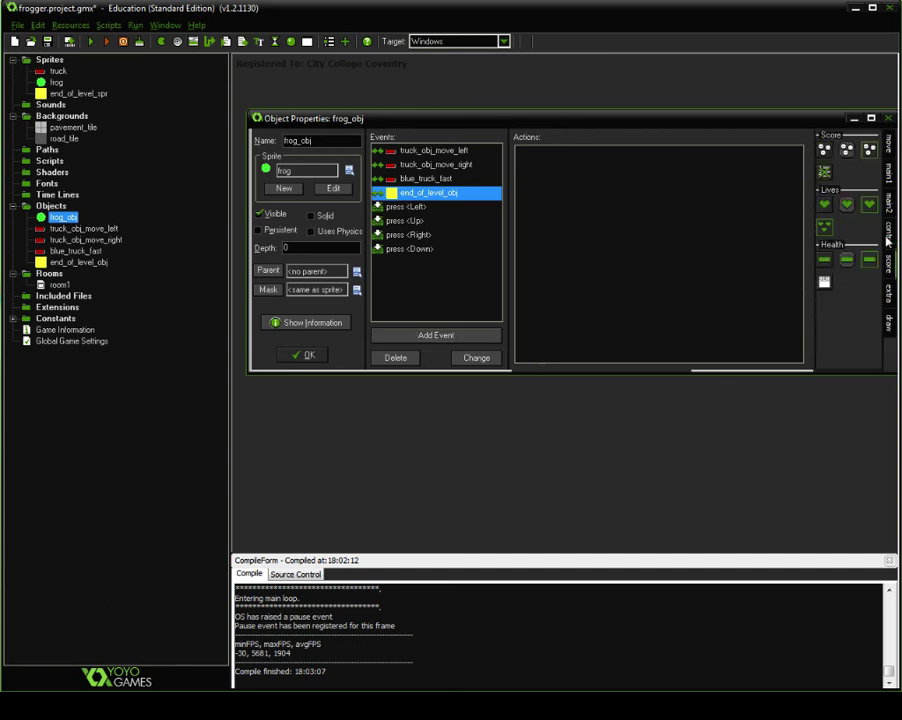
Step: Add a Next Room action to frog_obj's end_of_level_obj collision event and save the object
left_click(888, 172)
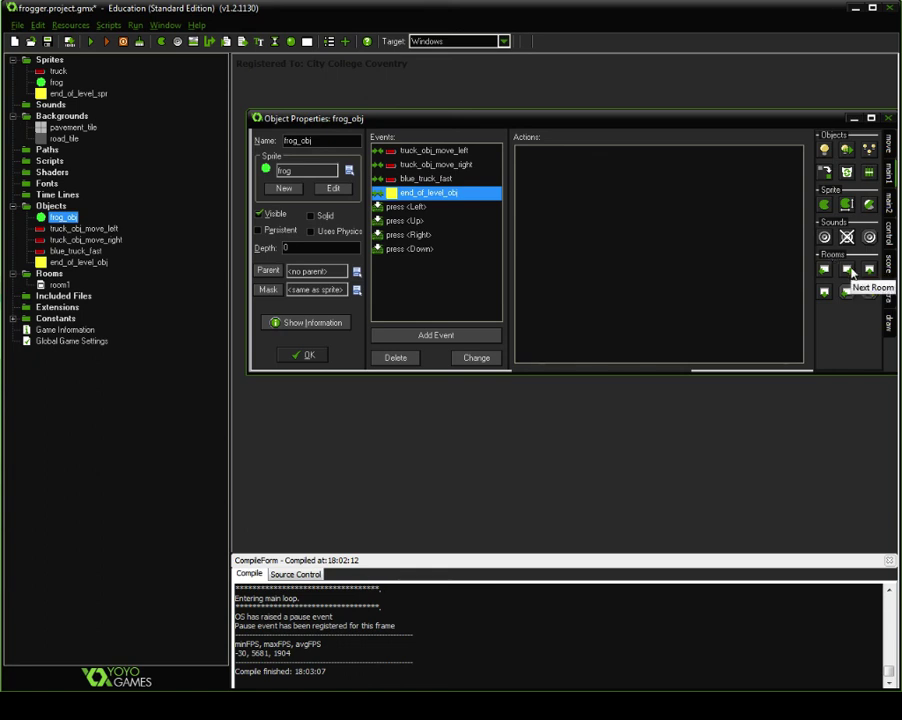
left_click_drag(851, 271, 853, 270)
left_click_drag(628, 186, 628, 184)
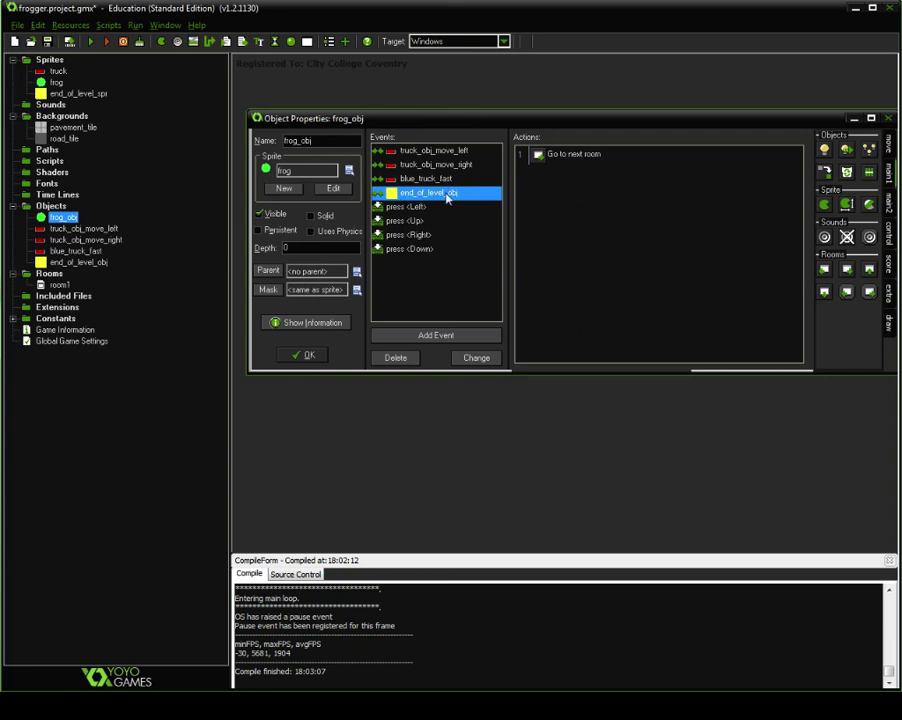
left_click(305, 355)
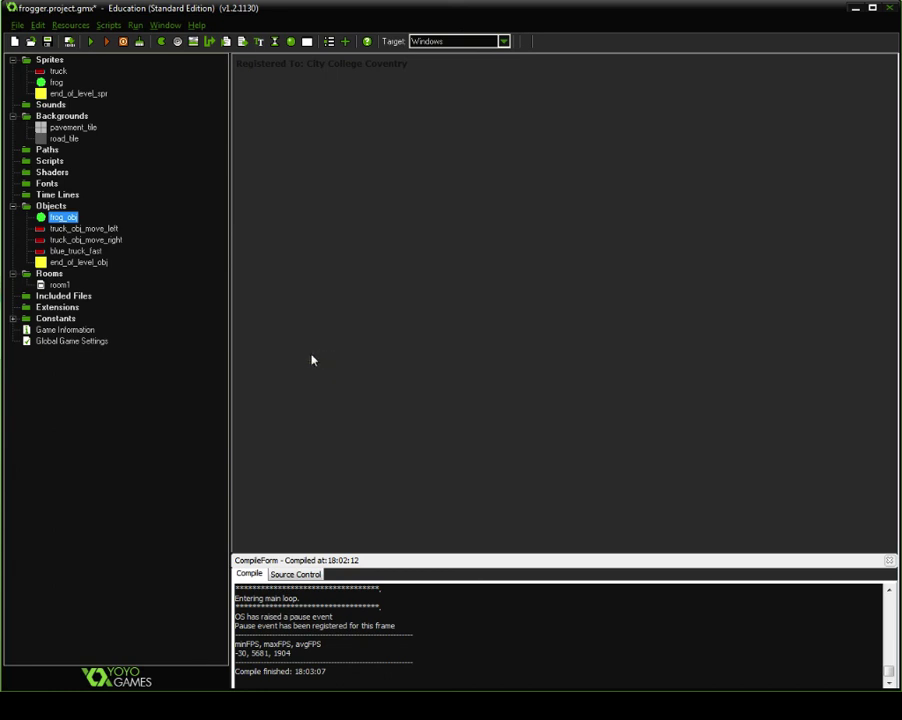
Step: Open room1 in a maximised room editor with the upper road area in view
double_click(60, 286)
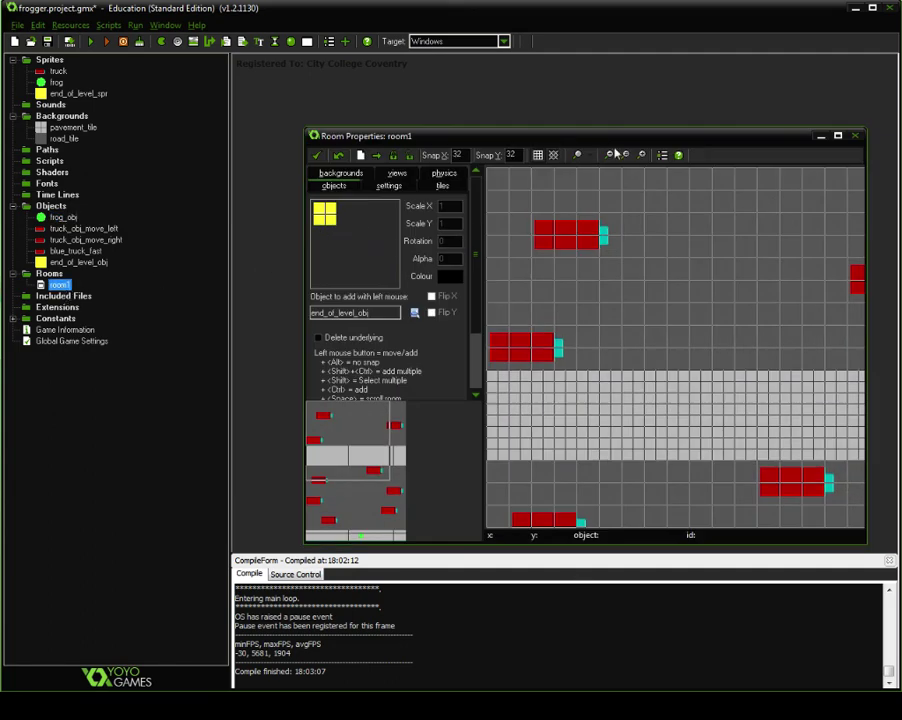
left_click(838, 135)
scroll(566, 202, "down", 2, "ctrl")
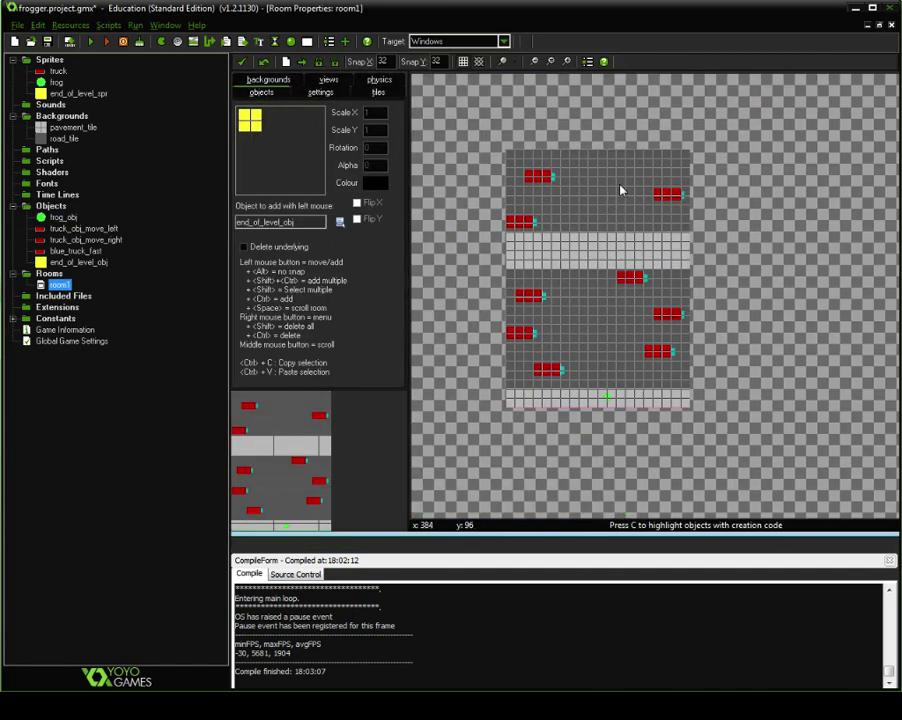
scroll(620, 190, "up", 3, "ctrl")
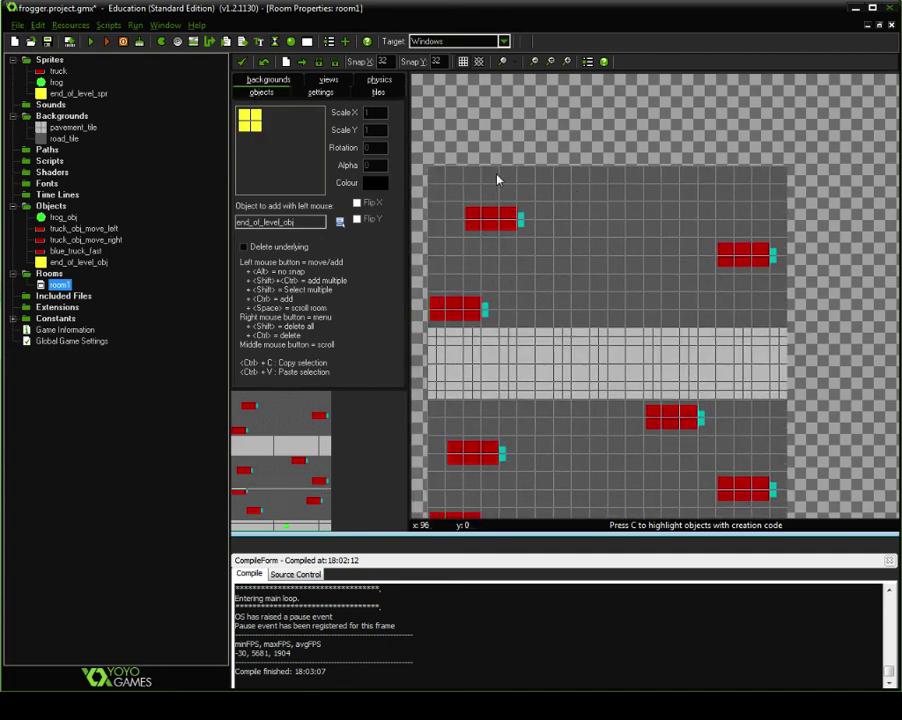
left_click_drag(497, 180, 440, 181)
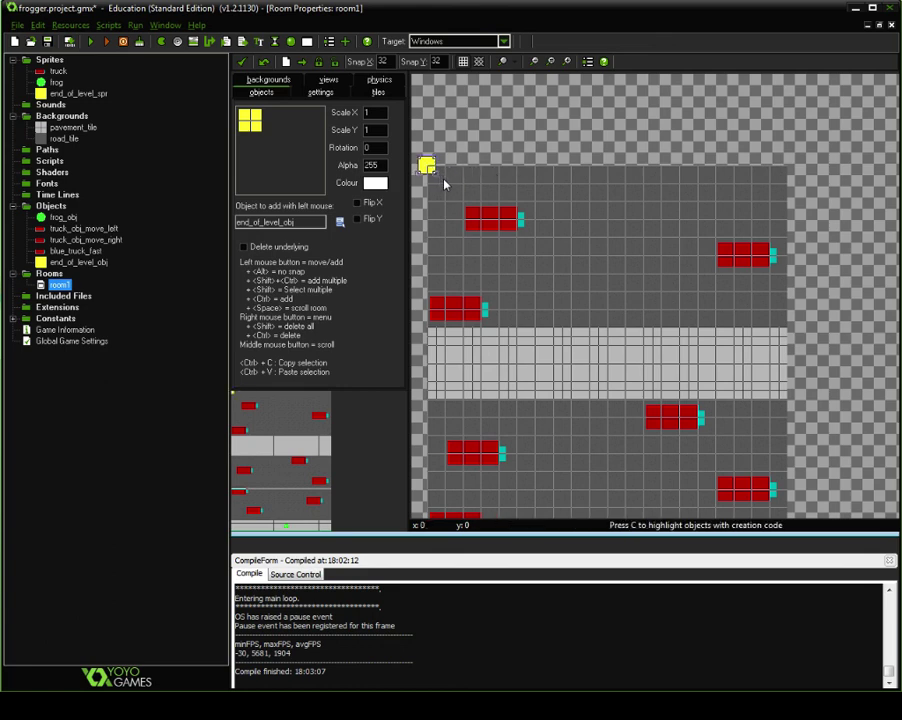
right_click(428, 166)
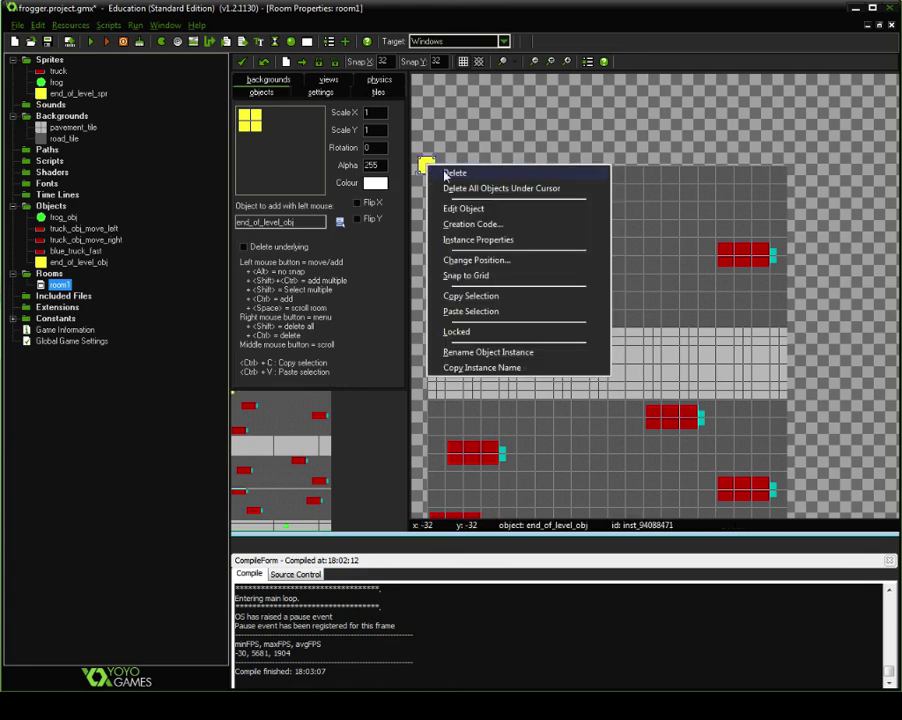
left_click(452, 174)
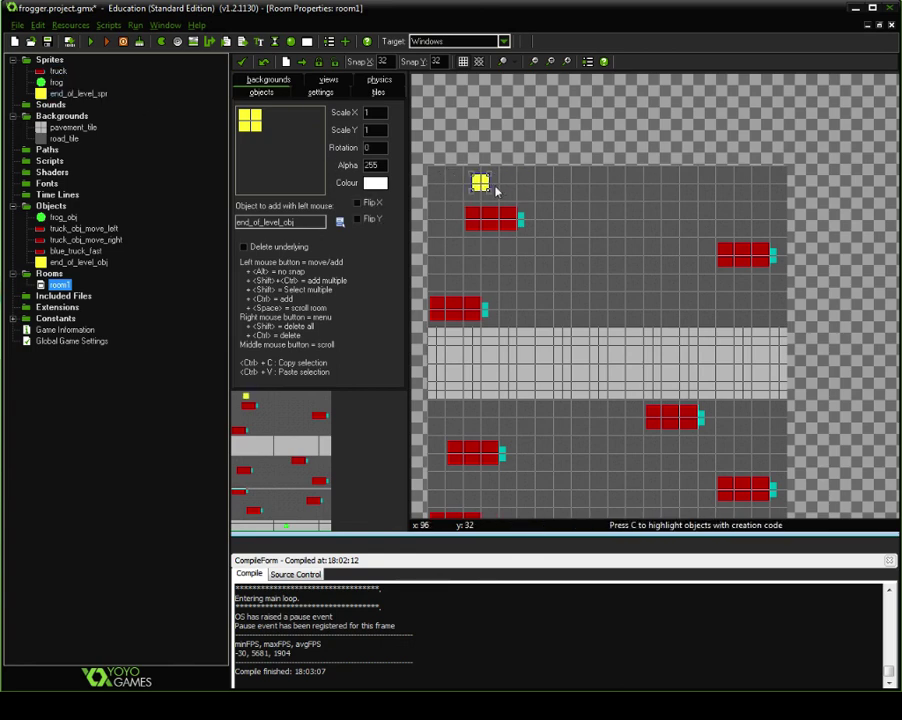
Step: Fill two rows along room1's upper edge with end_of_level_obj instances, from one side of the room to the other
left_click(452, 180)
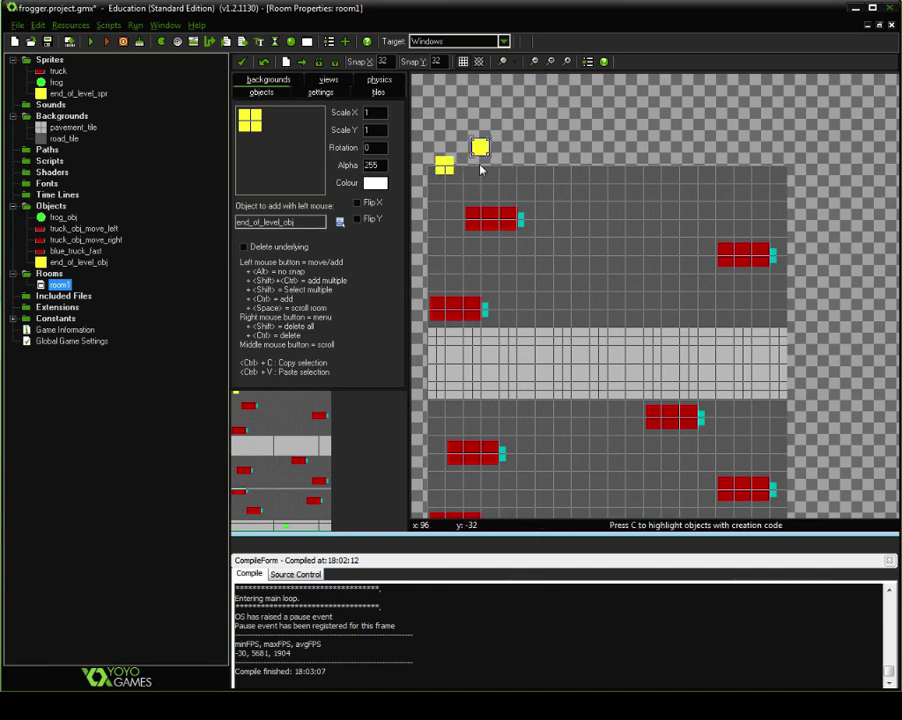
left_click(470, 172)
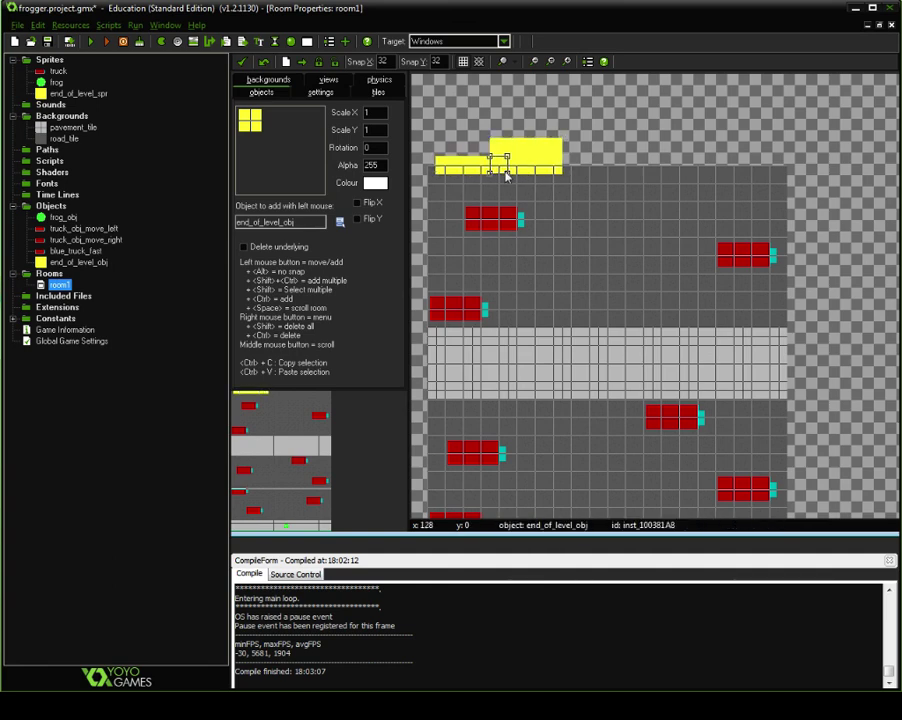
left_click_drag(556, 172, 636, 172, "shift")
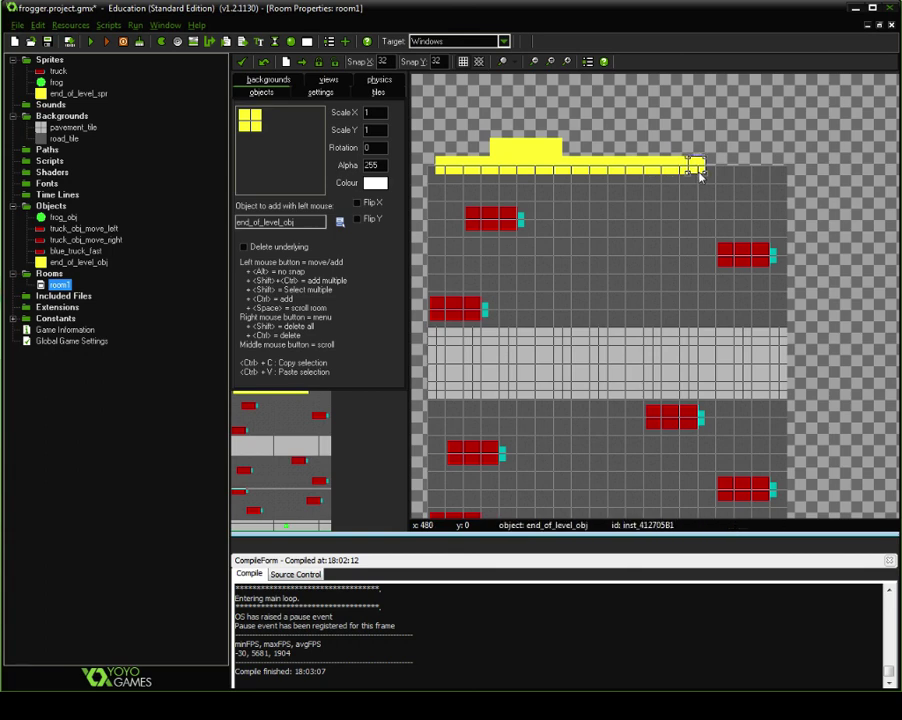
left_click_drag(700, 175, 783, 182, "shift")
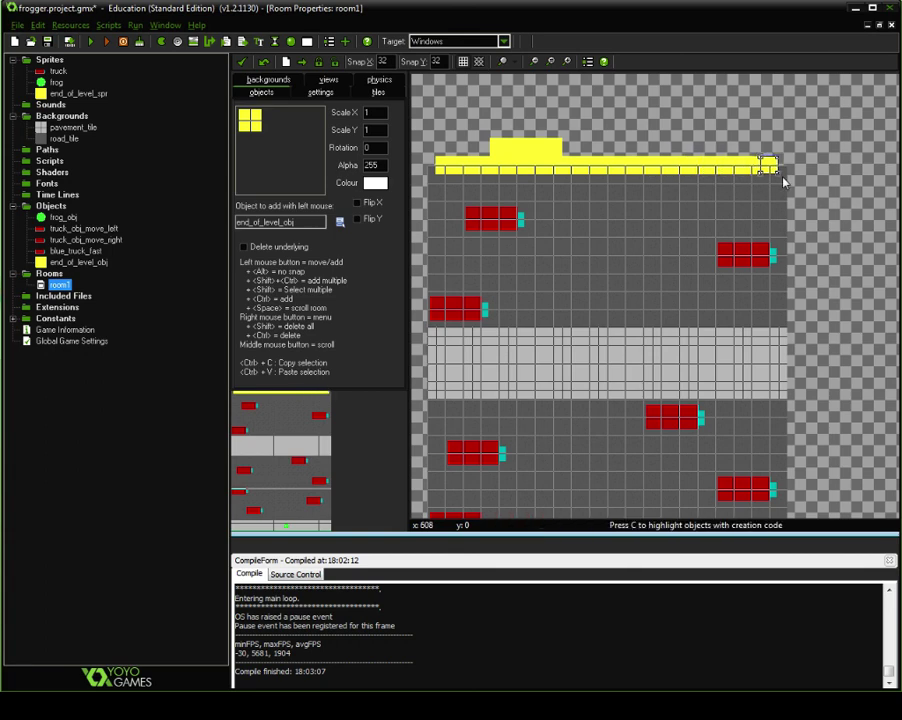
mouse_move(783, 182)
left_mouse_down("shift")
mouse_move(668, 195)
mouse_move(456, 197)
left_mouse_up("shift")
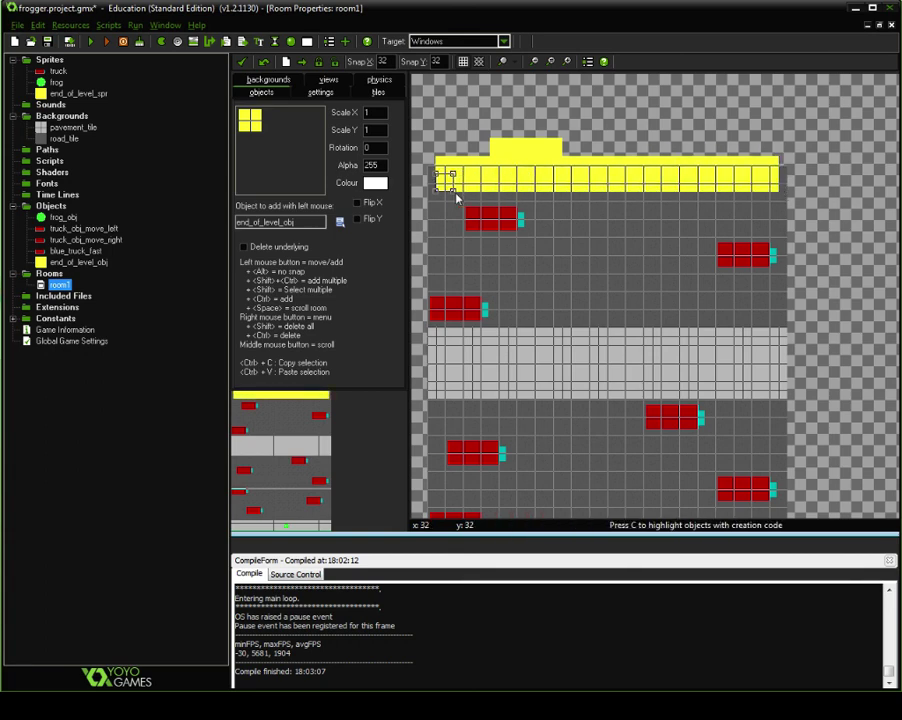
Step: Delete the stray end_of_level_obj instances sticking out above the yellow strip in room1
right_click(507, 148)
left_click(519, 157)
right_click(519, 153)
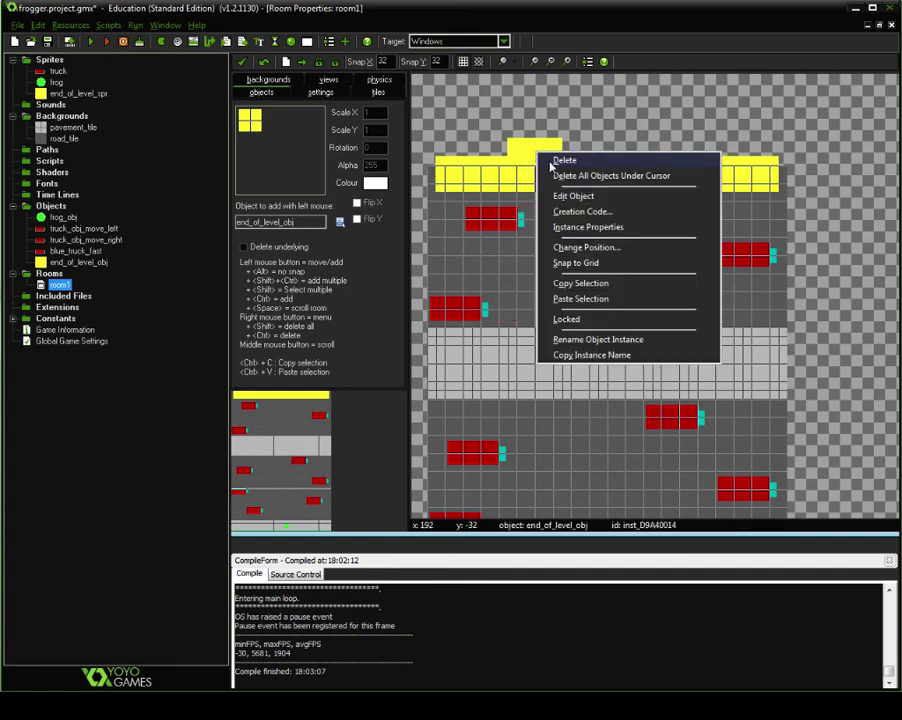
left_click(530, 161)
right_click(519, 148)
left_click(538, 161)
right_click(553, 153)
left_click(564, 162)
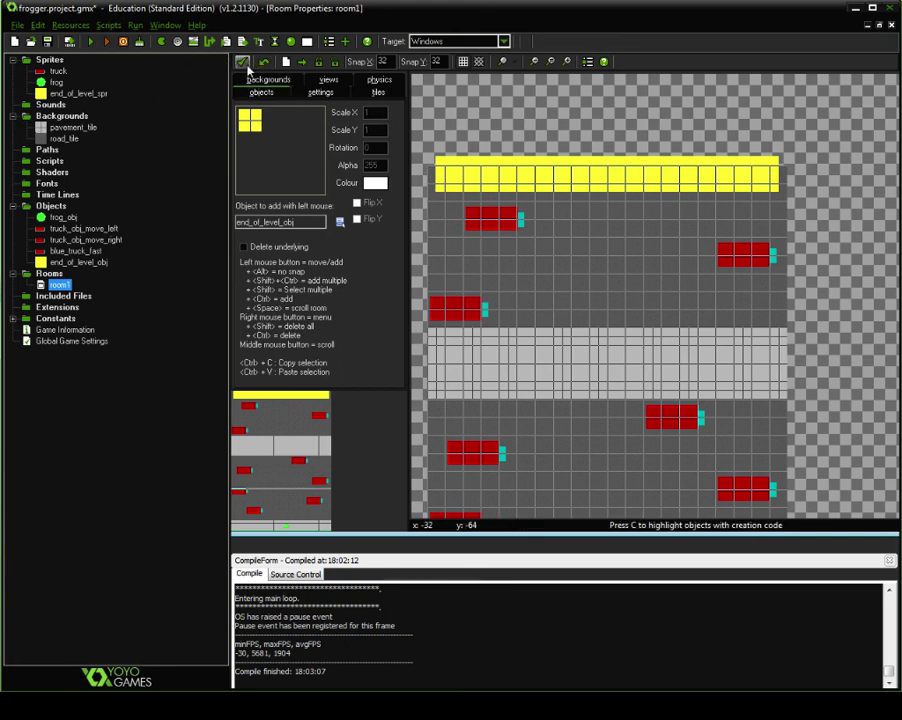
Step: Lay pavement_tile tiles beneath the yellow end-of-level strip across the full width of room1
left_click(378, 93)
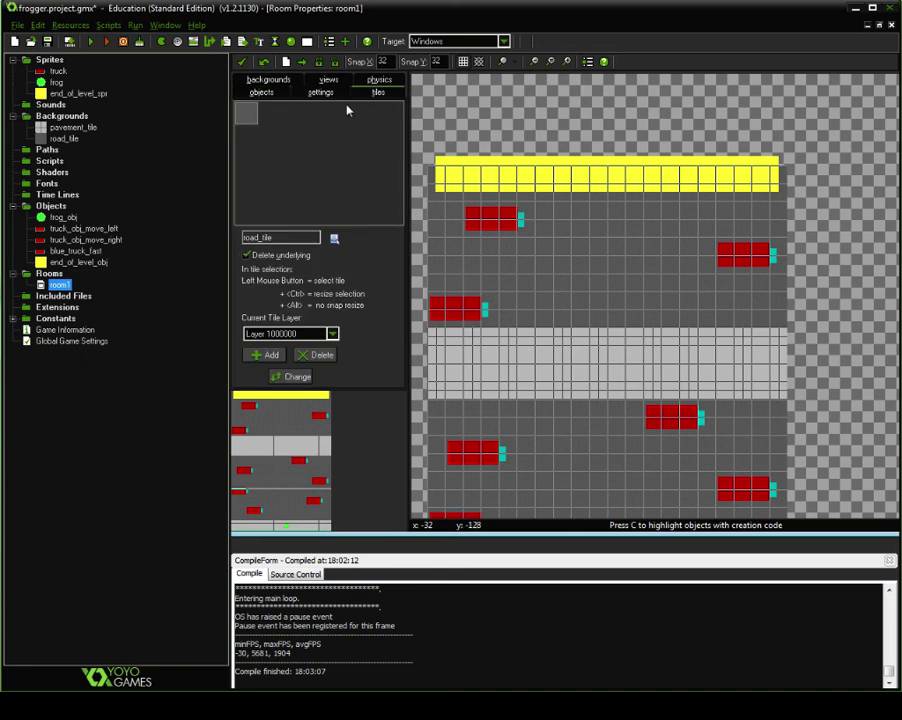
left_click(334, 239)
left_click(378, 243)
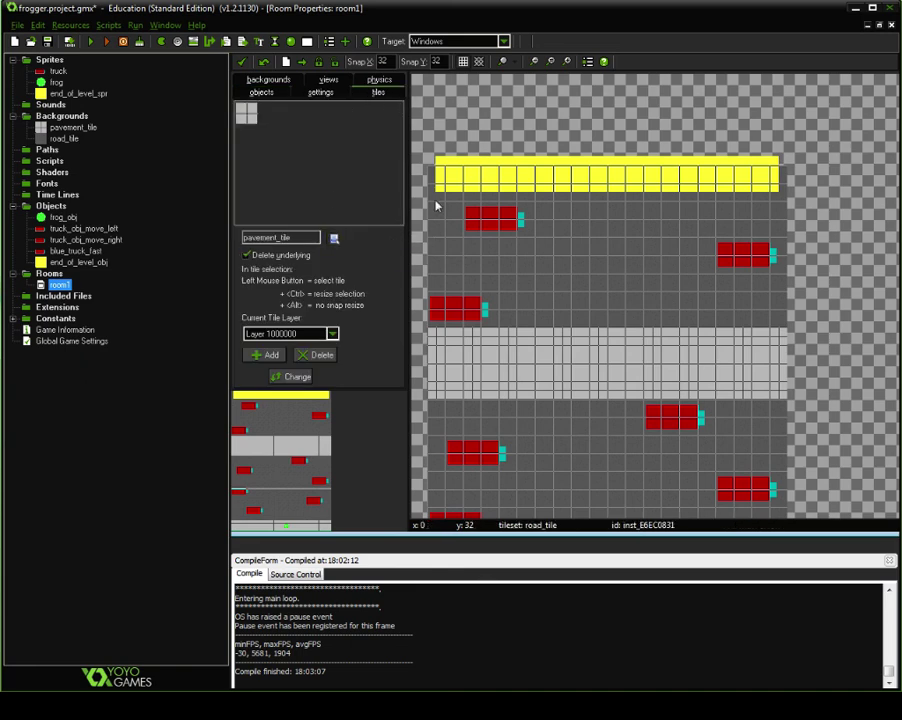
left_click(437, 180)
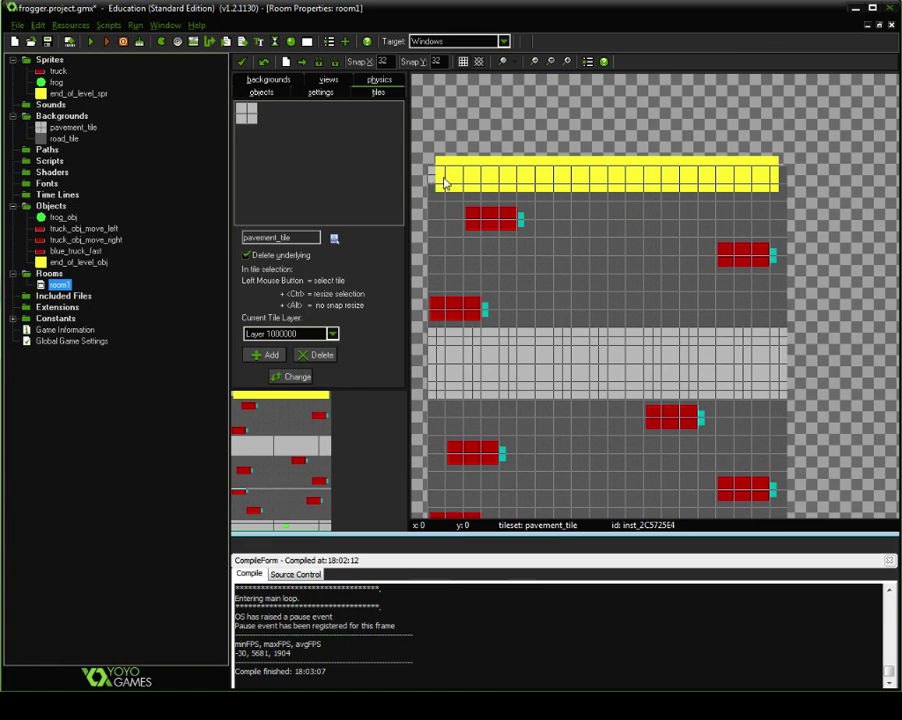
left_click(436, 200)
mouse_move(457, 201)
left_mouse_down()
mouse_move(570, 207)
mouse_move(516, 203)
mouse_move(771, 195)
mouse_move(780, 183)
mouse_move(588, 183)
left_mouse_up()
Step: Replace the stray pavement and green patches on the road below the new pavement with road_tile, and save room1
right_click(558, 213)
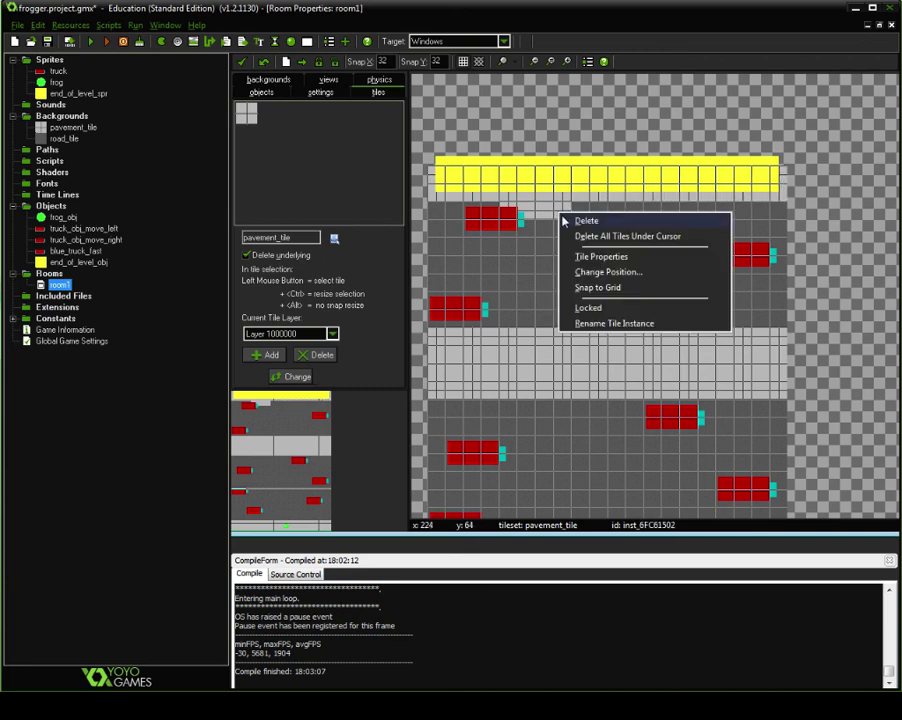
left_click(560, 222)
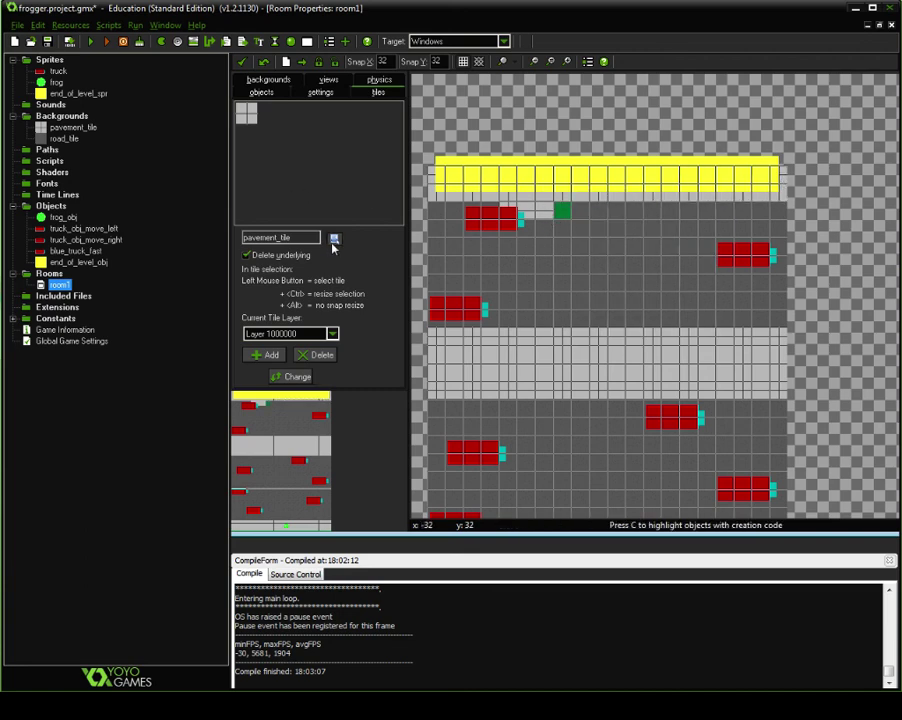
left_click(334, 238)
left_click(356, 263)
left_click(560, 213)
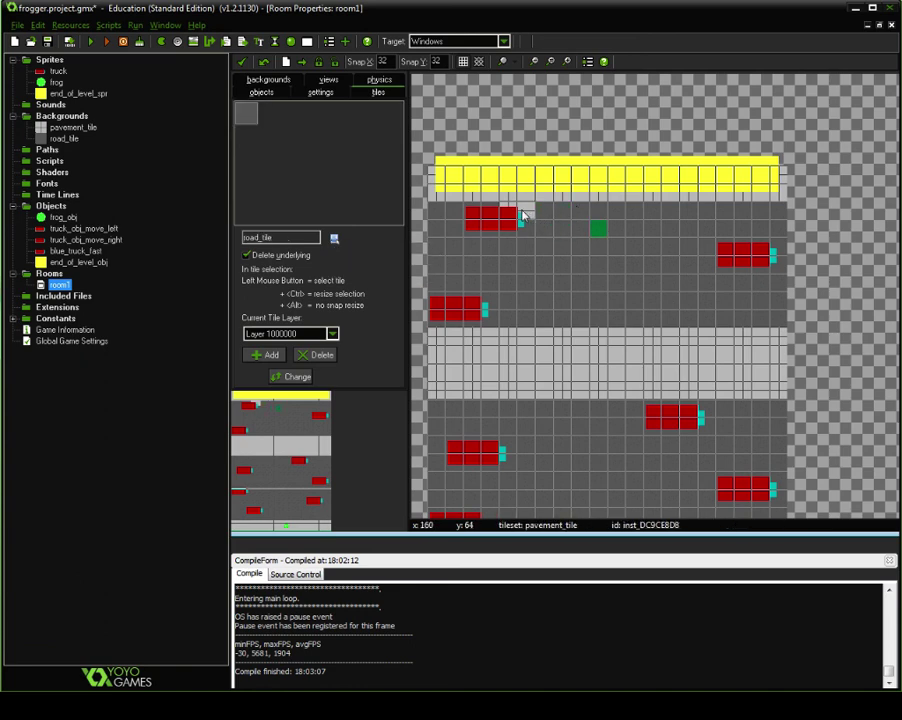
left_click(592, 229)
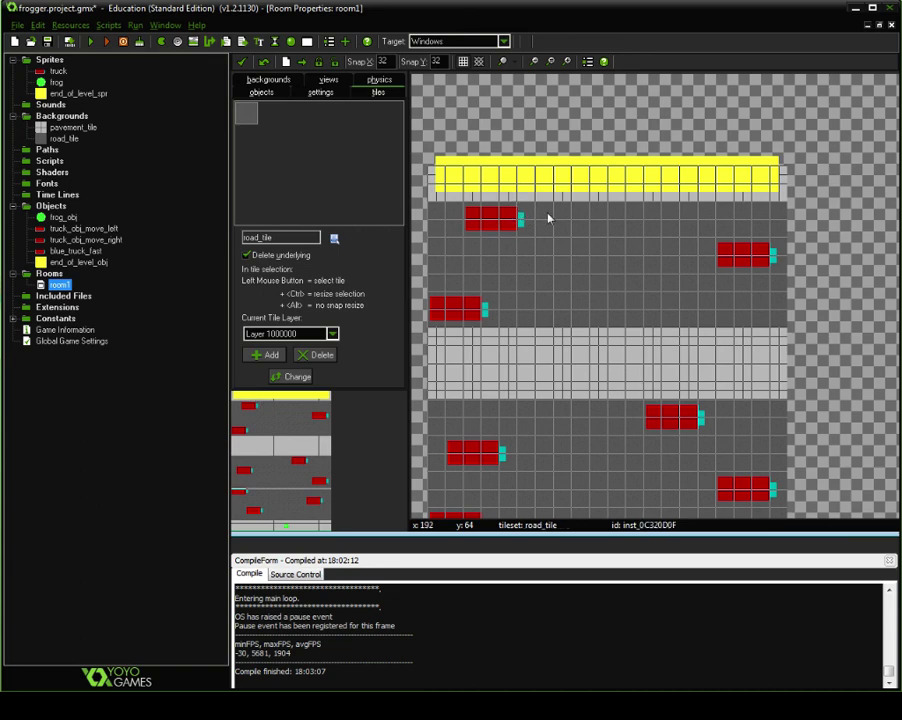
scroll(685, 295, "down", 1, "ctrl")
scroll(680, 300, "down", 1)
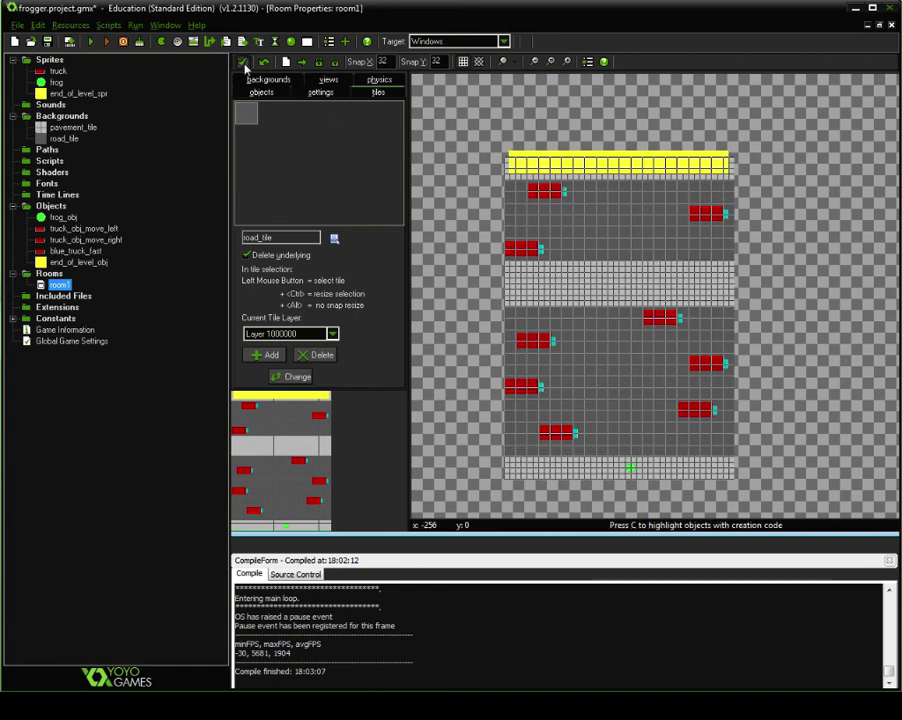
left_click(243, 63)
Step: Make end_of_level_obj invisible and save the object
double_click(79, 262)
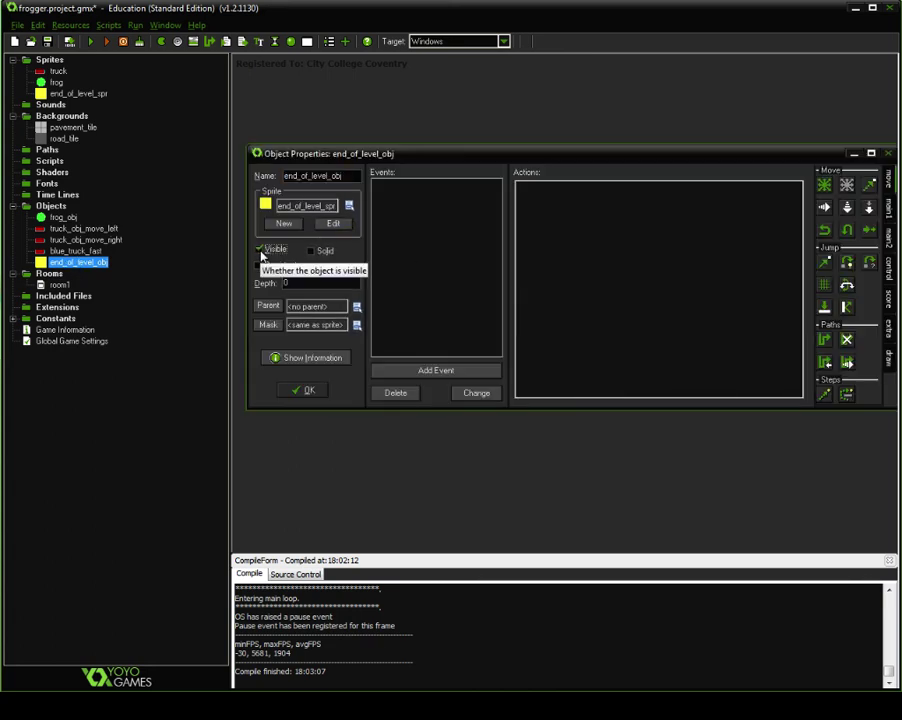
left_click(308, 392)
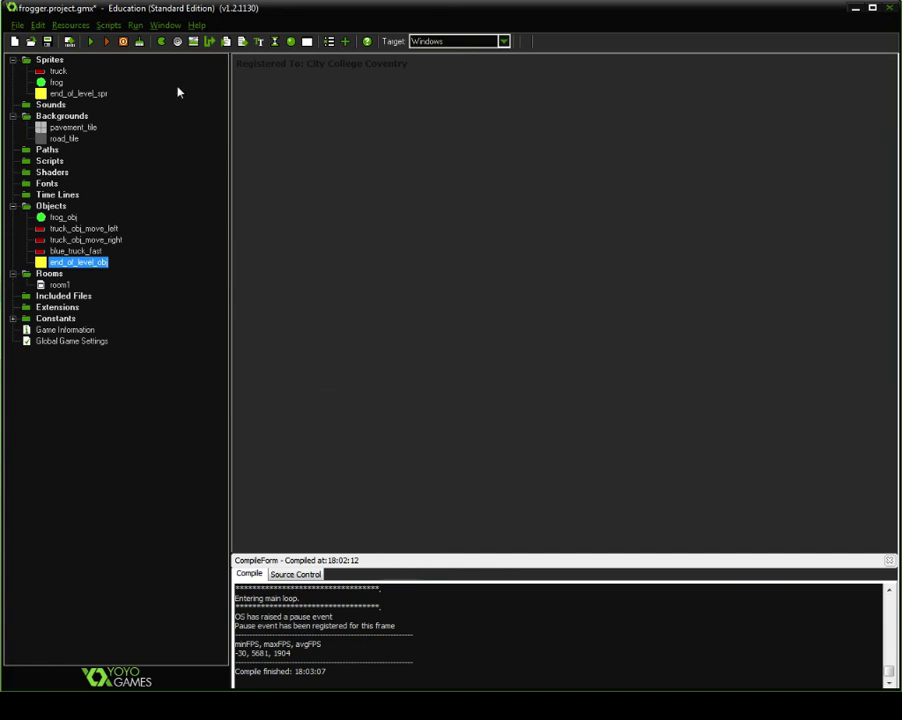
Step: Duplicate room1 to create a second room and show the copy's settings
right_click(62, 289)
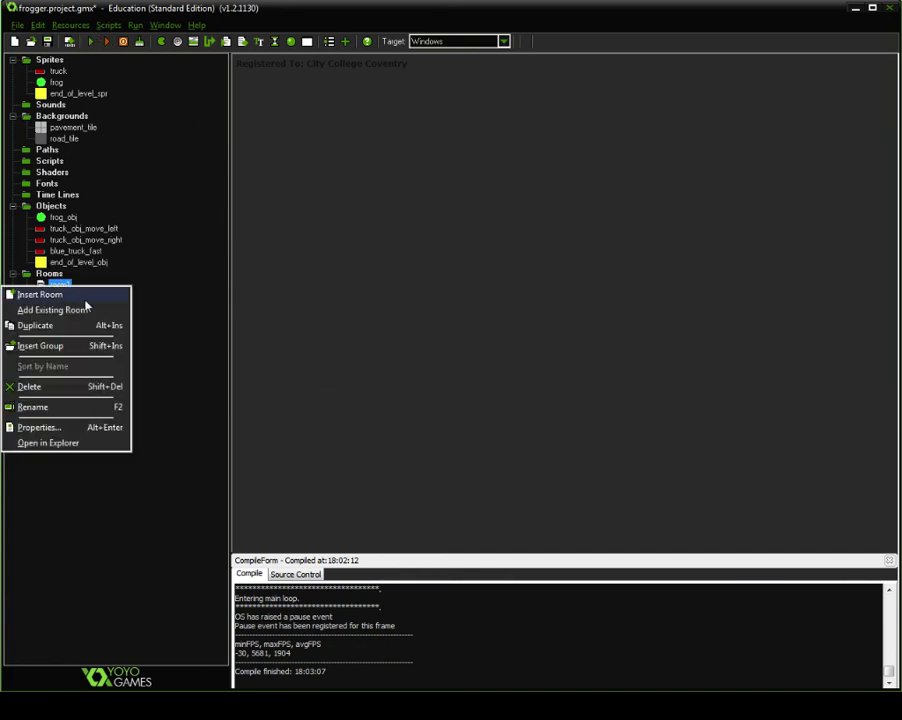
left_click(87, 325)
left_click(428, 221)
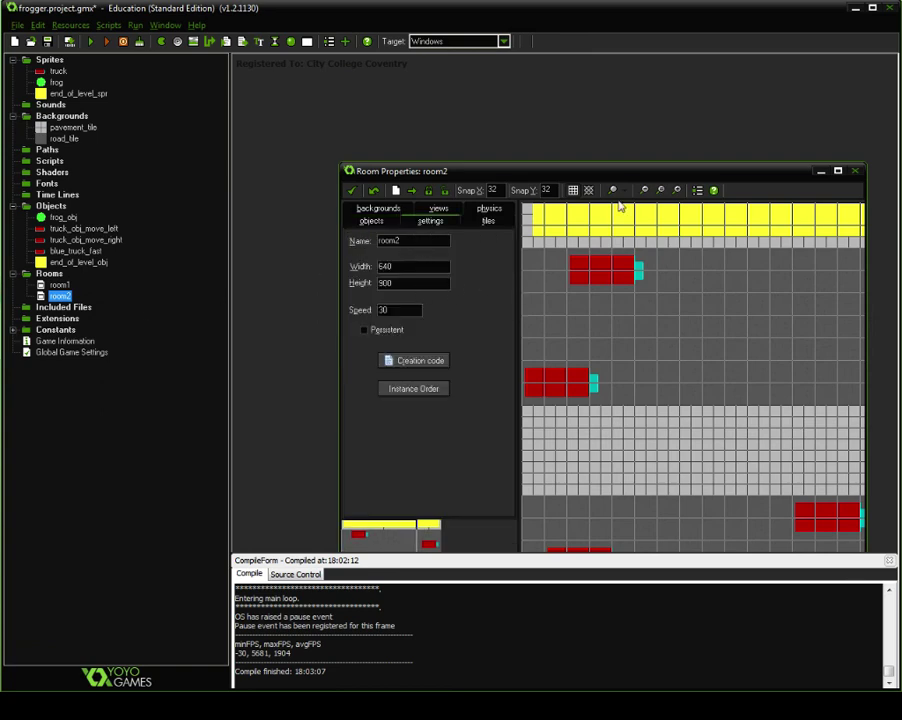
Step: Move frog_obj further right along the starting pavement in room2 and save the room
left_click_drag(692, 176, 672, 132)
scroll(779, 238, "down", 2)
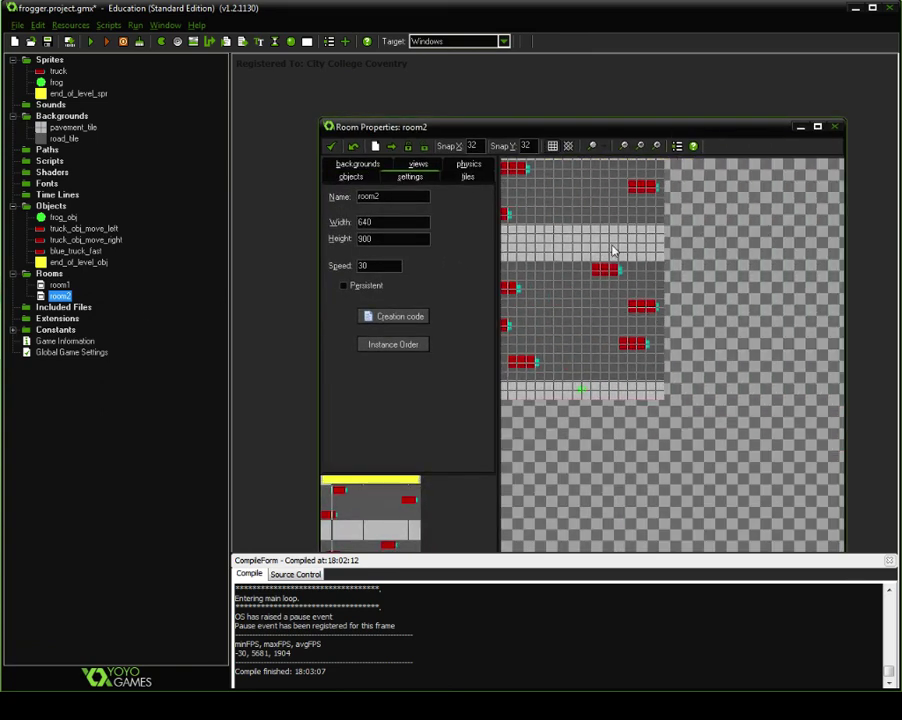
scroll(612, 250, "up", 2)
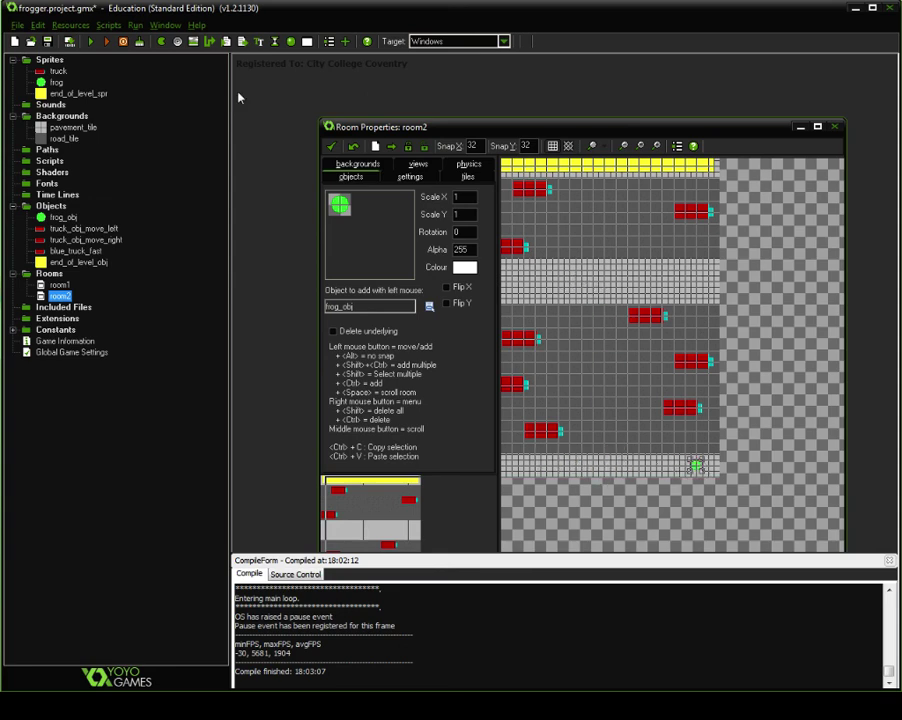
left_click(331, 147)
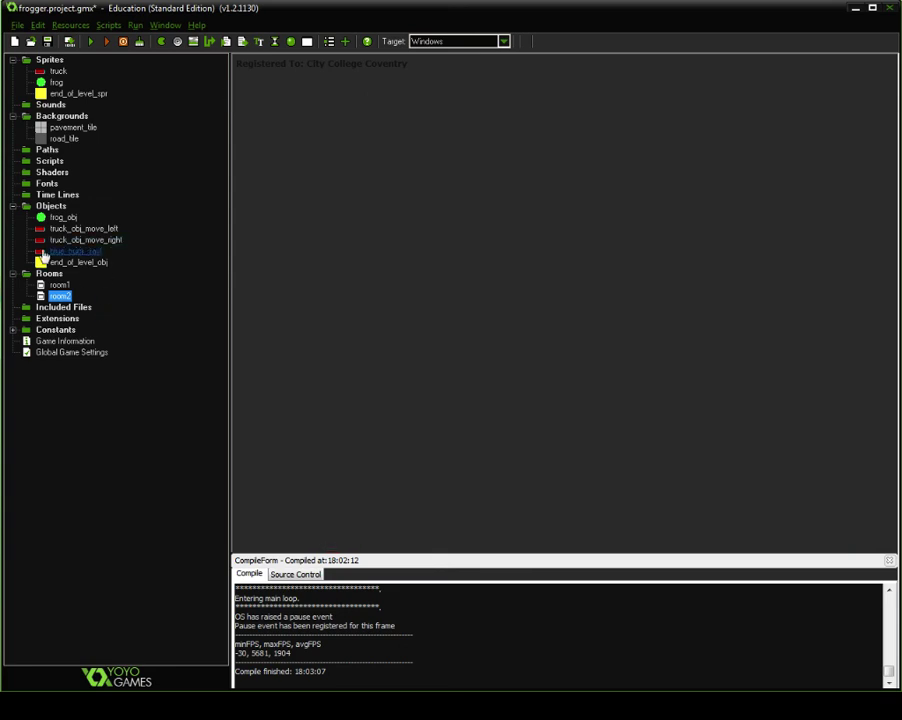
Step: Run the game and guide the frog past all the truck lanes to the far pavement of the first room
left_click(93, 42)
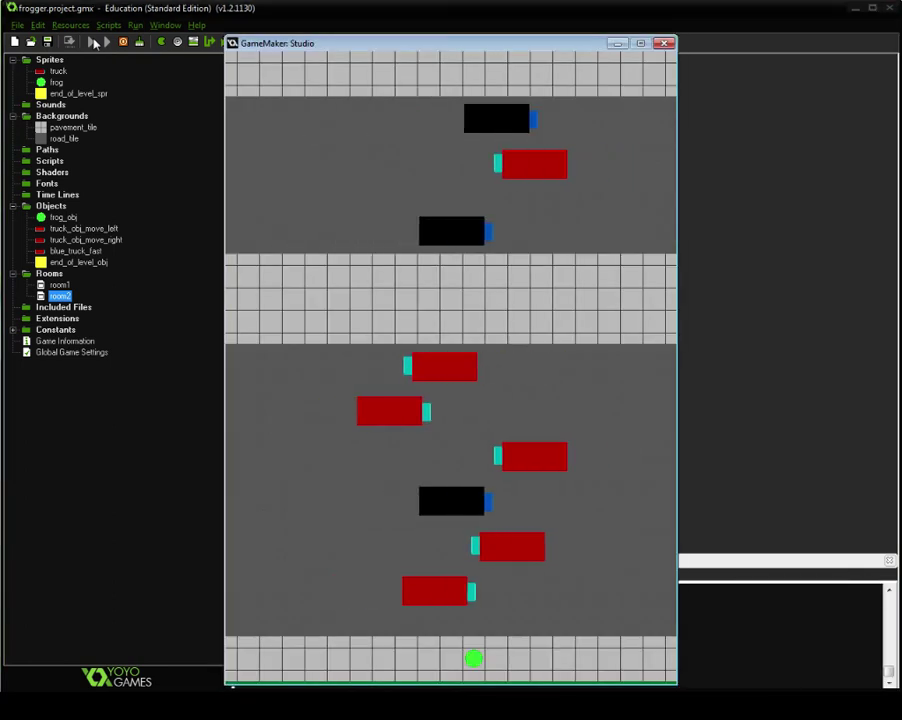
key("Left")
key("Up")
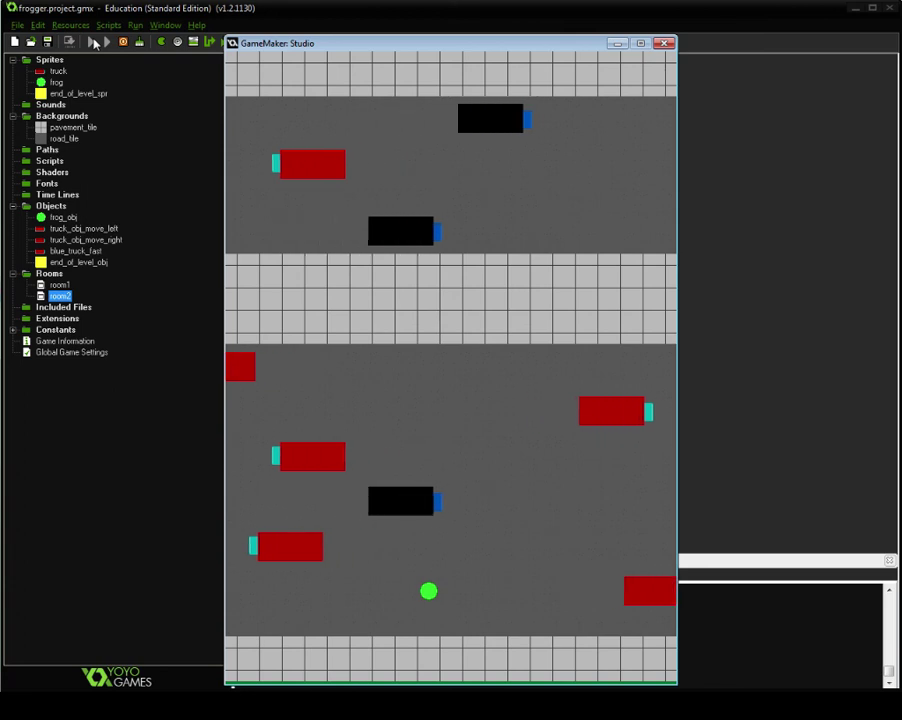
key("Up")
key("Left")
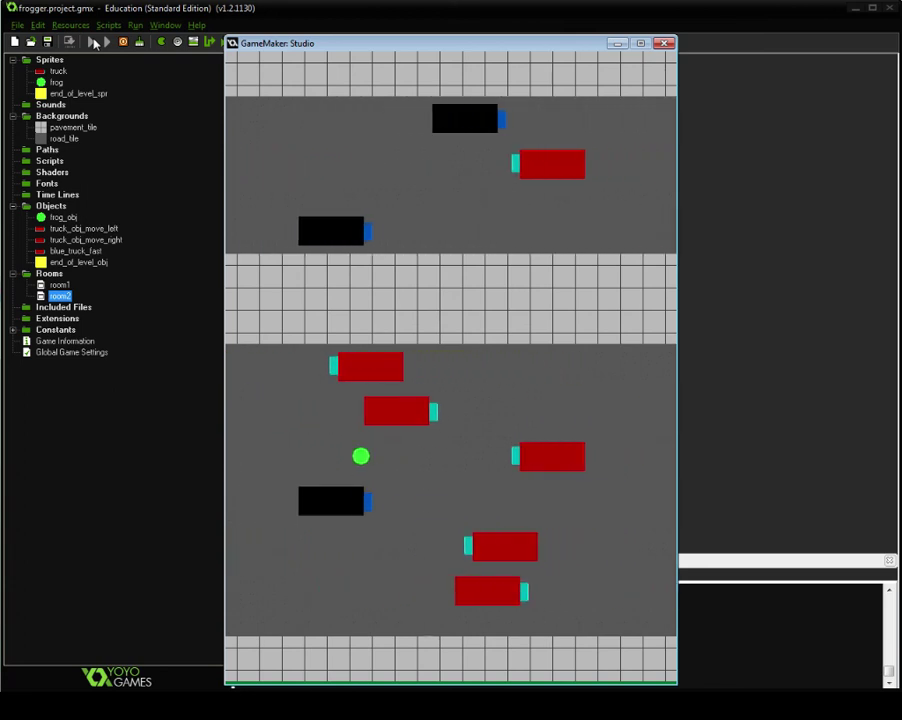
key("Up")
key("Right")
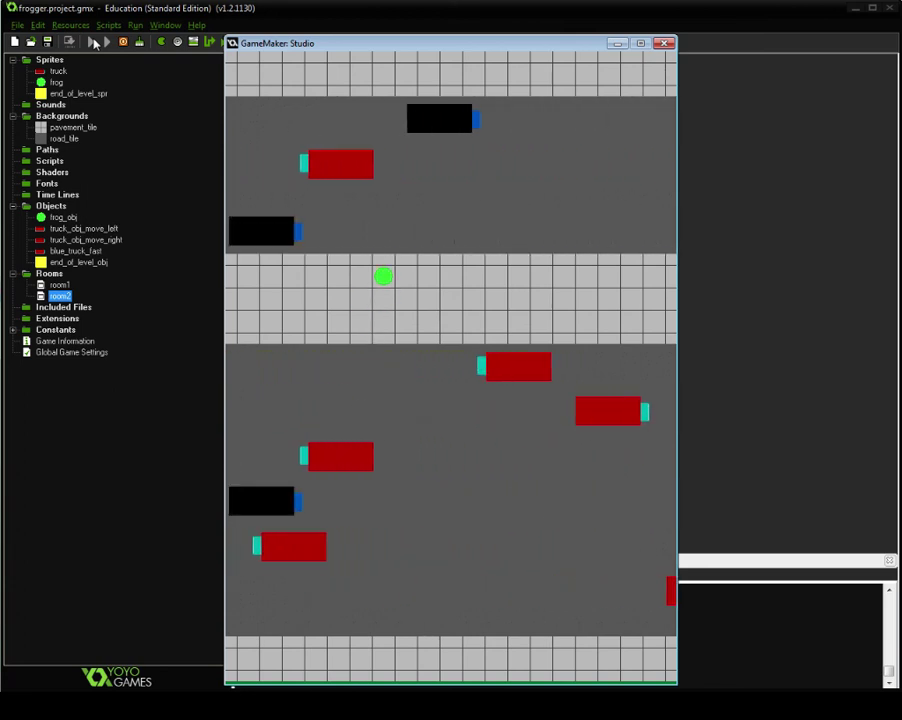
key("Up")
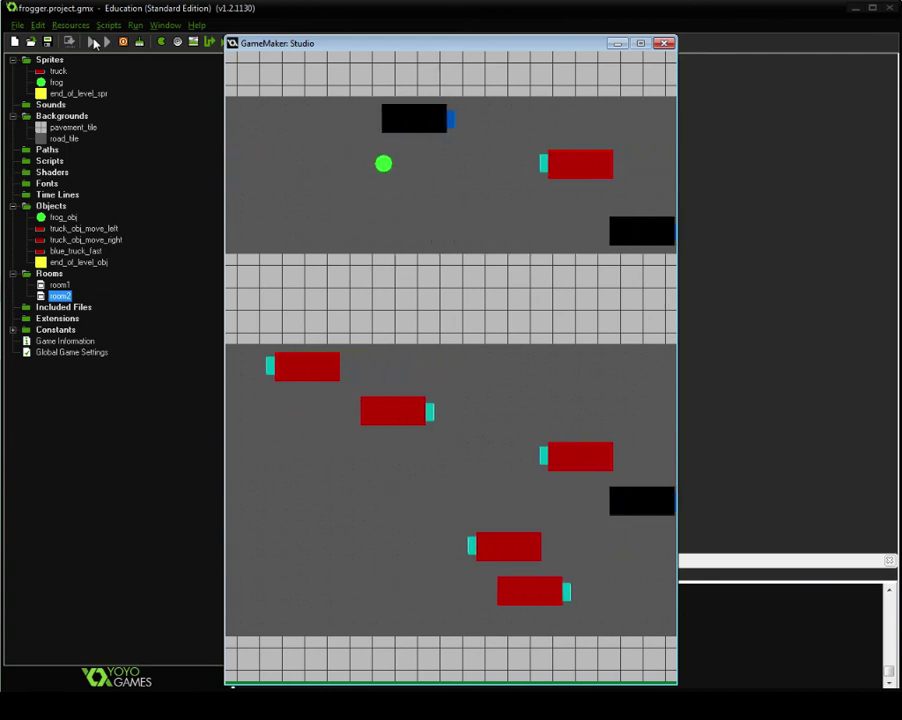
key("Up")
key("Left")
key("Up")
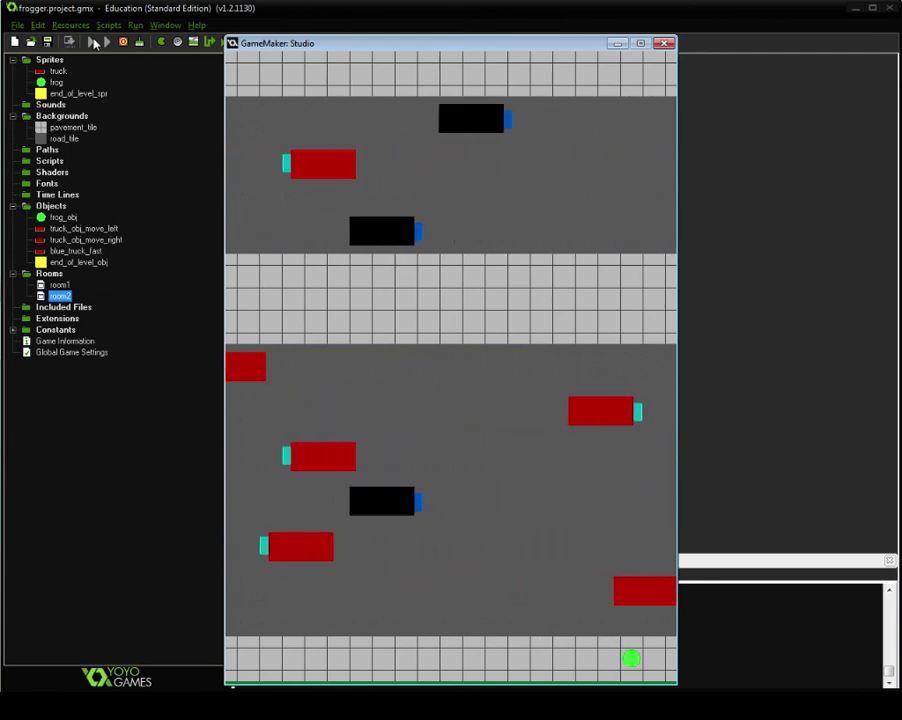
Step: Playtest room2 by guiding the frog left along the starting pavement and into the lowest truck lanes
key("Left")
key("Left")
key("Right")
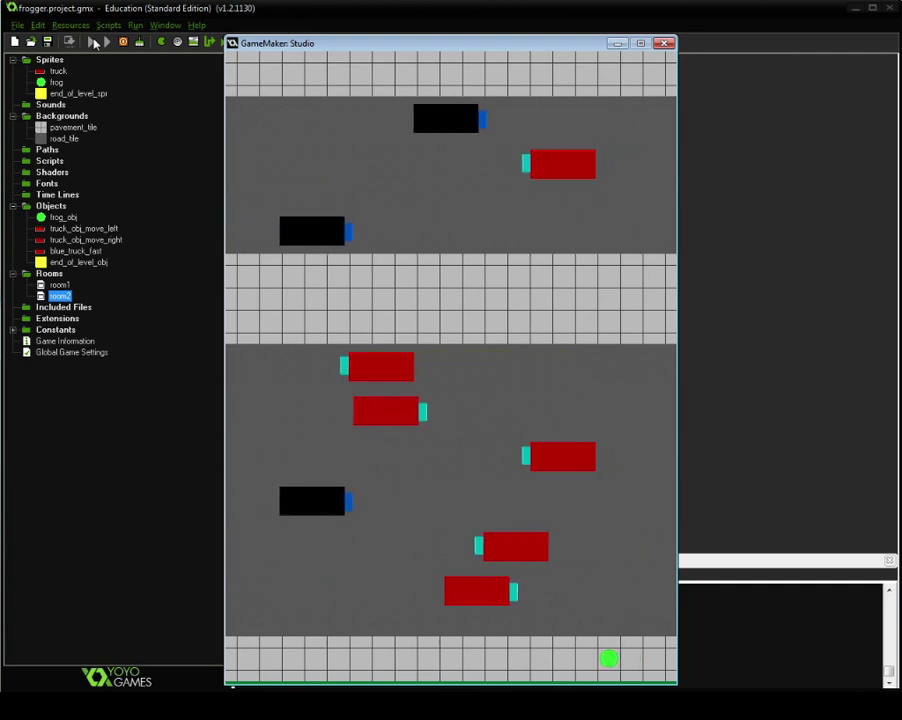
key("Left")
key("Left")
key("Left")
key("Left")
key("Left")
key("Up")
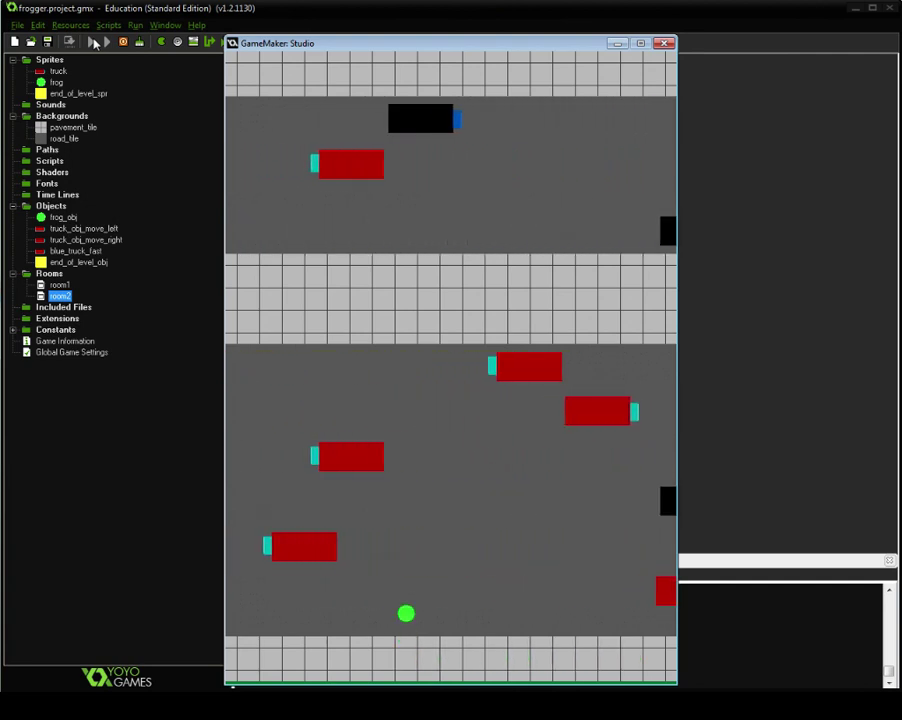
key("Up")
key("Right")
Step: Try another crossing in room2, moving the frog left along the starting pavement and up through the lower truck lanes
key("Left")
key("Left")
key("Left")
key("Left")
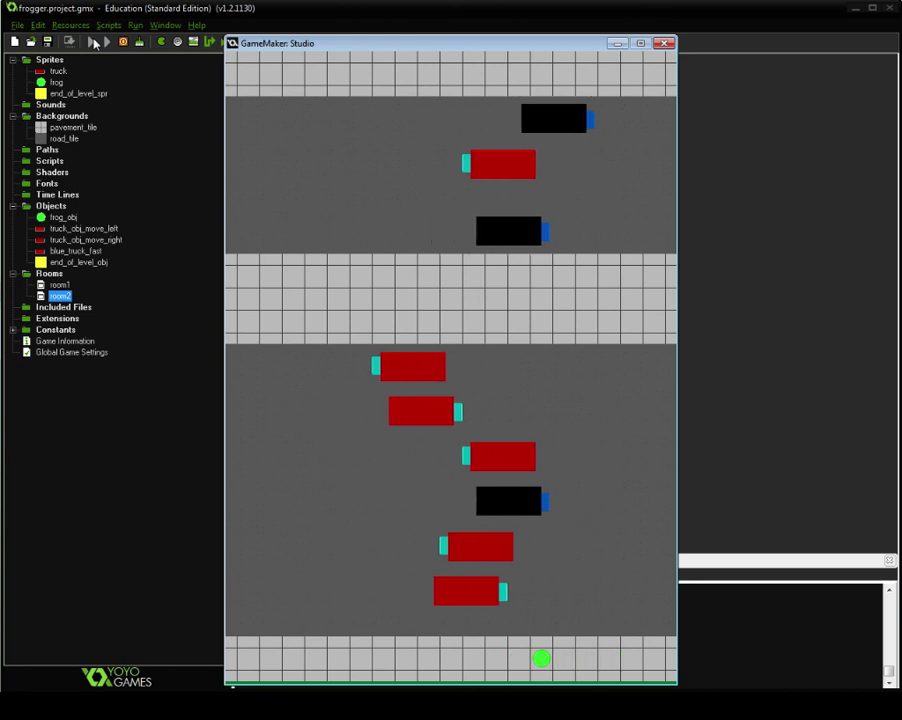
key("Left")
key("Left")
key("Left")
key("Left")
key("Up")
key("Up")
key("Up")
key("Up")
key("Up")
key("Left")
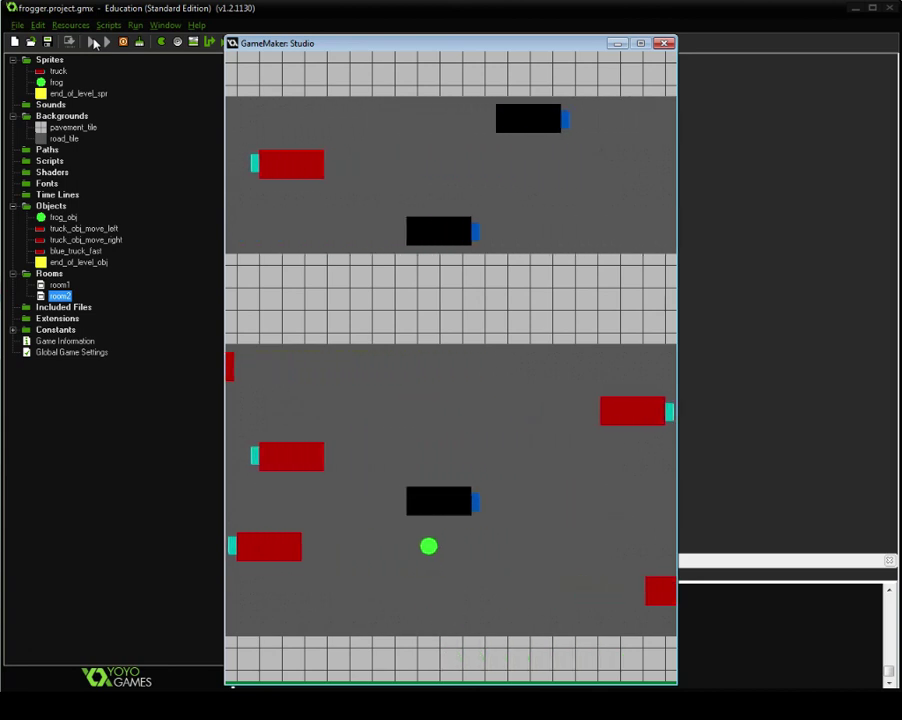
key("Up")
key("Up")
key("Left")
key("Up")
key("Up")
key("Up")
Step: Move the frog left along room2's starting pavement to about the middle of the room
key("Left")
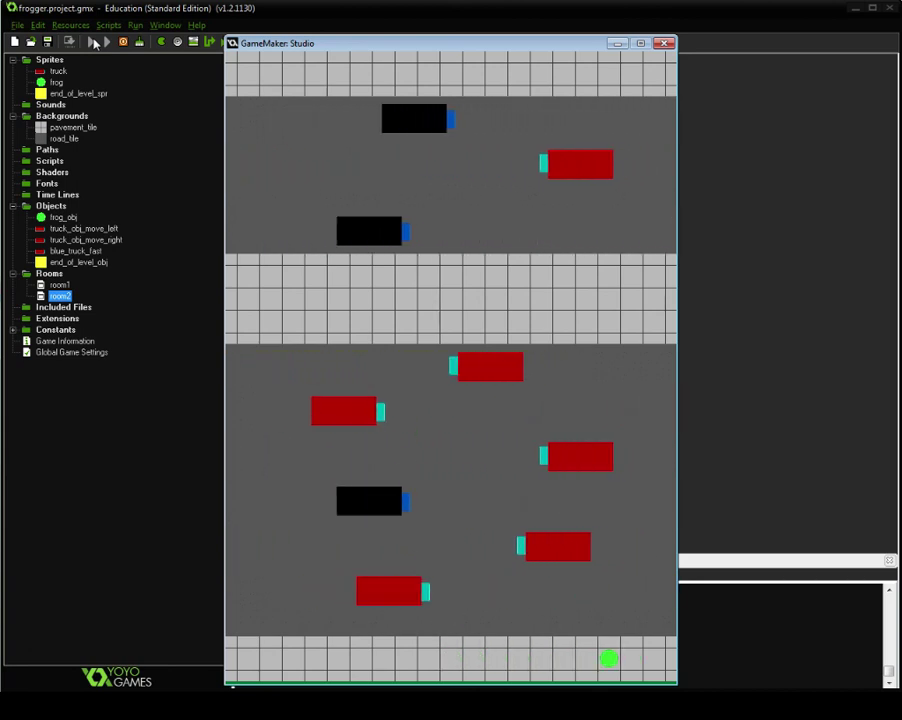
key("Left")
key("Left")
key("Left")
key("Left")
key("Left")
key("Left")
key("Left")
key("Left")
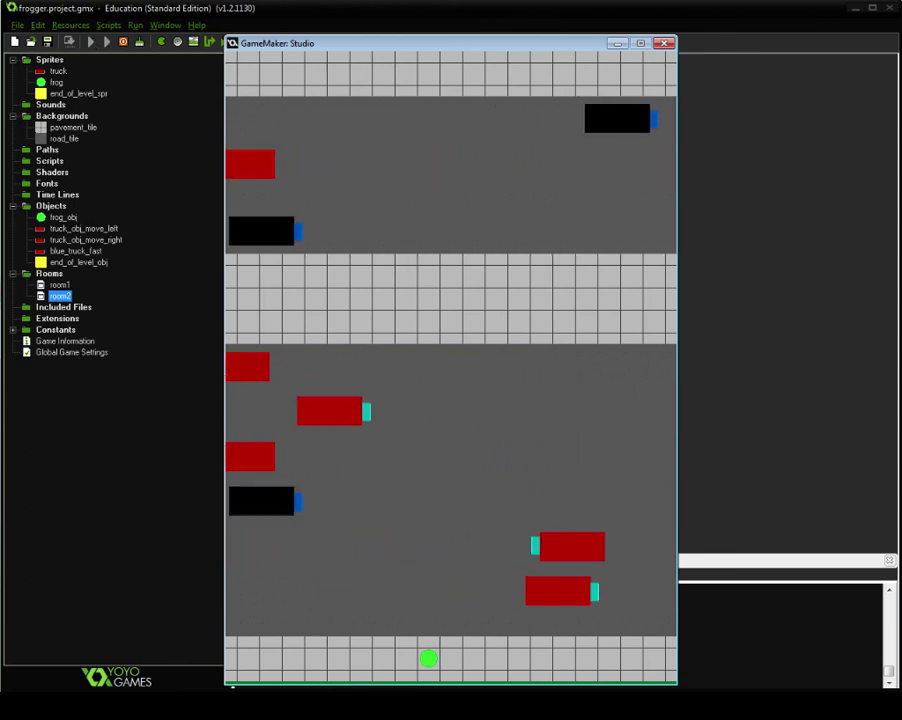
key("alt+Tab")
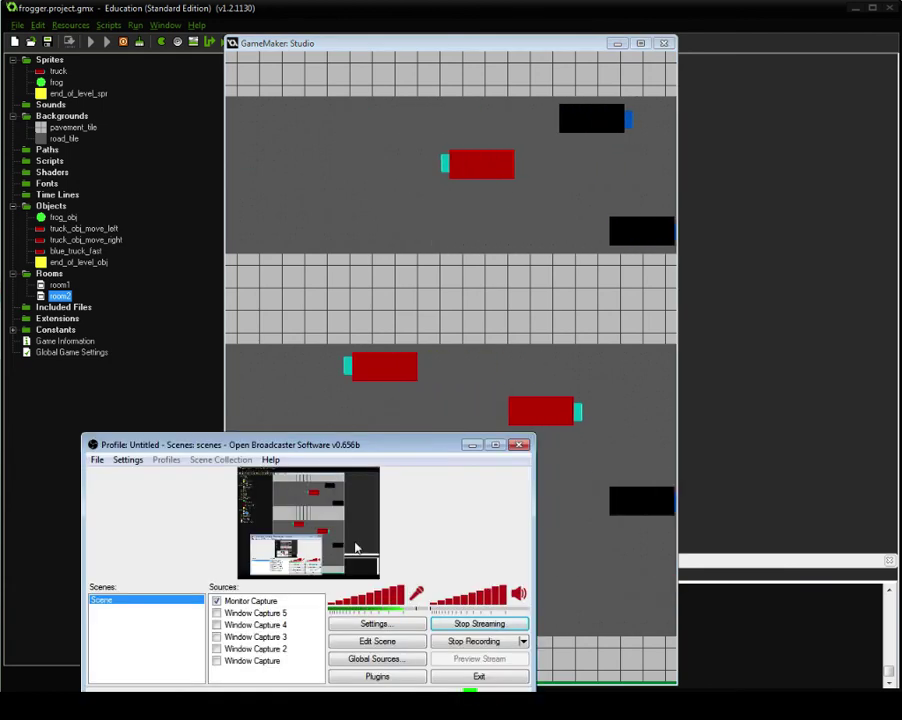
left_click(480, 624)
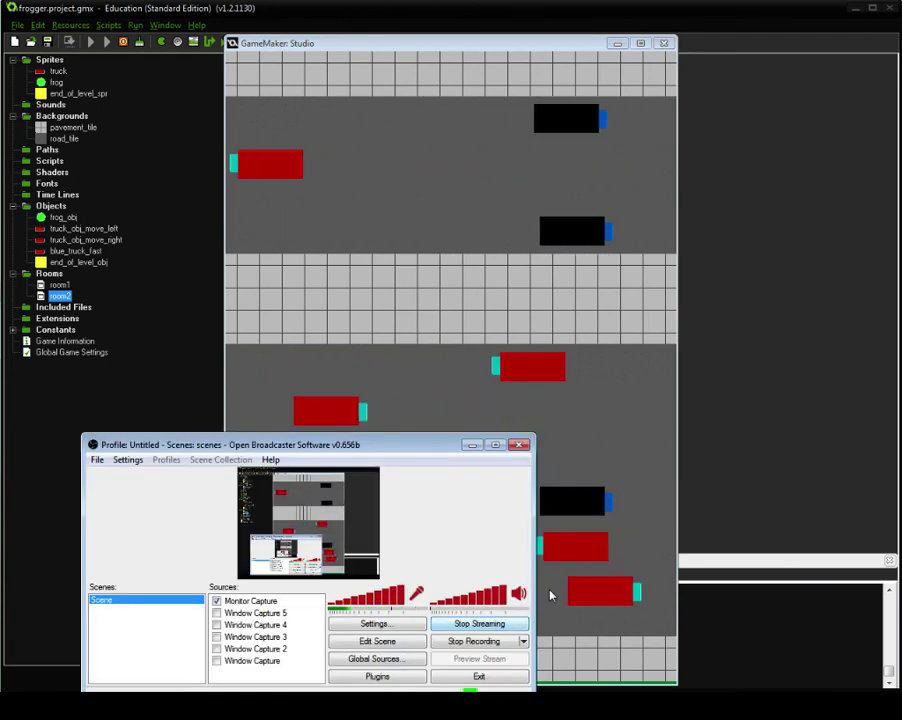